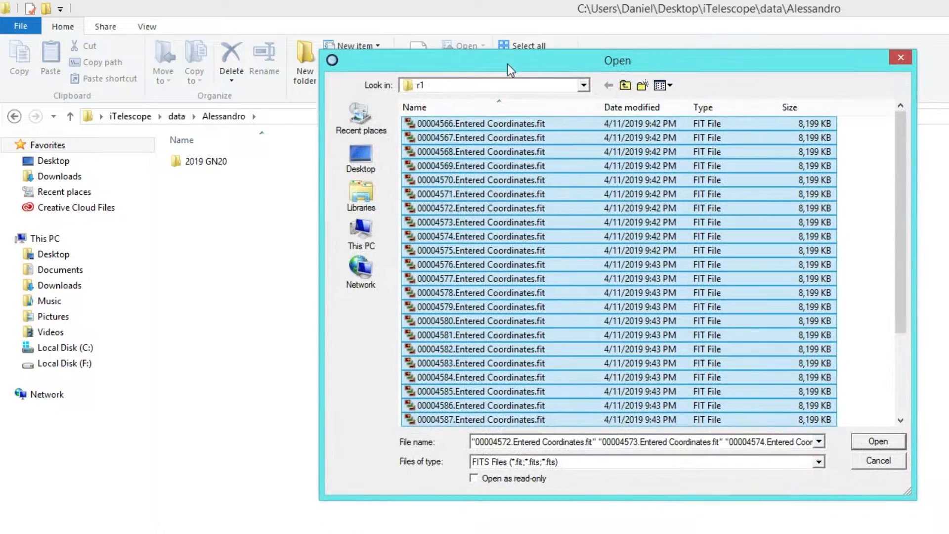
Load the selected FITS files from the r1 folder and run Express Mode with alignment, normalization and plate solving
left_click(875, 440)
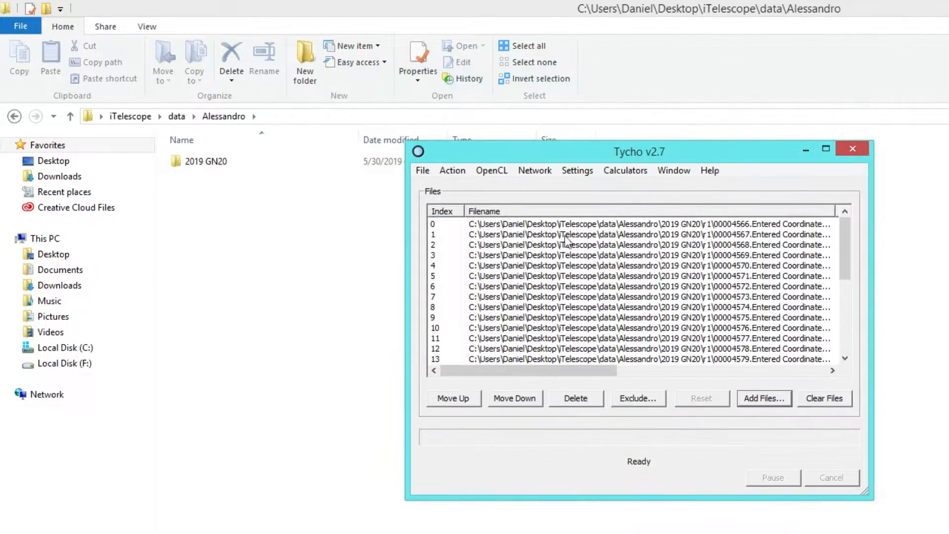
left_click(453, 170)
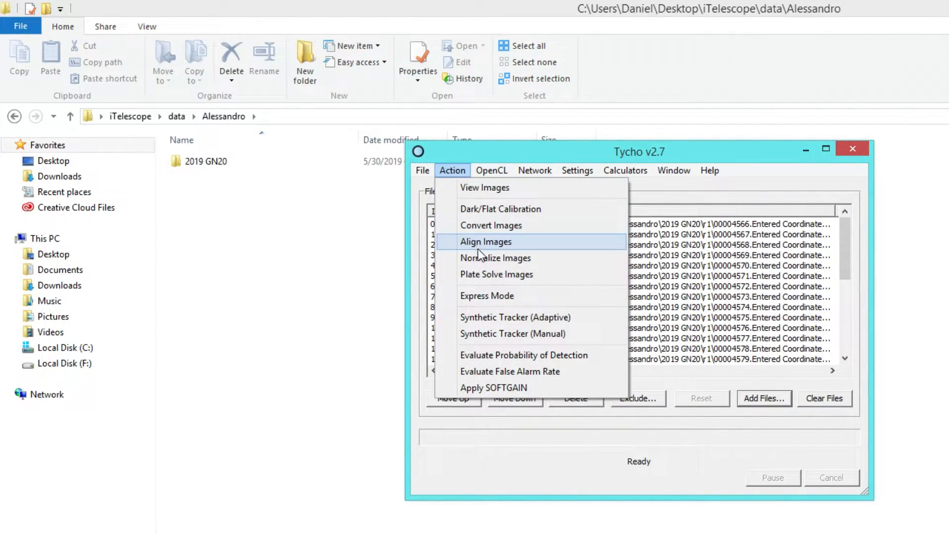
left_click(480, 294)
left_click_drag(516, 190, 329, 221)
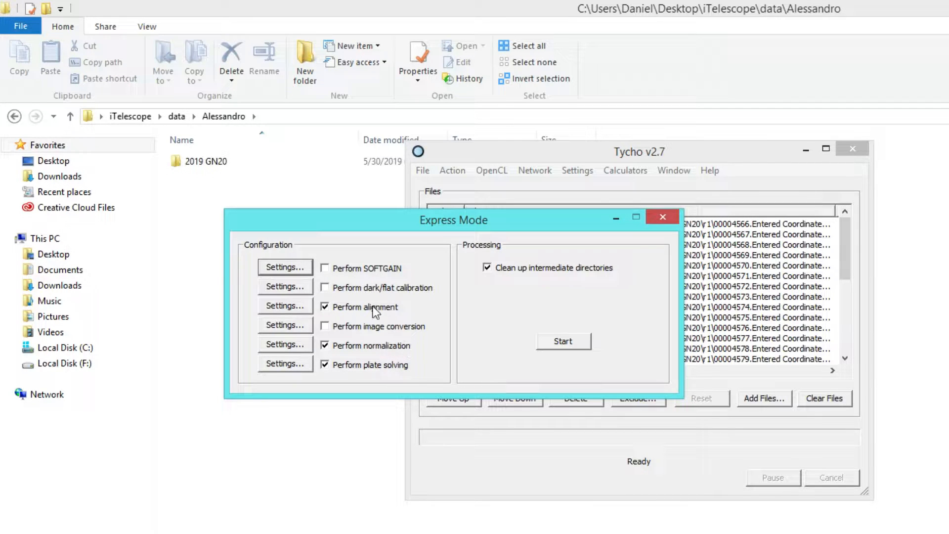
left_click(555, 341)
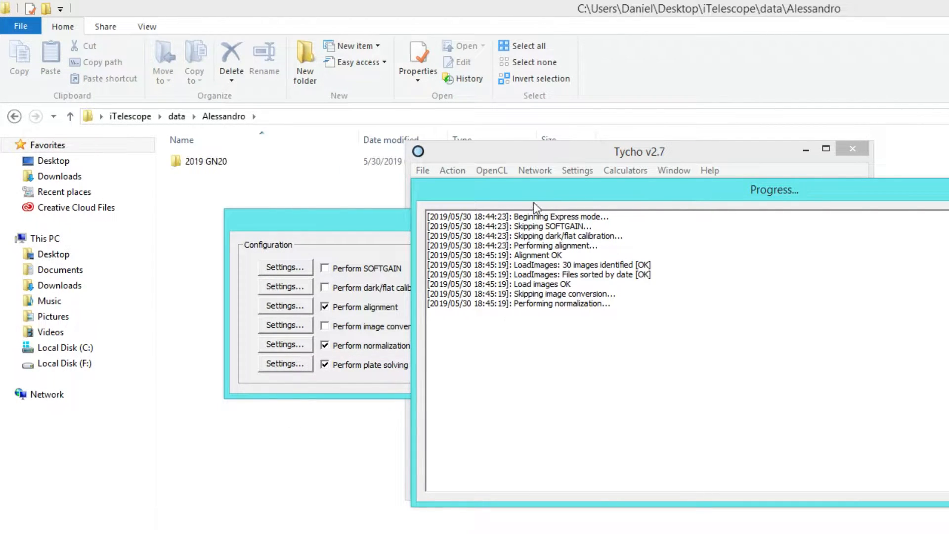
Check the Express Mode progress log for the output folder and close the log
left_click_drag(527, 195, 720, 218)
left_click_drag(508, 218, 419, 114)
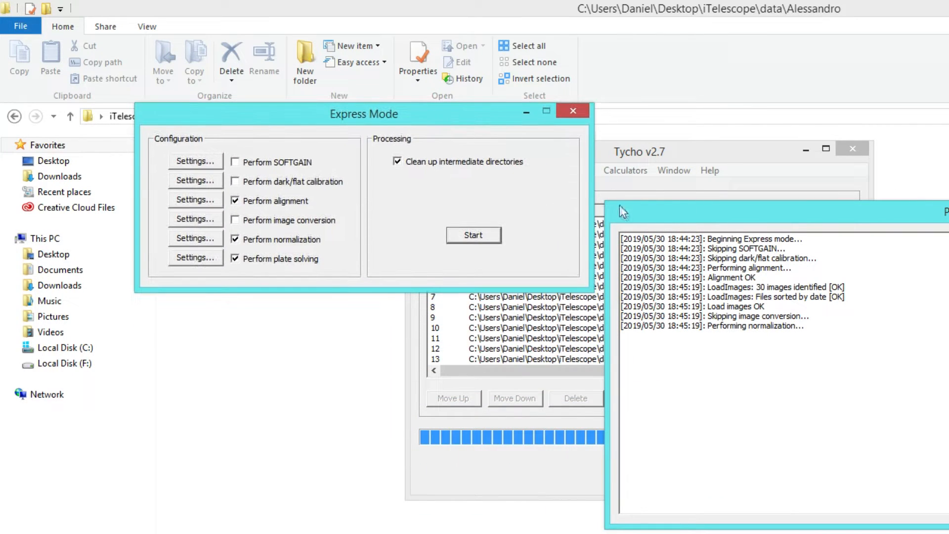
left_click_drag(632, 221, 727, 257)
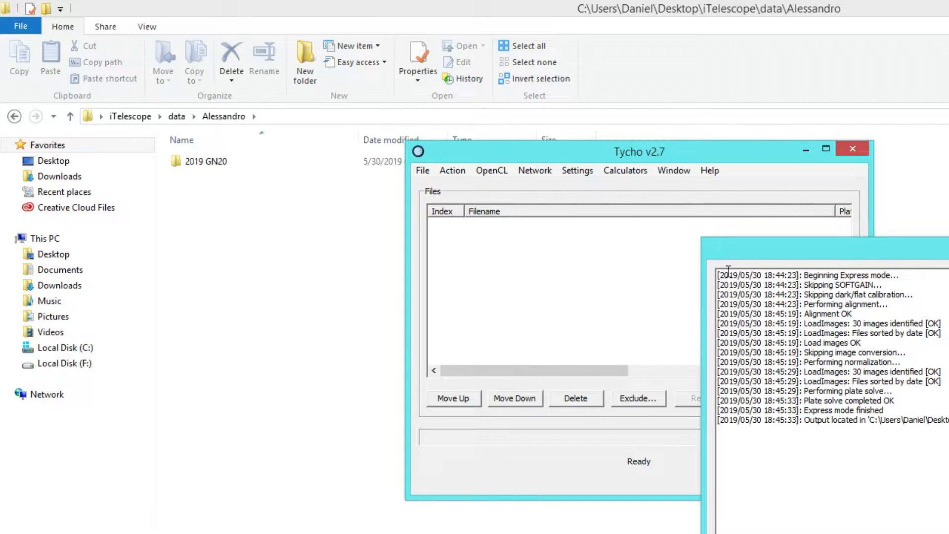
left_click_drag(721, 252, 276, 131)
left_click_drag(492, 135, 405, 135)
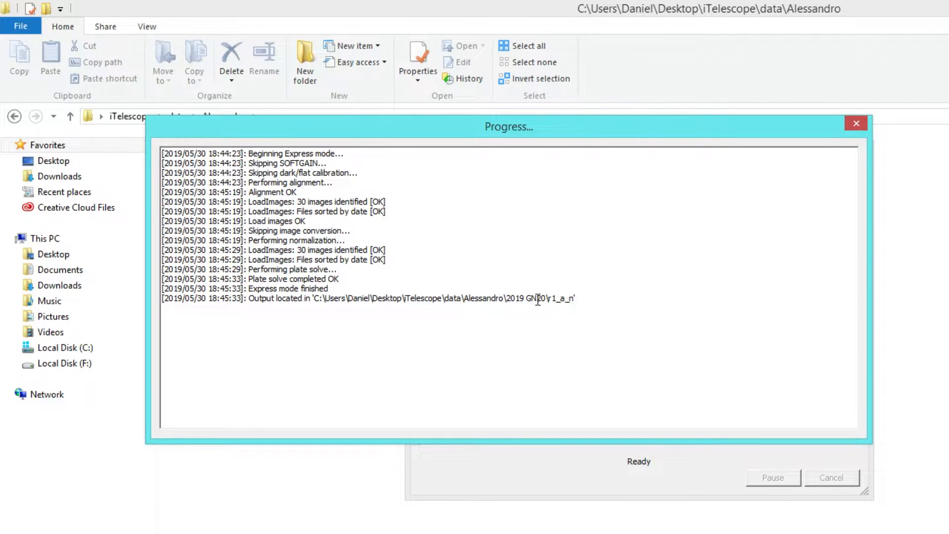
left_click_drag(549, 300, 569, 300)
left_click(854, 126)
Add all FITS files from the processed r1_a_n folder to the file list
left_click(755, 400)
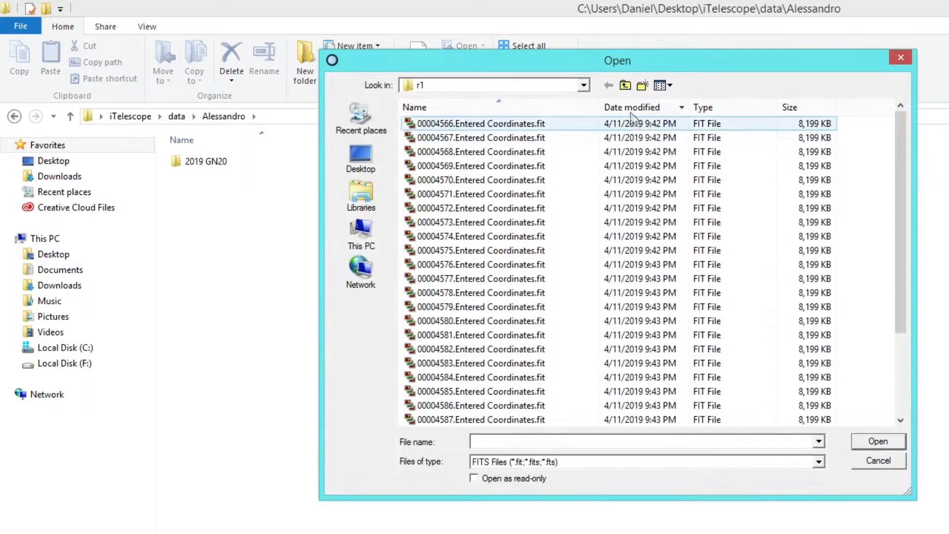
left_click(626, 85)
double_click(437, 143)
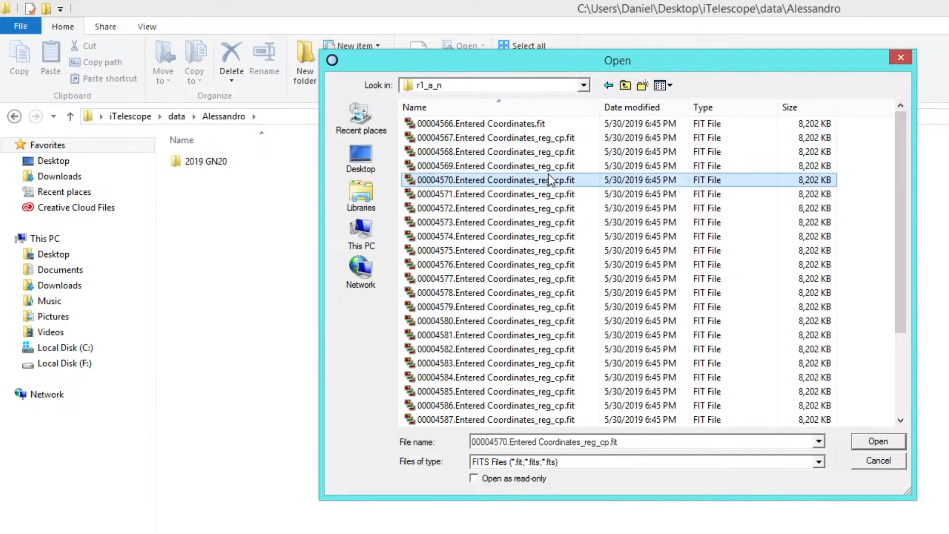
left_click(445, 180)
key("ctrl+a")
left_click(878, 441)
Start the adaptive Synthetic Tracker and accept an automatically determined star subtraction threshold
left_click_drag(476, 157, 424, 143)
left_click(403, 157)
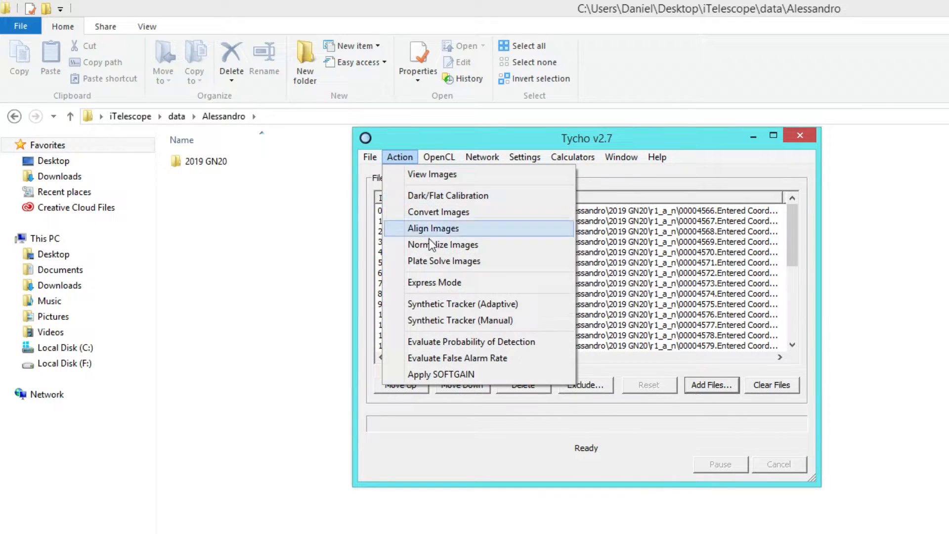
left_click(460, 304)
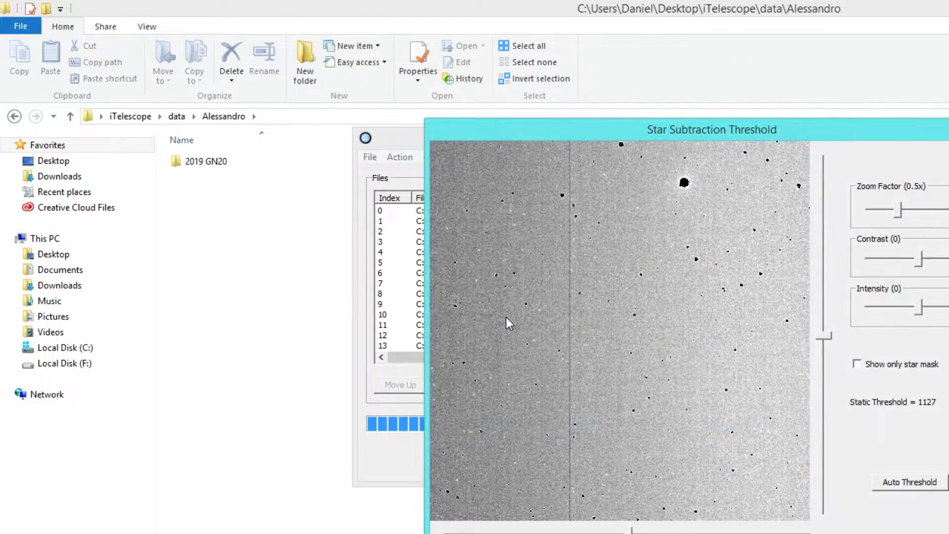
left_click_drag(577, 124, 331, 11)
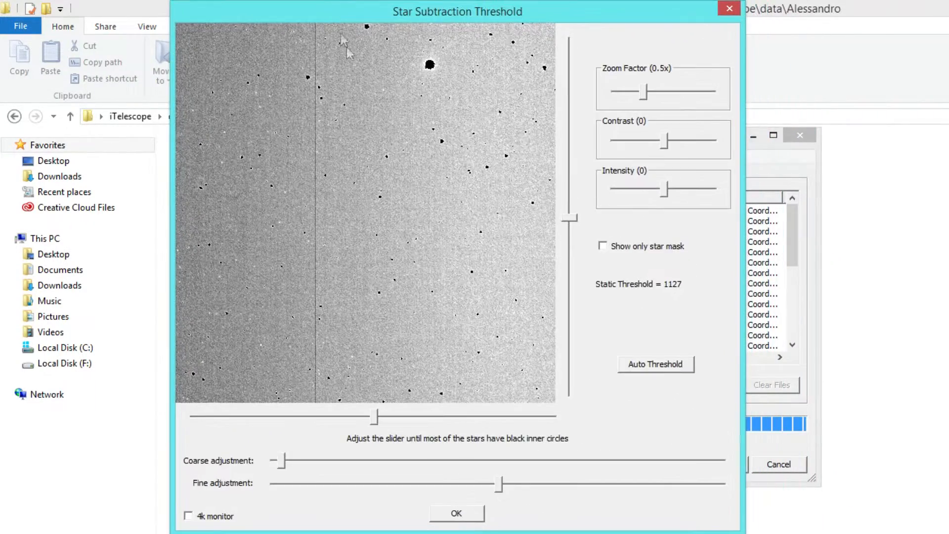
left_click(292, 463)
left_click_drag(293, 462, 378, 461)
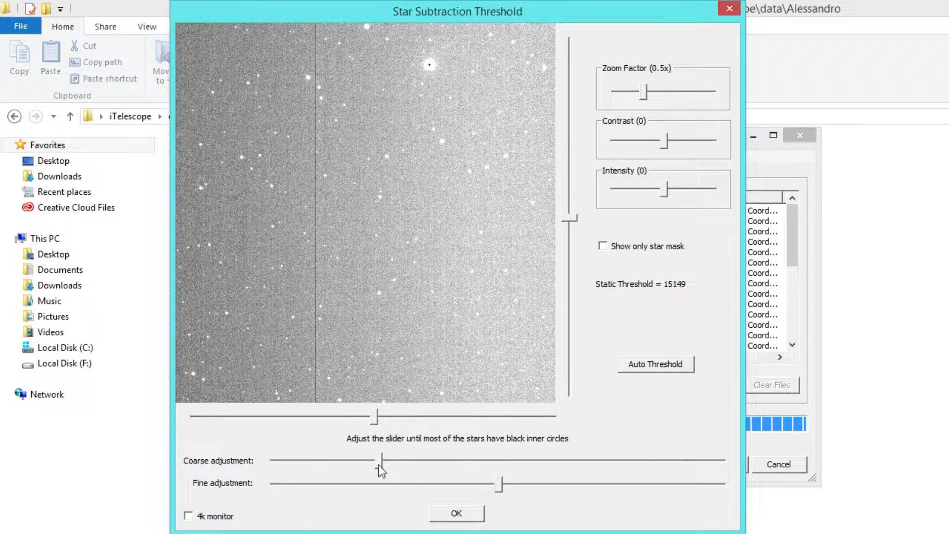
left_click(660, 369)
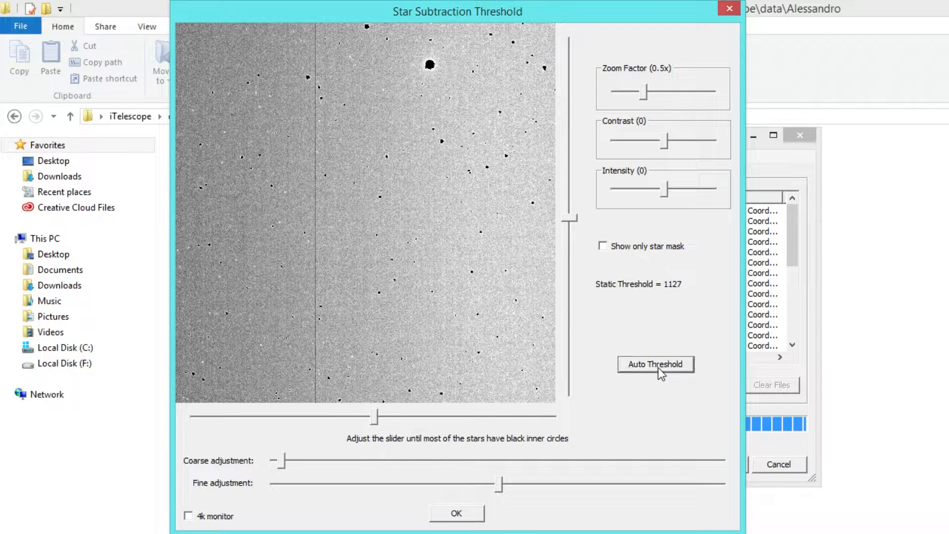
left_click(453, 515)
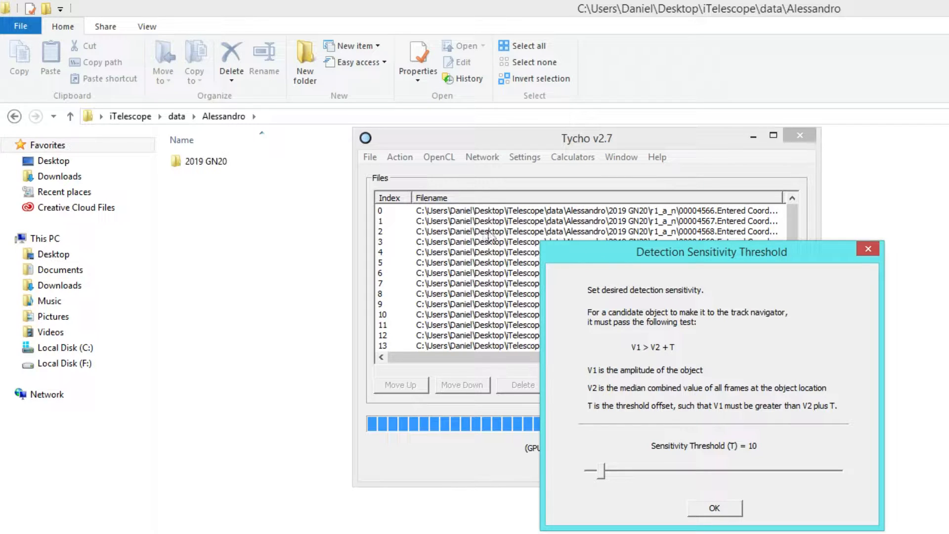
Accept a detection sensitivity threshold of 10 for the tracker
left_click_drag(586, 255, 269, 163)
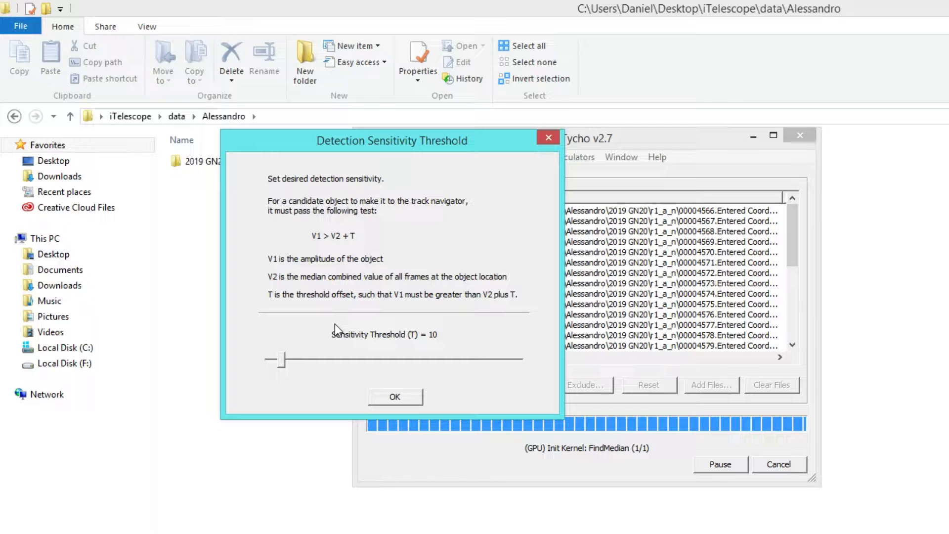
left_click(396, 398)
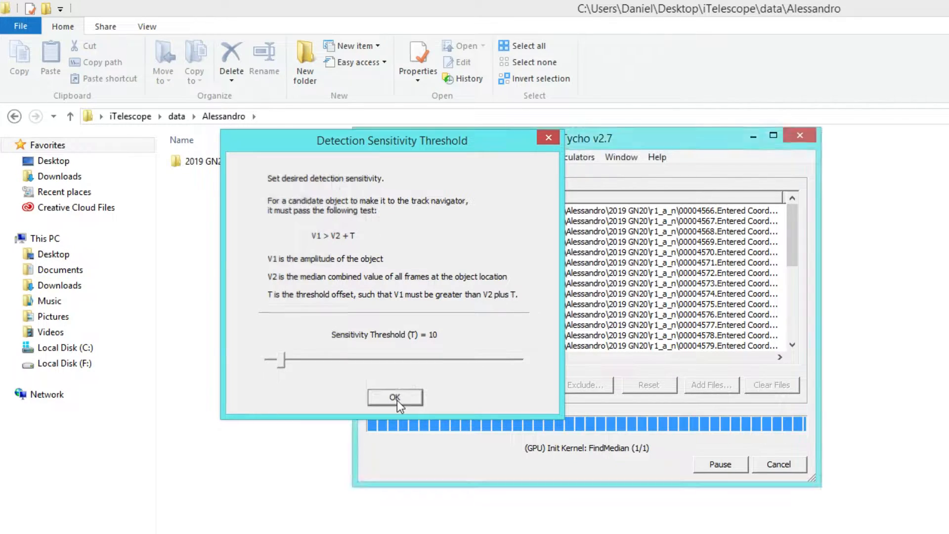
left_click_drag(657, 163, 342, 42)
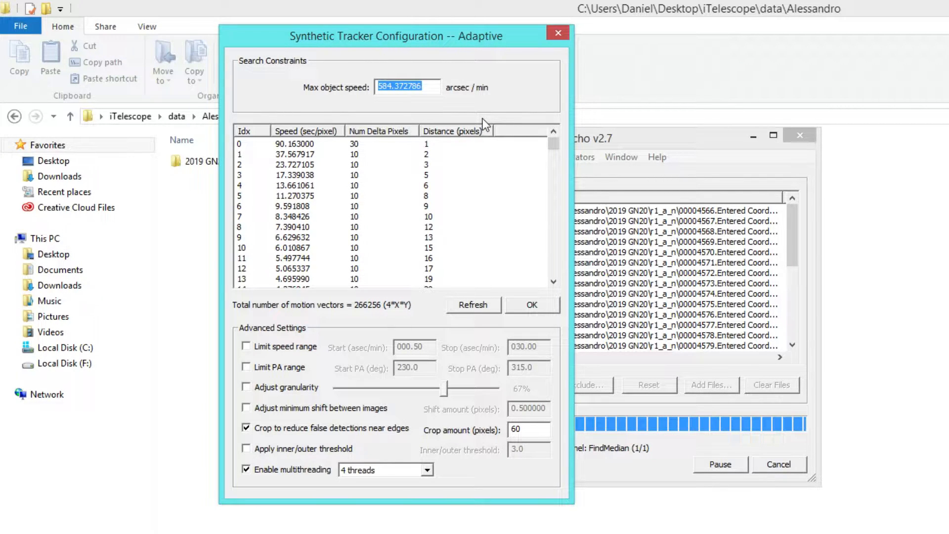
Enable the speed and PA range limits, and limit the object speed to 138–141 arcsec/min
left_click(431, 87)
left_click(272, 348)
left_click(259, 372)
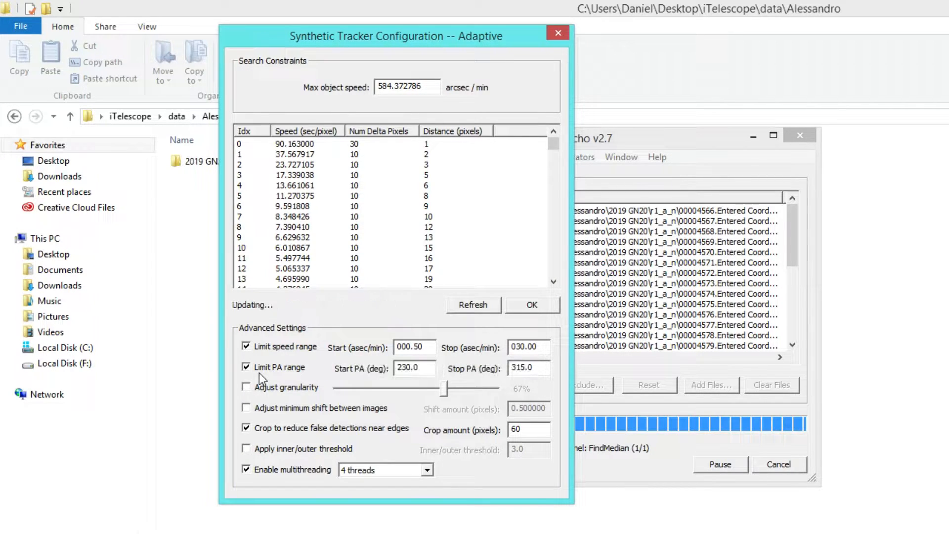
left_click_drag(421, 347, 400, 349)
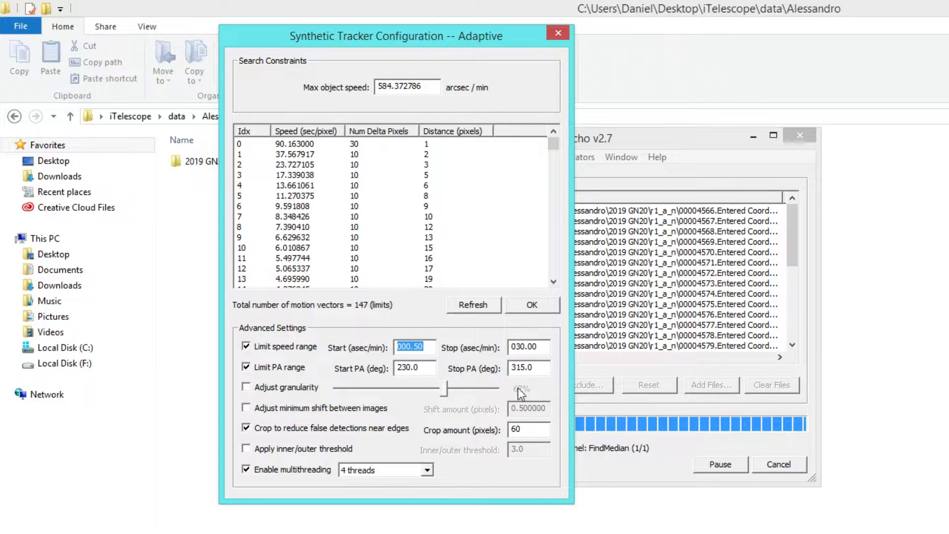
type("138")
key("Tab")
type("1")
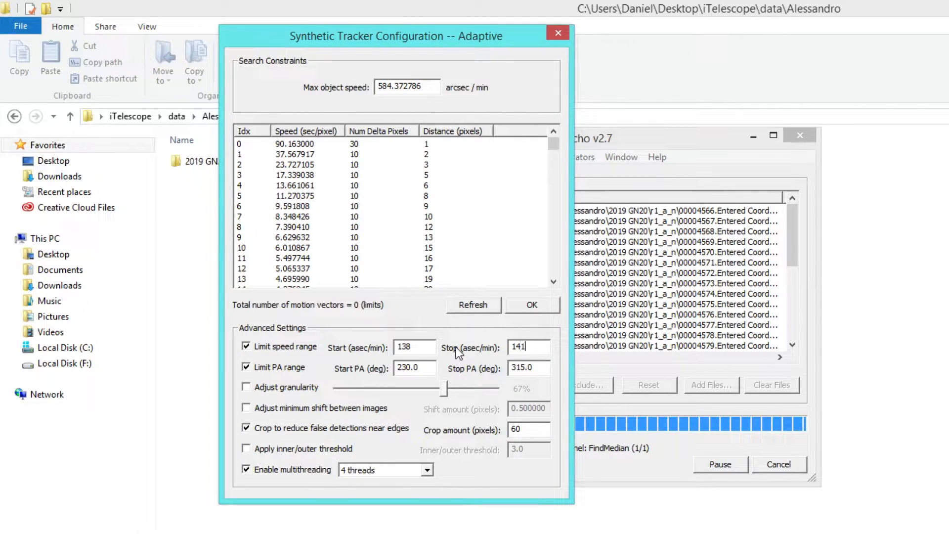
type("401")
key("Tab")
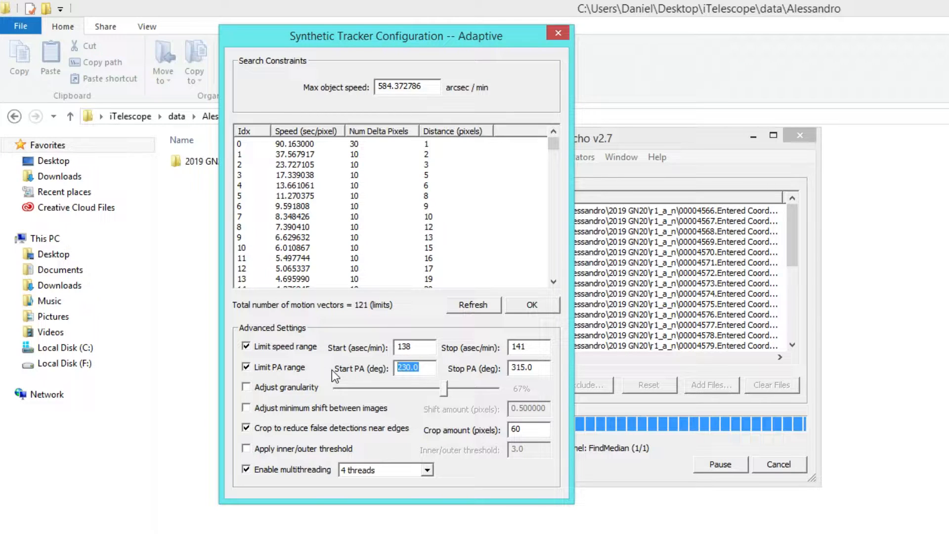
Limit the position angle to 175–195 degrees and run the synthetic tracking search
type("175")
key("Tab")
type("5")
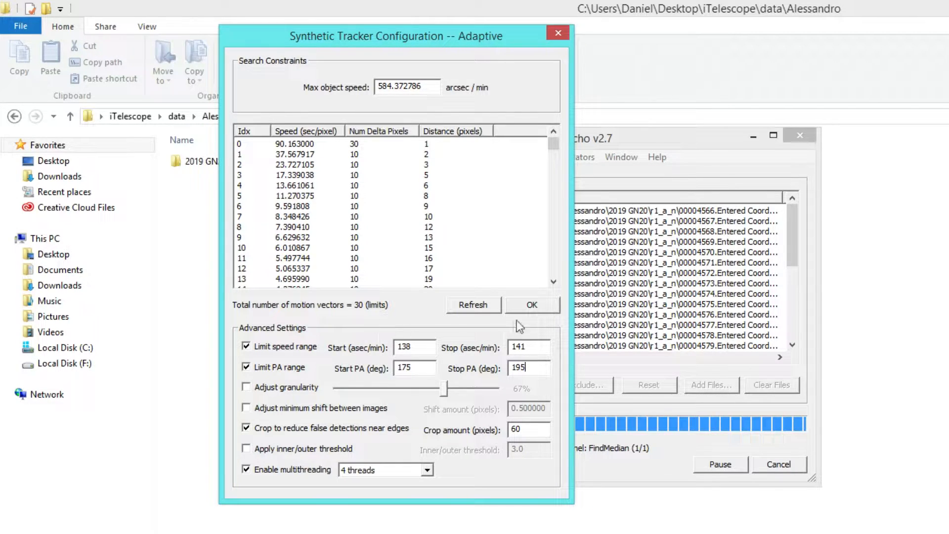
left_click(524, 310)
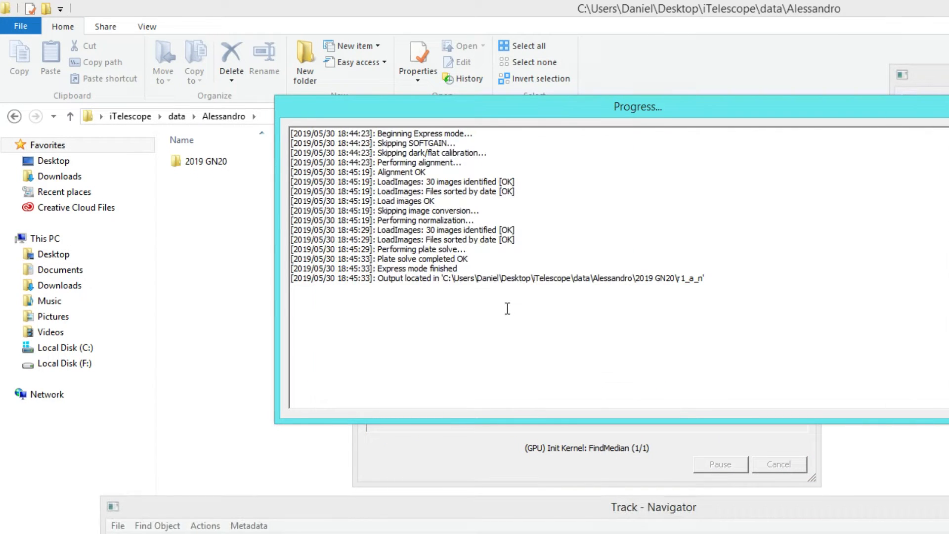
Close the progress log and arrange the Track Combine and Track Navigator windows so both are readable
left_click_drag(388, 517, 387, 421)
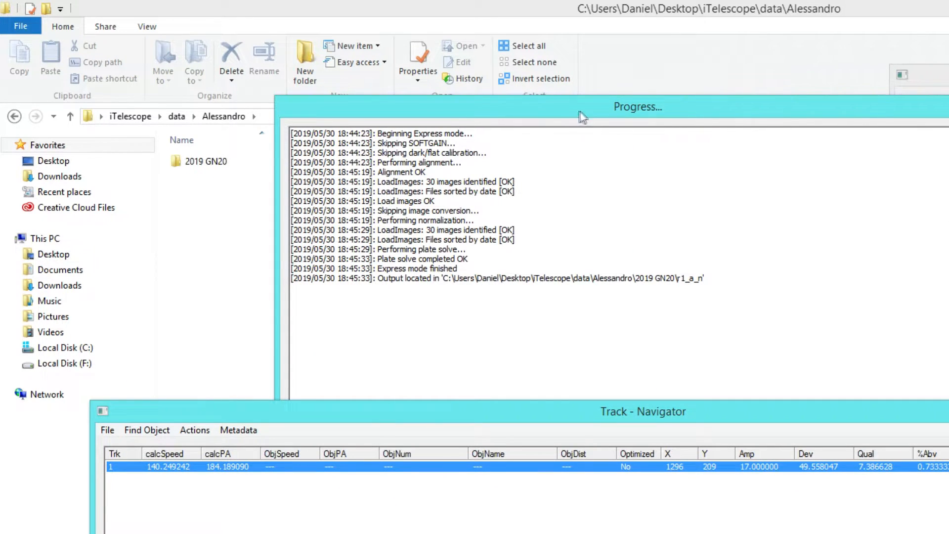
left_click_drag(583, 116, 341, 111)
left_click(741, 98)
left_click_drag(531, 121, 222, 74)
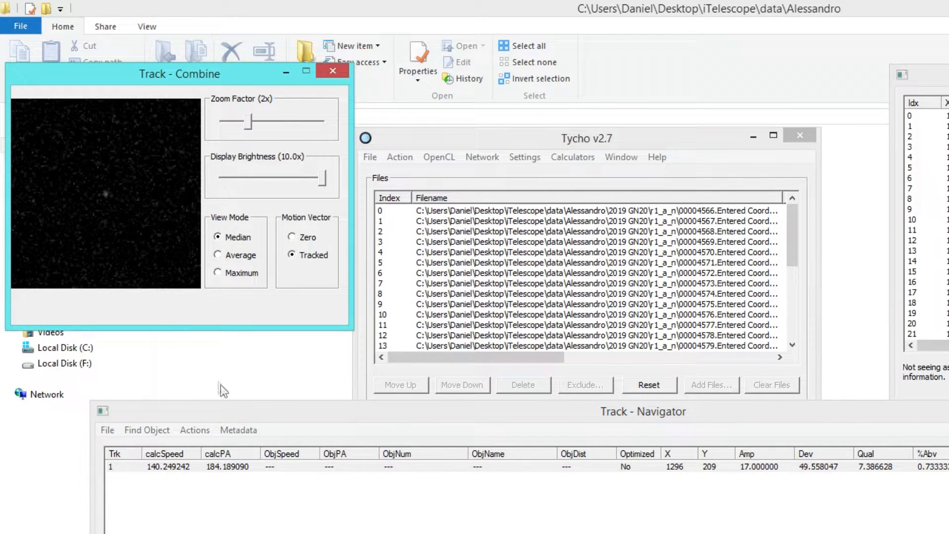
left_click_drag(231, 409, 206, 356)
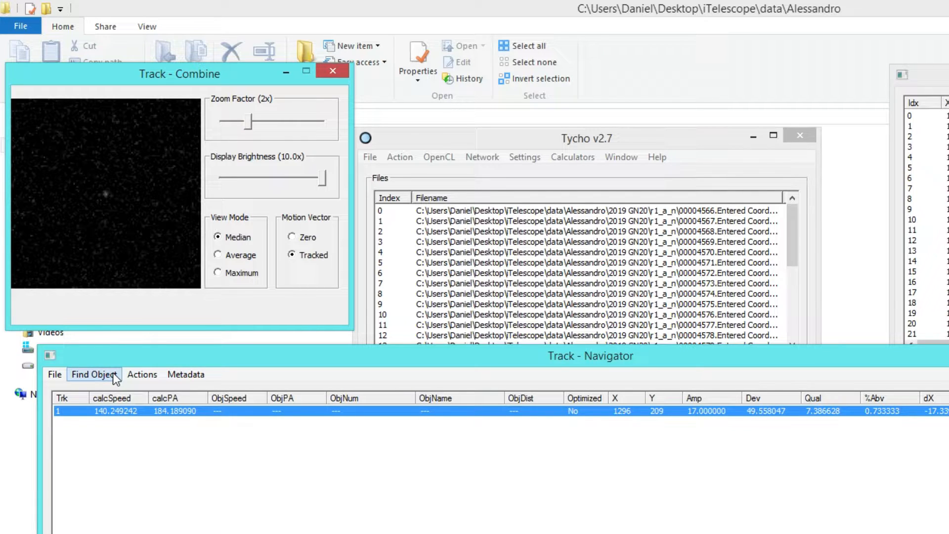
Load the star catalog and optimize track 1 in the Track Navigator
left_click(56, 375)
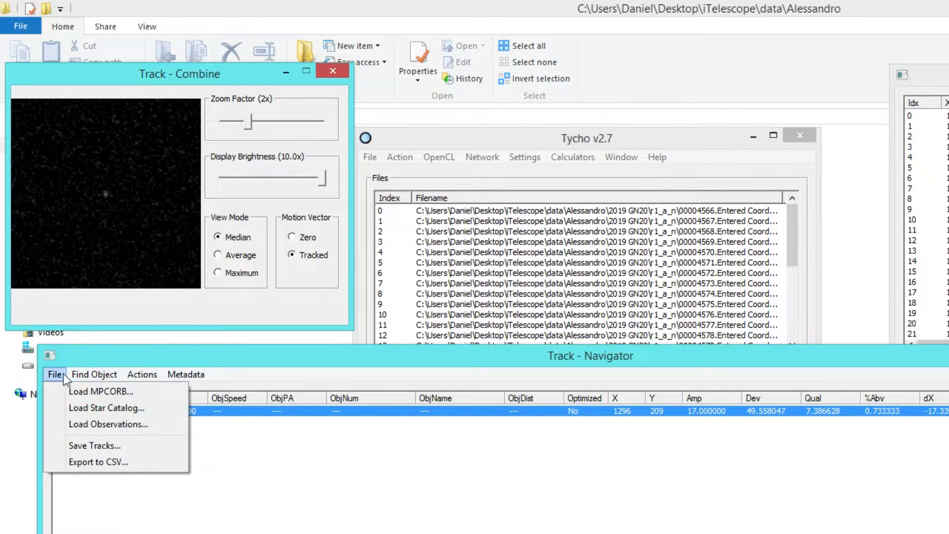
left_click(79, 406)
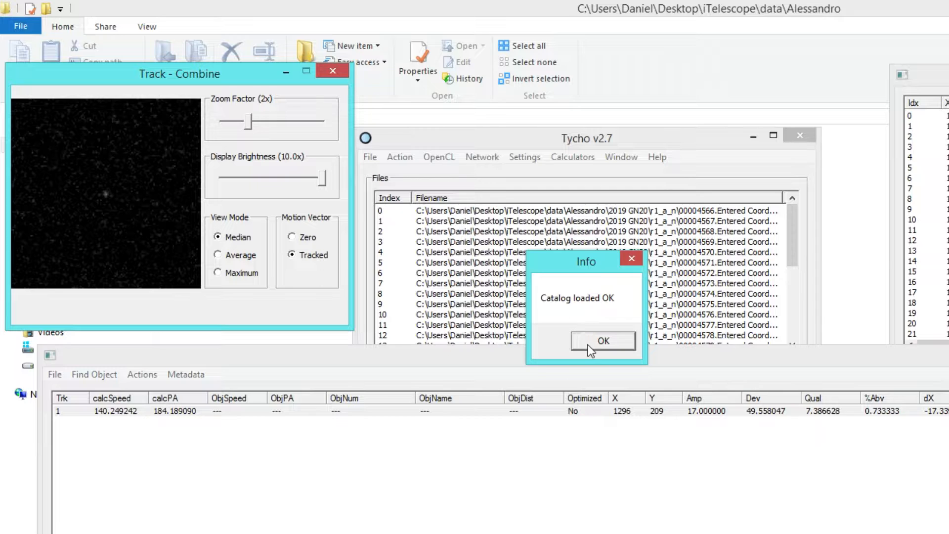
left_click(589, 344)
right_click(493, 413)
left_click(526, 439)
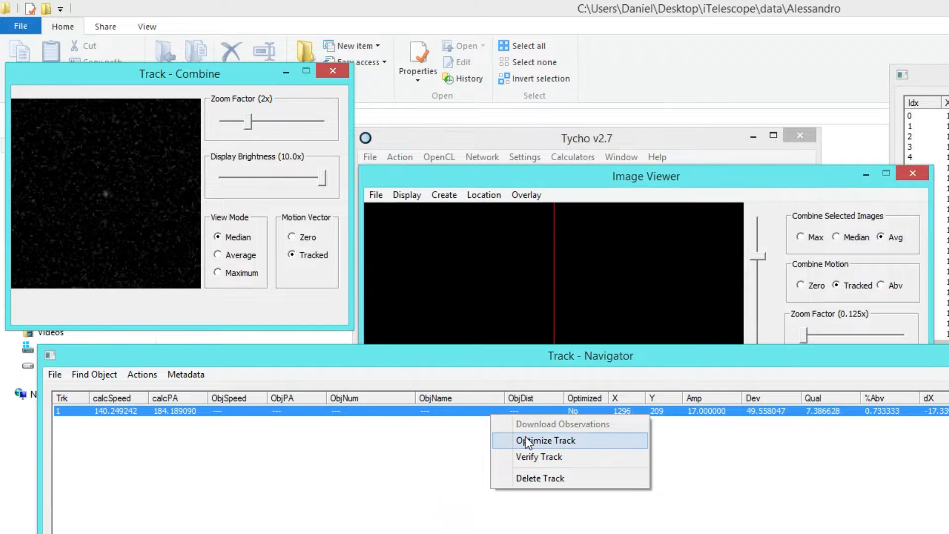
Open track 1 for verification, set it to generate 3 observations, and uncover the Image Viewer for inspection
right_click(505, 408)
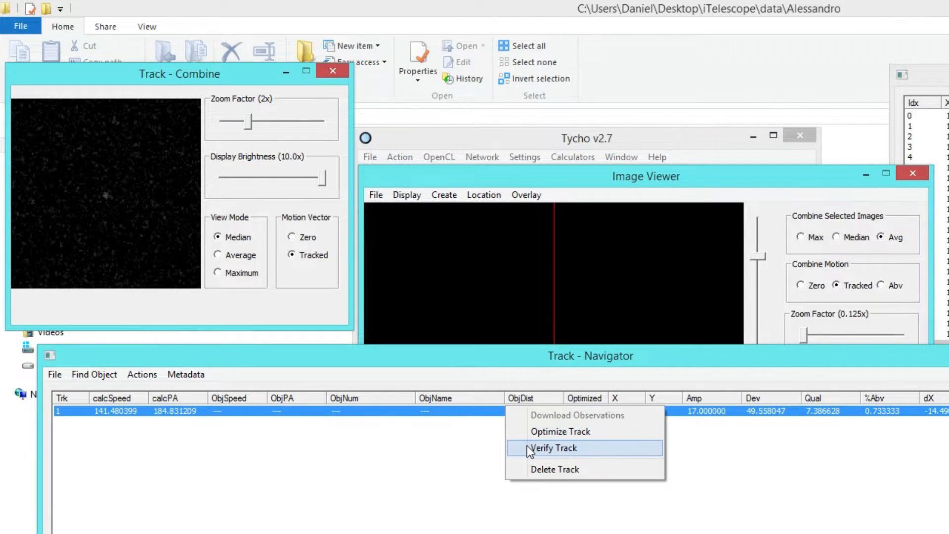
left_click(527, 446)
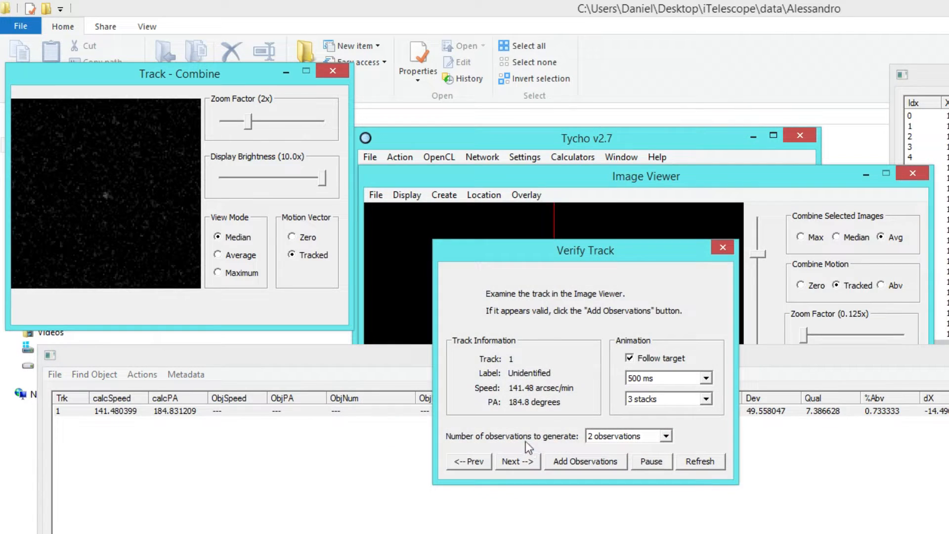
left_click(601, 437)
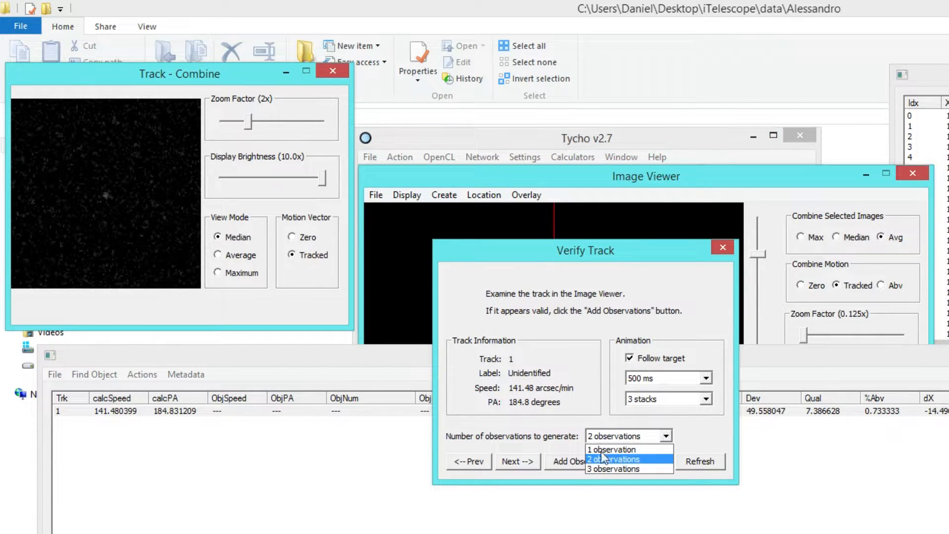
left_click(601, 446)
left_click_drag(563, 251, 304, 195)
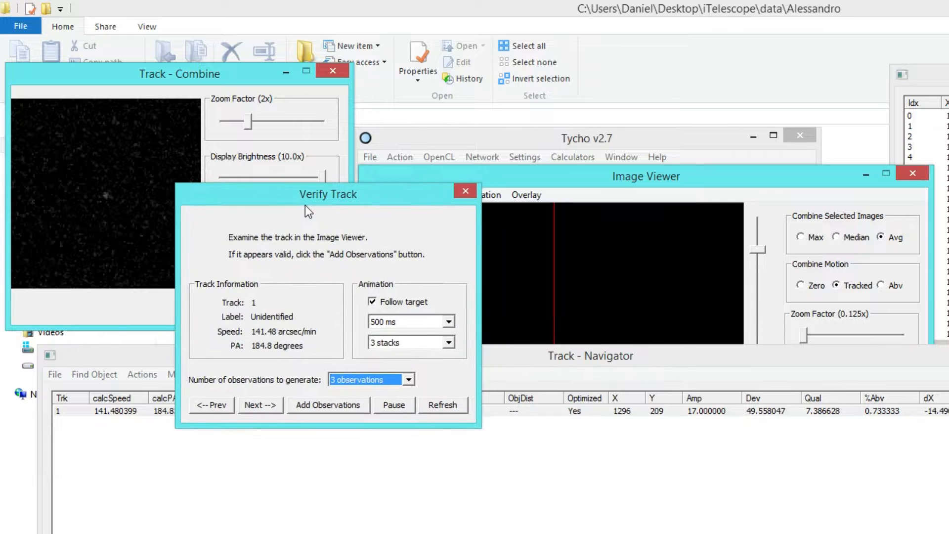
left_click_drag(565, 184, 570, 29)
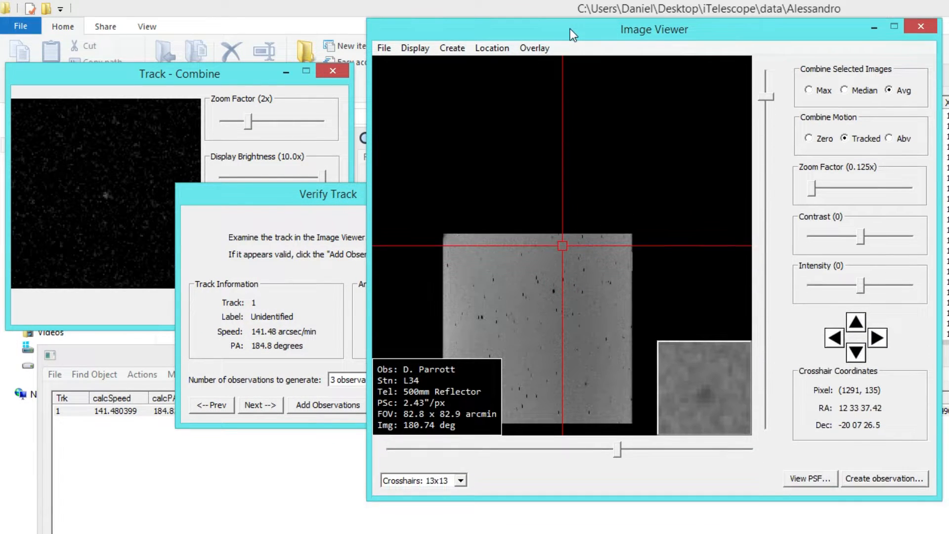
Zoom the track image to 1x and raise its contrast to 134
left_click_drag(816, 191, 851, 192)
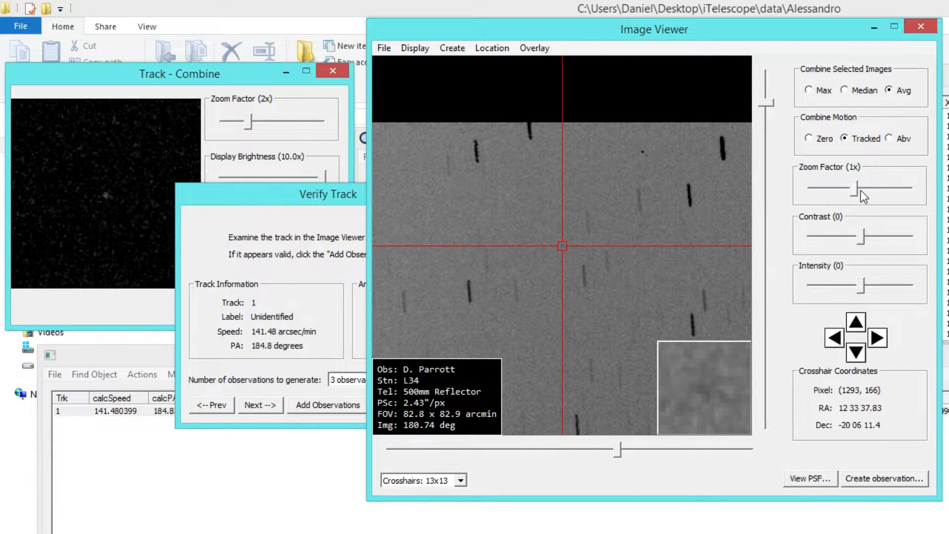
left_click_drag(861, 236, 870, 236)
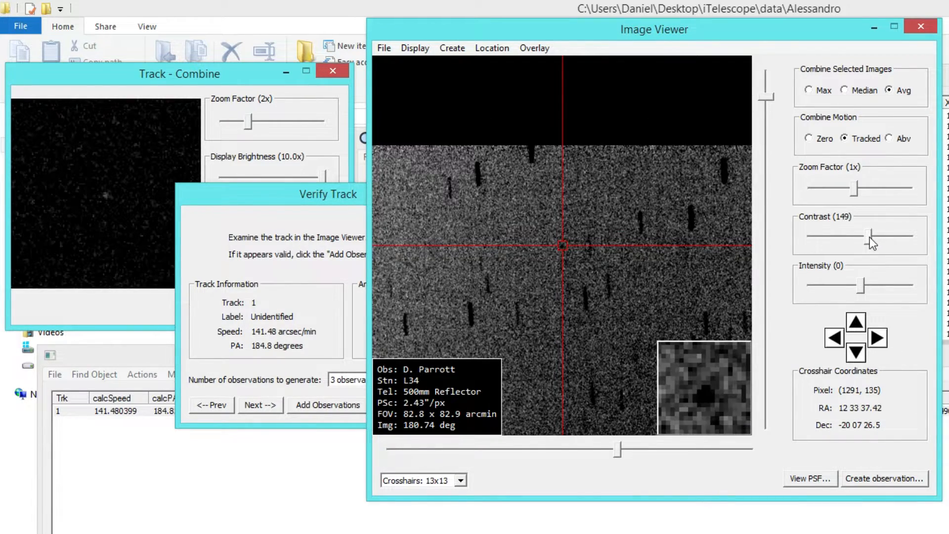
left_click_drag(870, 236, 867, 236)
Uncover the Verify Track settings and set the number of observations to generate to 2
left_click_drag(346, 194, 286, 170)
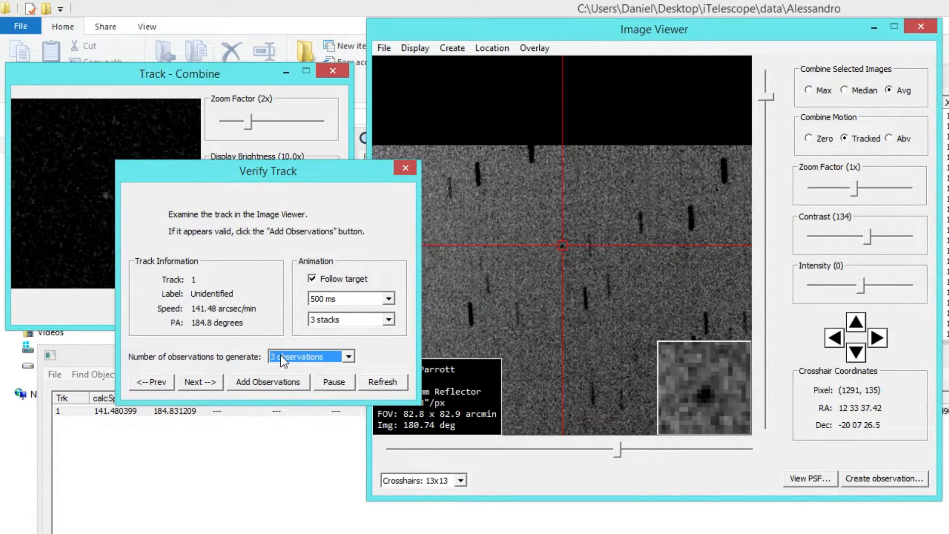
left_click(281, 358)
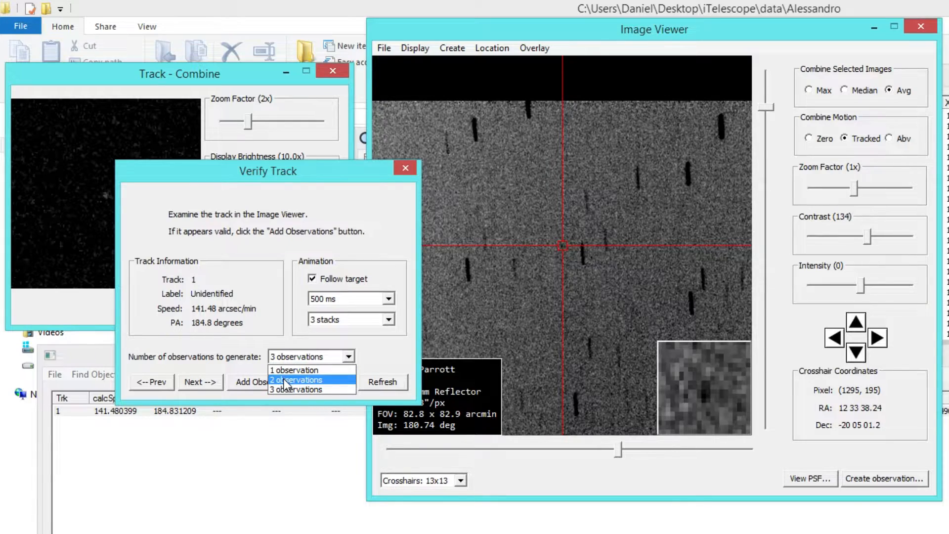
left_click(286, 378)
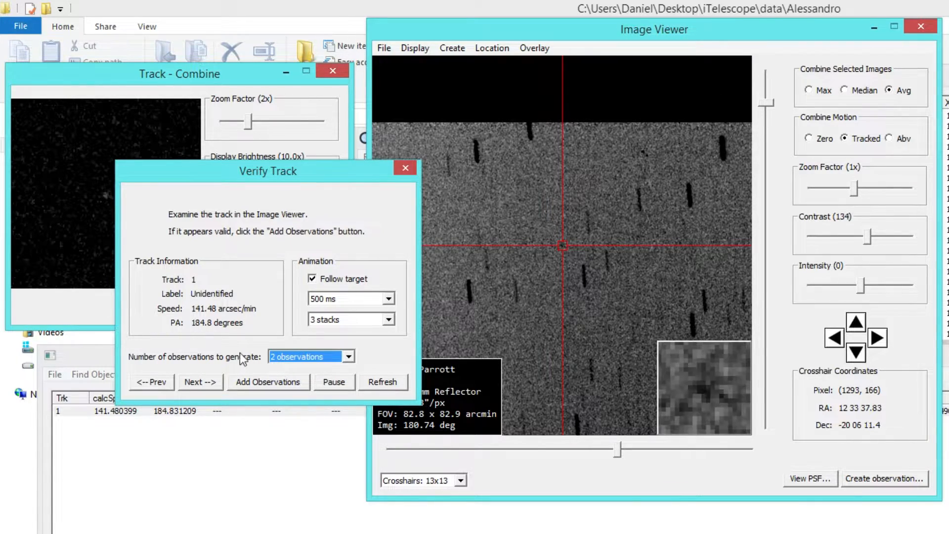
Add the observations for track 1 with the provisional designation 2019 GN20
left_click(260, 382)
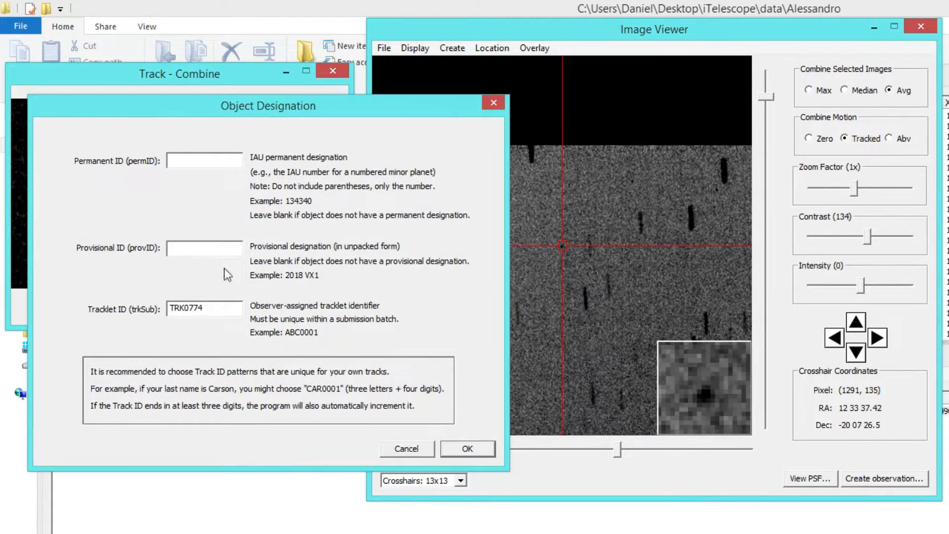
left_click(219, 254)
type("2019 ")
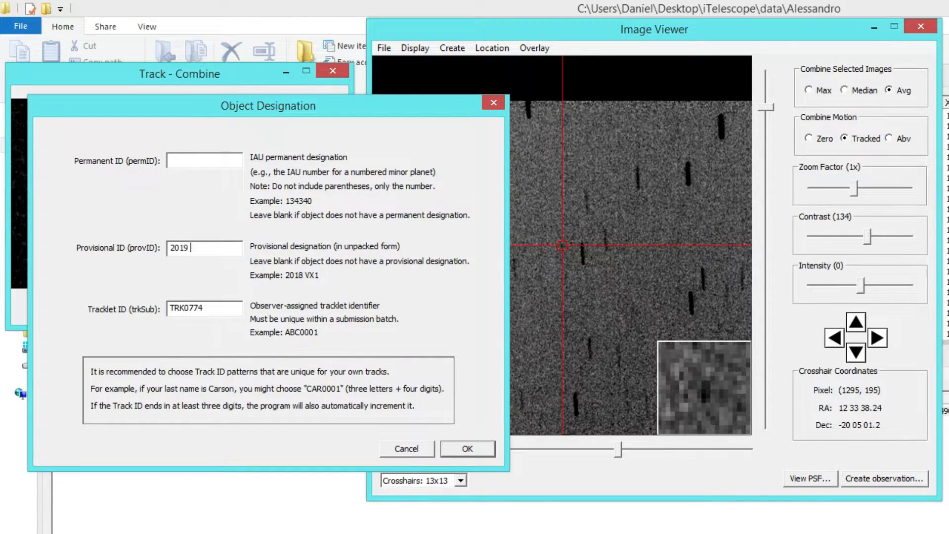
type("GN20")
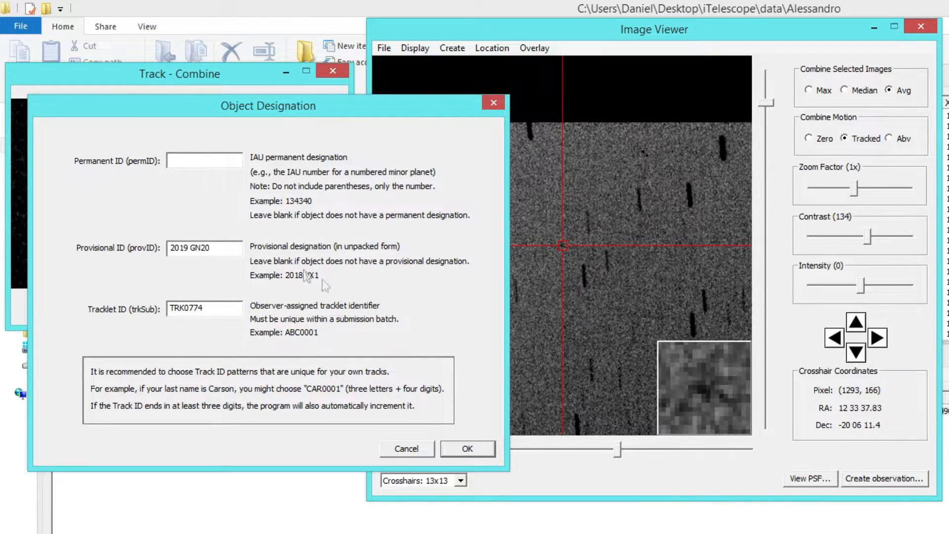
left_click(467, 450)
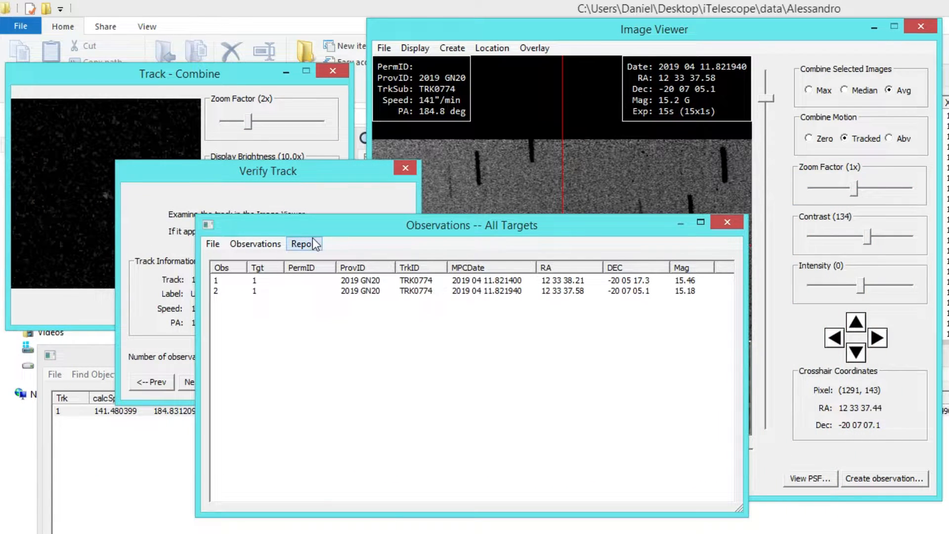
Move the Image Viewer aside and reposition the Observations window so the whole observation list is uncovered
left_click_drag(364, 292, 337, 279)
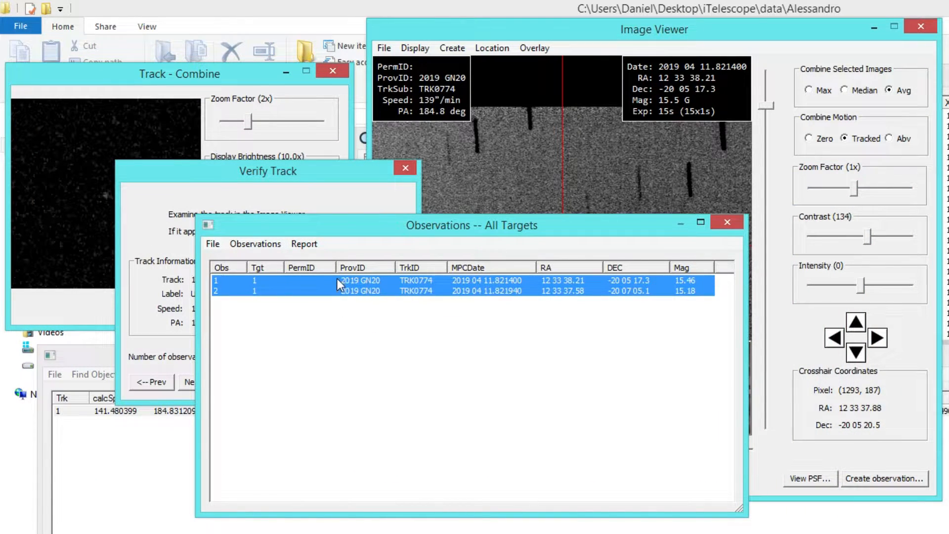
right_click(336, 291)
left_click(398, 310)
left_click_drag(704, 37, 948, 63)
left_click_drag(479, 229, 448, 210)
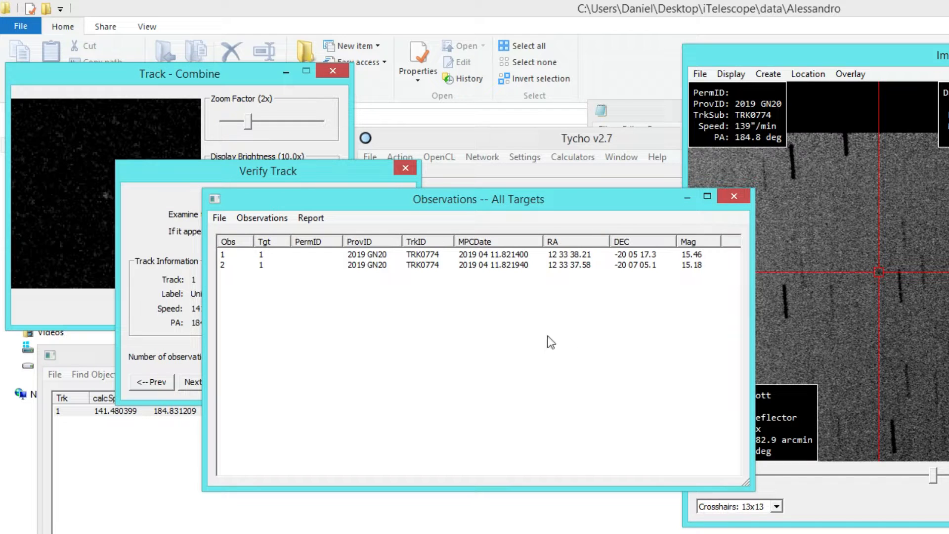
View both 2019 GN20 observations in text form, copy their two lines, and close the text view
left_click_drag(513, 276, 428, 240)
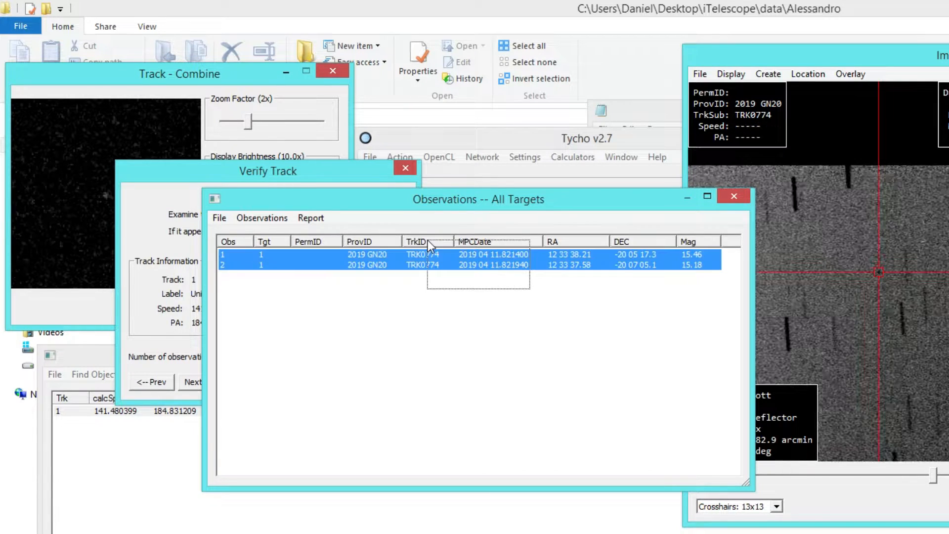
right_click(371, 262)
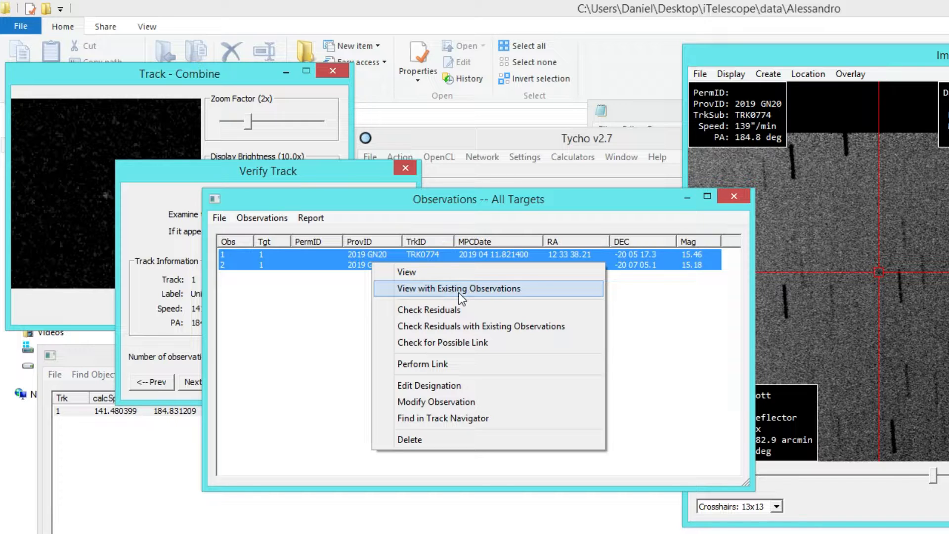
left_click(422, 275)
left_click_drag(465, 183, 323, 135)
left_click_drag(364, 195, 212, 156)
key("ctrl+c")
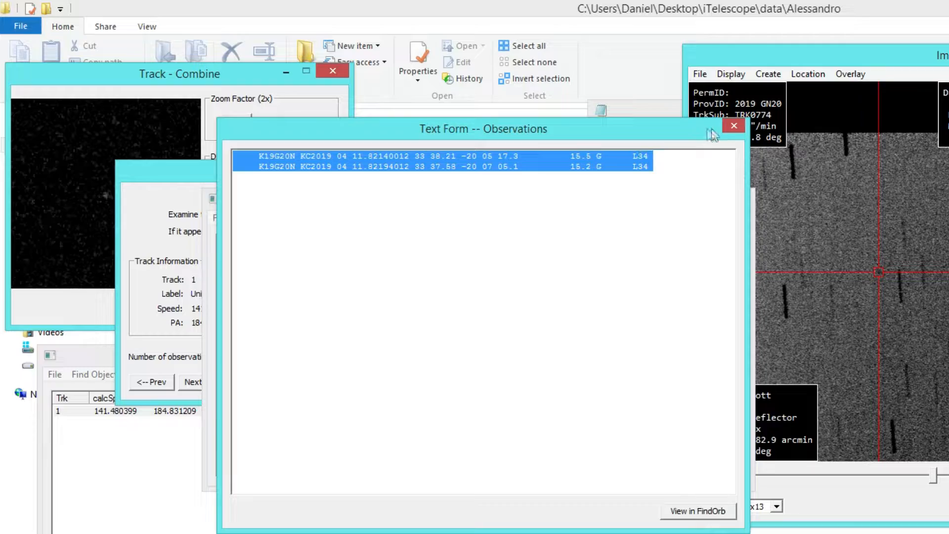
left_click(729, 126)
Switch to 2019_GN20.txt in Notepad and locate the two existing L34 observations at 11.82167 and 11.82277
left_click_drag(613, 114, 336, 18)
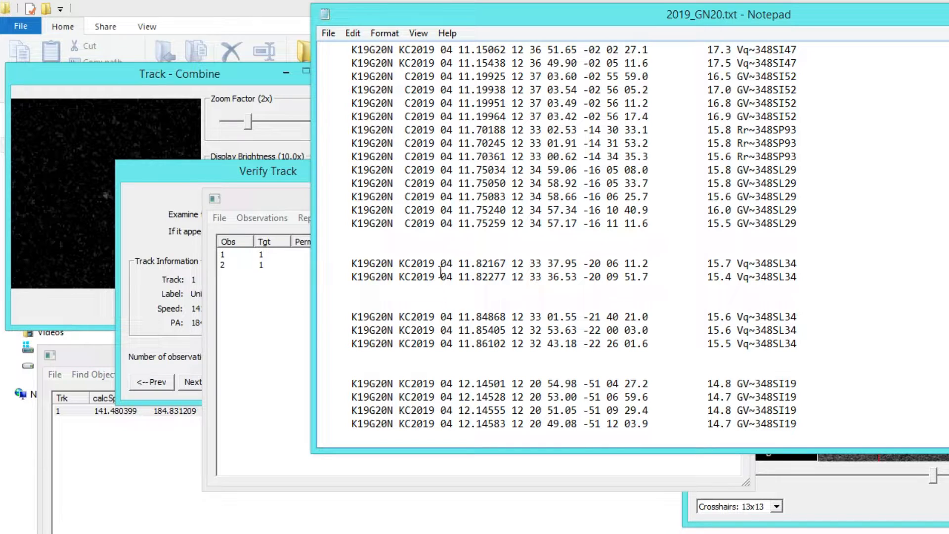
left_click_drag(814, 280, 314, 269)
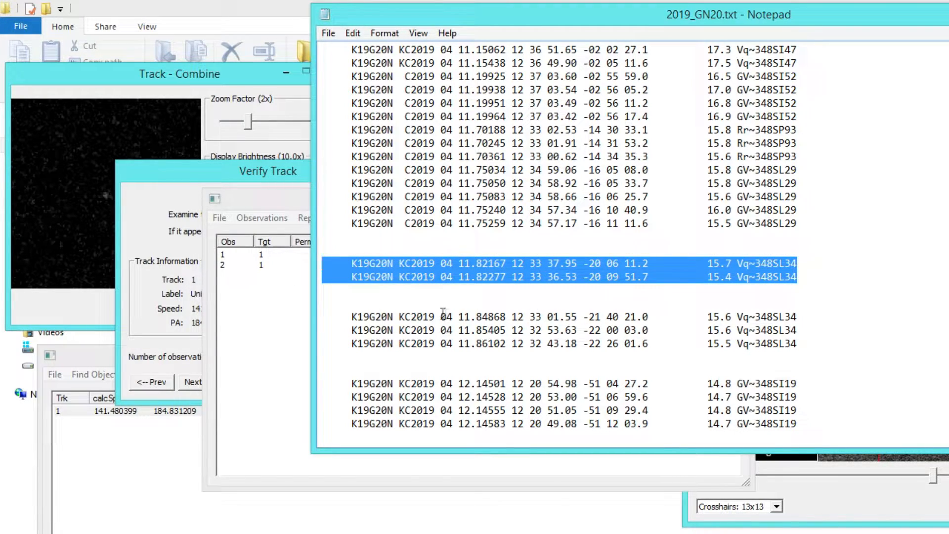
left_click_drag(456, 22, 601, 39)
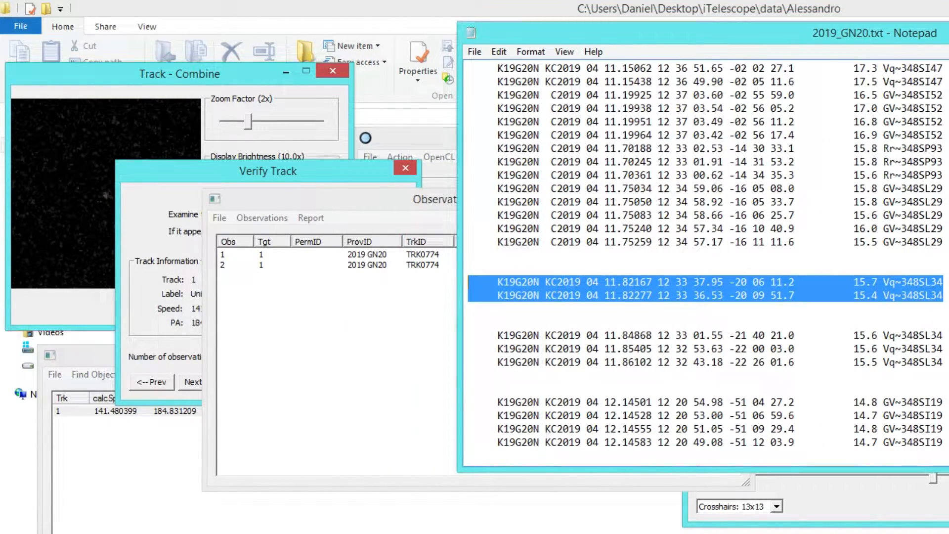
Launch find_o64.exe from the find_o64-1 folder and load 2019_GN20.txt into FIND_ORB
right_click(99, 533)
left_click(99, 533)
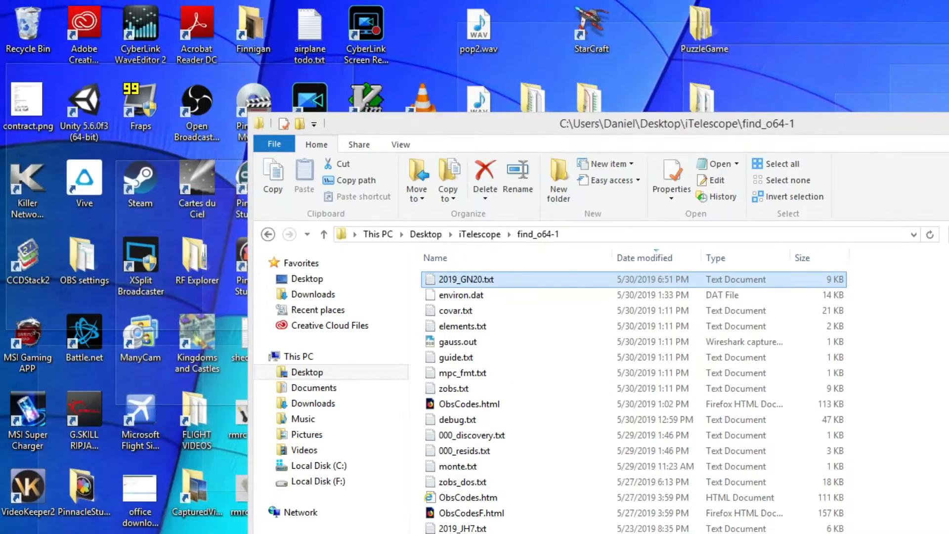
left_click(149, 533)
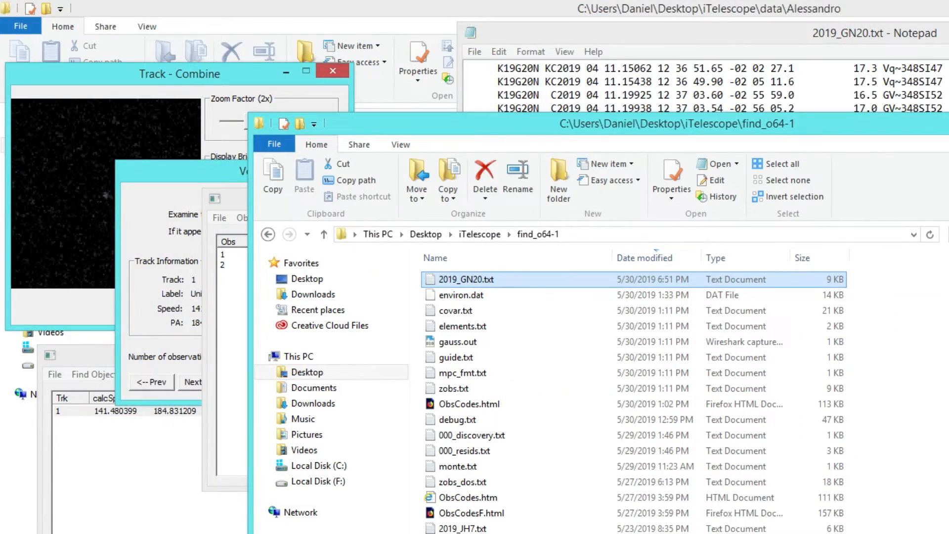
scroll(632, 400, "down", 10)
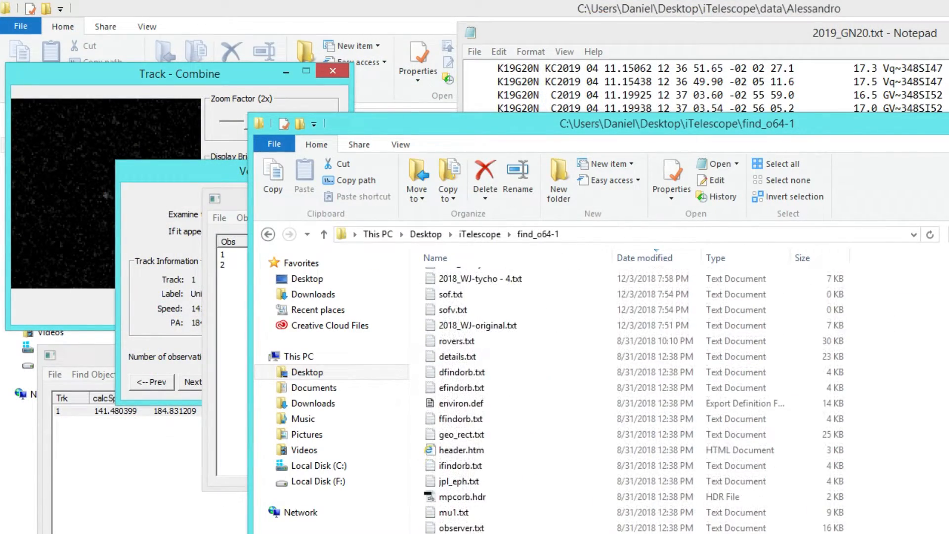
scroll(552, 439, "up", 6)
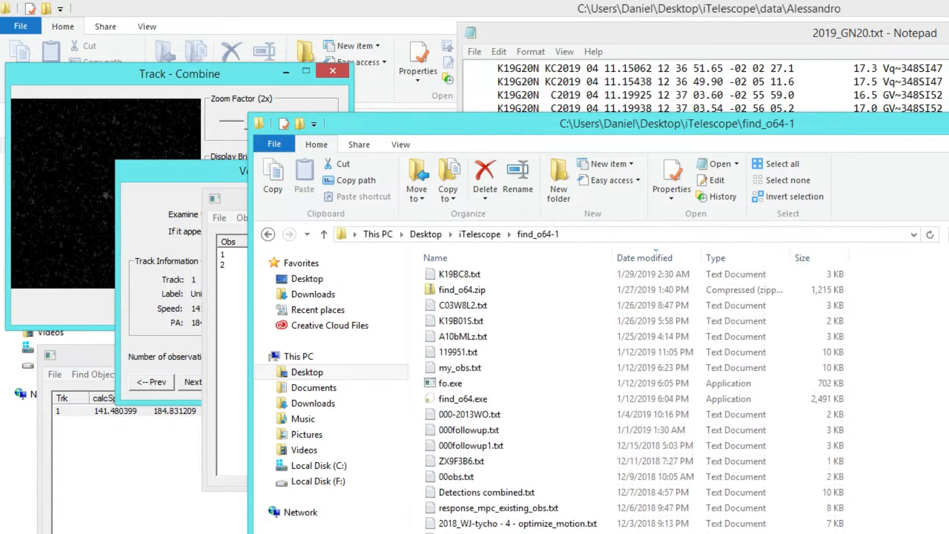
double_click(532, 401)
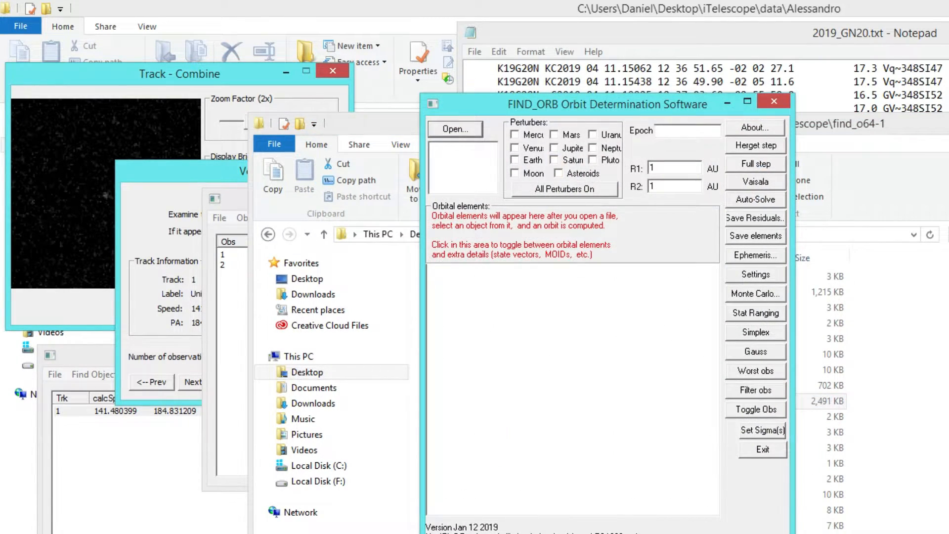
left_click(458, 129)
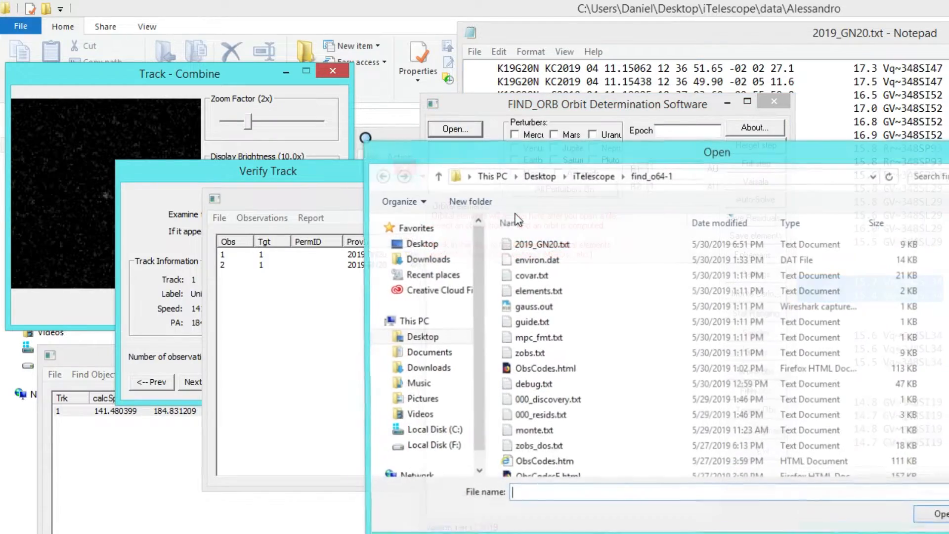
double_click(539, 245)
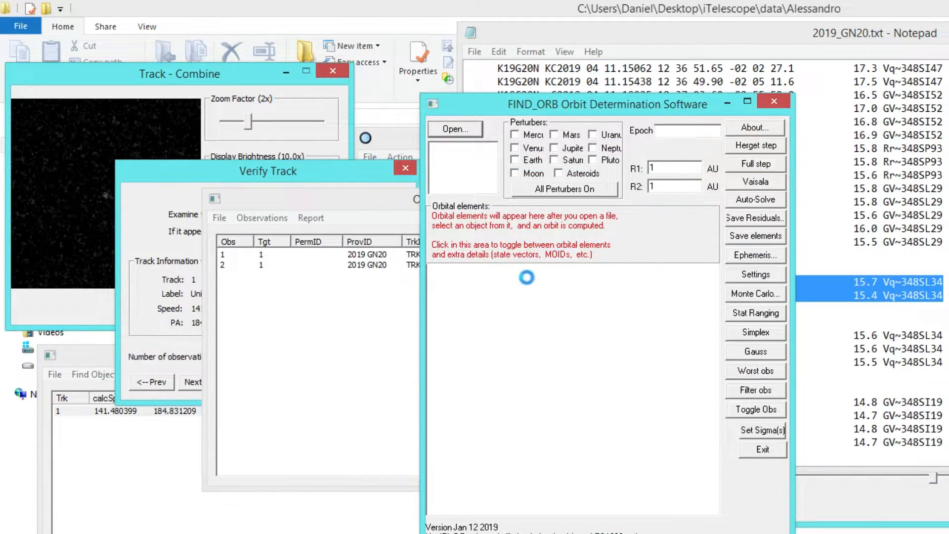
Check the residuals of the L34 observations at 11.82167 and 11.82277, and close FIND_ORB
left_click_drag(618, 110, 598, 32)
left_click_drag(694, 275, 692, 420)
left_click(506, 351)
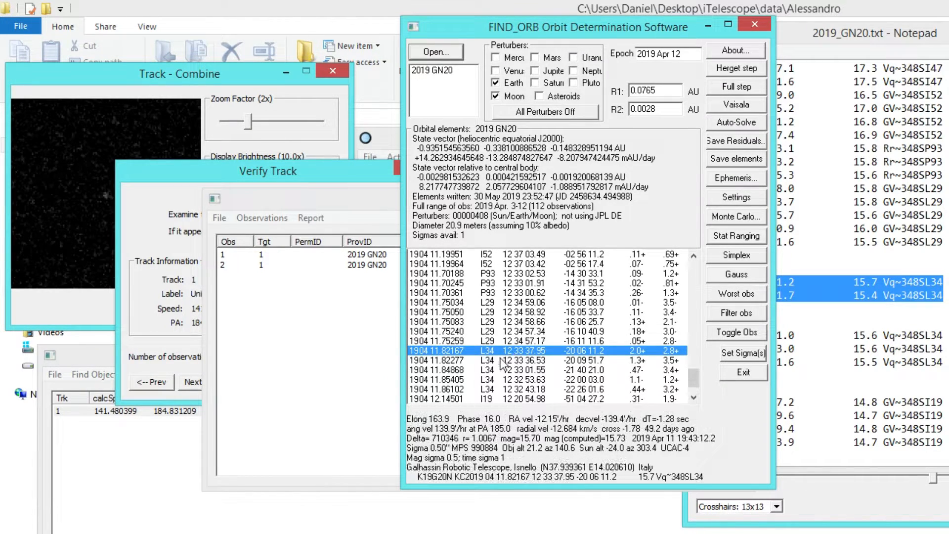
left_click(502, 361, "shift")
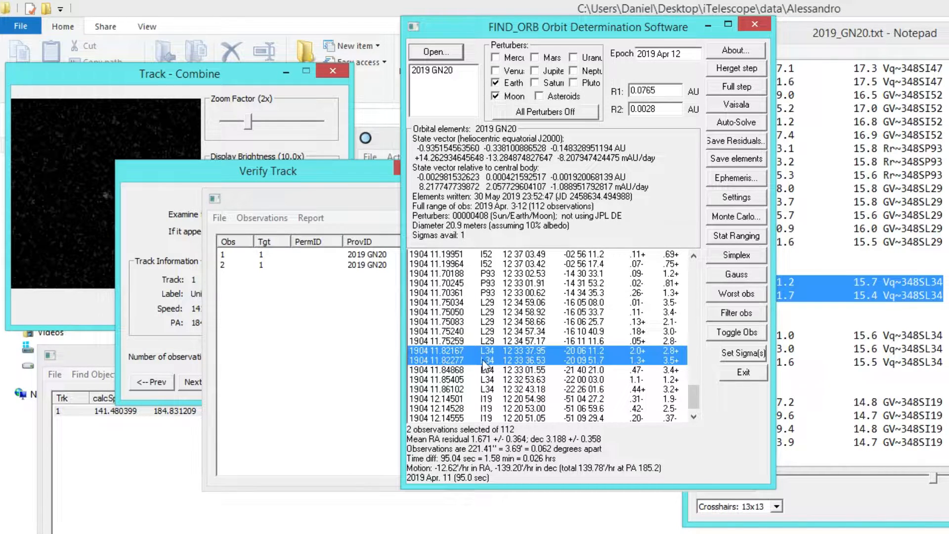
left_click(755, 23)
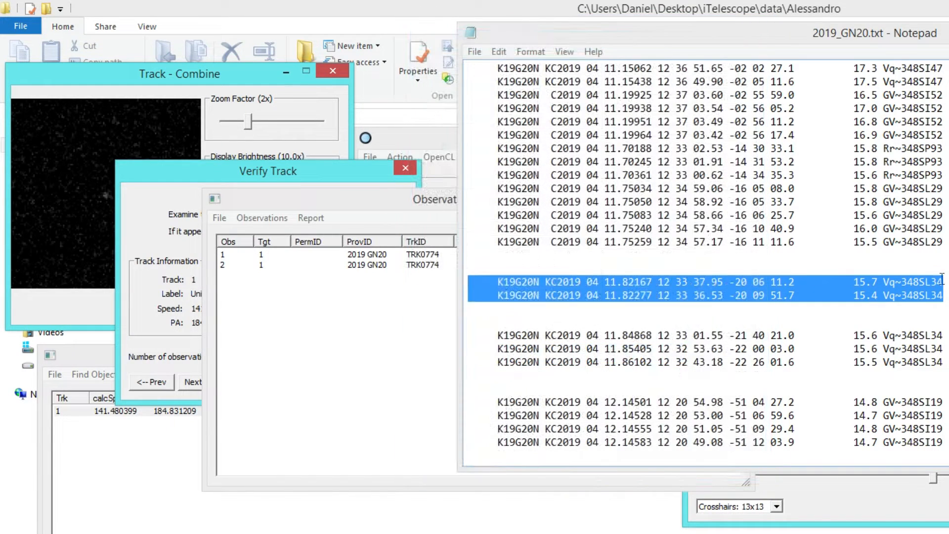
Replace the L34 lines at 11.82167 and 11.82277 in 2019_GN20.txt with the two copied observations
left_click(936, 295)
left_click_drag(936, 296, 442, 288)
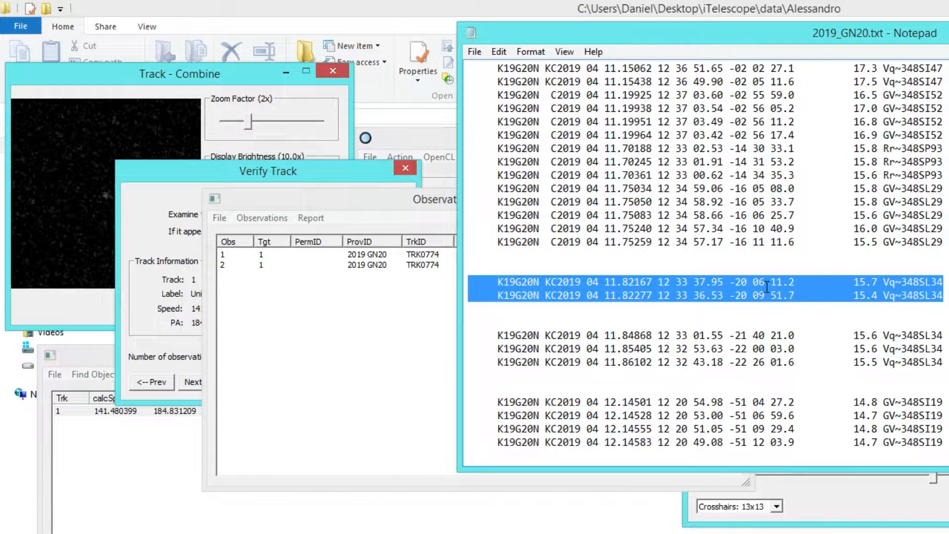
key("ctrl+v")
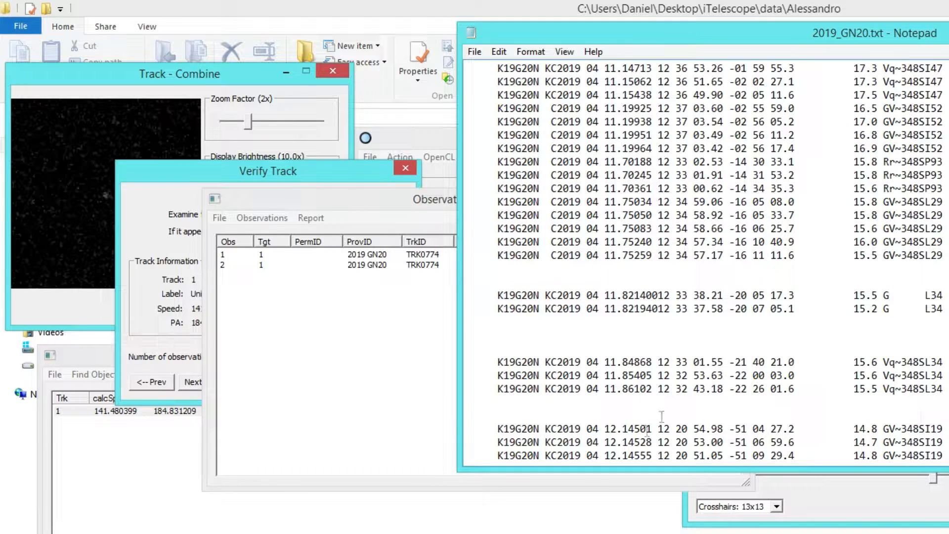
Relaunch find_o64.exe and load the edited 2019_GN20.txt into FIND_ORB
left_click(544, 533)
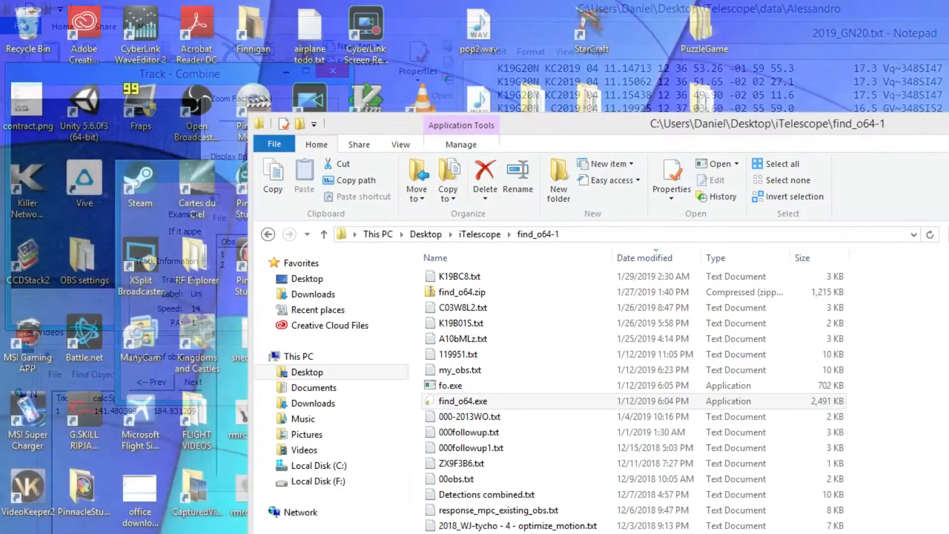
left_click(544, 533)
double_click(506, 402)
left_click(437, 52)
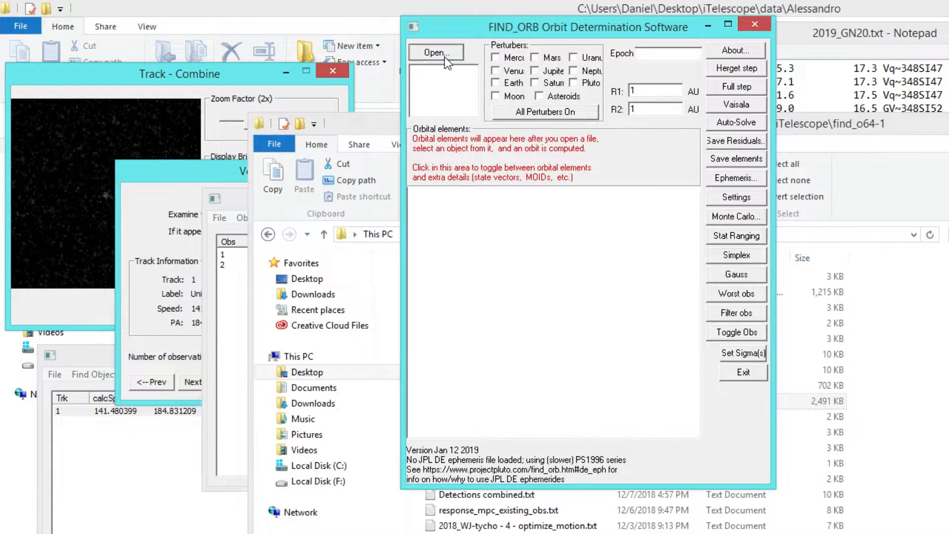
double_click(517, 159)
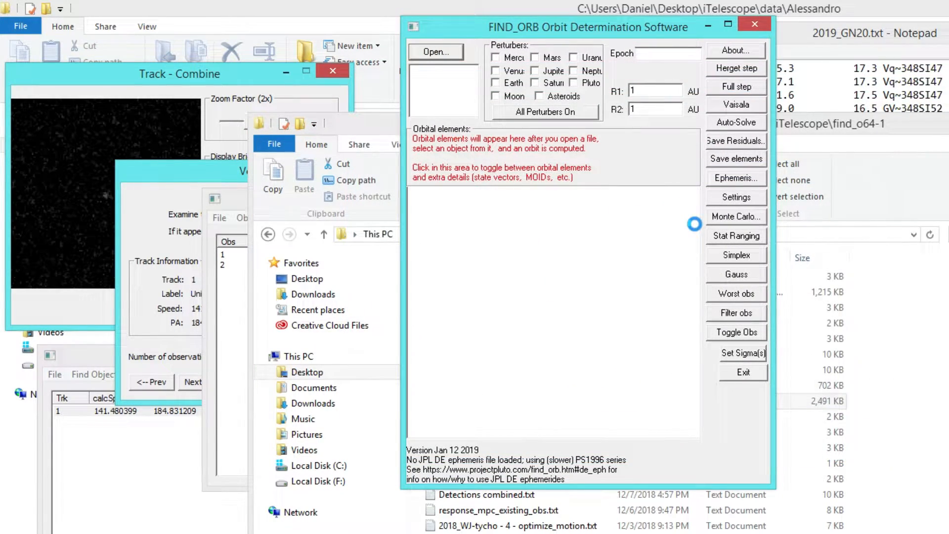
Check the residuals of the new L34 observations at 11.821400 and 11.821940, then close FIND_ORB and put the folder window away
left_click_drag(693, 283, 605, 393)
left_click(595, 388)
scroll(594, 398, "down", 5)
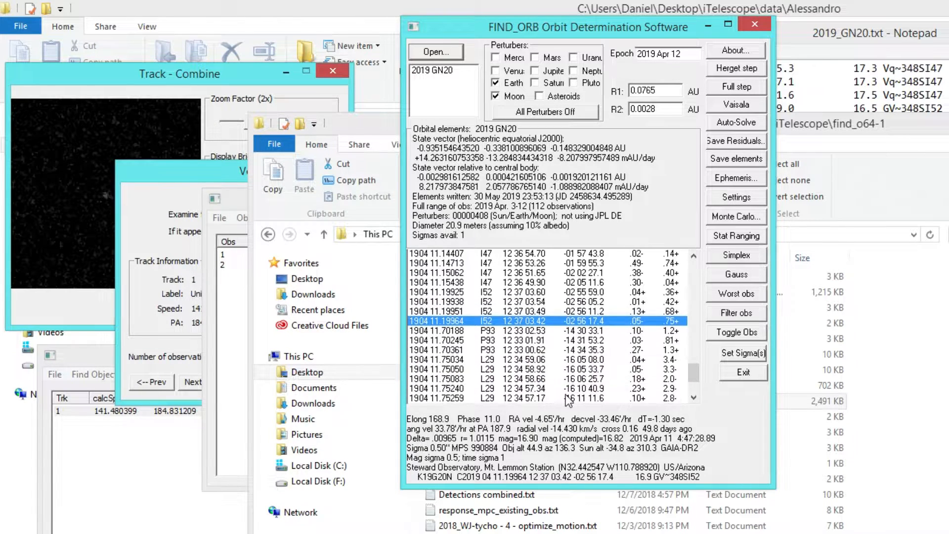
left_click(496, 322)
left_click(499, 331, "shift")
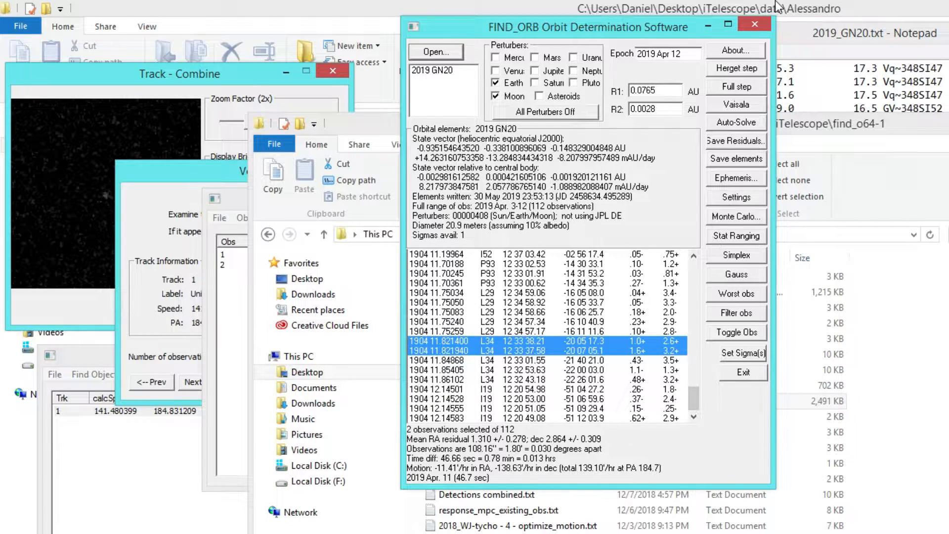
left_click(755, 24)
left_click(948, 118)
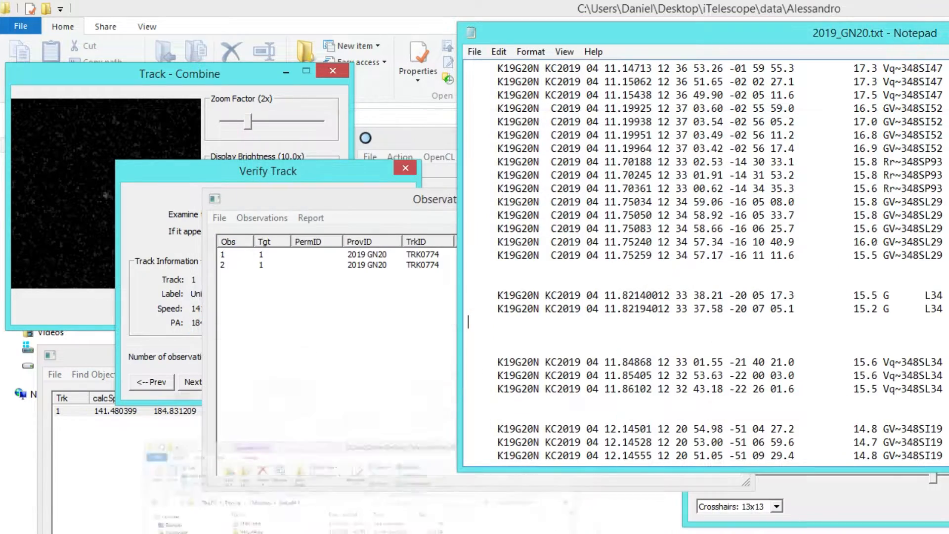
Put the 2019_GN20.txt text window away and bring the observations list back into view
left_click_drag(849, 33, 916, 155)
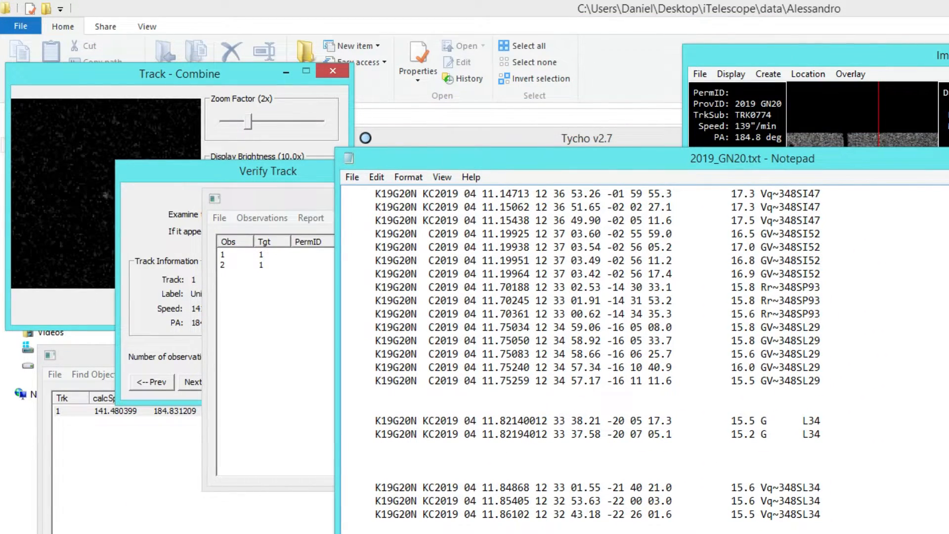
left_click(948, 155)
left_click_drag(547, 202, 588, 199)
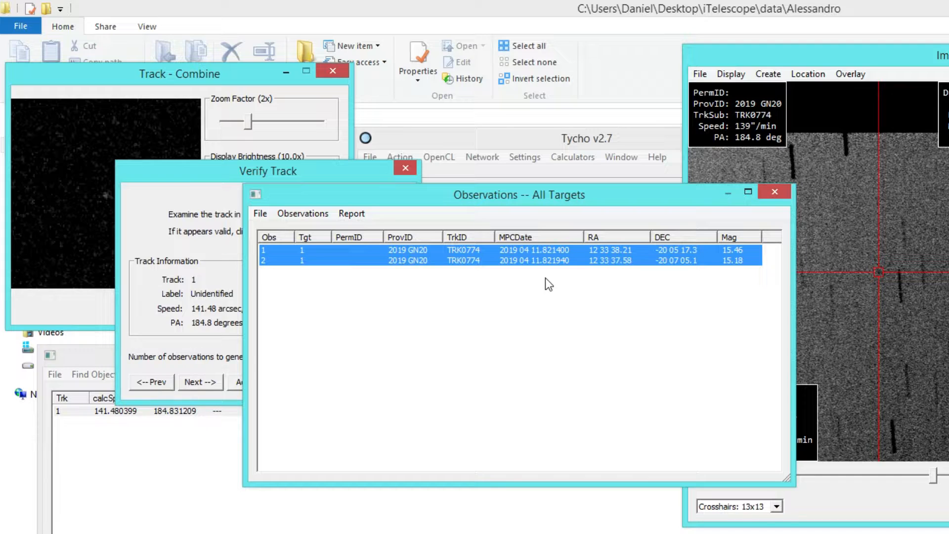
left_click_drag(797, 64, 516, 36)
mouse_move(891, 187)
left_mouse_down()
mouse_move(915, 188)
mouse_move(890, 192)
left_mouse_up()
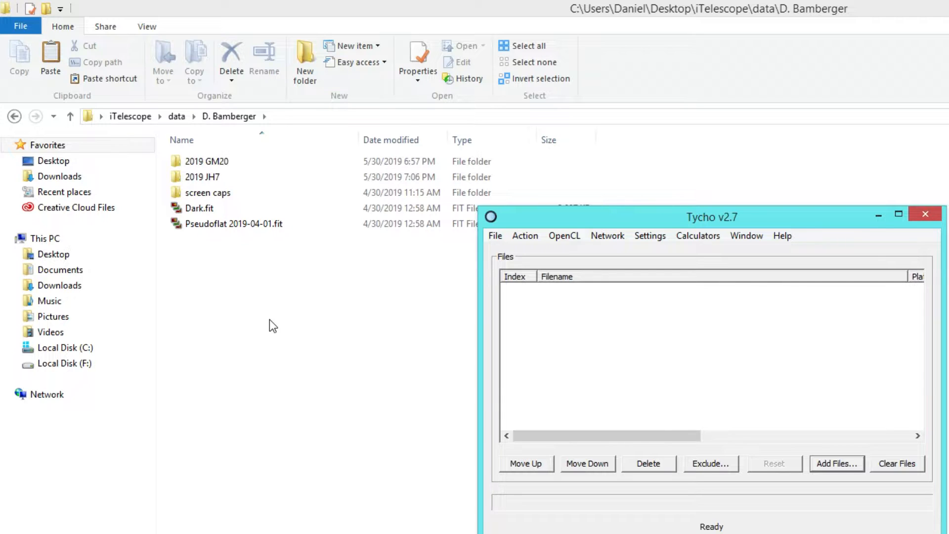
Add all FITS images from the r1 folder of 2019 JH7 to the file list
left_click(822, 465)
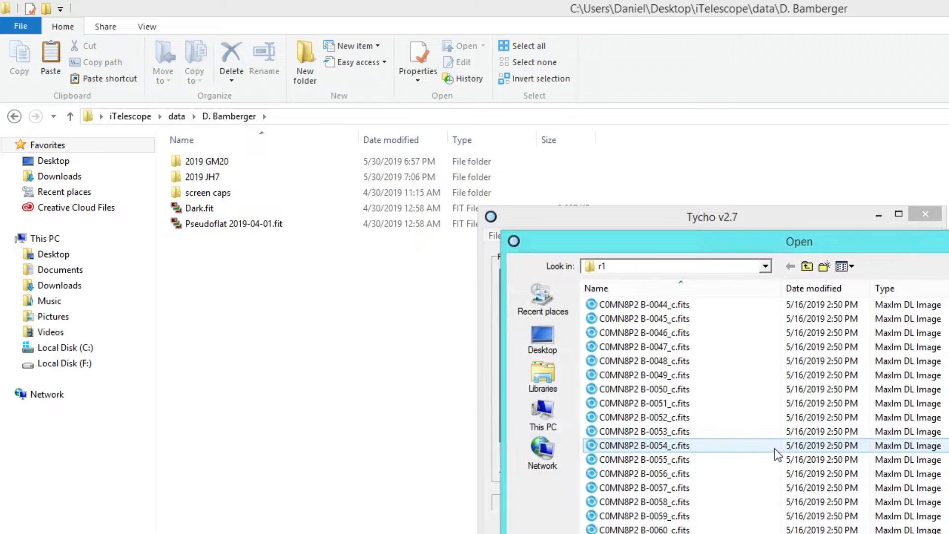
left_click(728, 391)
key("ctrl+a")
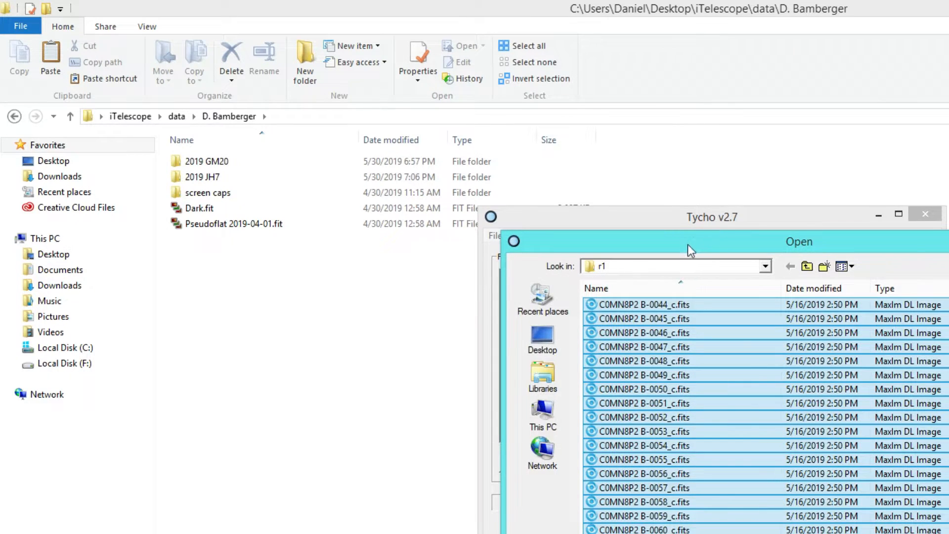
left_click_drag(688, 245, 505, 132)
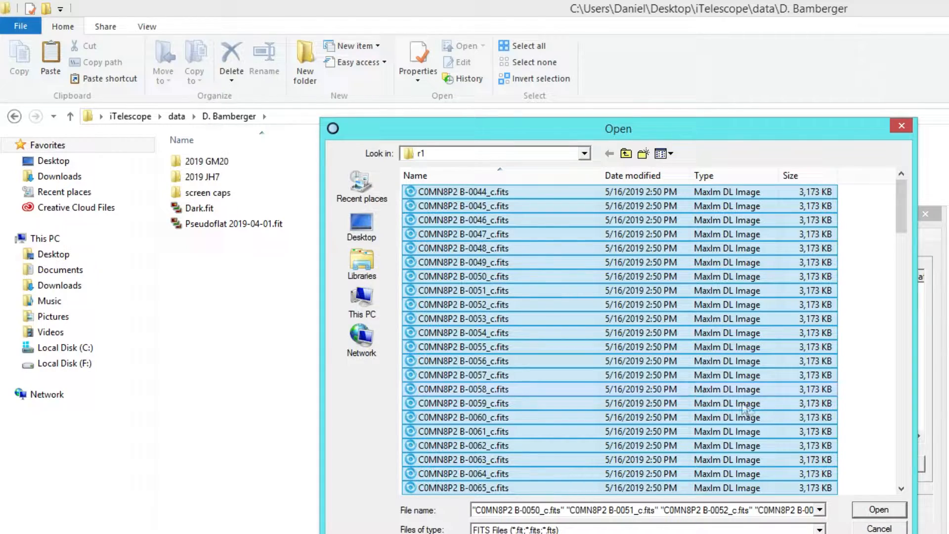
left_click(879, 511)
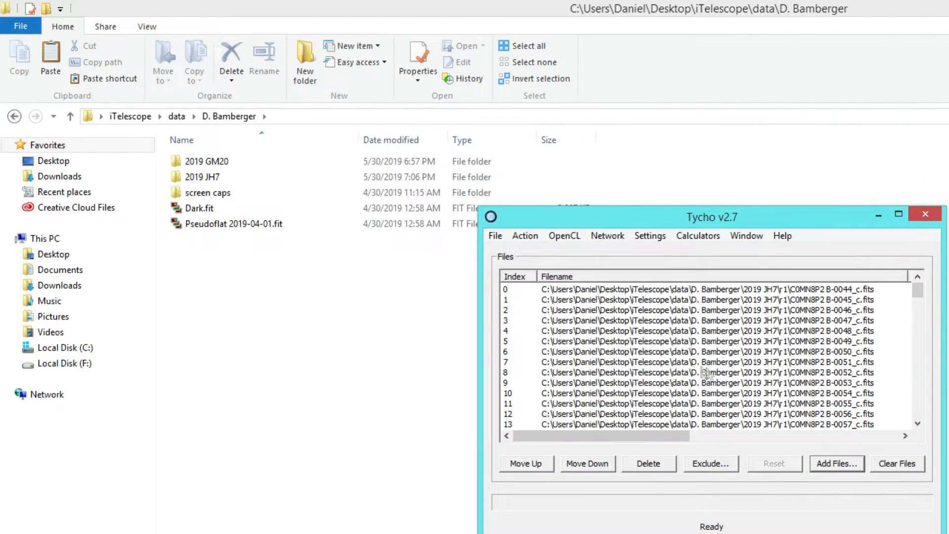
Process the loaded images in Express Mode with alignment, normalization and plate solving, cleaning up intermediate directories
left_click_drag(581, 220, 464, 128)
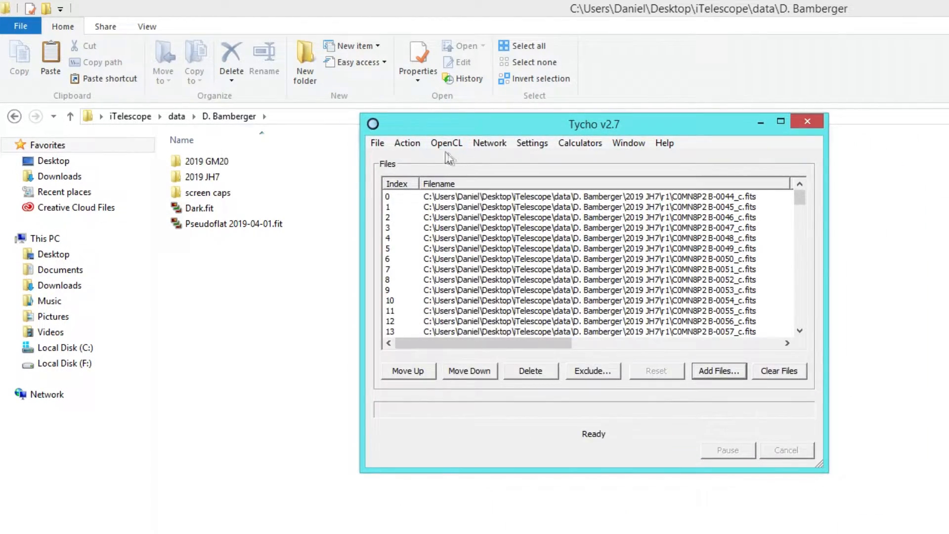
left_click(410, 143)
left_click(444, 269)
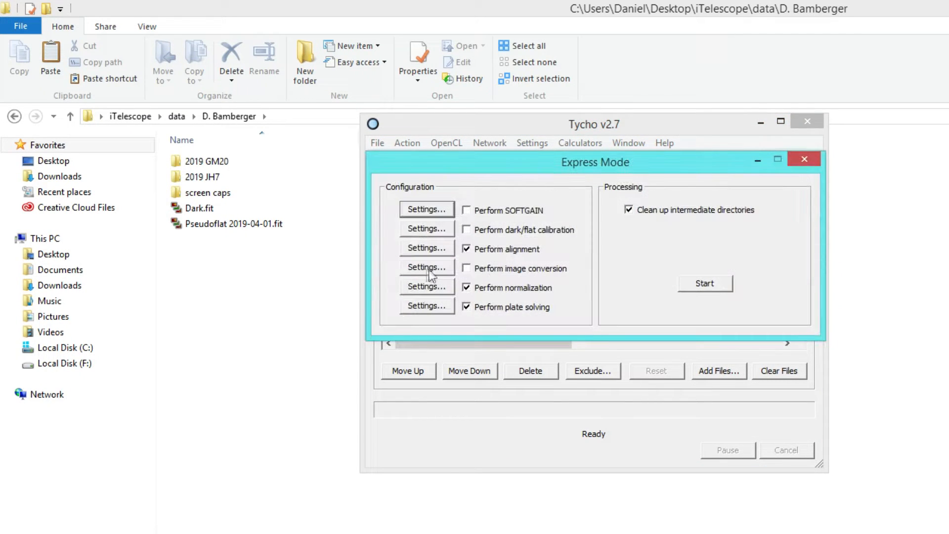
left_click_drag(544, 165, 431, 192)
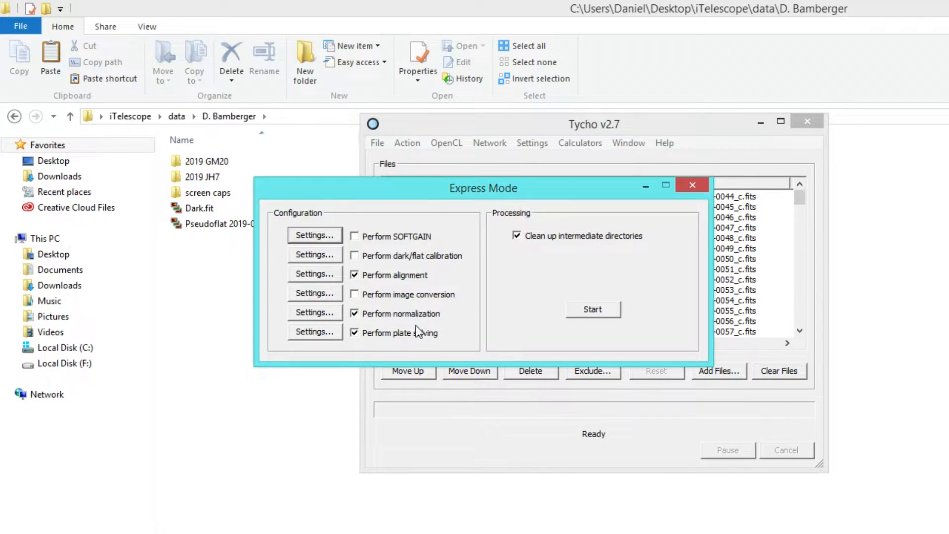
left_click(593, 309)
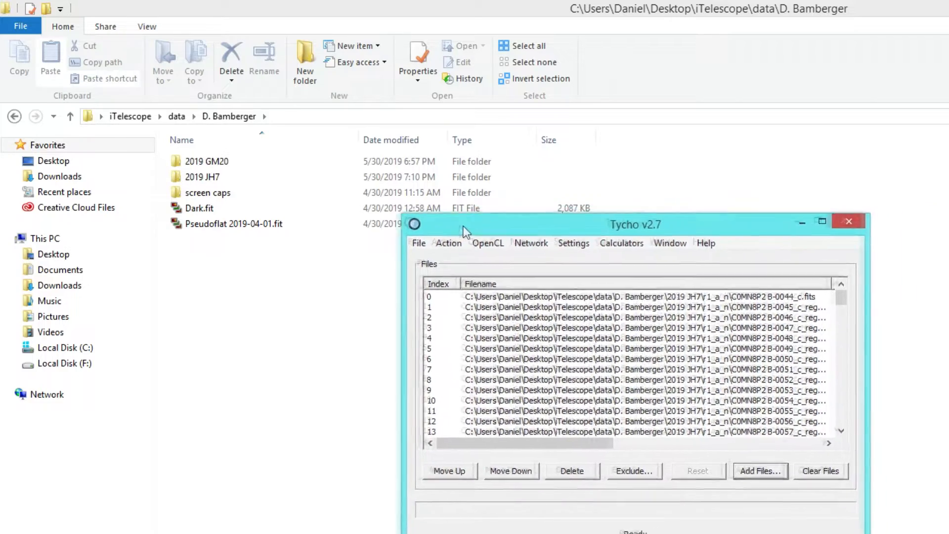
Start the adaptive synthetic tracker on the processed images and apply the automatic star subtraction threshold
left_click_drag(464, 226, 408, 160)
left_click(395, 178)
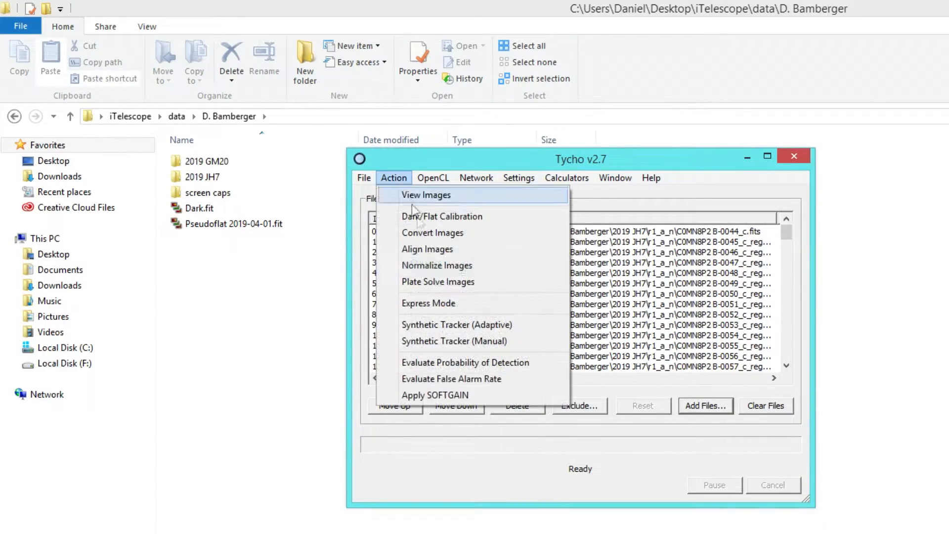
left_click(450, 324)
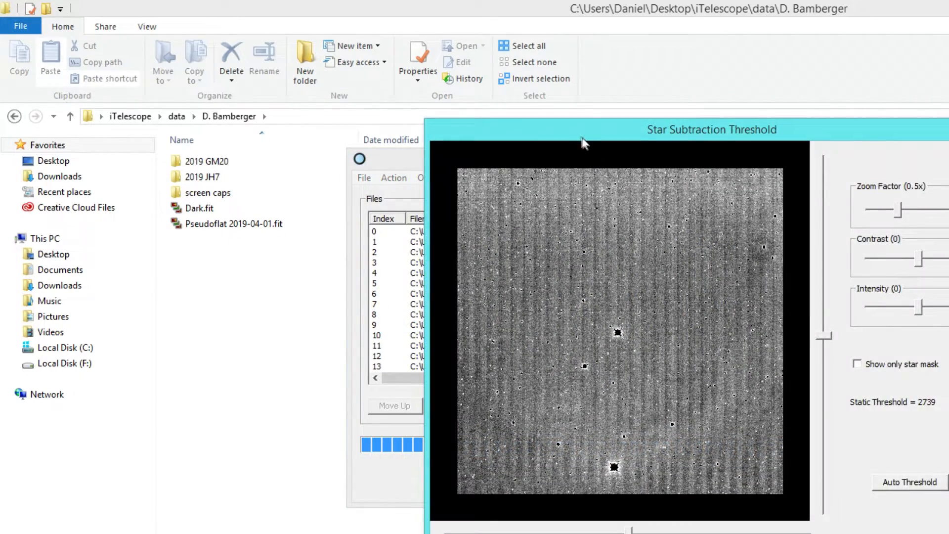
left_click_drag(586, 139, 344, 17)
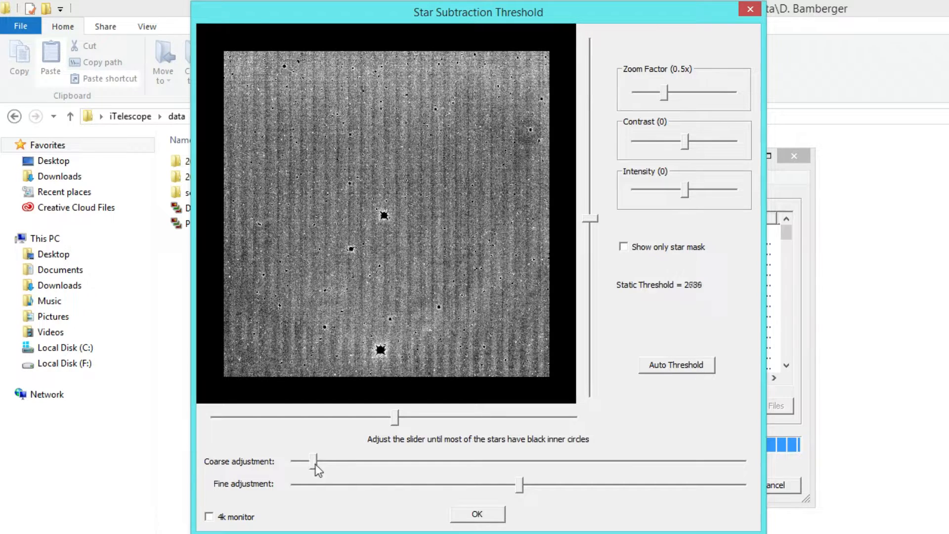
mouse_move(315, 463)
left_mouse_down()
mouse_move(353, 463)
mouse_move(299, 463)
mouse_move(324, 462)
left_mouse_up()
left_click(676, 367)
left_click(482, 516)
Accept a detection sensitivity threshold of 10 and run the tracker with a maximum object speed of 1200 arcsec/min
left_click_drag(616, 257, 375, 174)
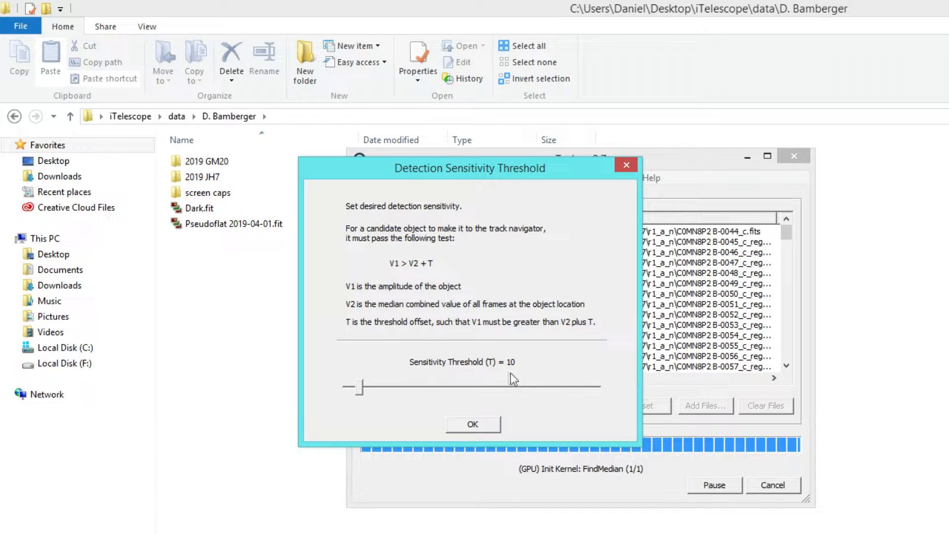
left_click(471, 423)
left_click_drag(646, 163, 405, 51)
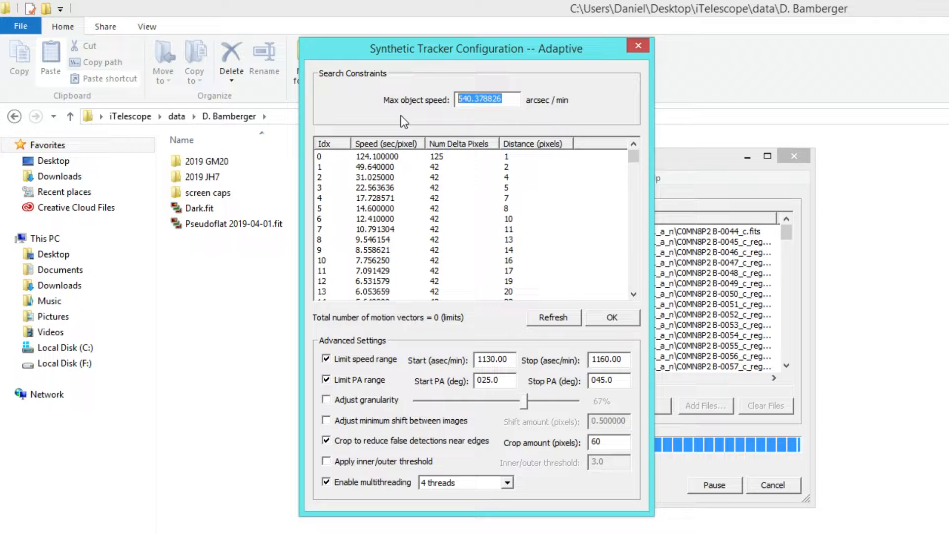
type("1200")
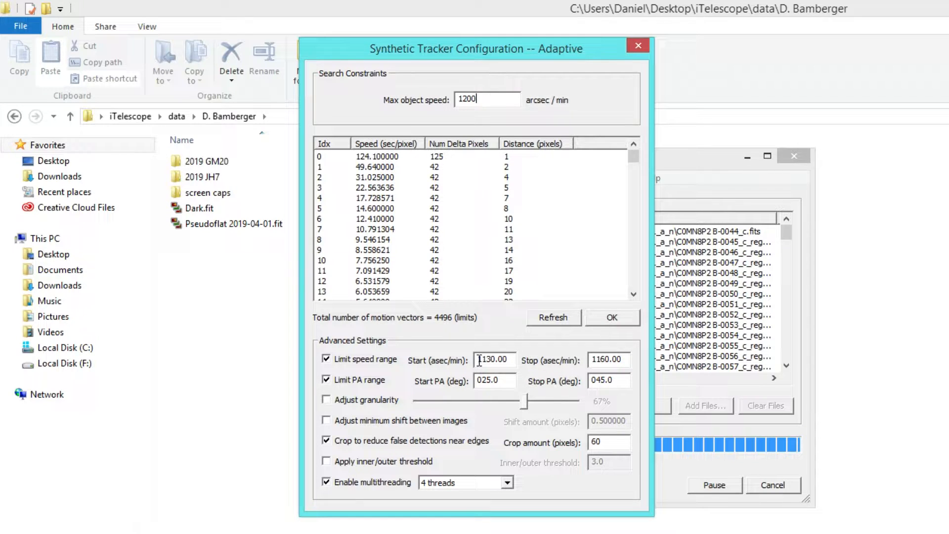
left_click_drag(505, 381, 472, 383)
left_click(507, 382)
left_click(600, 324)
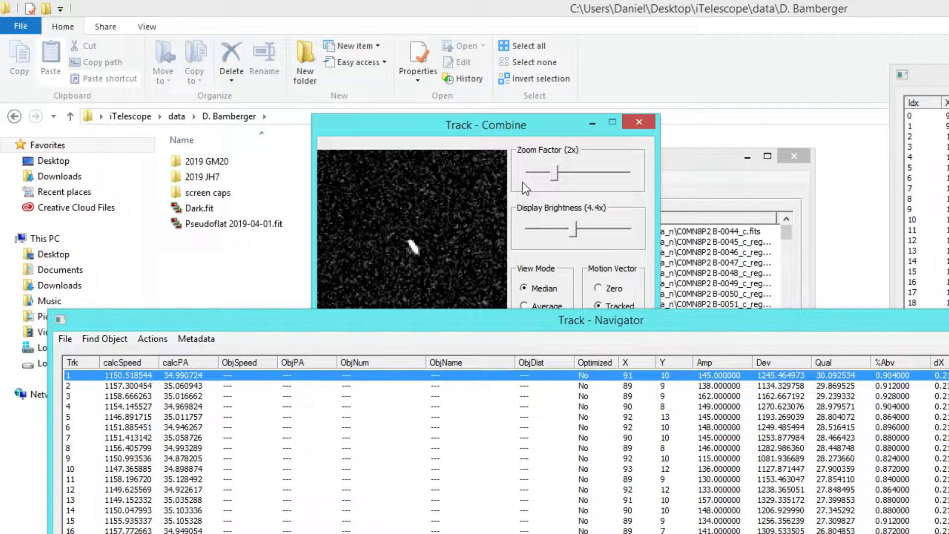
Arrange the track windows and load the star catalog for the detected tracks
left_click_drag(497, 120, 215, 30)
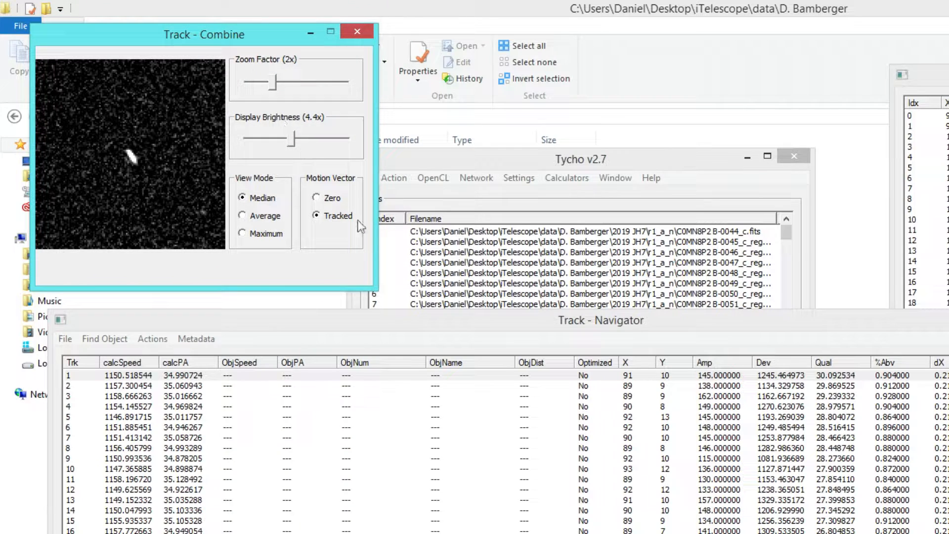
left_click_drag(379, 327, 401, 320)
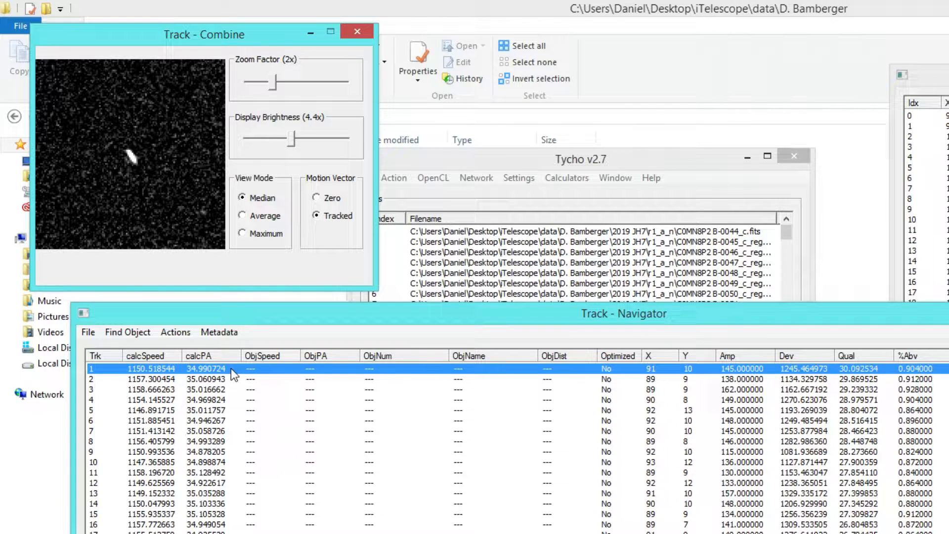
left_click(89, 332)
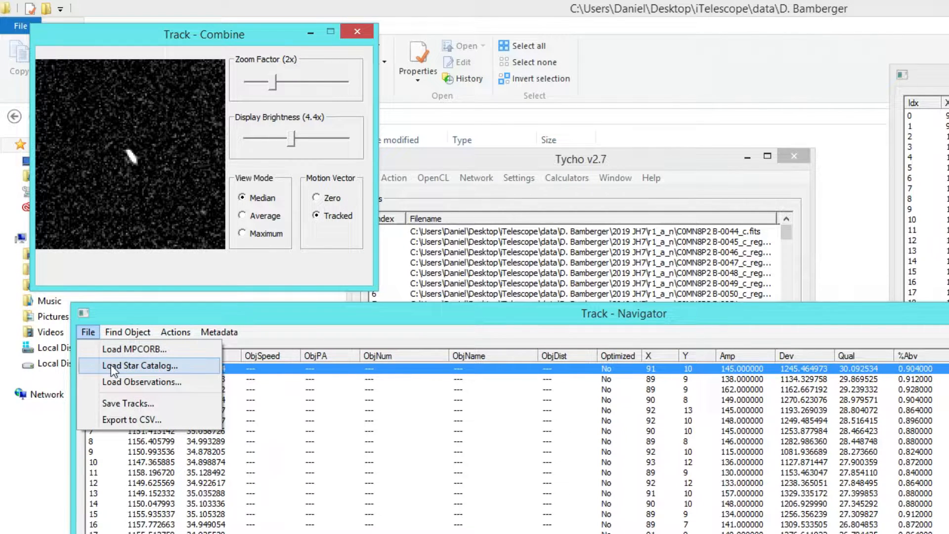
left_click(111, 364)
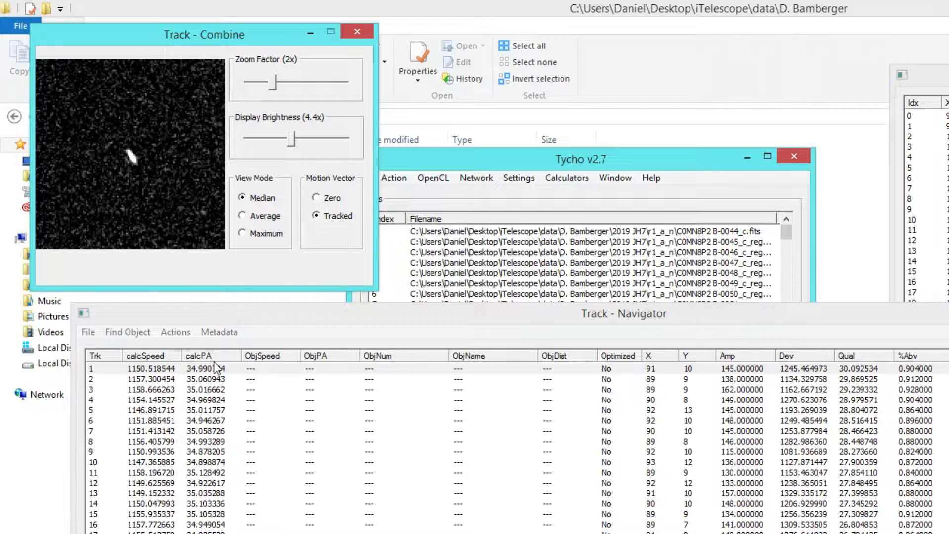
left_click(598, 361)
Optimize track 1 and open it for verification, proceeding although the other tracks are not optimized
right_click(474, 368)
left_click(497, 391)
right_click(466, 370)
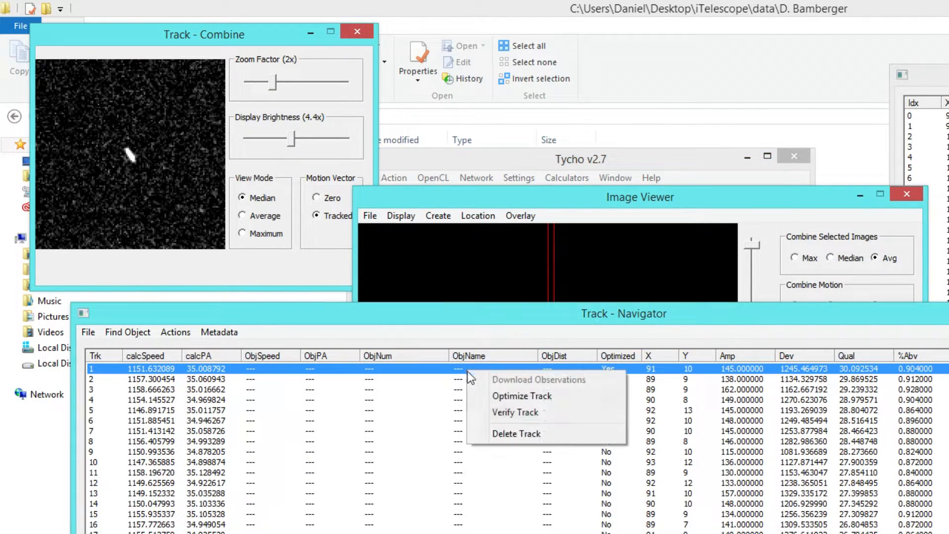
left_click(506, 412)
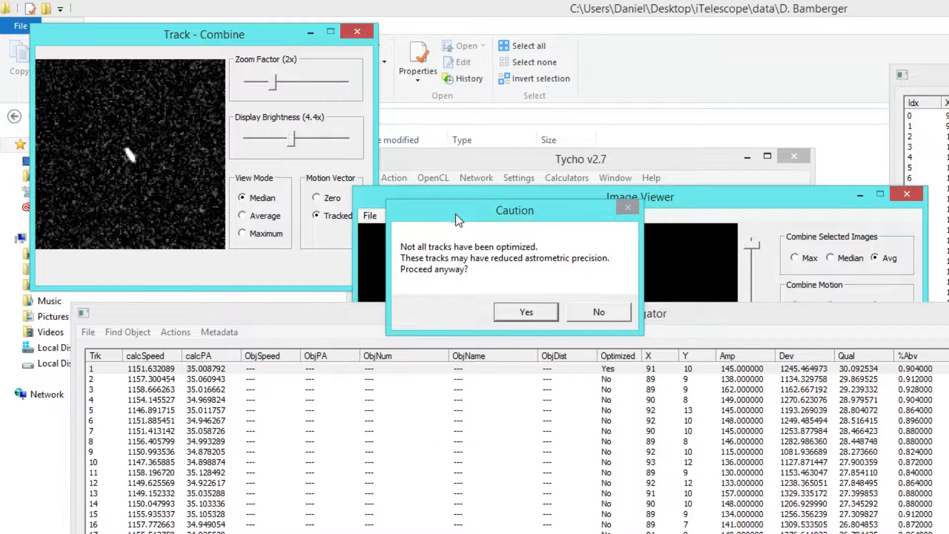
left_click(511, 316)
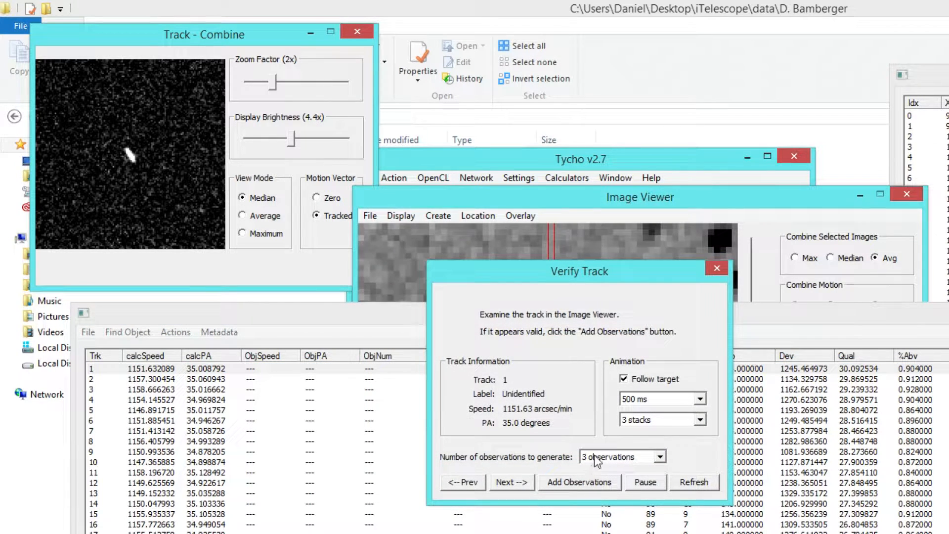
Generate three observations from track 1 with the provisional designation 2019 JH7
left_click(583, 480)
left_click(502, 351)
type("2019 JH7")
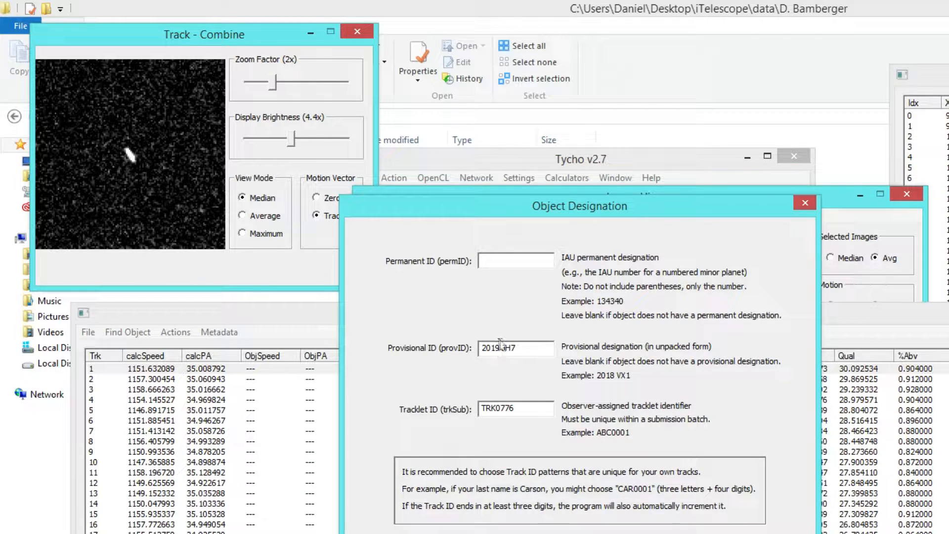
left_click_drag(496, 210, 420, 115)
left_click(693, 444)
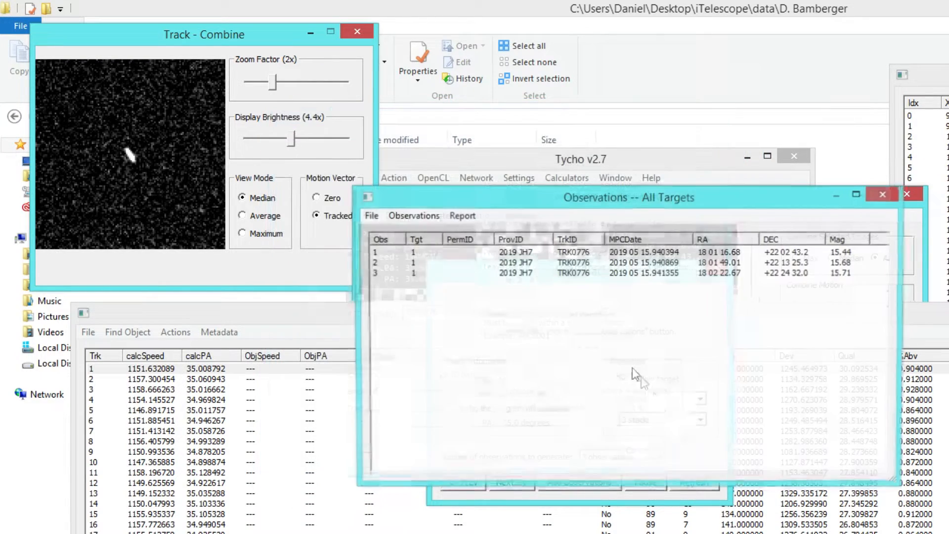
left_click_drag(526, 204, 273, 200)
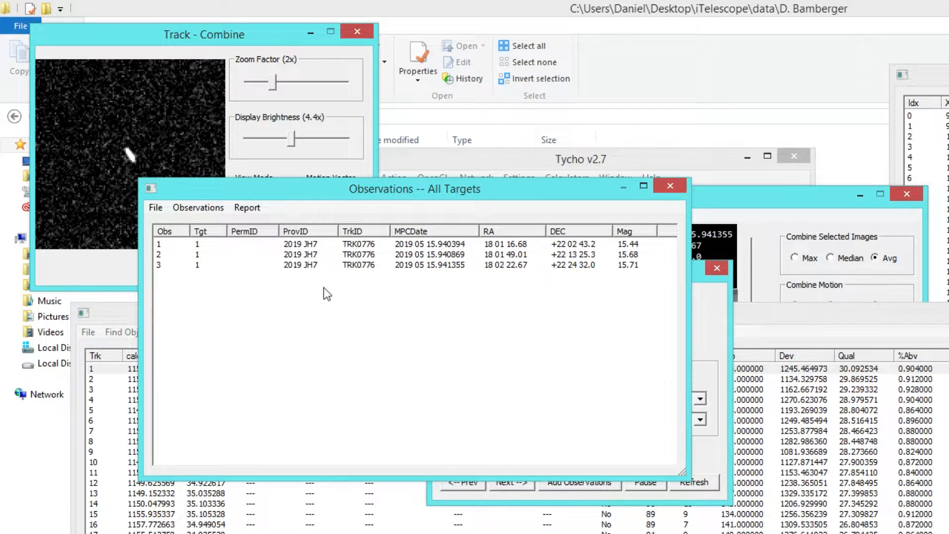
Select all three 2019 JH7 observations and view them with the existing observations
left_click_drag(356, 277, 364, 245)
right_click(348, 263)
left_click(383, 288)
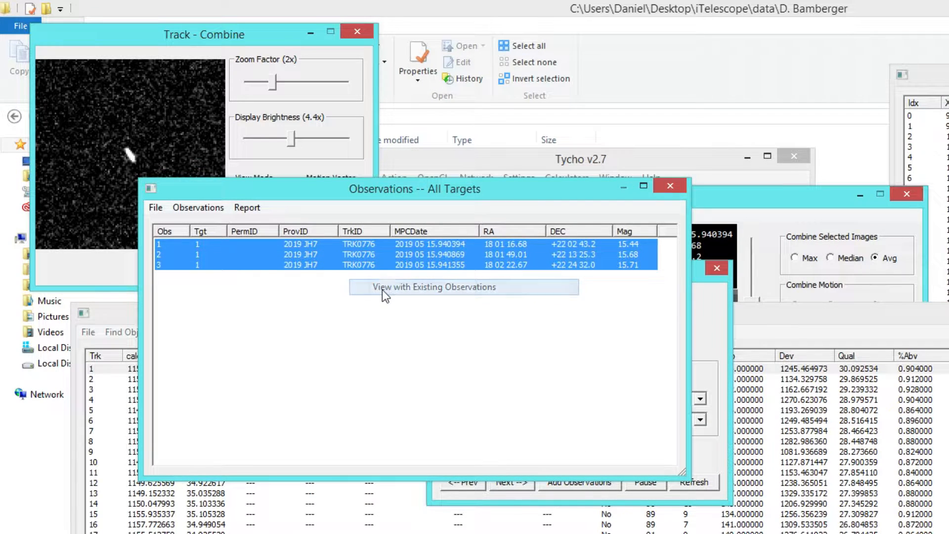
View only the three selected 2019 JH7 observations in text form
right_click(393, 262)
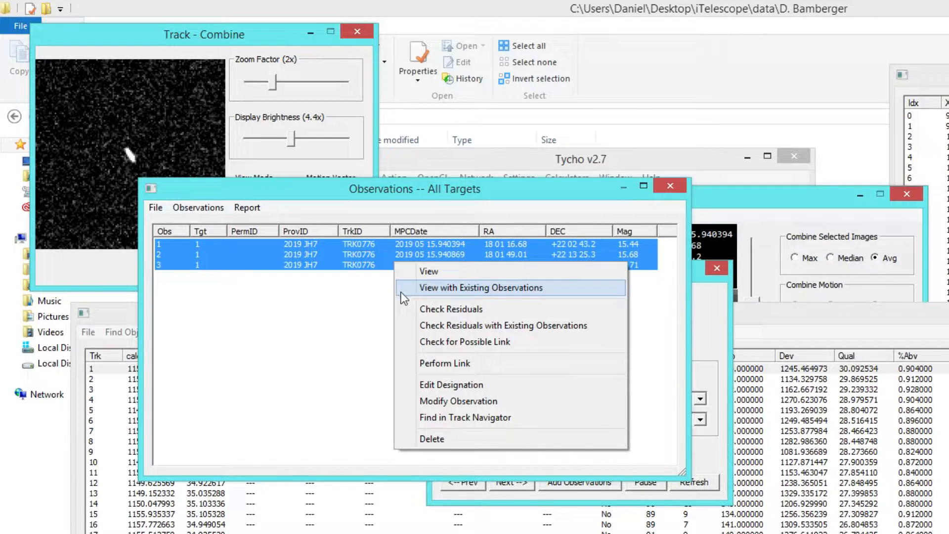
left_click(424, 271)
left_click_drag(492, 203, 480, 231)
Set the time information so that DATE-OBS refers to the end of exposure
left_click_drag(509, 165, 536, 81)
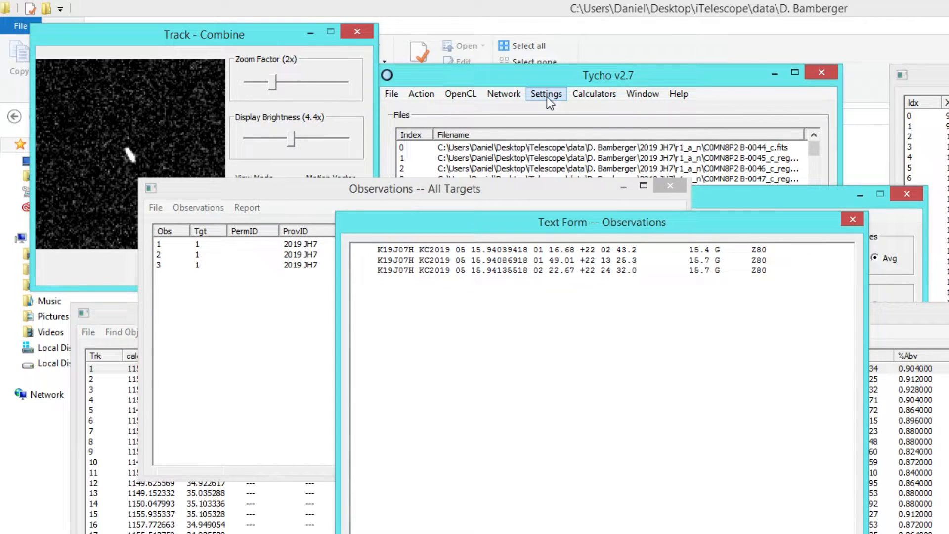
left_click(546, 97)
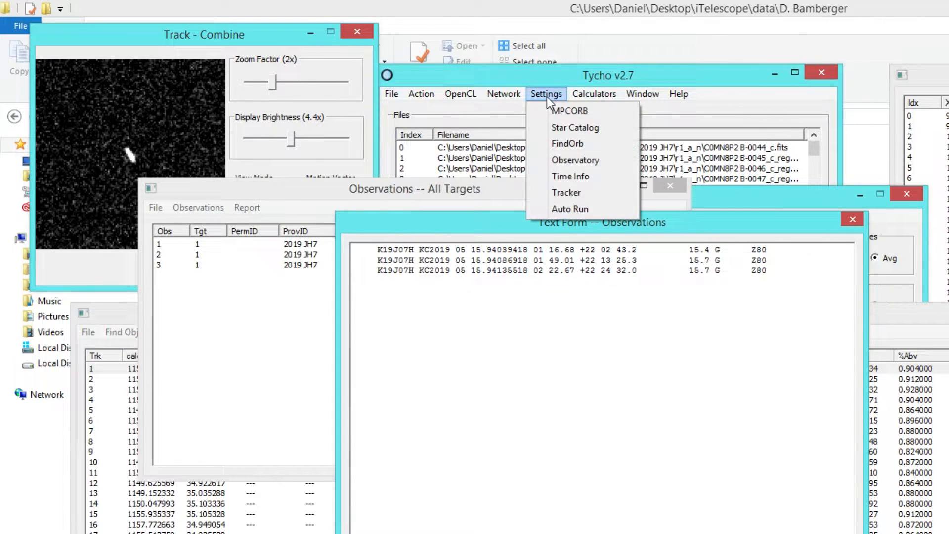
left_click(566, 176)
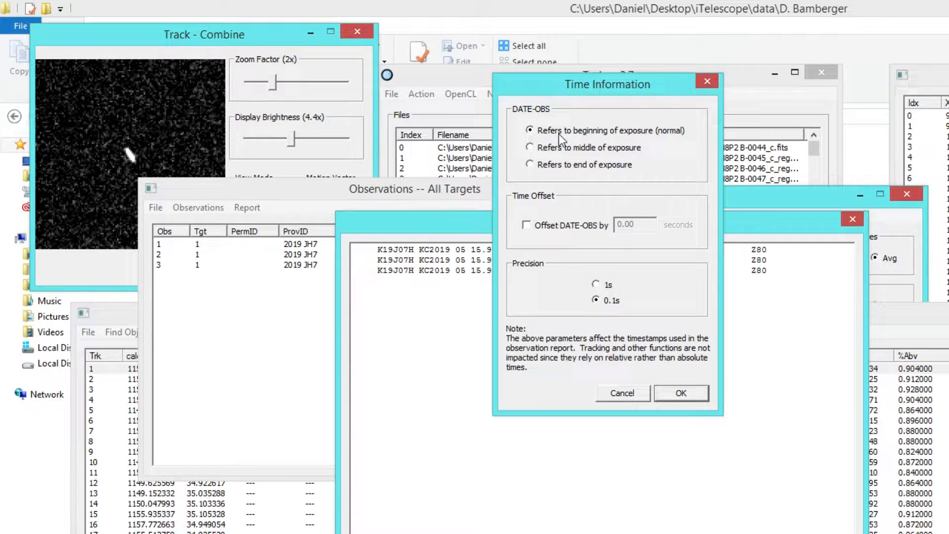
left_click(542, 167)
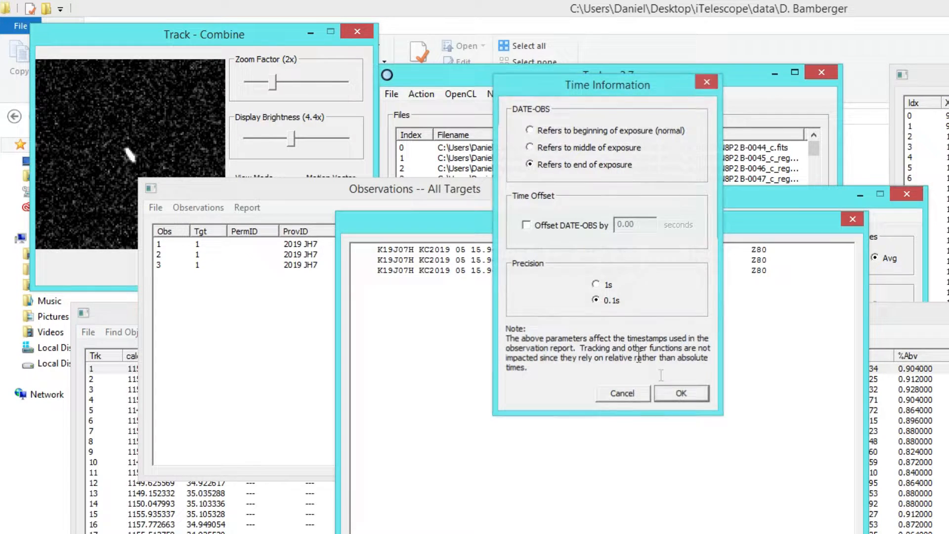
left_click(681, 392)
Check the MPC observatory code in the report parameters without changing them
left_click_drag(559, 230, 552, 214)
left_click(544, 94)
left_click(556, 160)
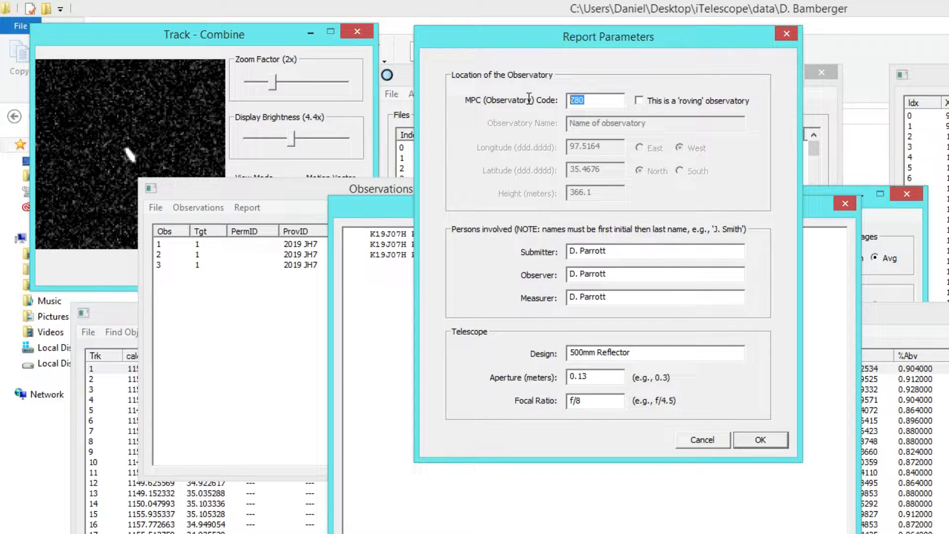
left_click(594, 102)
left_click(698, 440)
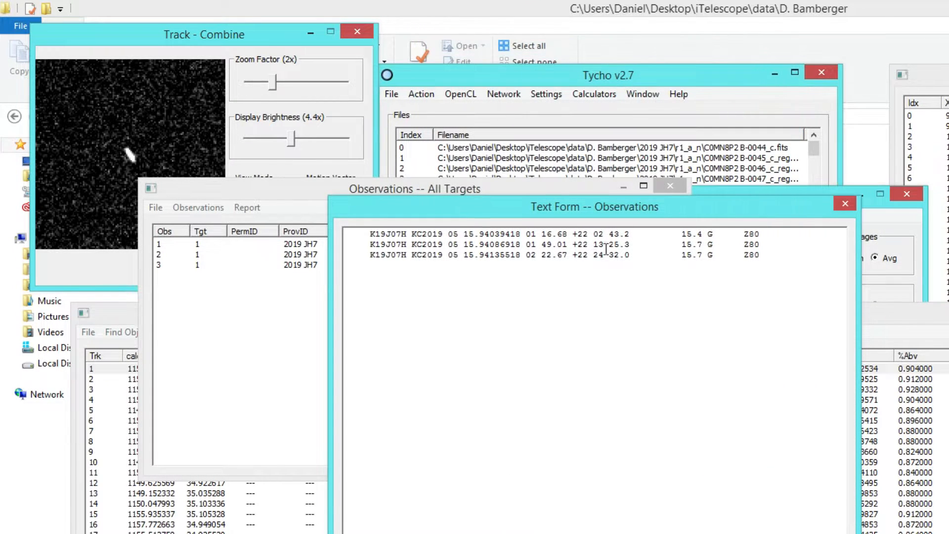
Copy the three 2019 JH7 observation lines from the text form and switch to File Explorer
left_click(360, 275)
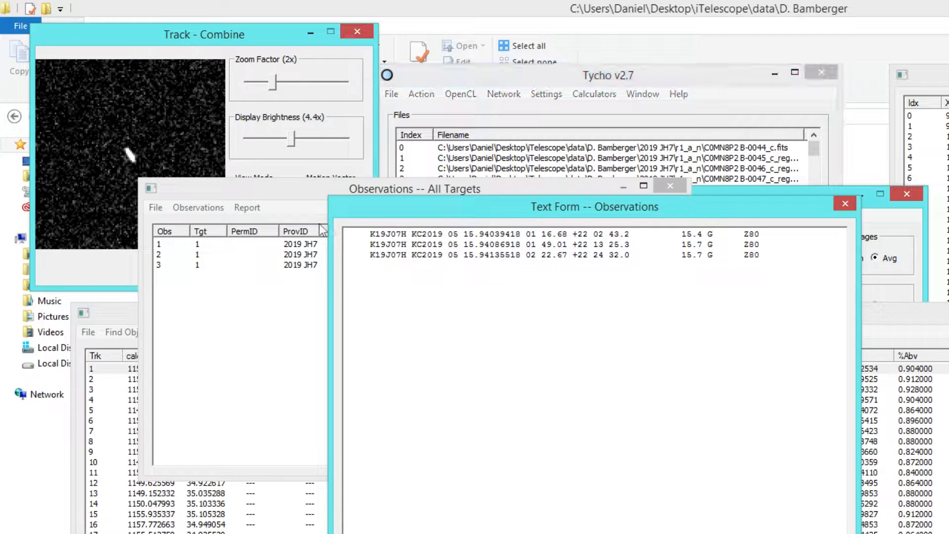
left_click_drag(390, 279, 321, 225)
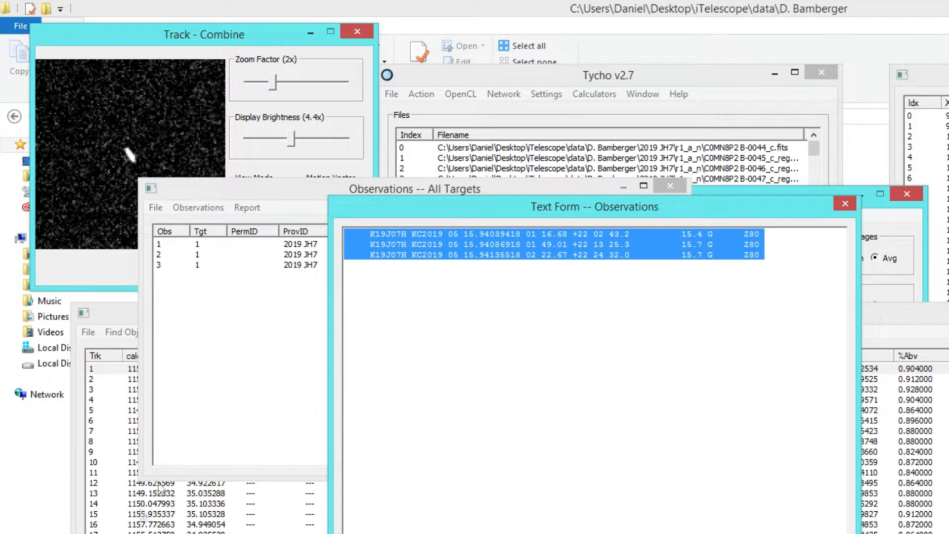
left_click(568, 519)
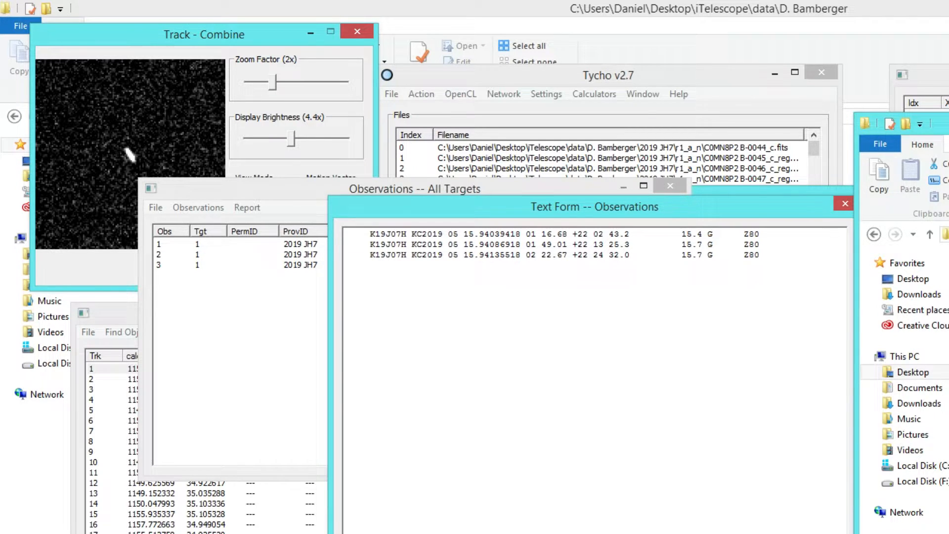
Review the existing 2019 JH7 observations around 15.94 in 2019_JH7.txt in Notepad
scroll(643, 356, "down", 20)
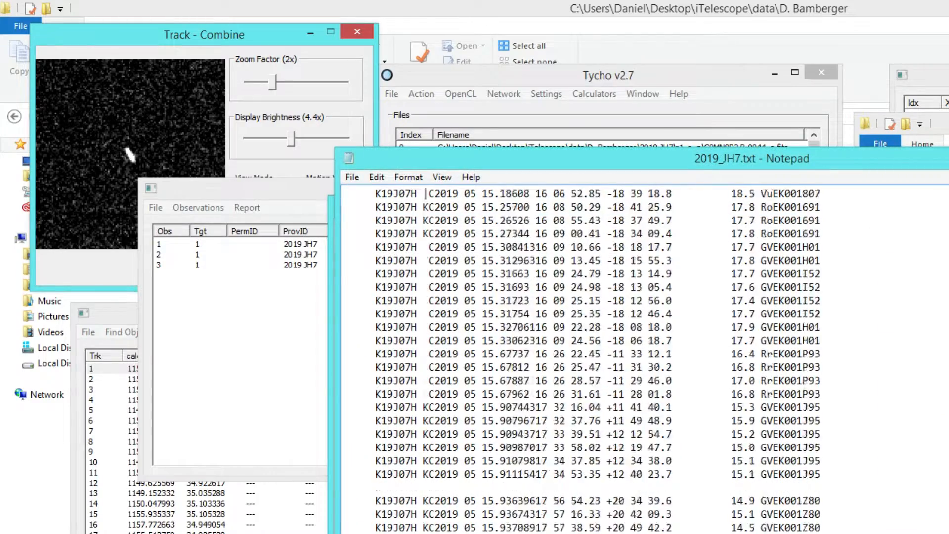
scroll(598, 361, "up", 2)
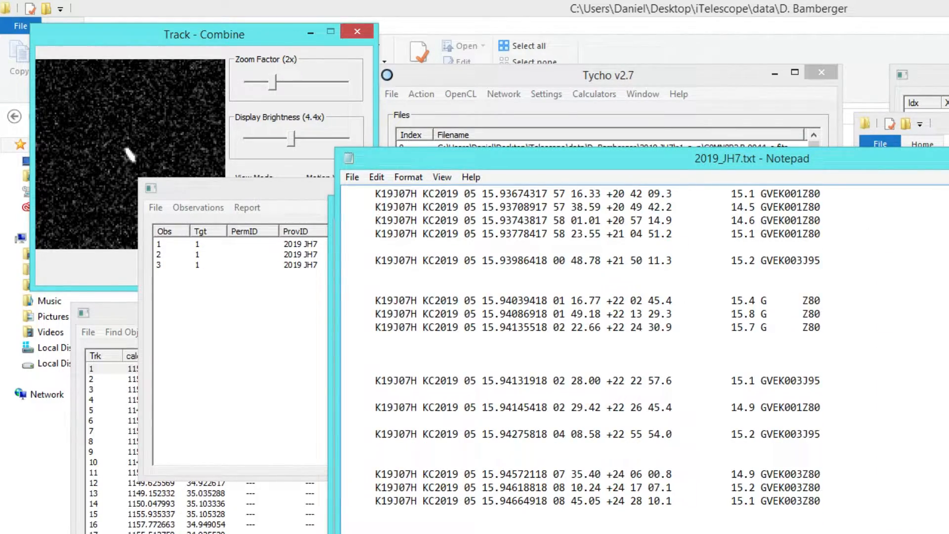
mouse_move(734, 165)
left_mouse_down()
mouse_move(726, 118)
mouse_move(572, 97)
left_mouse_up()
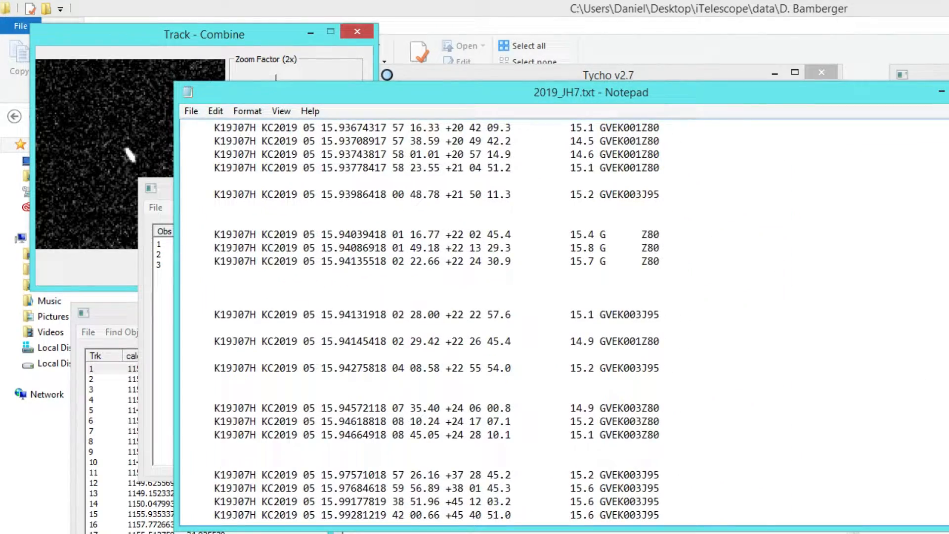
Open the backup file 2019_JH7.txt~ in GVIM and close the 2019_JH7.txt Notepad window
key("alt+Tab")
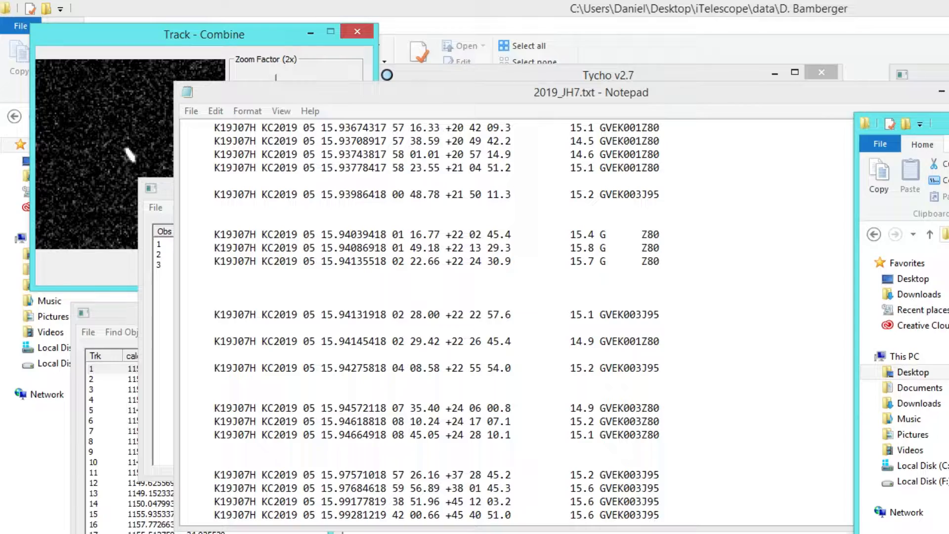
key("alt+Tab")
left_click_drag(499, 134, 896, 237)
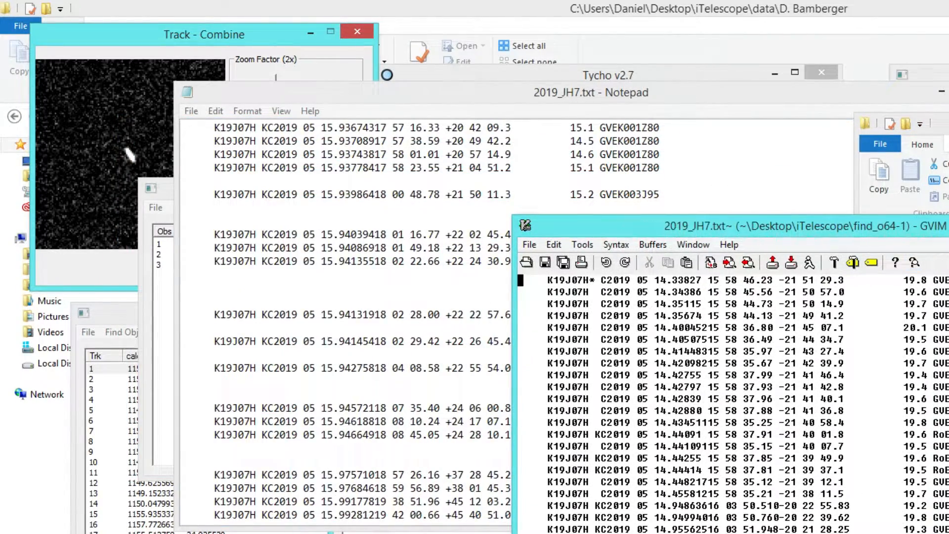
left_click_drag(864, 96, 776, 92)
left_click(905, 89)
left_click_drag(764, 217, 487, 40)
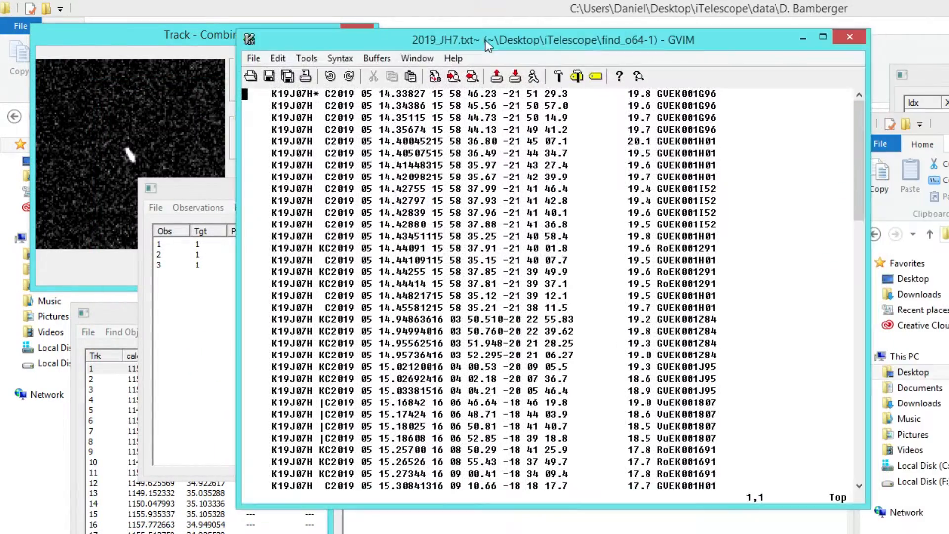
Change the file format of 2019_JH7.txt~, save the file and close GVIM
left_click(278, 57)
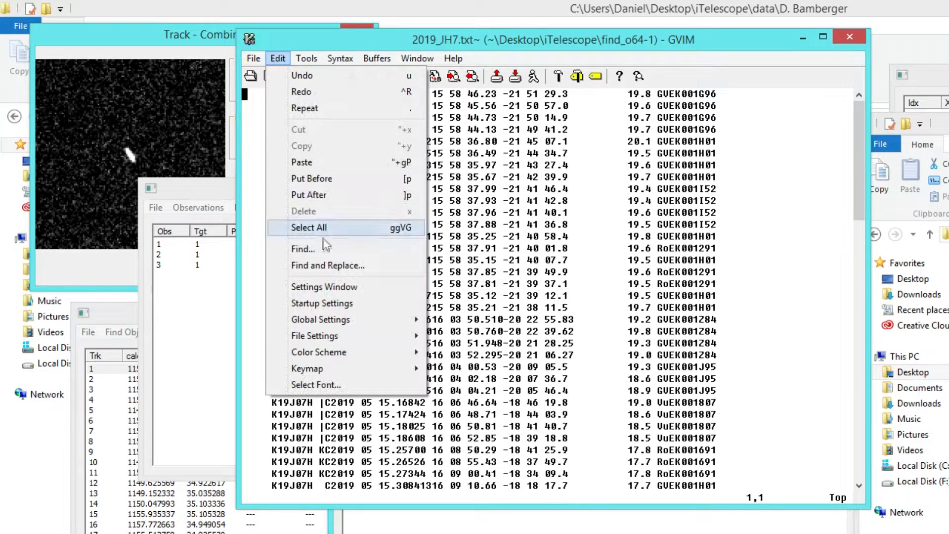
mouse_move(319, 335)
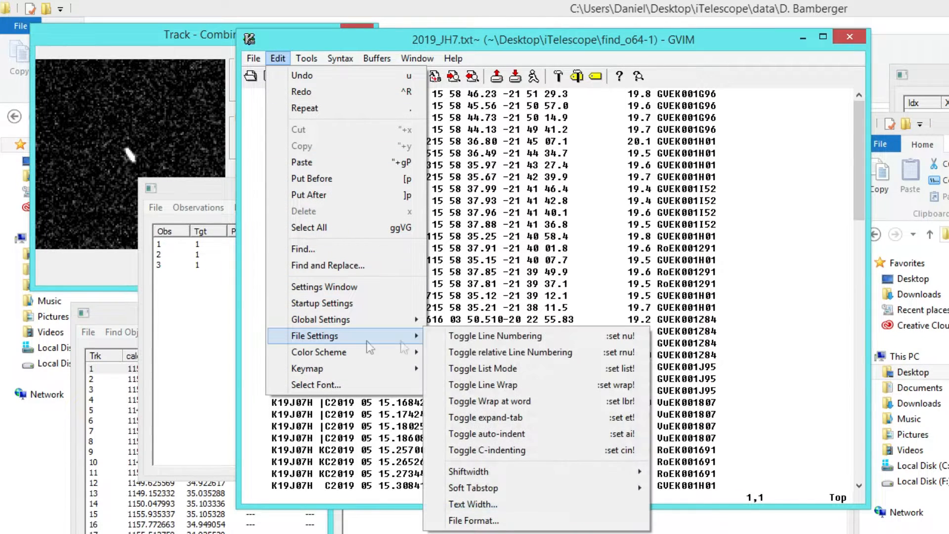
left_click(500, 519)
left_click(532, 295)
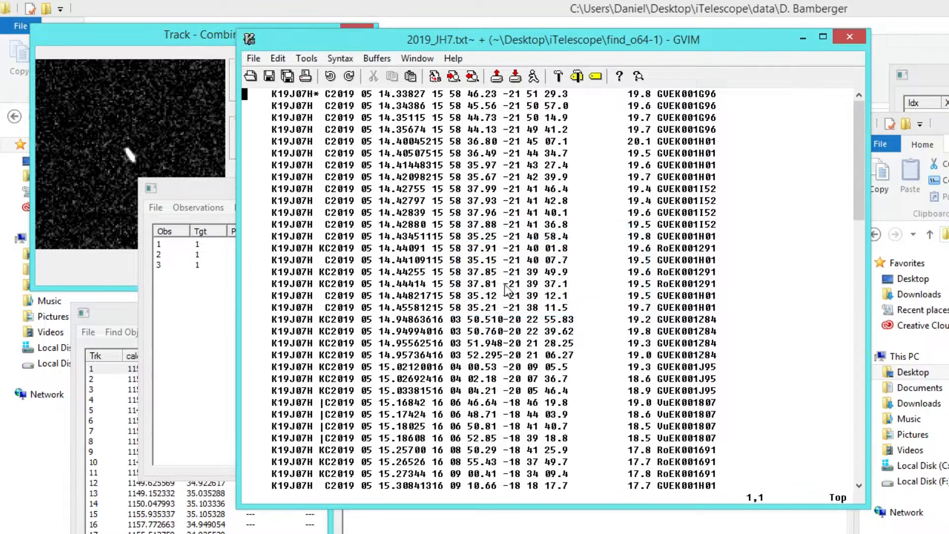
left_click(296, 74)
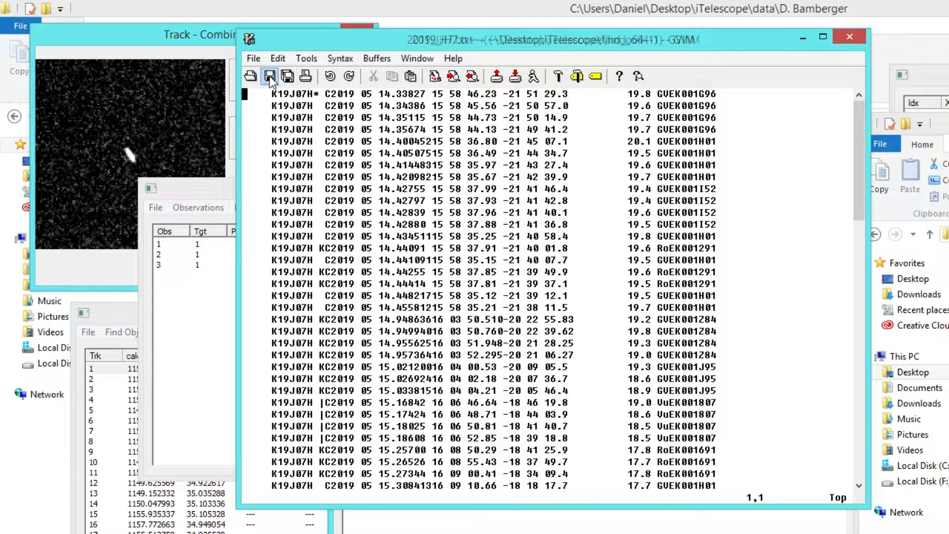
left_click(849, 38)
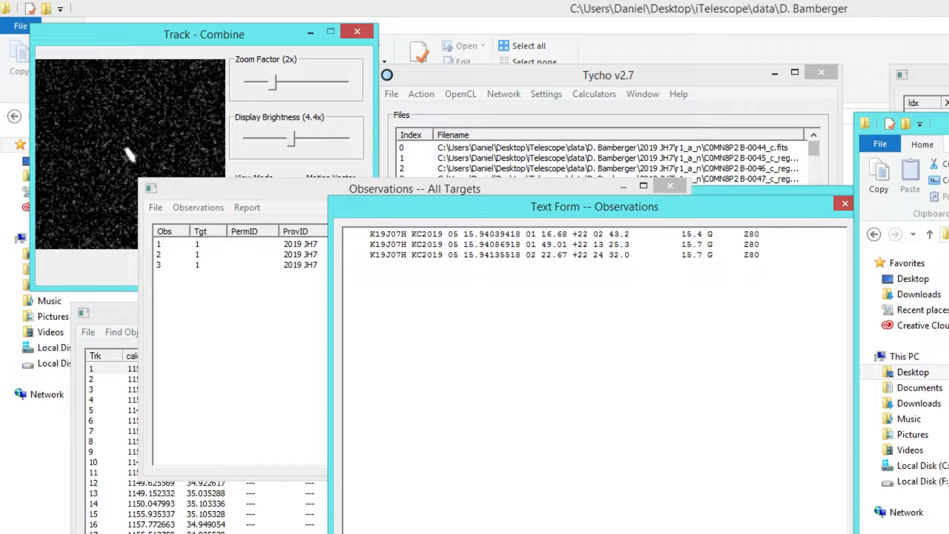
Rename the backup file as 2019_JH7.txt and open it in Notepad at the last observations
key("Return")
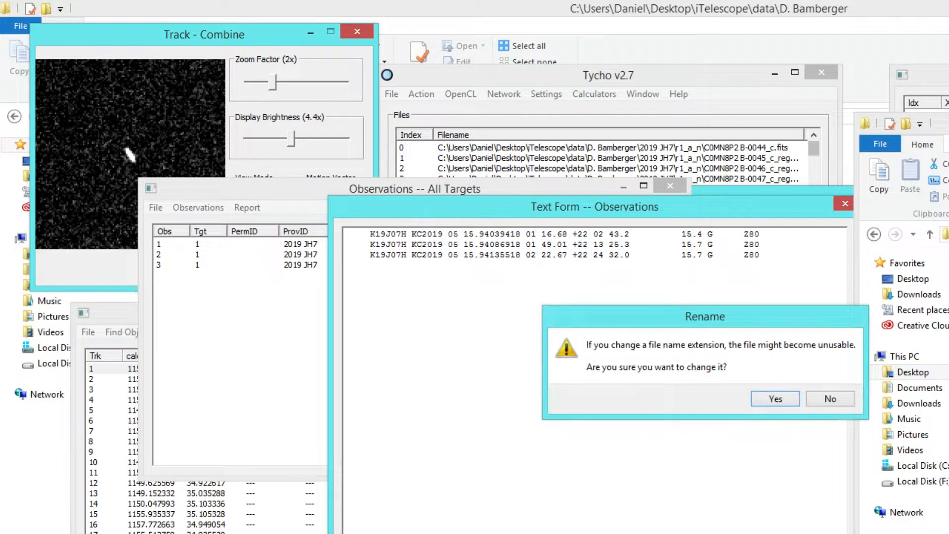
left_click(775, 399)
key("Return")
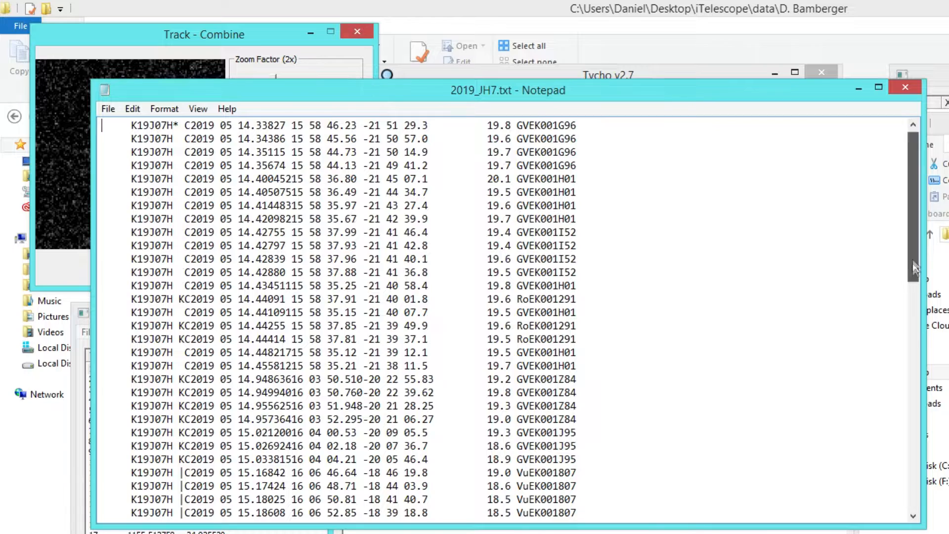
scroll(653, 452, "down", 20)
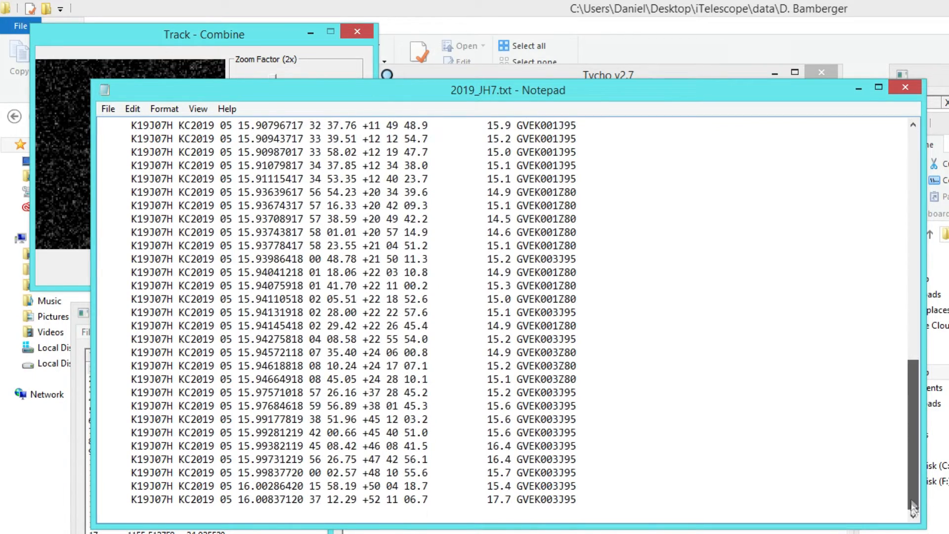
Insert two blank lines after each of the observations at 15.946649, 15.942758 and 15.941454
left_click(587, 380)
key("Return")
key("Return")
left_click(582, 342)
key("Return")
key("Return")
left_click(586, 326)
key("Return")
key("Return")
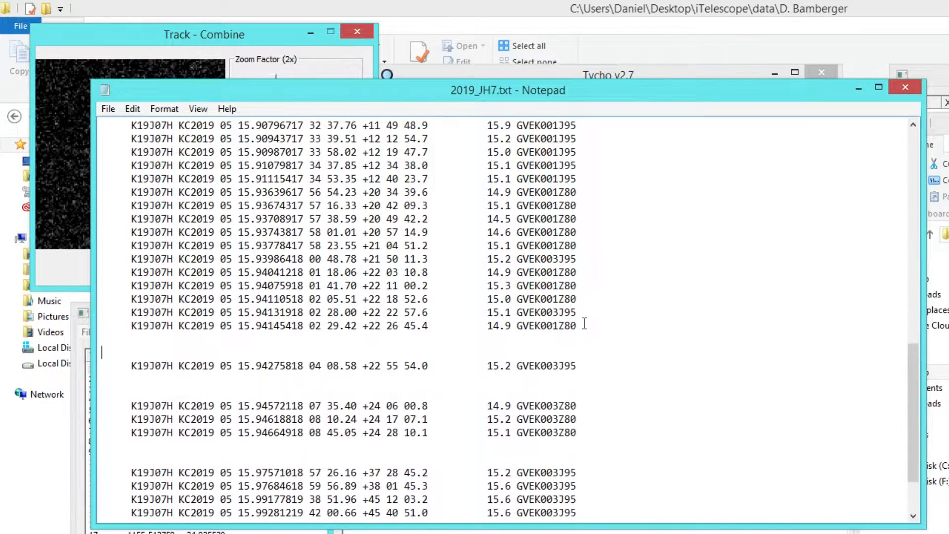
Insert one blank line after the 15.941319 and 15.941105 observations and two after the 15.939864 observation
left_click(586, 315)
key("Return")
left_click(584, 300)
key("Return")
left_click(584, 259)
key("Return")
key("Return")
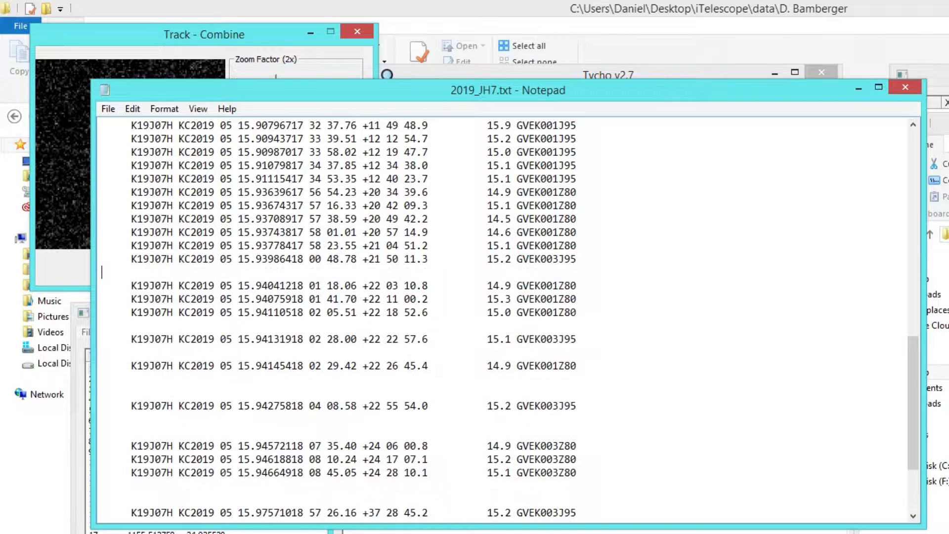
Set off the five Z80 observations from 15.936396 to 15.937784 with one blank line below and two above
left_click(587, 246)
key("Return")
left_click(587, 177)
key("Return")
key("Return")
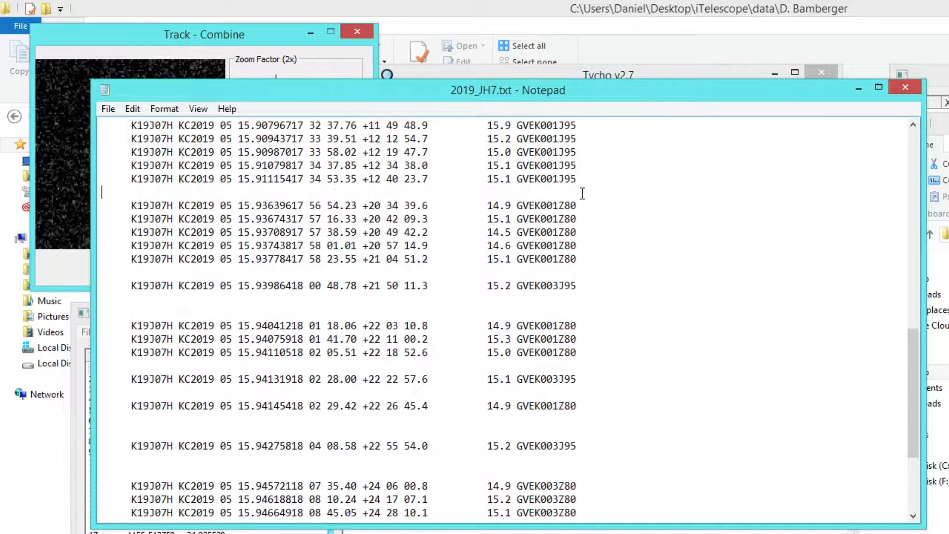
left_click_drag(558, 219, 599, 216)
left_click(605, 233)
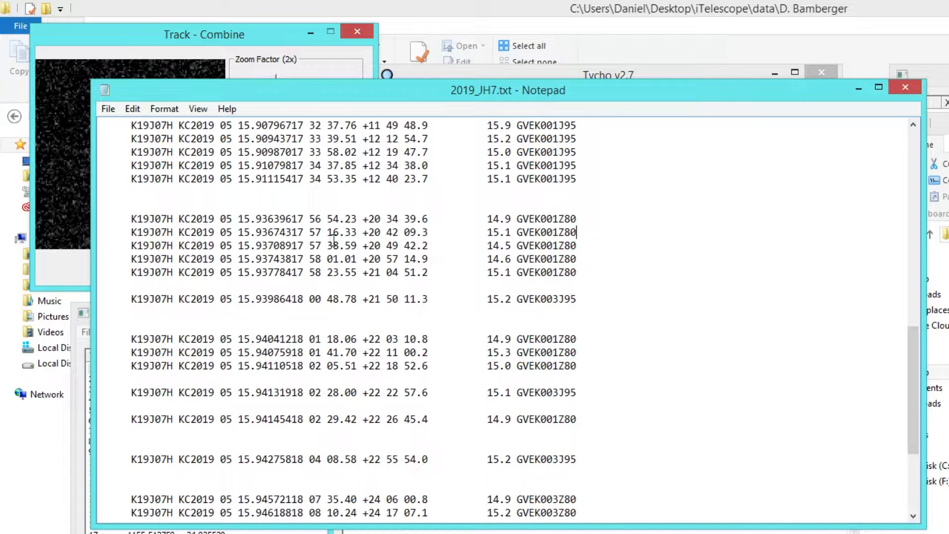
Add a second blank line below the 15.941105 observation and place the cursor at the end of that line
left_click(579, 366)
key("Return")
left_click_drag(255, 339, 275, 366)
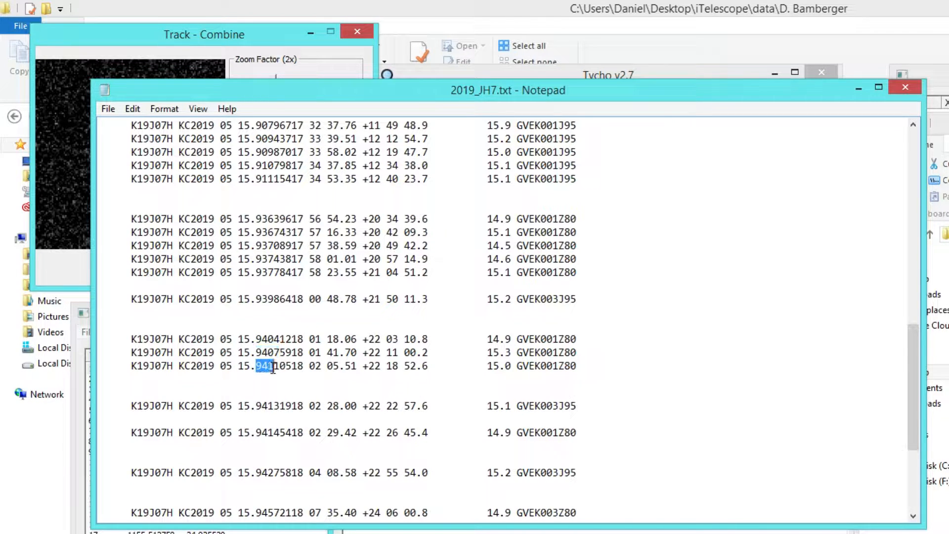
left_click(595, 370)
Switch to Find_Orb, load 2019_JH7.txt and compute the orbit of 2019 JH7
left_click(935, 424)
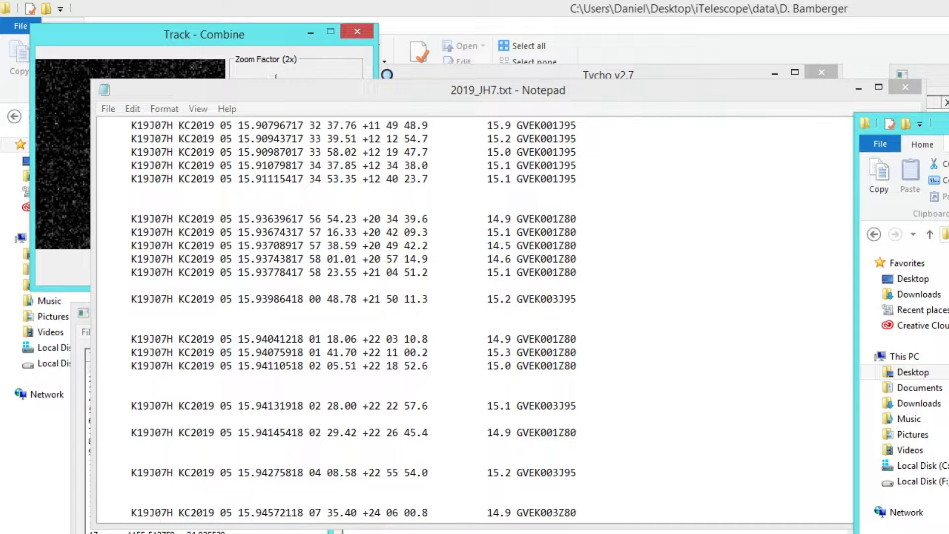
left_click(284, 138)
double_click(385, 258)
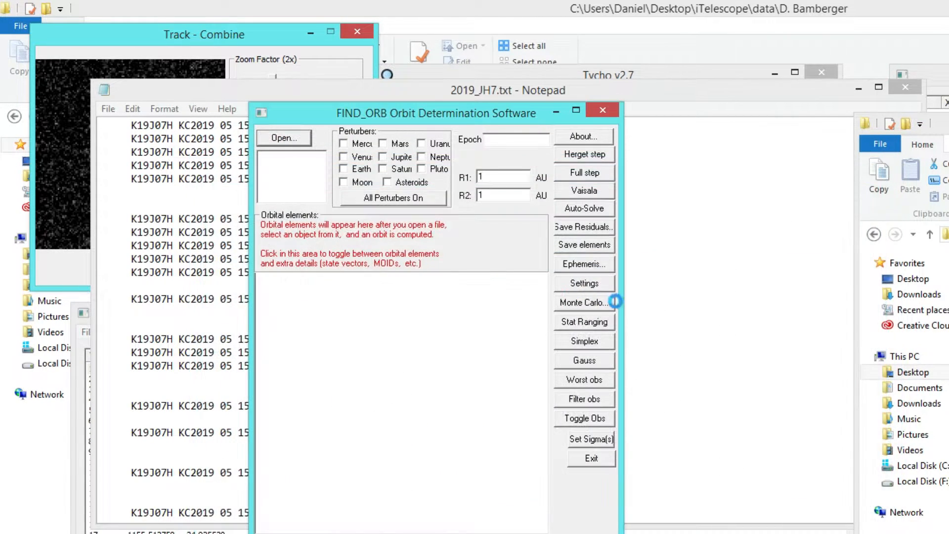
left_click_drag(499, 113, 606, 71)
left_click(631, 327)
left_click_drag(647, 325, 648, 438)
Examine the residuals of the three Z80 observations from 15.940412 to 15.941105, then close Find_Orb
left_click(500, 343)
scroll(475, 351, "up", 2)
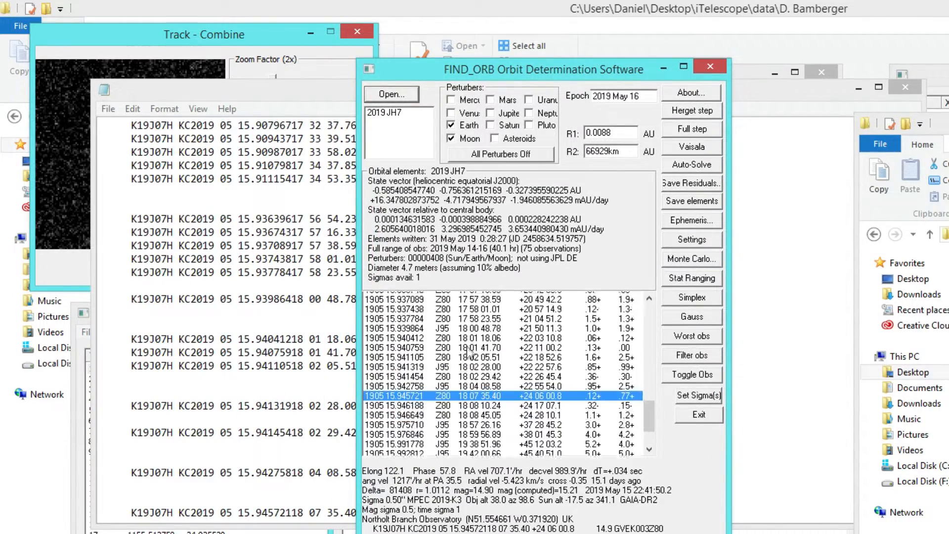
left_click(434, 345)
left_click(411, 365, "shift")
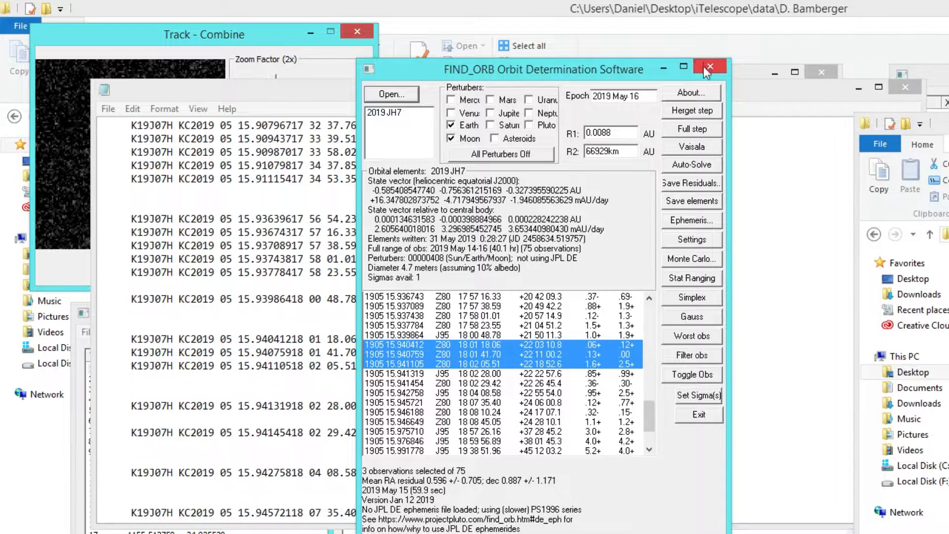
left_click(705, 68)
Replace the three Z80 observations from 15.940412 to 15.941105 with the three copied 2019 JH7 observations and save 2019_JH7.txt
left_click(613, 376)
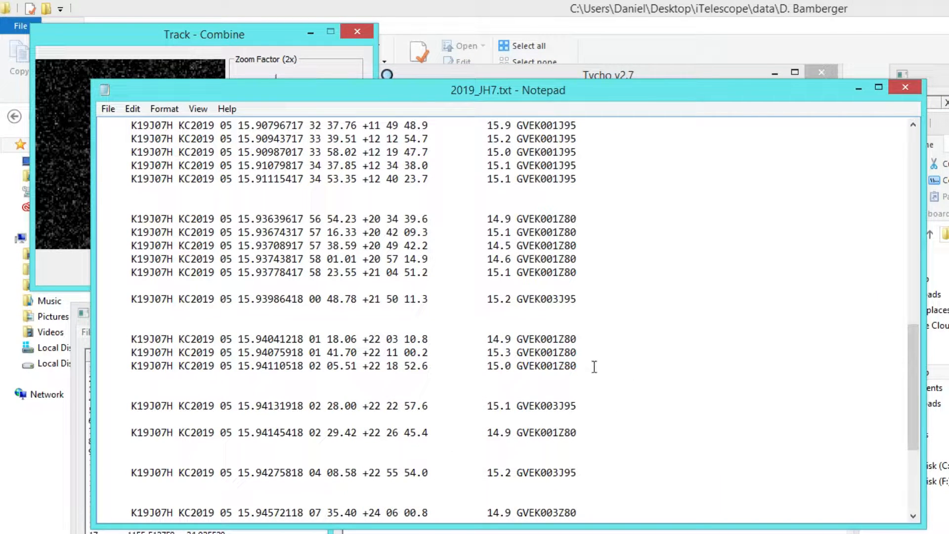
type("K19J07H KC2019 05 15.94039418 01 16.68 +22 02 43.2          15.4 G      Z80      K19J07H KC2019 05 15.94086918 01 49.01 +22 13 25.3          15.7 G      Z80      K19J07H KC2019 05 15.94135518 02 22.67 +22 24 32.0          15.7 G      Z80")
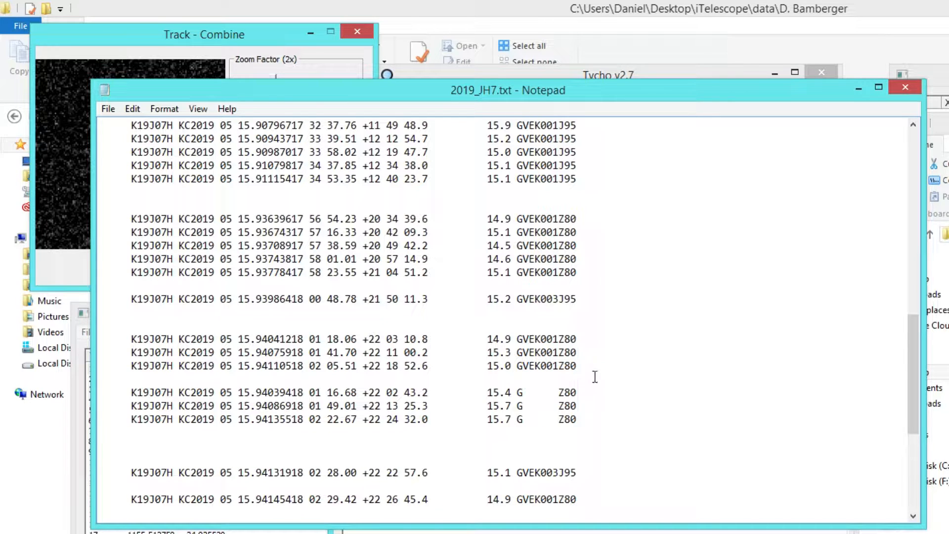
left_click_drag(577, 369, 84, 341)
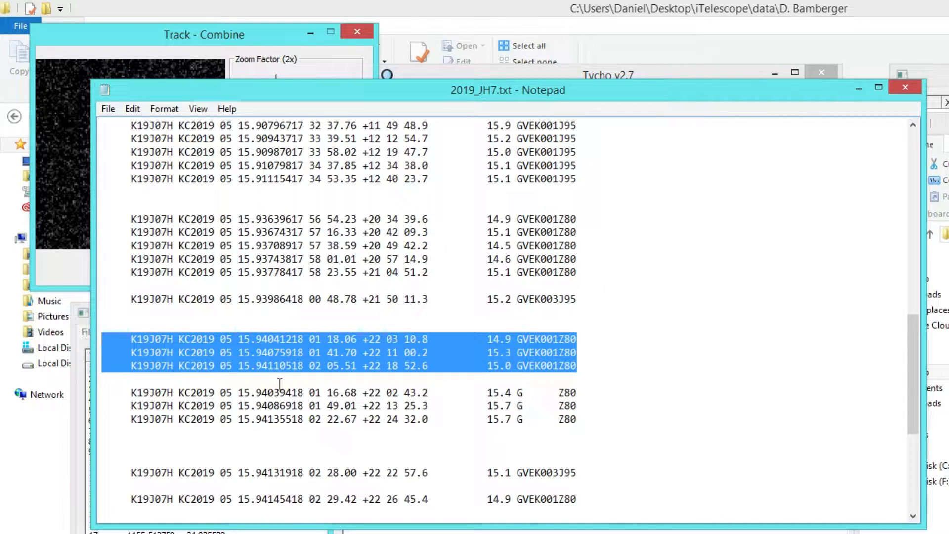
key("BackSpace")
key("BackSpace")
key("BackSpace")
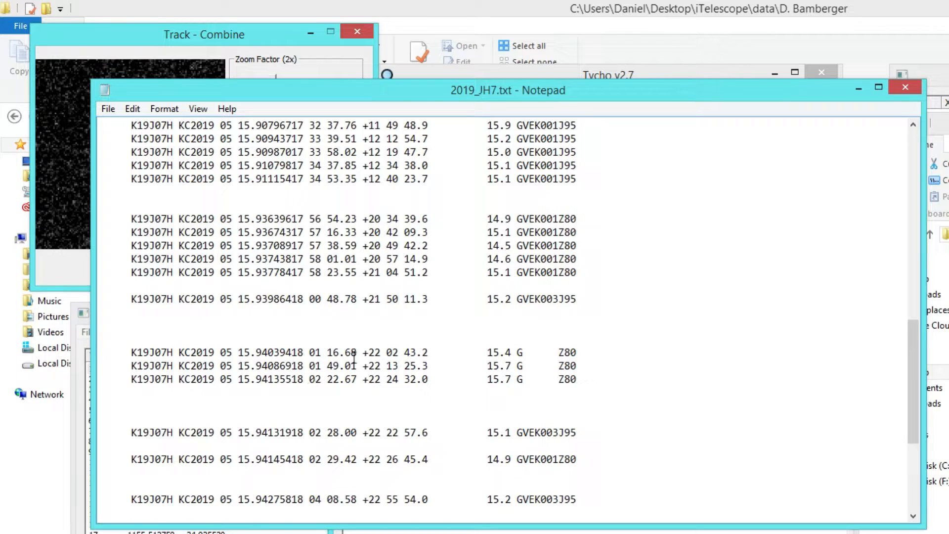
left_click(108, 109)
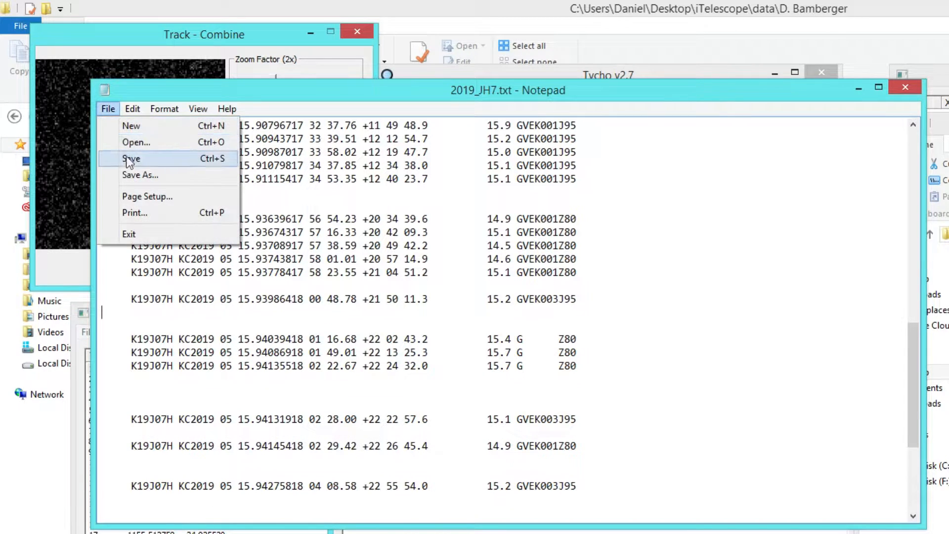
left_click(127, 162)
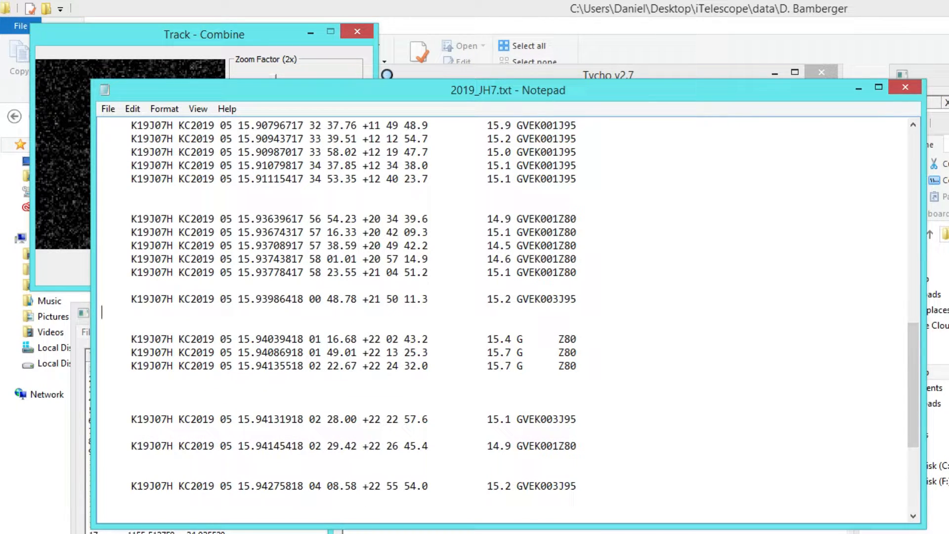
Relaunch Find_Orb, load the edited 2019_JH7.txt and recompute the orbit of 2019 JH7 with the replacement observations
double_click(945, 297)
left_click(392, 96)
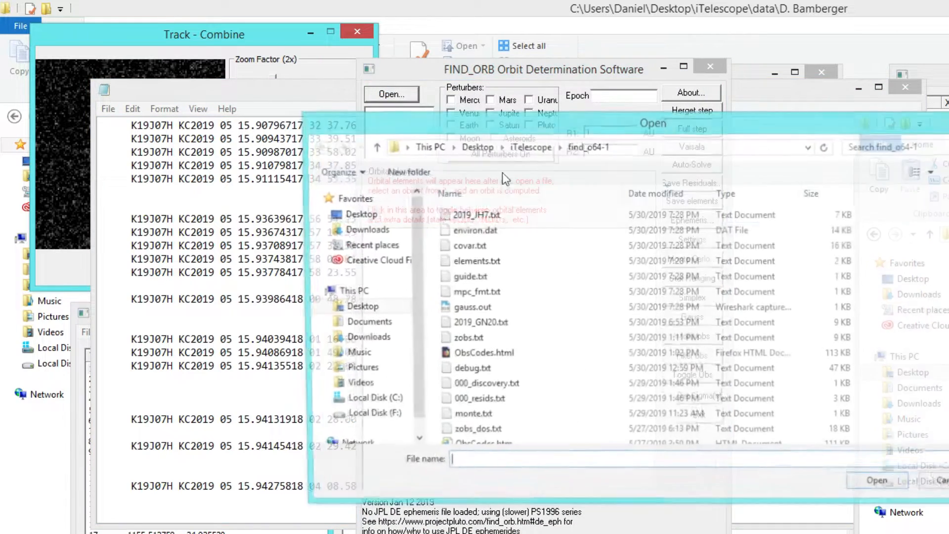
double_click(499, 216)
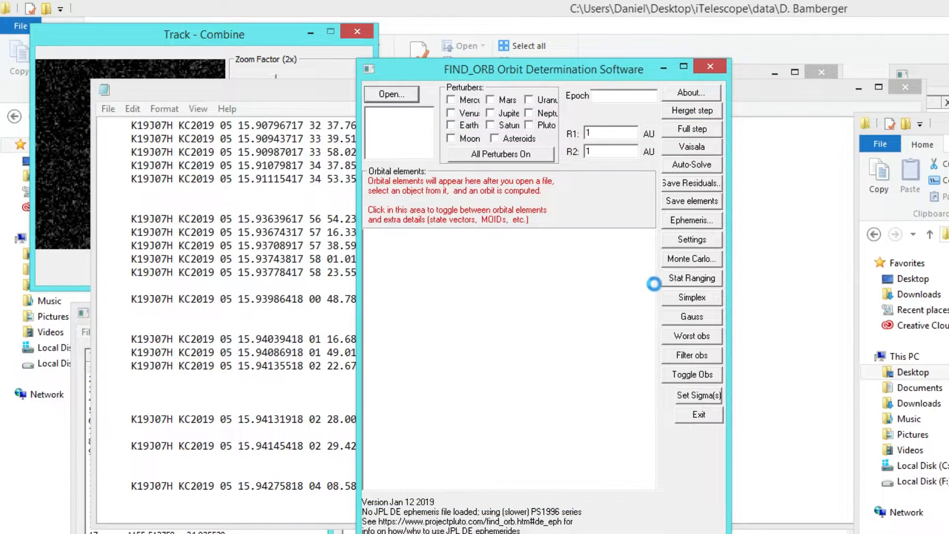
left_click_drag(648, 329, 645, 424)
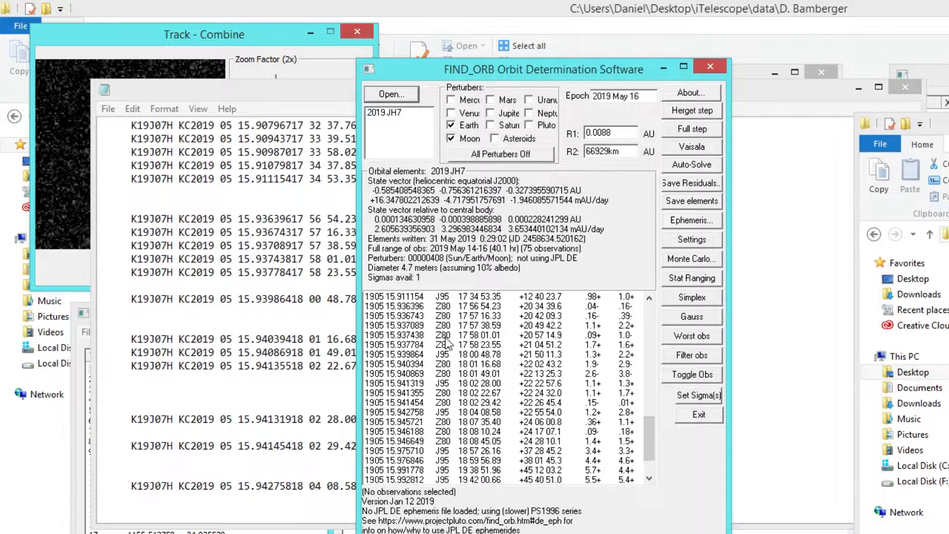
Examine the residuals of the replacement Z80 observations at 15.940394 and 15.940869, then close Find_Orb
left_click(417, 366)
left_click_drag(417, 377, 419, 384)
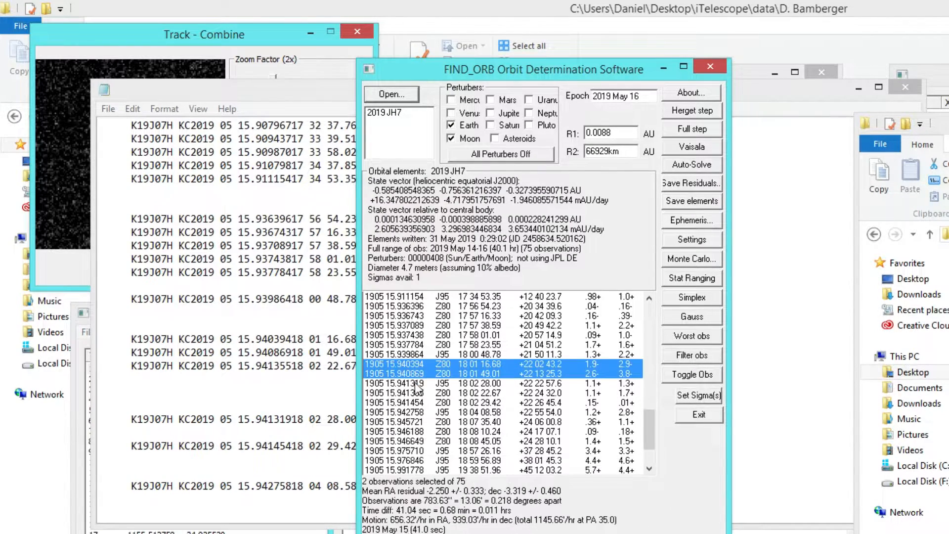
left_click(631, 375)
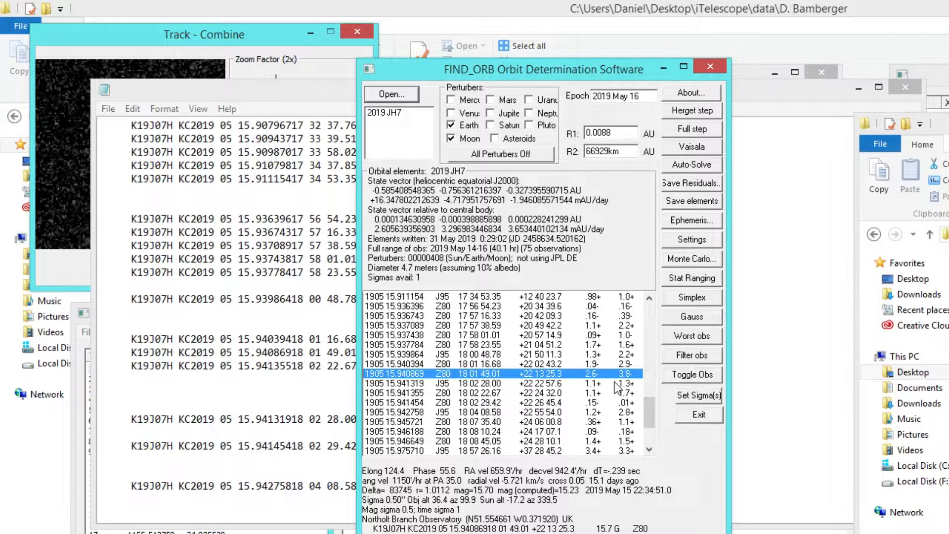
left_click(706, 68)
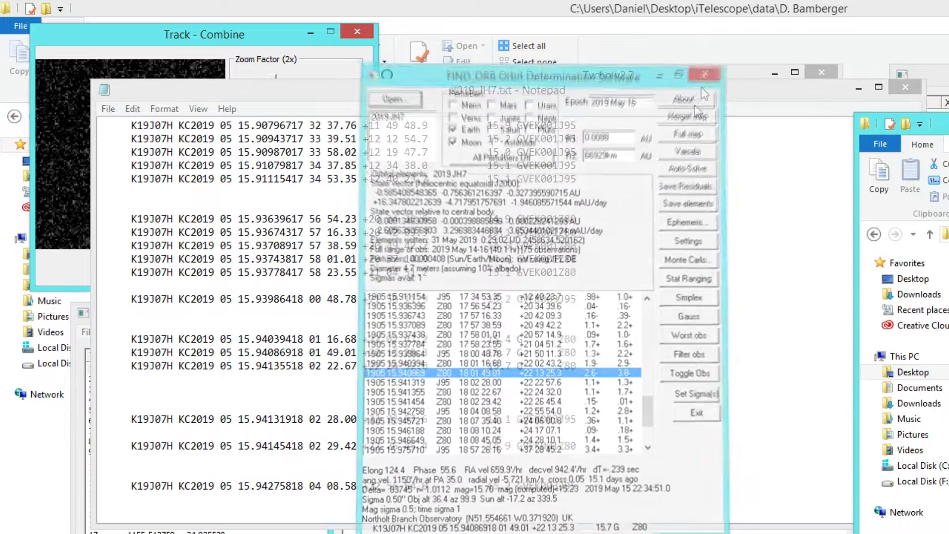
Minimize 2019_JH7.txt and close the text form of the observations in Tycho
left_click(606, 328)
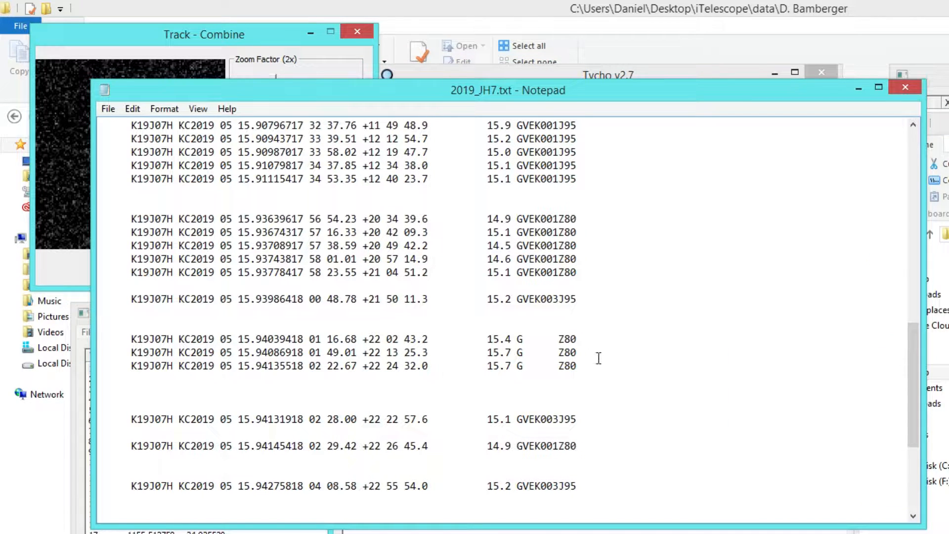
left_click(577, 366)
left_click_drag(781, 102, 786, 151)
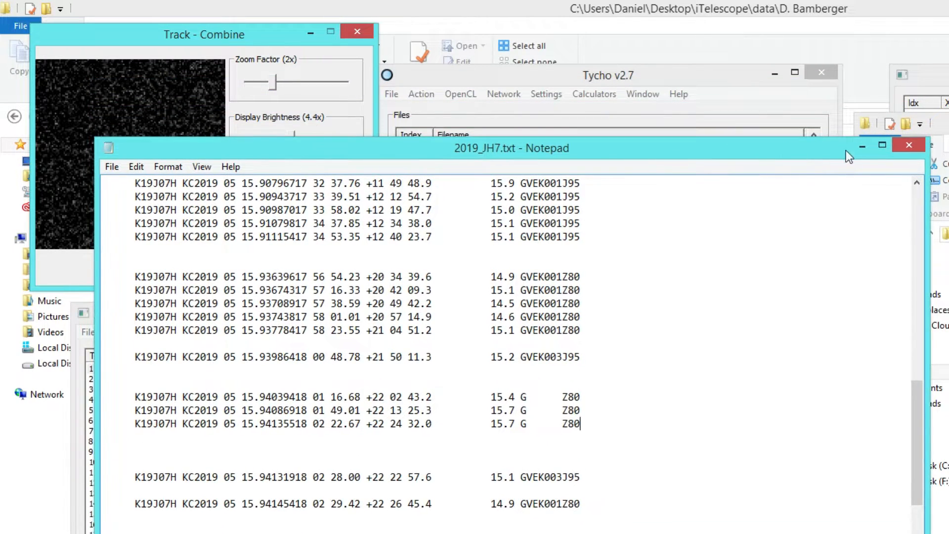
left_click(852, 150)
left_click_drag(544, 212, 604, 265)
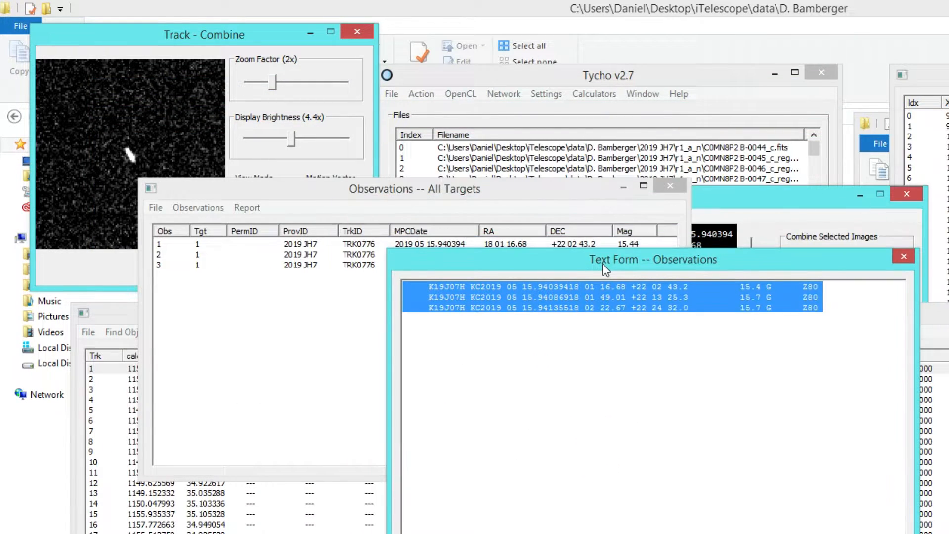
left_click(904, 256)
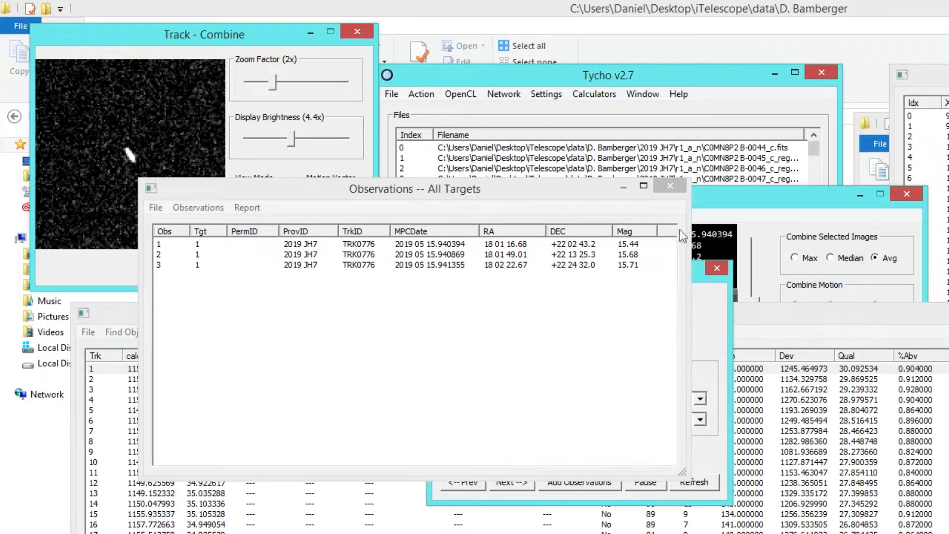
Start modifying the 15.940394 observation and shift the crosshairs to pixel (184, 153) at the centre of the streak
left_click_drag(577, 191, 948, 325)
left_click_drag(706, 198, 396, 94)
left_click_drag(781, 321, 790, 182)
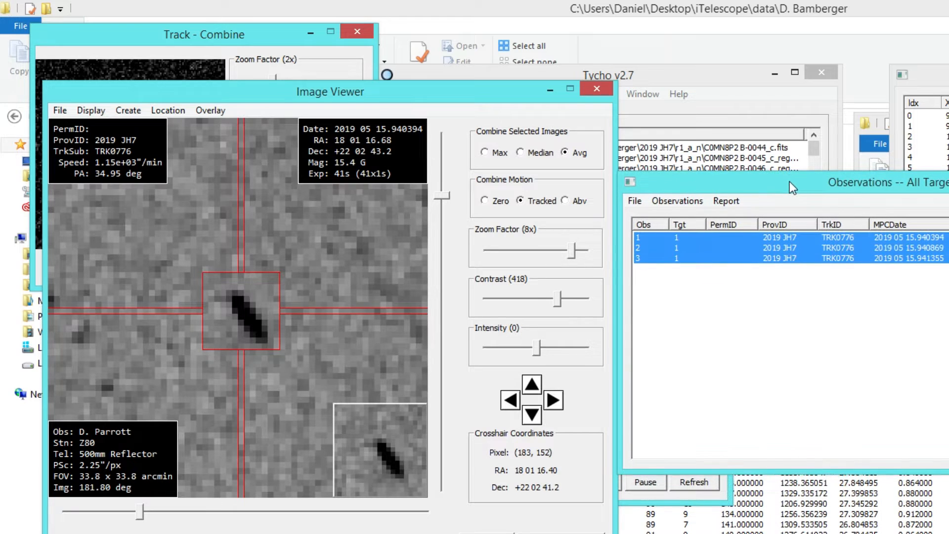
left_click(759, 238)
right_click(759, 237)
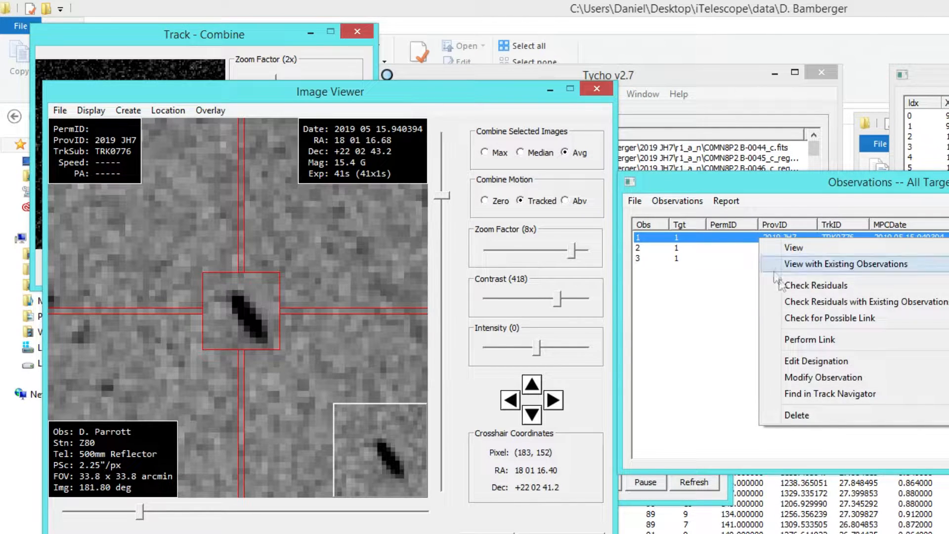
left_click(800, 379)
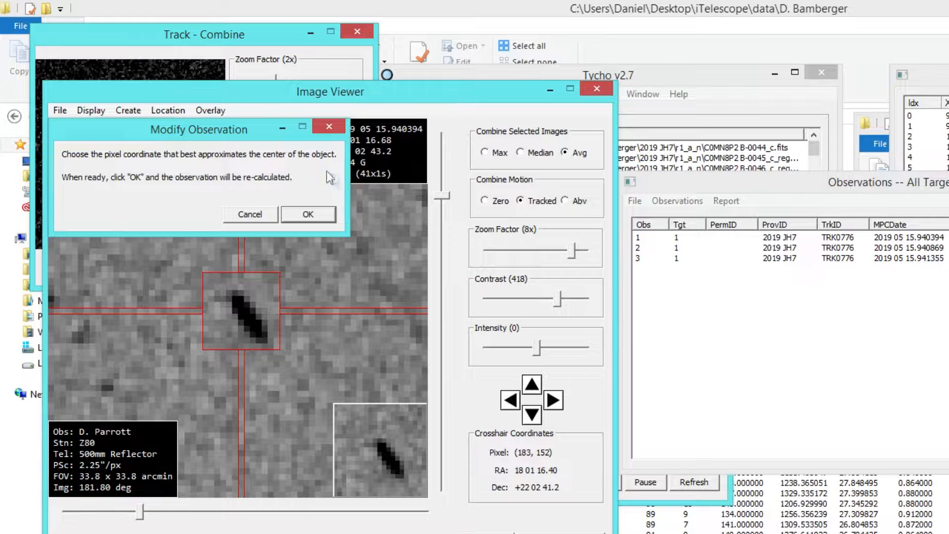
left_click_drag(337, 92, 516, 30)
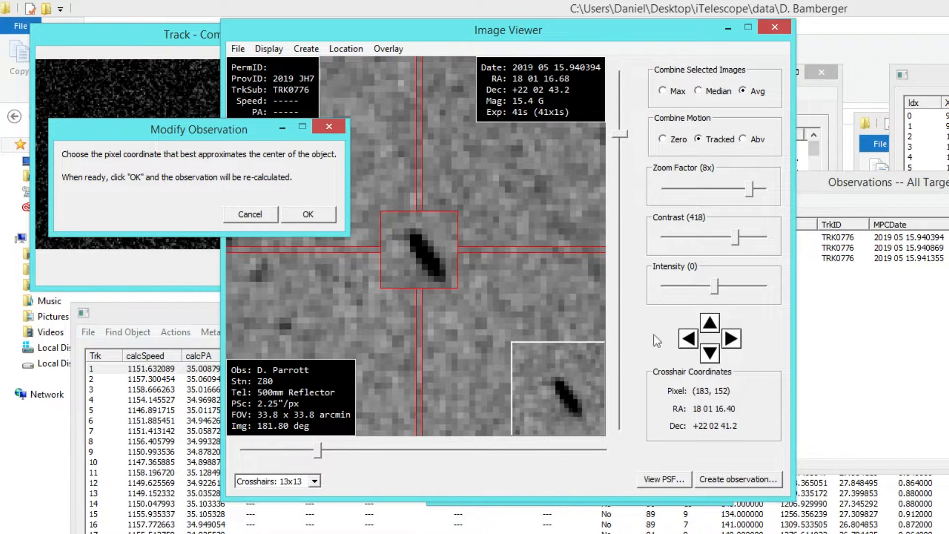
left_click(713, 357)
left_click(732, 343)
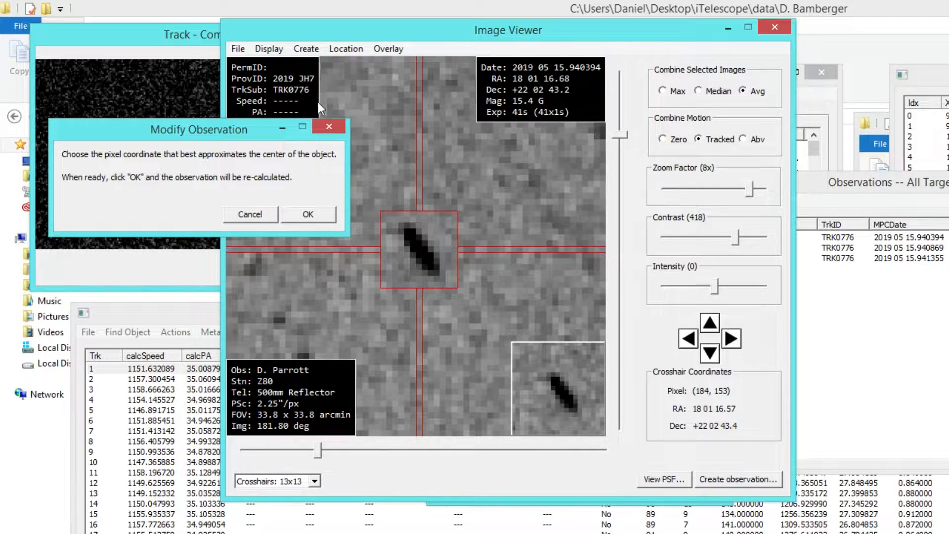
Open the Line Segment tool and set its start point at one end of the streak, pixel (181, 149)
left_click(274, 52)
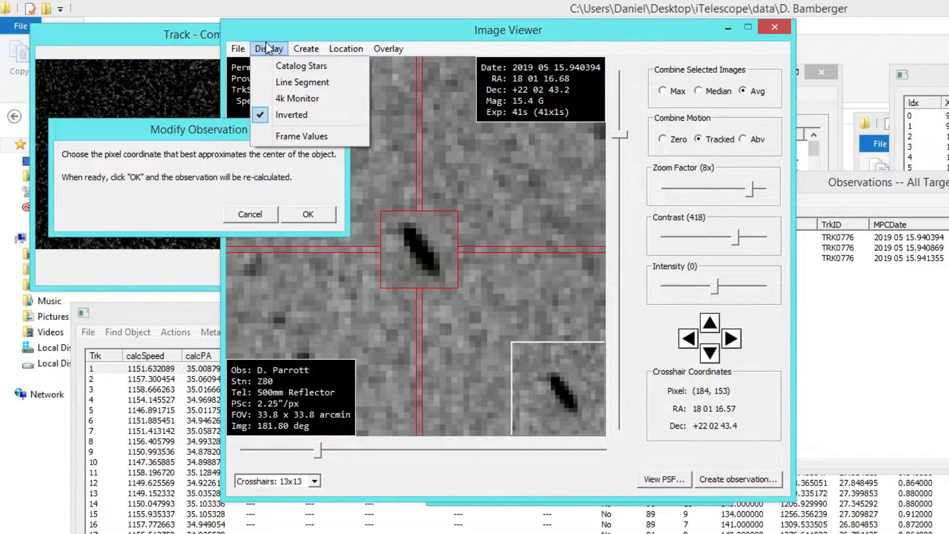
left_click(278, 83)
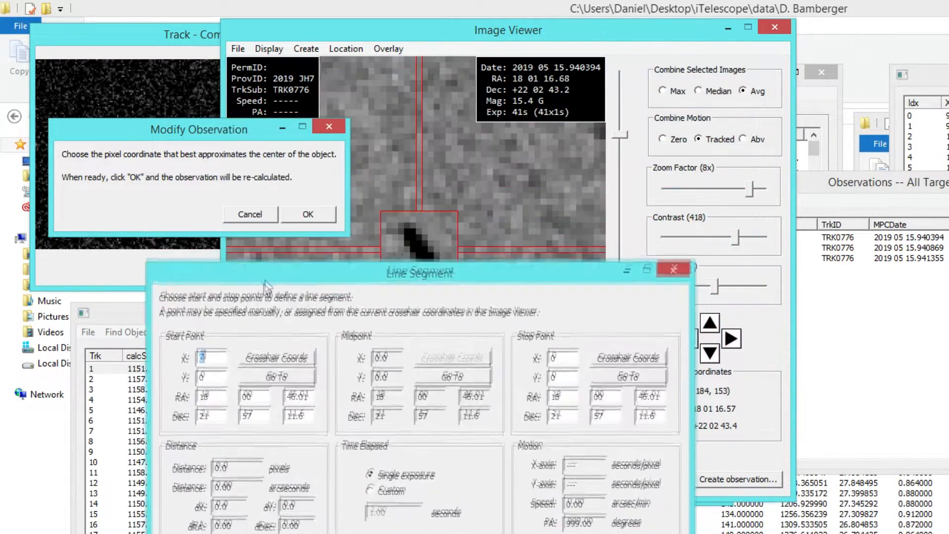
left_click_drag(375, 38, 574, 49)
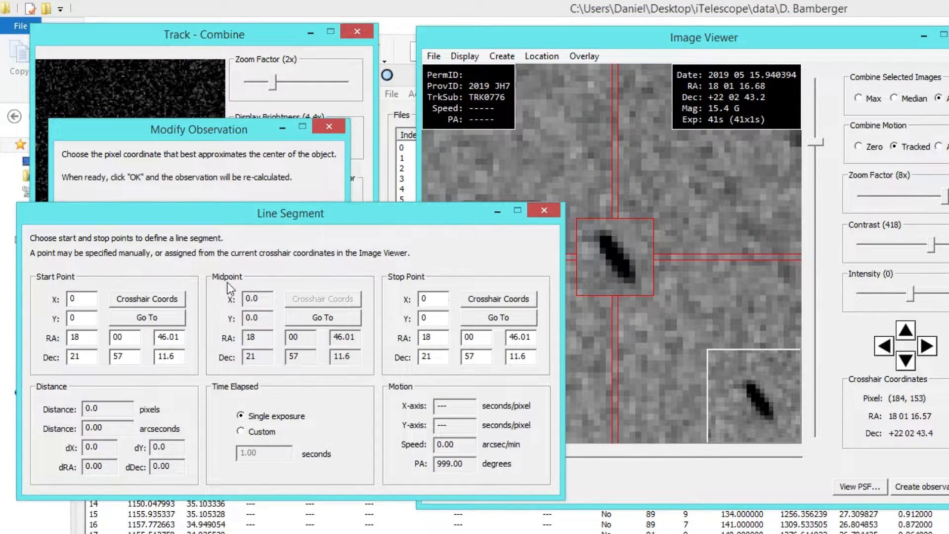
left_click(905, 330)
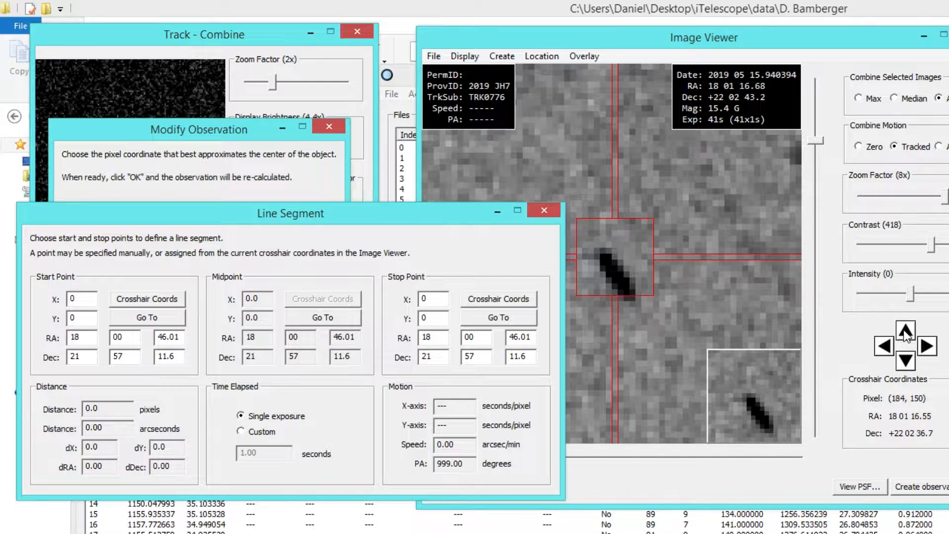
left_click(887, 345)
left_click(886, 347)
left_click(885, 349)
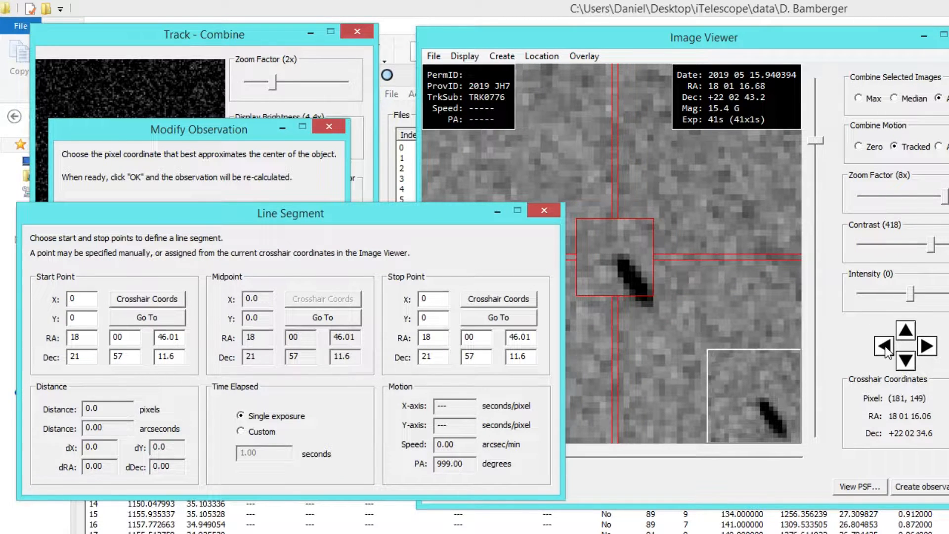
left_click(175, 302)
Set the line segment's stop point at the opposite end of the streak, pixel (188, 158)
left_click(906, 362)
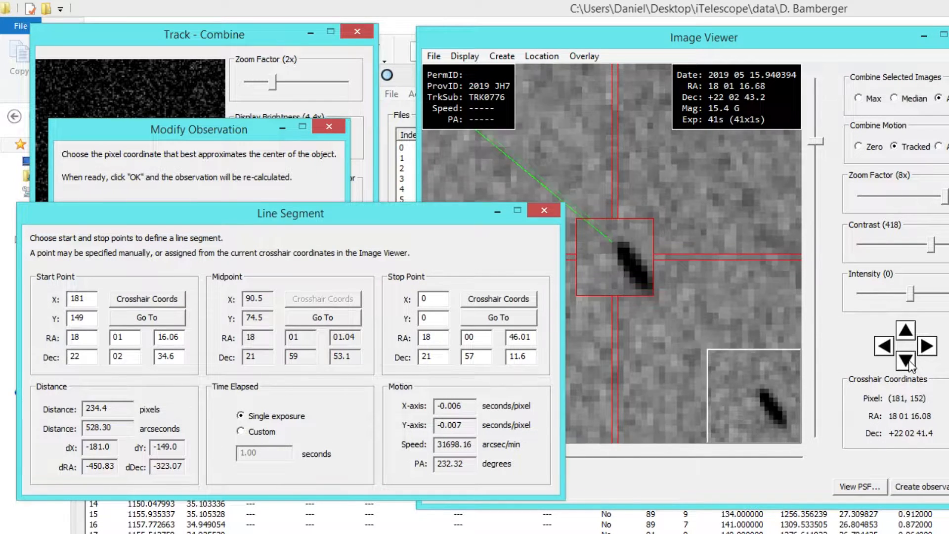
left_click(909, 364)
left_click(910, 360)
left_click(909, 360)
left_click(914, 360)
left_click(926, 345)
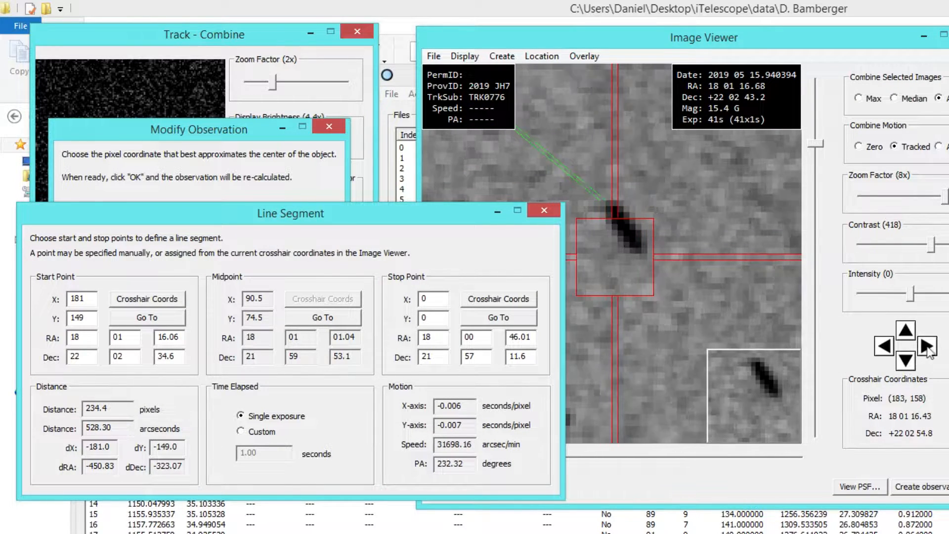
left_click(924, 345)
left_click(925, 345)
left_click(925, 346)
left_click(924, 345)
left_click(926, 346)
left_click(926, 346)
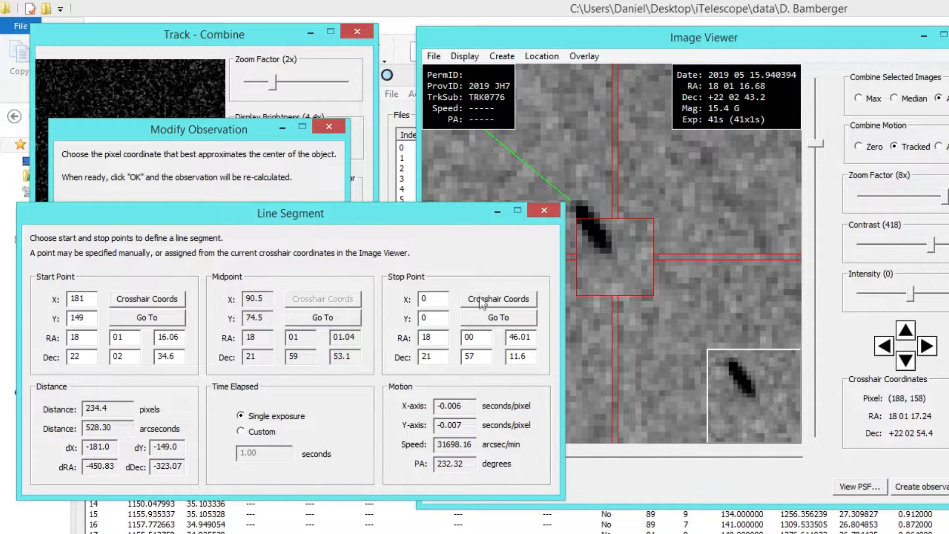
left_click(505, 302)
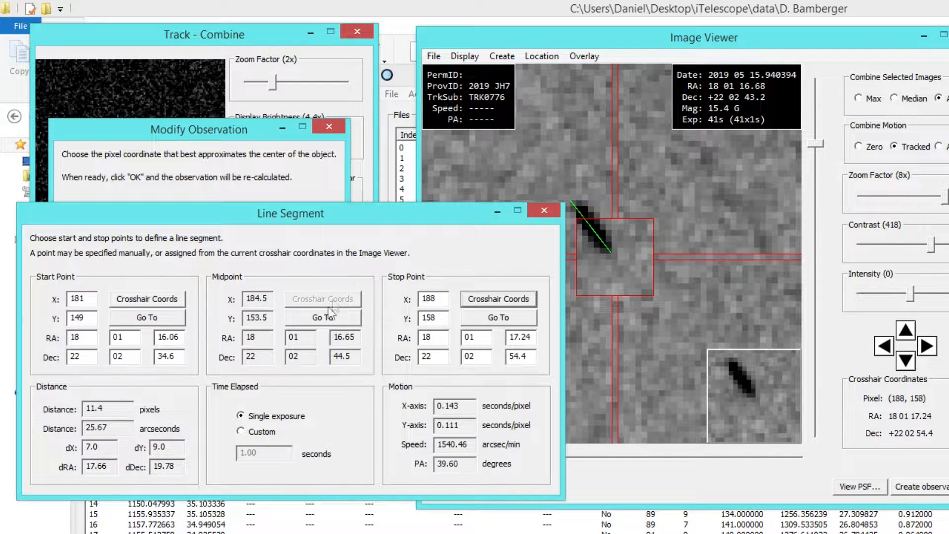
Centre the crosshairs on the segment's midpoint, recalculate the 15.940394 observation there and close the Line Segment tool
left_click(324, 322)
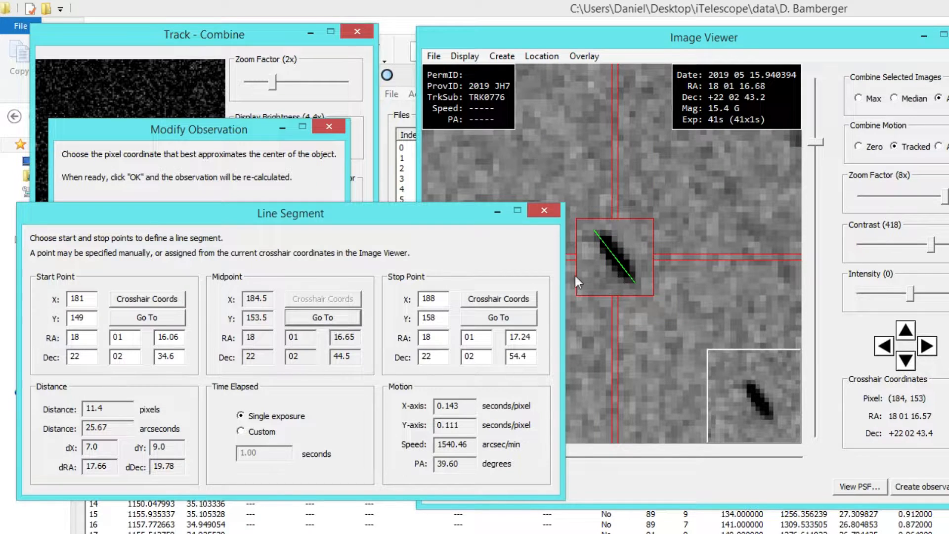
left_click(256, 123)
left_click(329, 219)
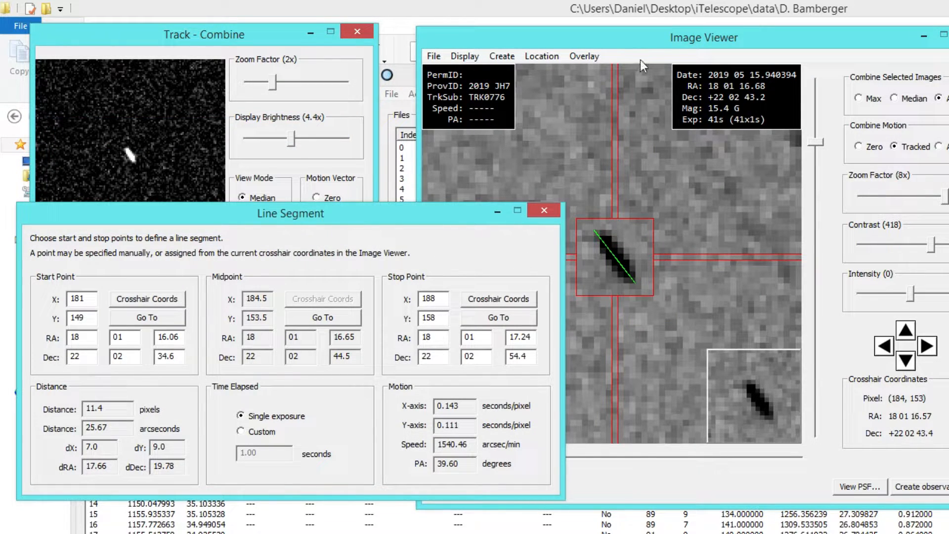
left_click(544, 211)
Modify the 15.940869 observation by centring the crosshairs on its streak at pixel (375, 445) and recalculating it
left_click_drag(635, 45, 266, 38)
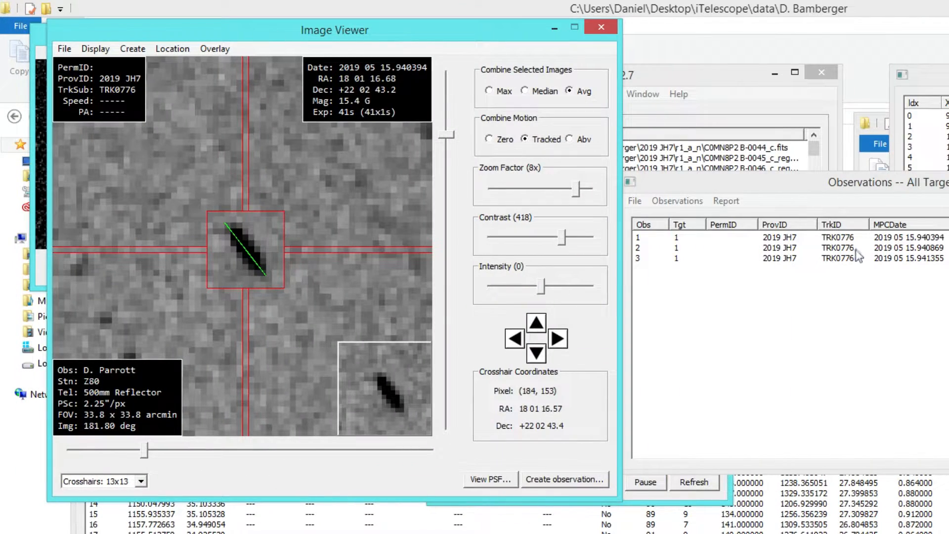
left_click_drag(808, 193, 665, 193)
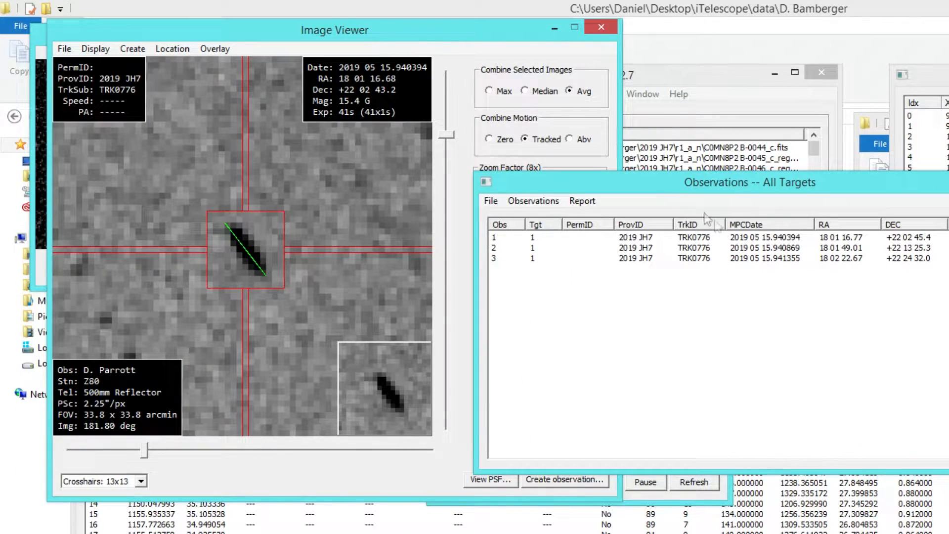
right_click(690, 249)
left_click(737, 388)
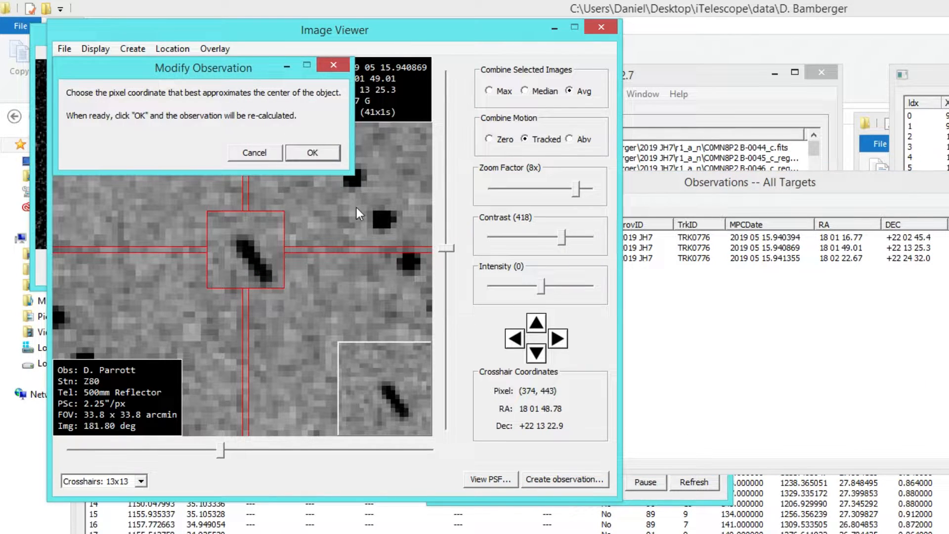
left_click_drag(396, 37, 470, 44)
left_click(613, 364)
left_click(613, 365)
left_click(627, 345)
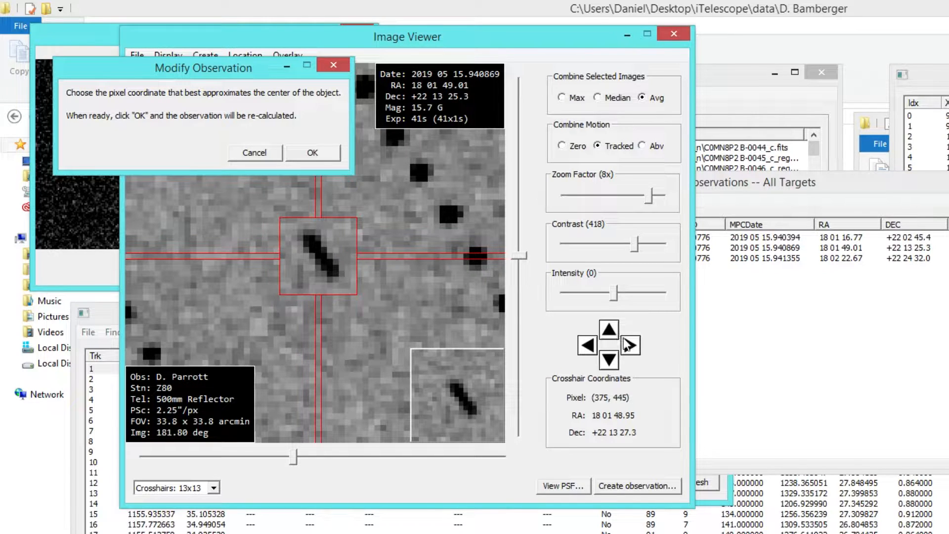
left_click(627, 346)
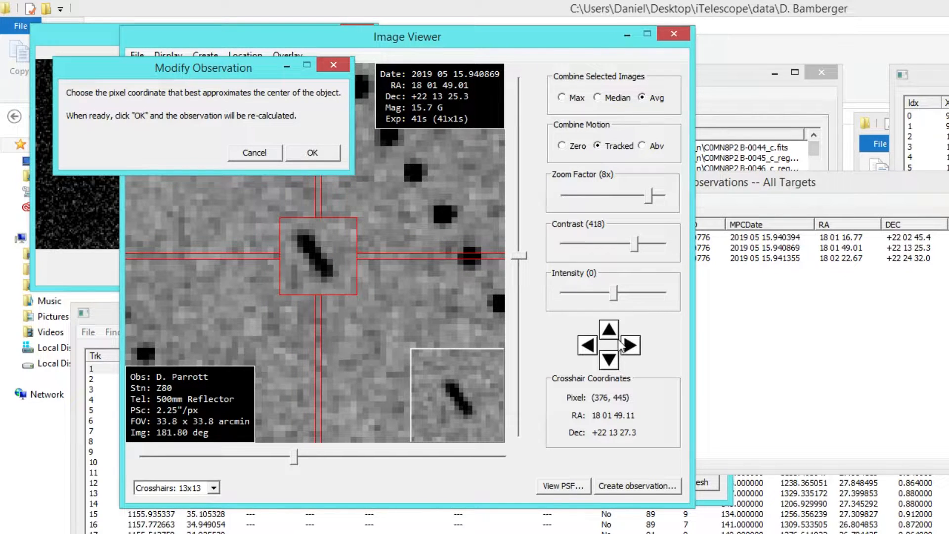
left_click(586, 346)
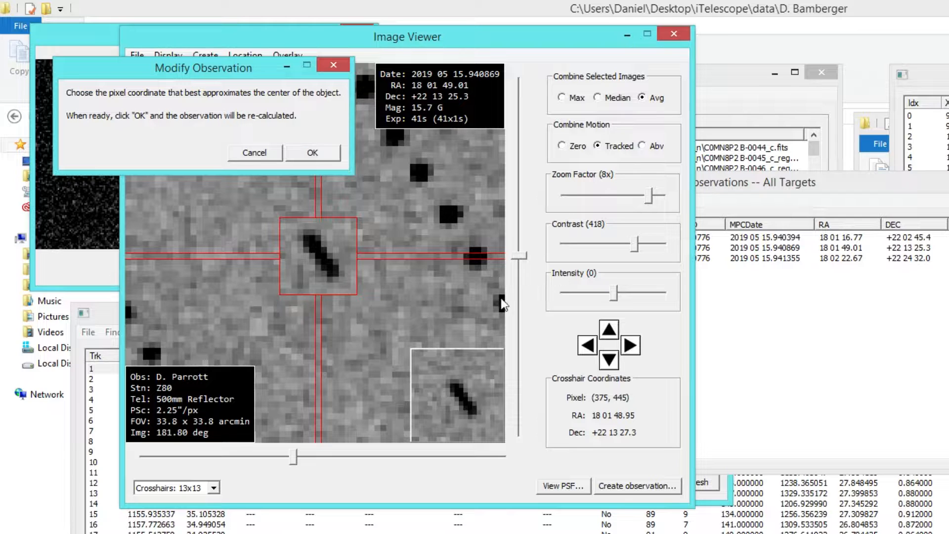
left_click(313, 154)
left_click(385, 308)
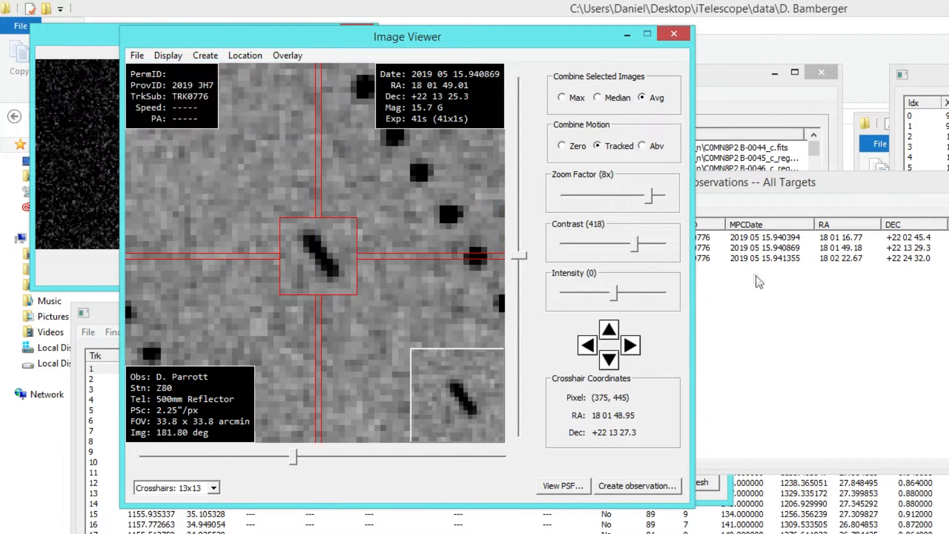
Modify the 15.941355 observation by centring the crosshairs on its streak at pixel (572, 746) and recalculating it with reduced precision
left_click(748, 259)
right_click(748, 259)
left_click(788, 395)
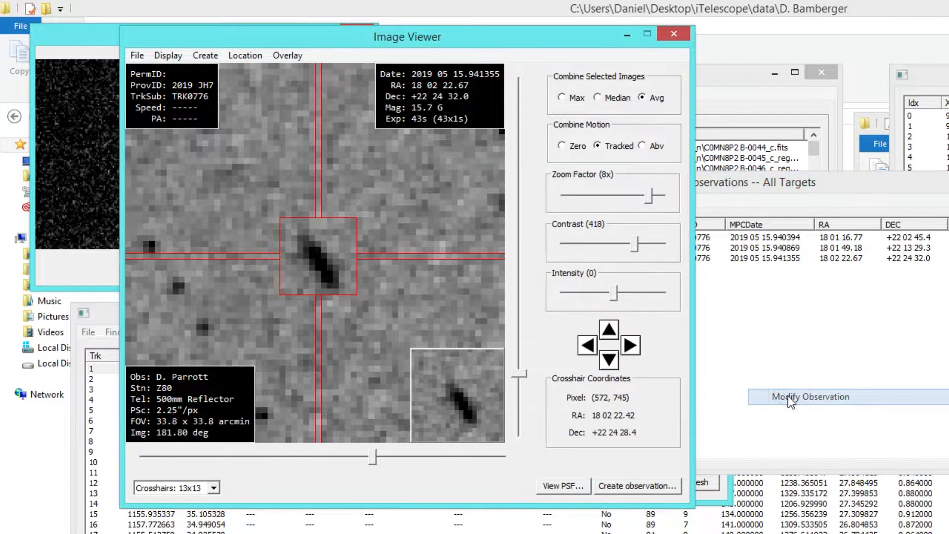
left_click(609, 360)
left_click(609, 360)
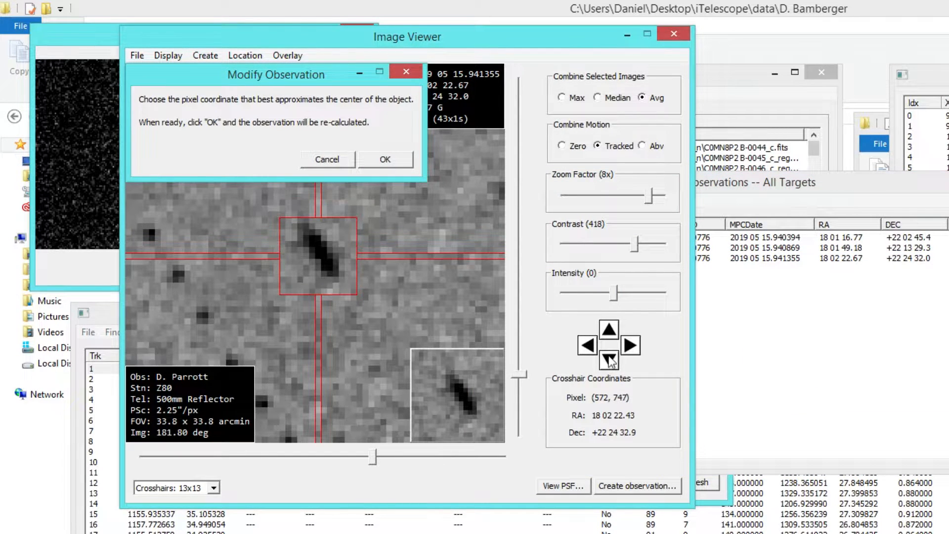
left_click(611, 331)
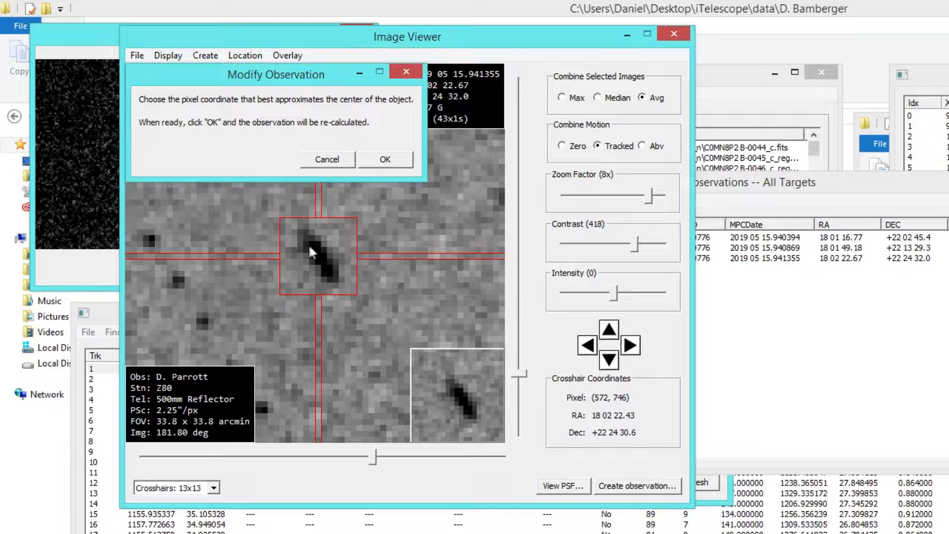
left_click(382, 161)
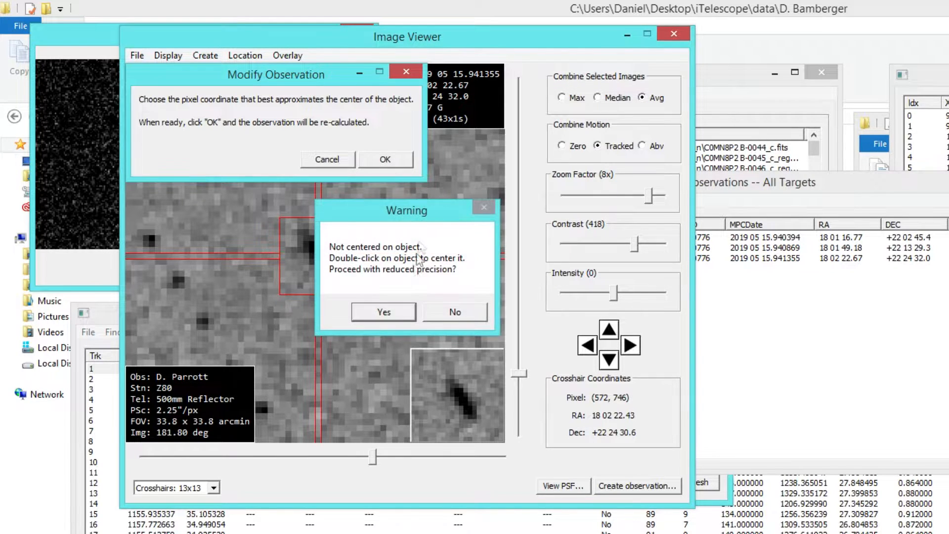
left_click(385, 312)
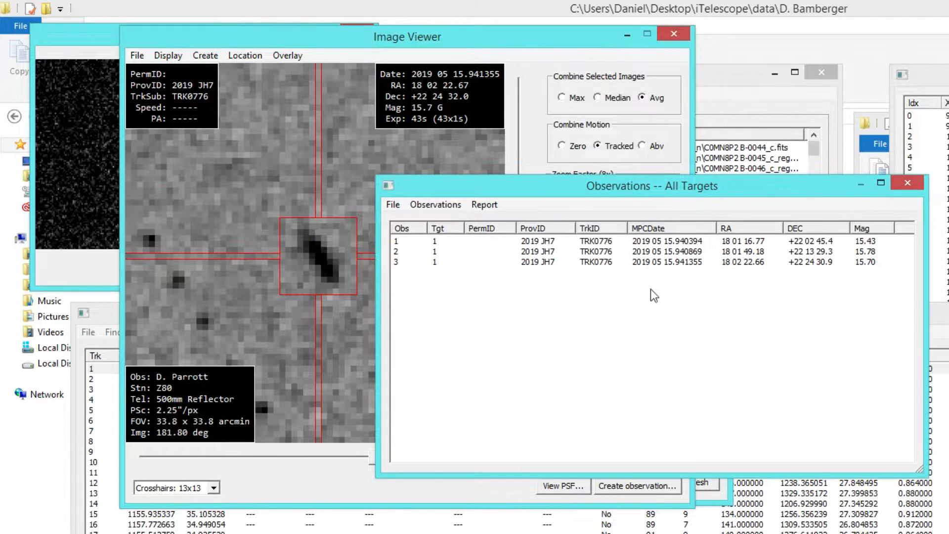
Display all three 2019 JH7 observations in text form, copy their lines and close the text form
left_click_drag(650, 289, 517, 237)
right_click(514, 262)
left_click(526, 267)
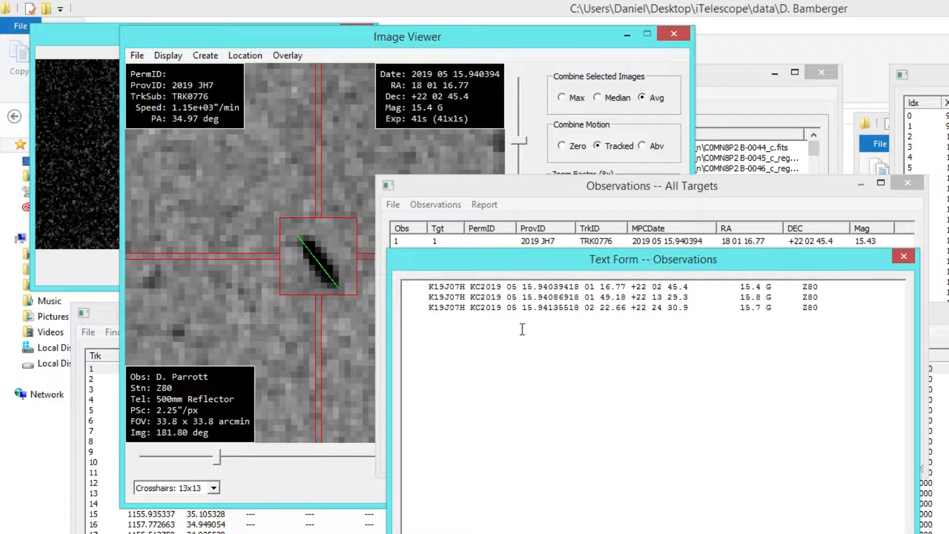
left_click_drag(415, 319, 330, 286)
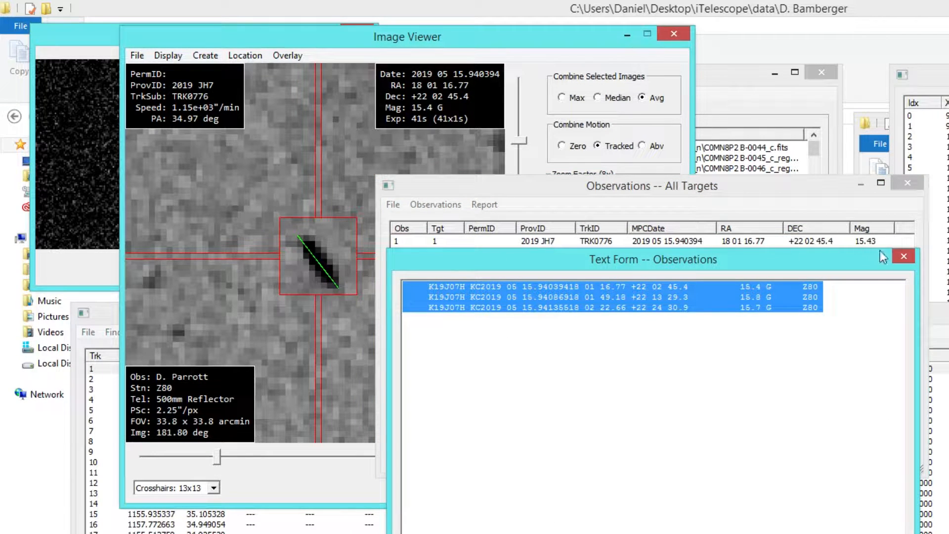
left_click(904, 256)
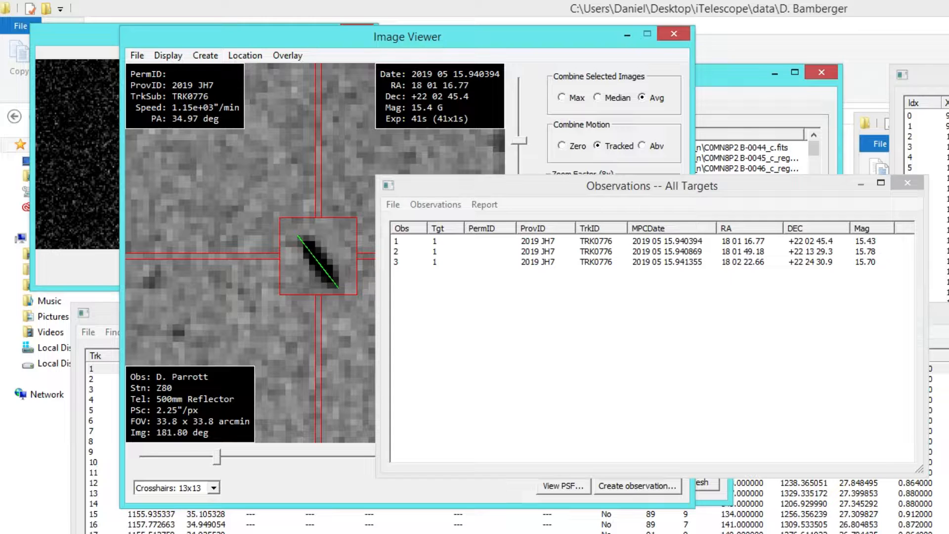
In Notepad, replace the three Z80 lines 15.940394, 15.940869 and 15.941355 of 2019_JH7.txt with the copied recalculated ones
key("alt+Tab")
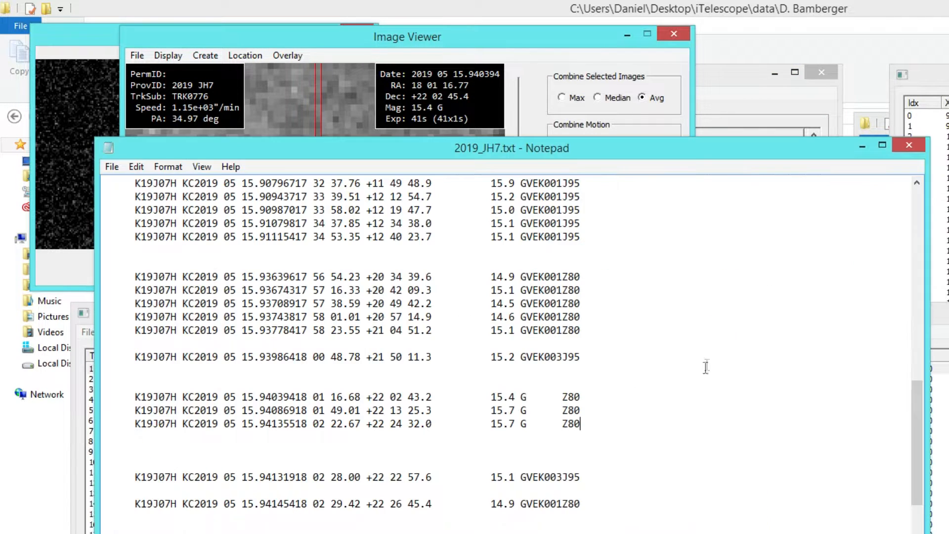
left_click_drag(587, 424, 11, 397)
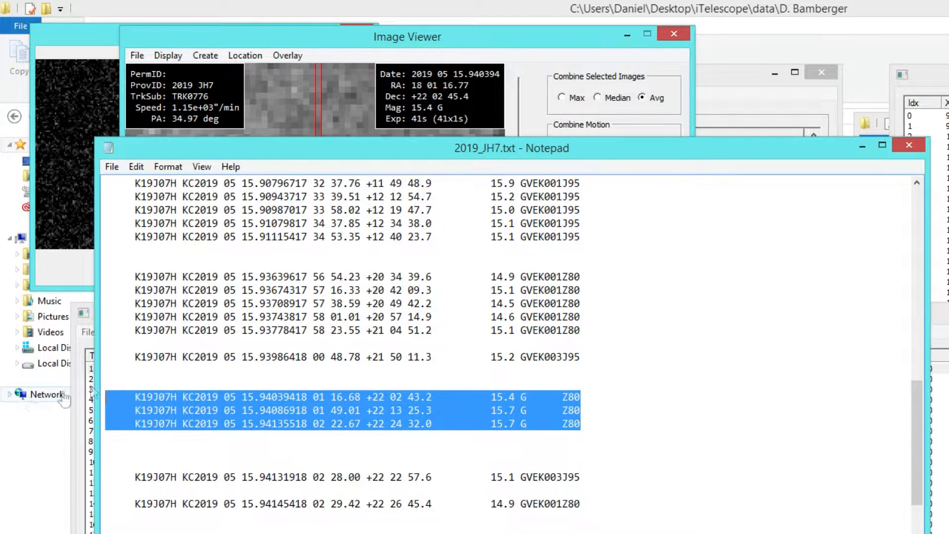
key("Delete")
key("ctrl+v")
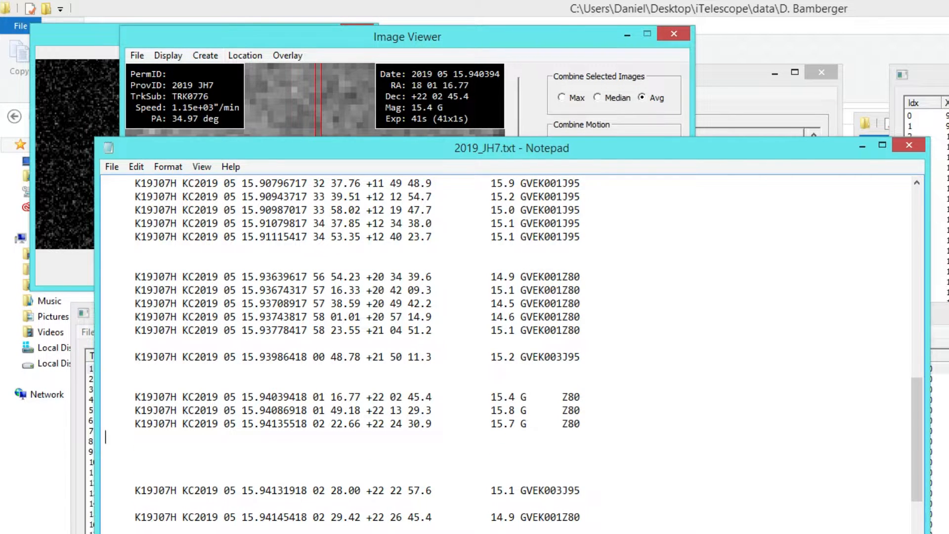
Switch to Find_Orb and open the updated 2019 JH7 observations file to compute the orbit
key("alt+Tab")
key("alt+Tab")
left_click(392, 93)
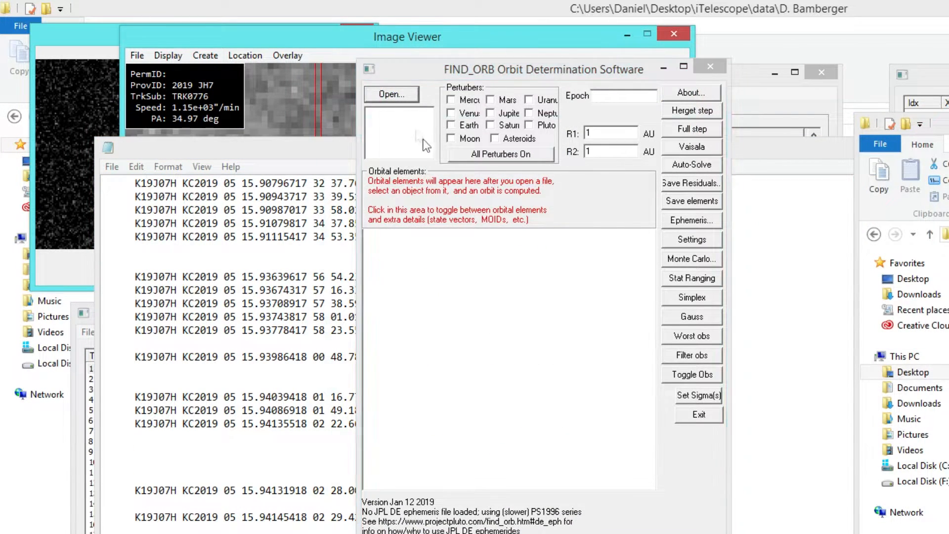
double_click(475, 220)
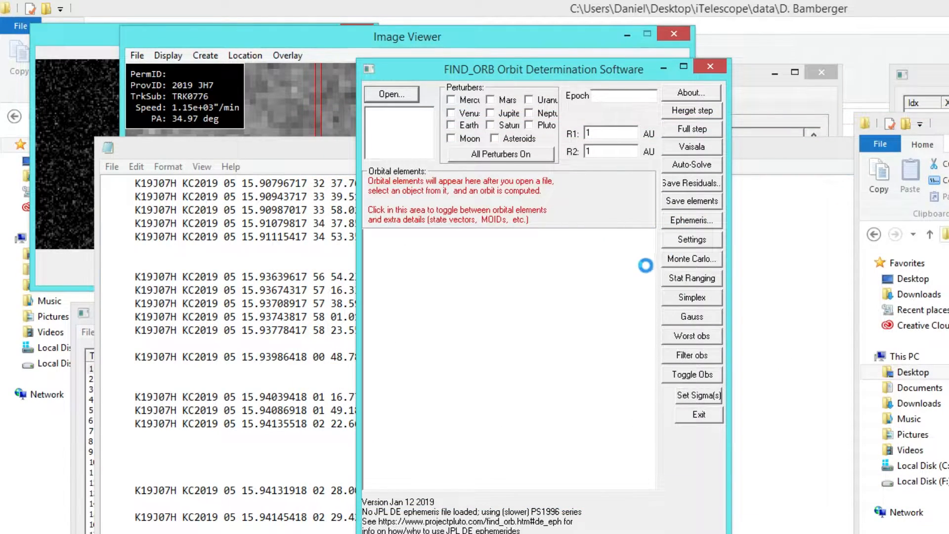
Select the 15.940394, 15.940869 and 15.941355 Z80 observations to examine their residuals, with Find_Orb and the Notepad file side by side
left_click_drag(651, 305, 648, 434)
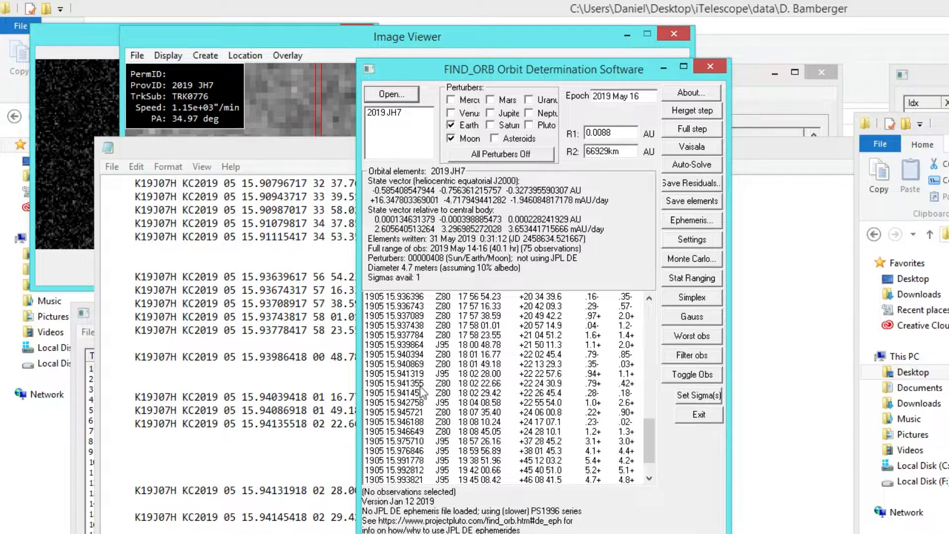
left_click_drag(420, 355, 422, 364)
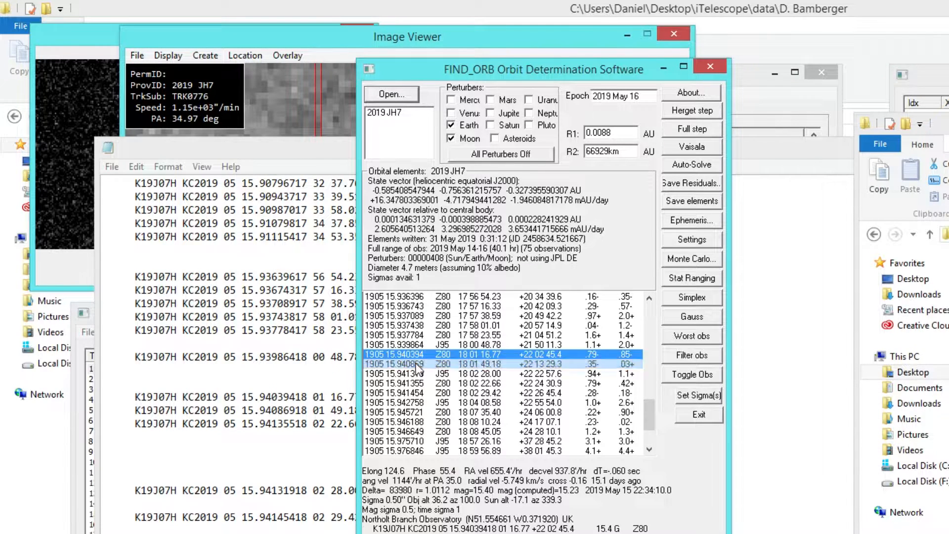
left_click(423, 384, "ctrl")
left_click_drag(633, 65, 332, 83)
left_click_drag(548, 147, 892, 73)
left_click_drag(379, 70, 366, 50)
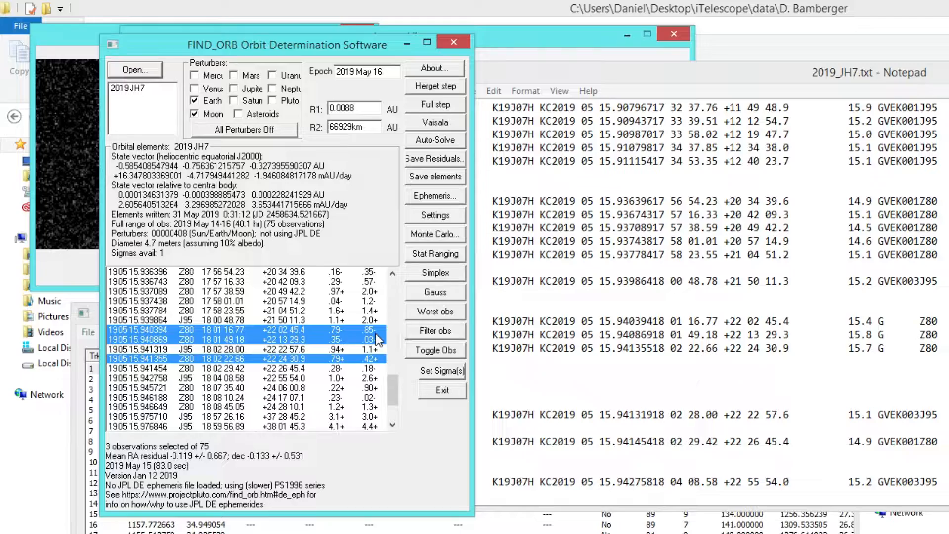
Bring the Image Viewer and the list of observations for all targets back to the front for review
left_click_drag(528, 79, 529, 108)
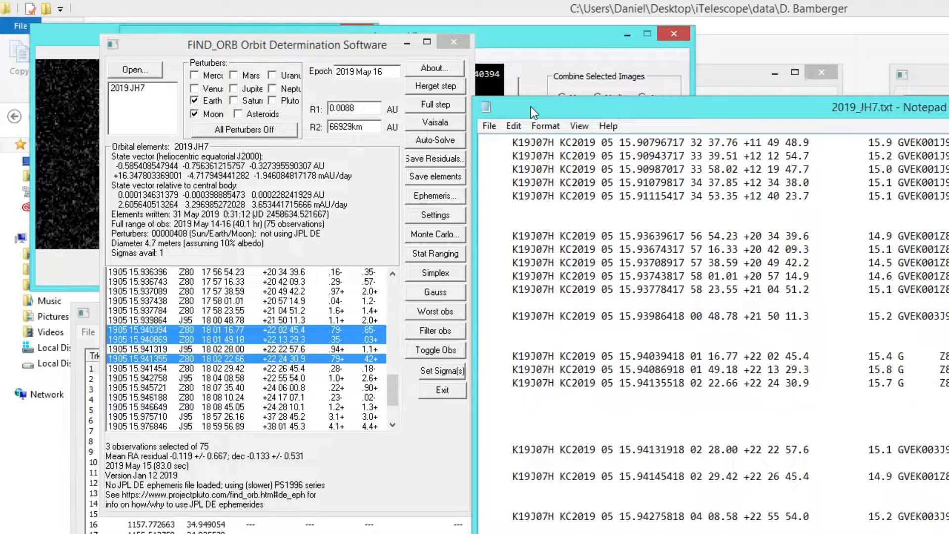
left_click(506, 54)
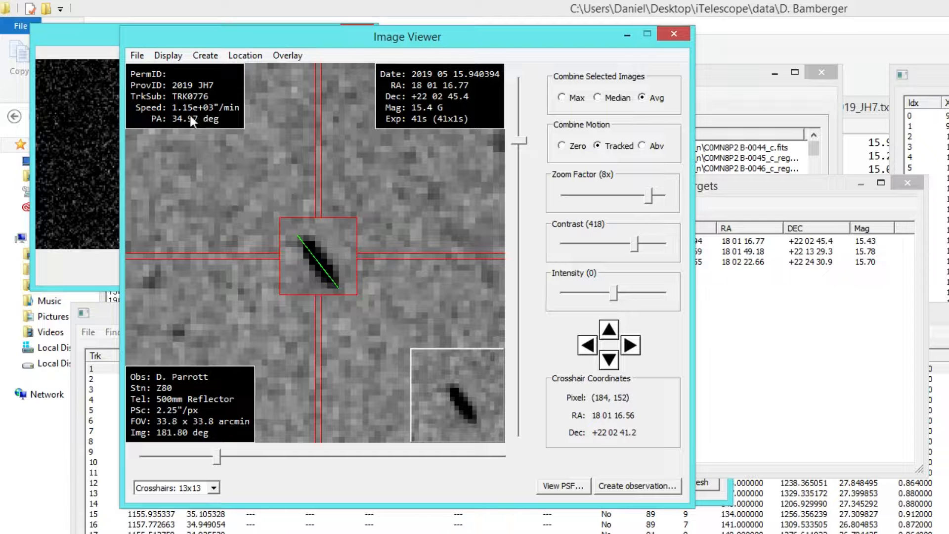
left_click_drag(743, 194, 732, 195)
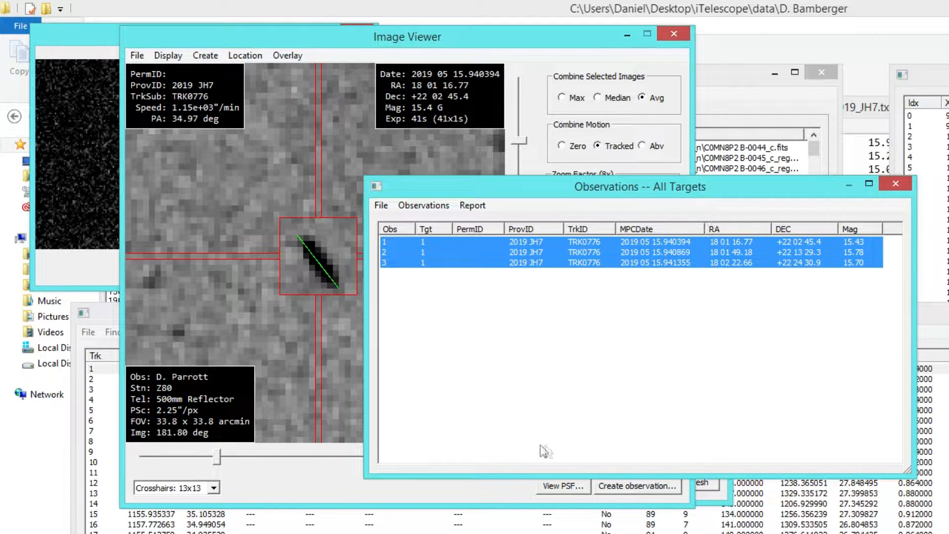
Switch to the Remote Desktop Connection of instance-2 and show it in full screen
key("alt+Tab")
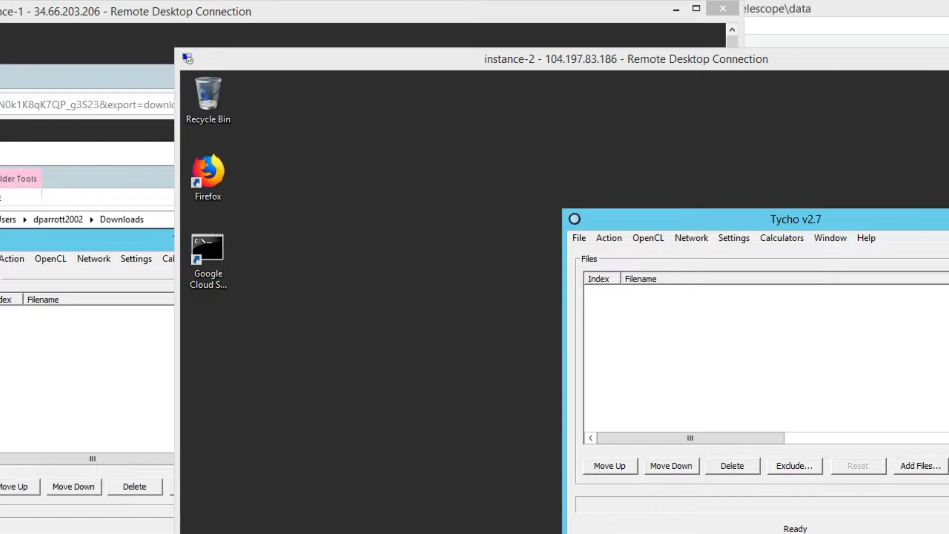
left_click_drag(793, 58, 772, 66)
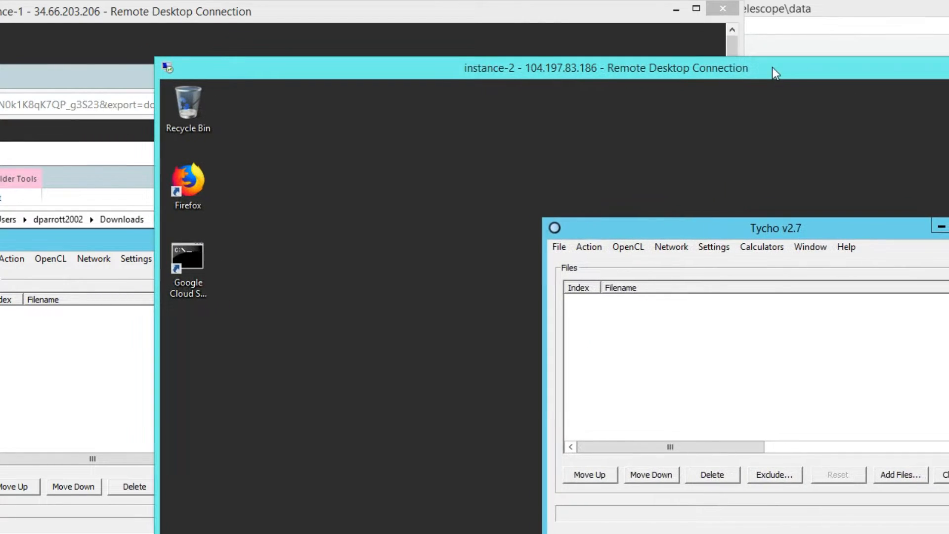
left_click_drag(540, 15, 534, 38)
left_click(747, 72)
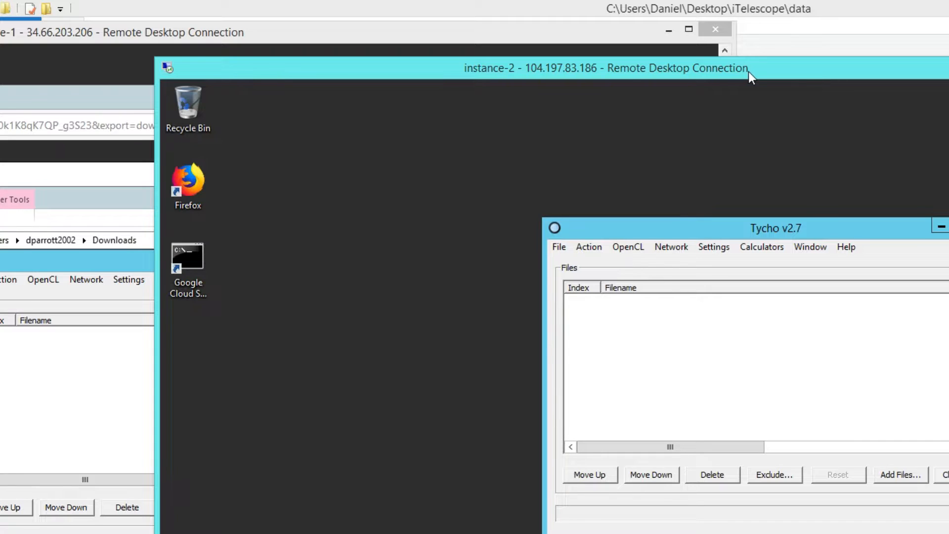
double_click(749, 73)
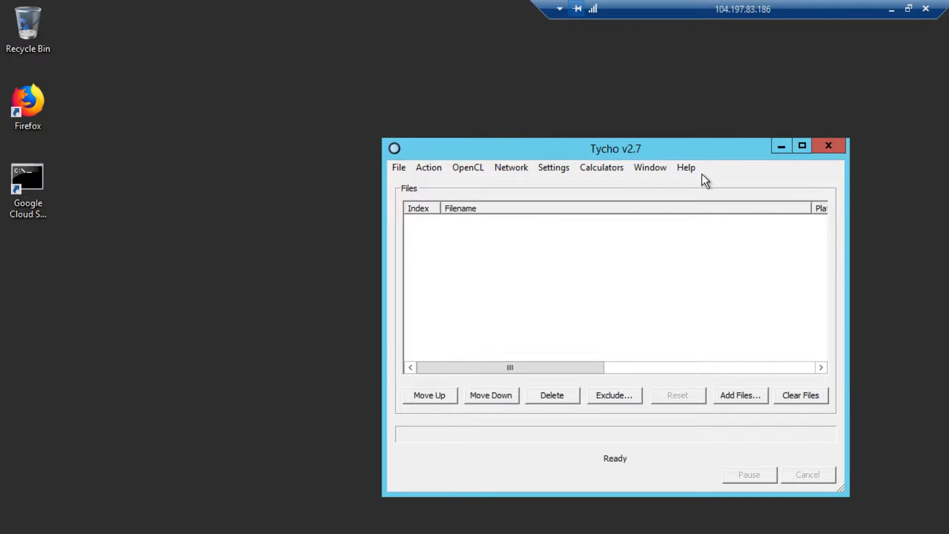
Open the worker node configuration for this machine in Tycho and attach a node on port 4500 with GPU device 0
left_click_drag(625, 156, 583, 122)
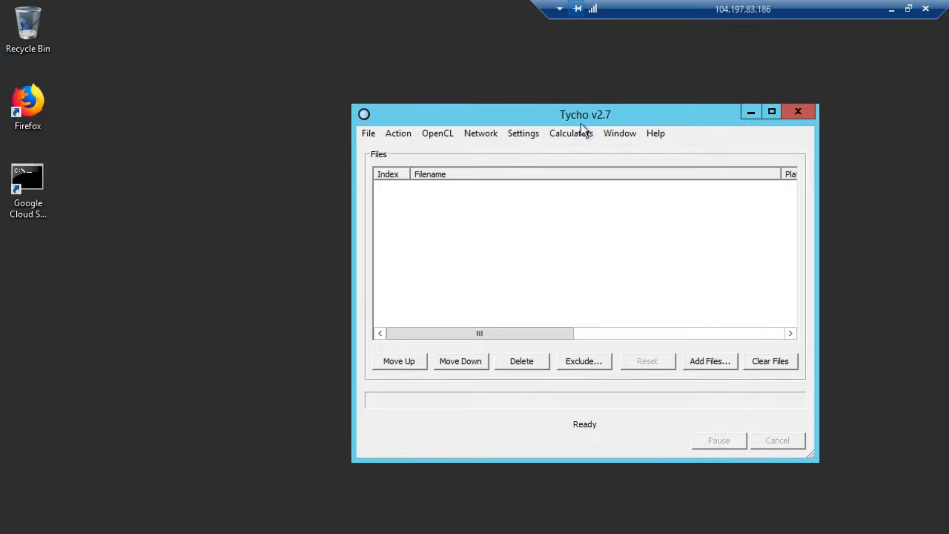
left_click(536, 136)
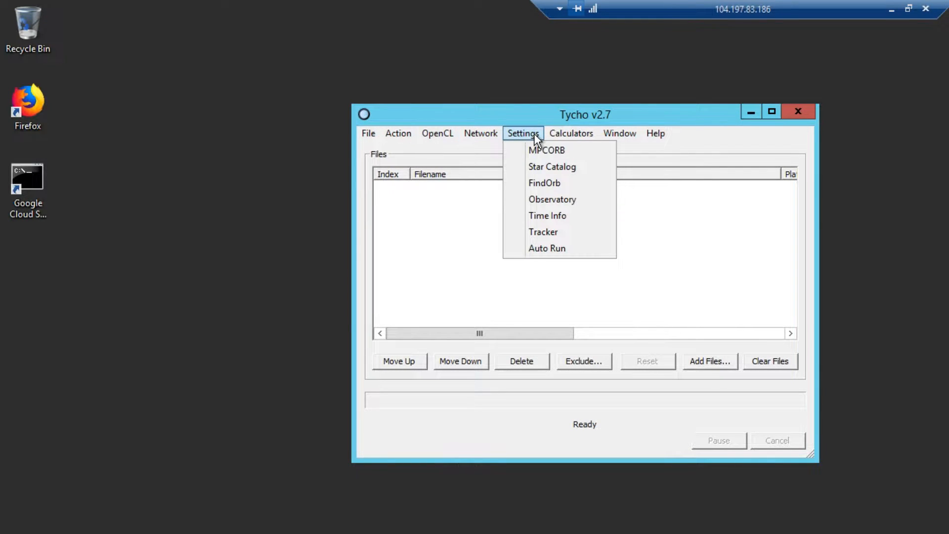
mouse_move(497, 136)
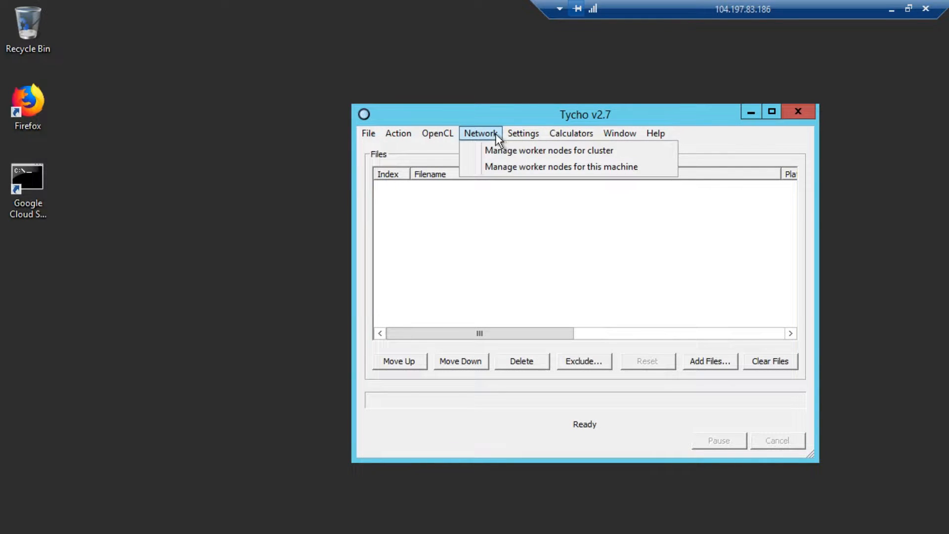
left_click(512, 167)
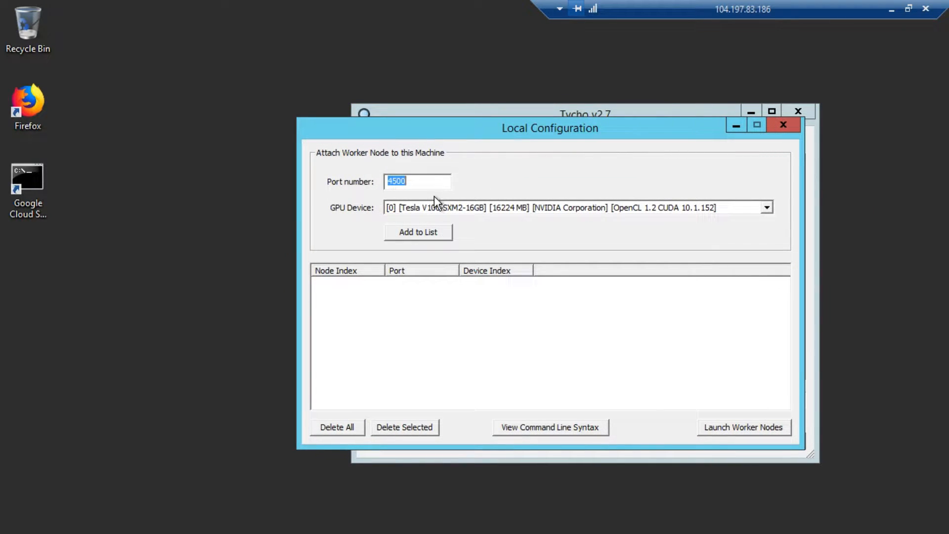
left_click(423, 207)
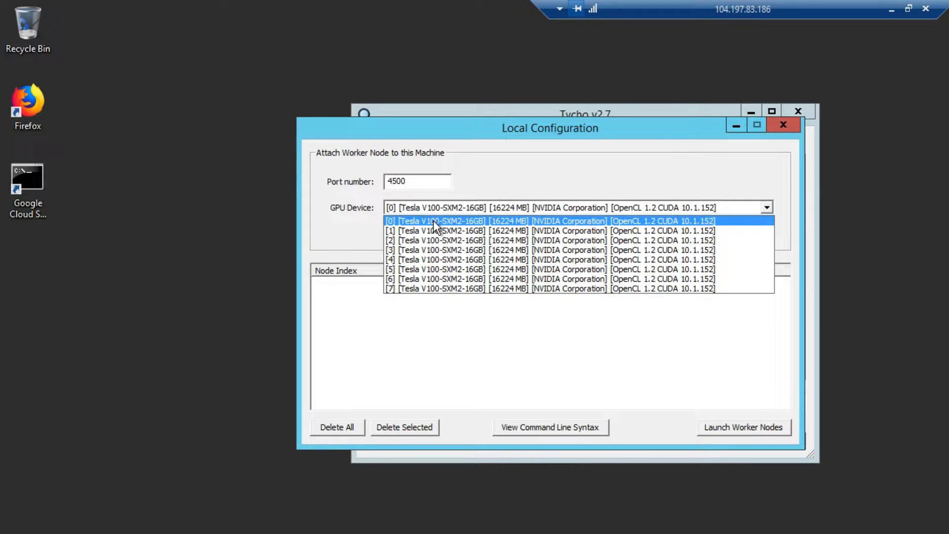
left_click(370, 215)
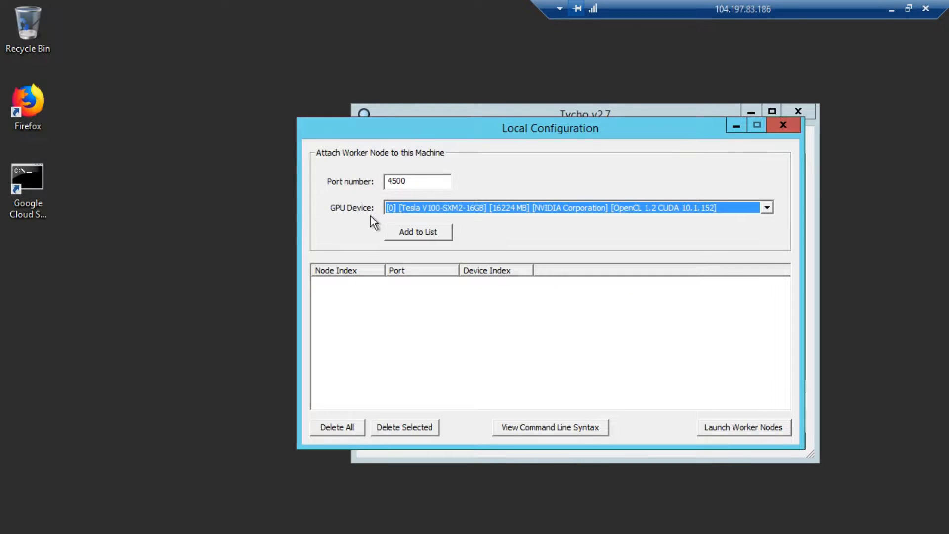
left_click(400, 230)
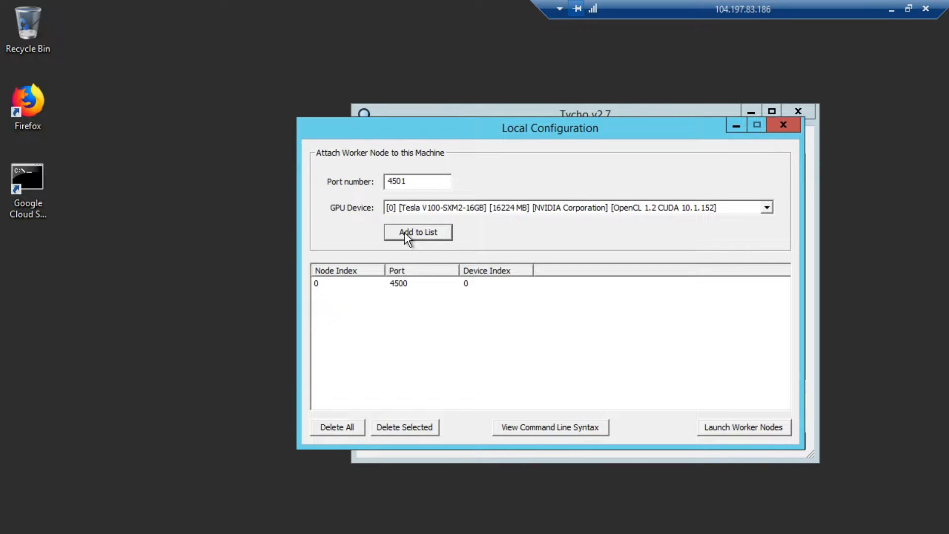
Attach two more worker nodes: port 4501 with GPU device 1 and port 4502 with GPU device 2
left_click(411, 210)
left_click(407, 231)
left_click(391, 235)
left_click(406, 210)
left_click(407, 248)
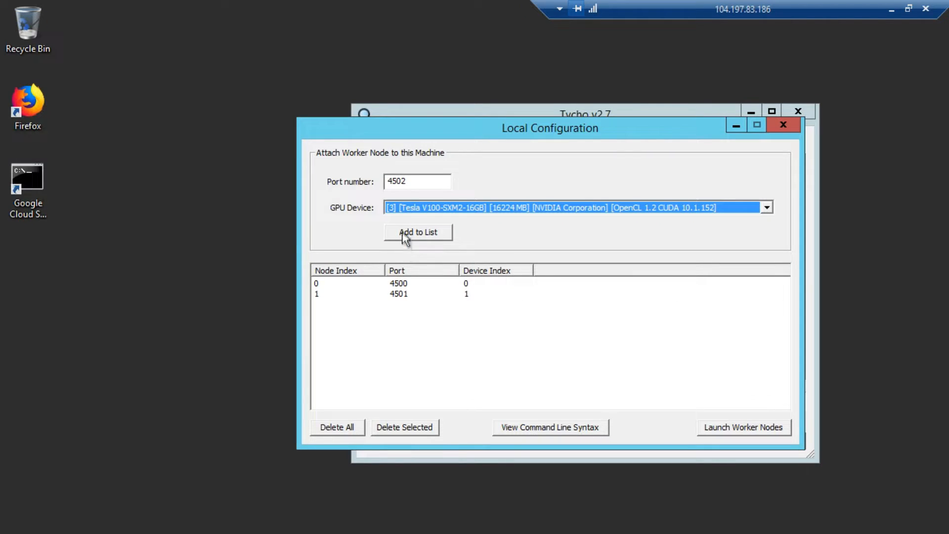
left_click(406, 210)
left_click(408, 239)
left_click(405, 228)
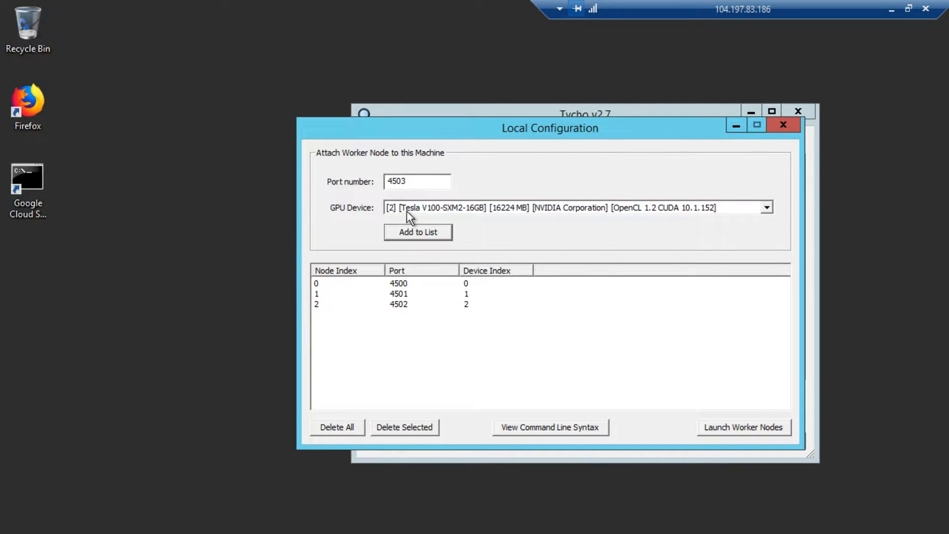
Attach worker nodes on port 4503 with GPU device 3 and port 4504 with GPU device 4
left_click(406, 212)
left_click(407, 247)
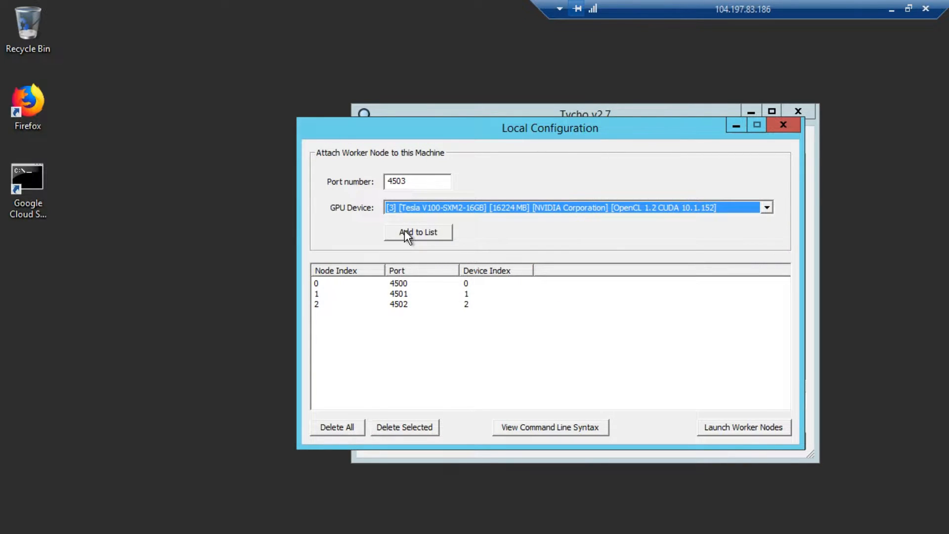
left_click(404, 231)
left_click(407, 209)
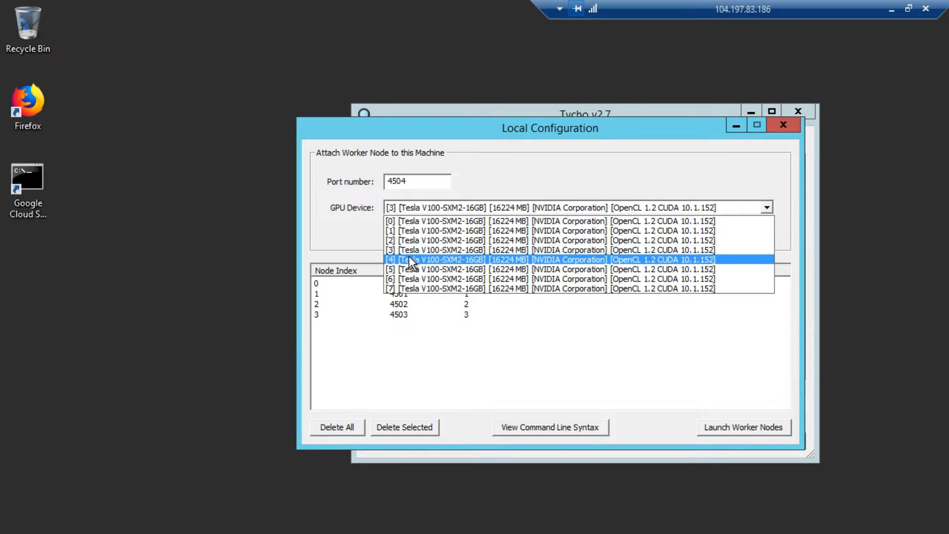
left_click(408, 256)
left_click(408, 233)
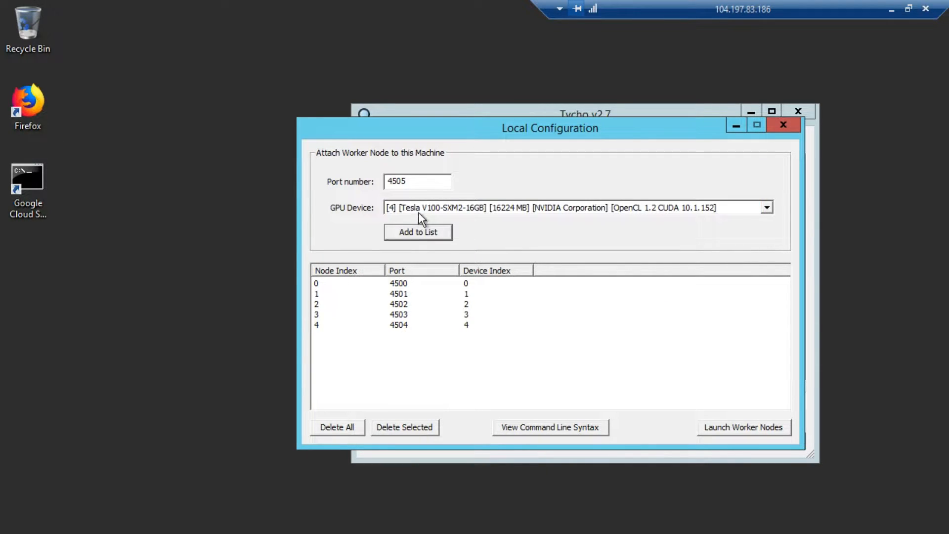
Attach worker nodes on ports 4505, 4506 and 4507 with GPU devices 5, 6 and 7 respectively
left_click(417, 210)
left_click(418, 268)
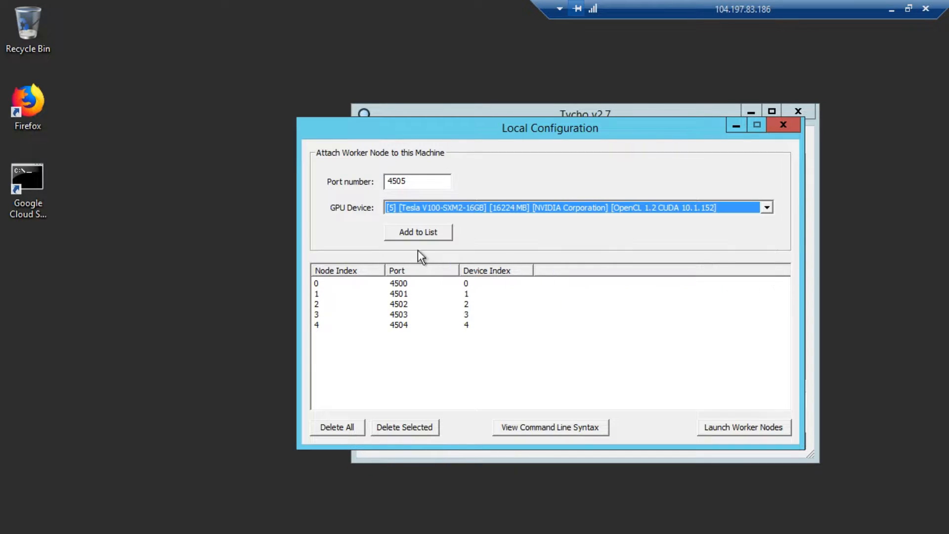
left_click(409, 235)
left_click(420, 210)
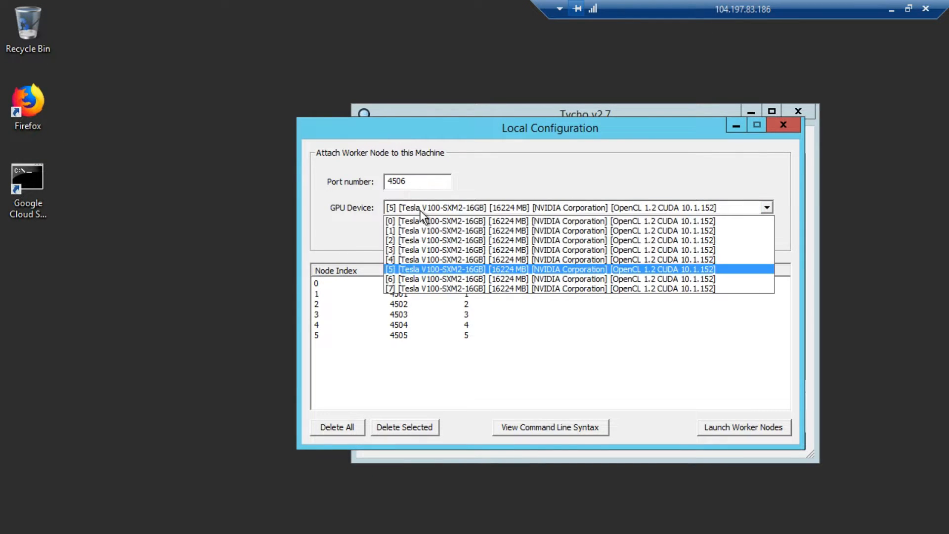
left_click(420, 278)
left_click(405, 234)
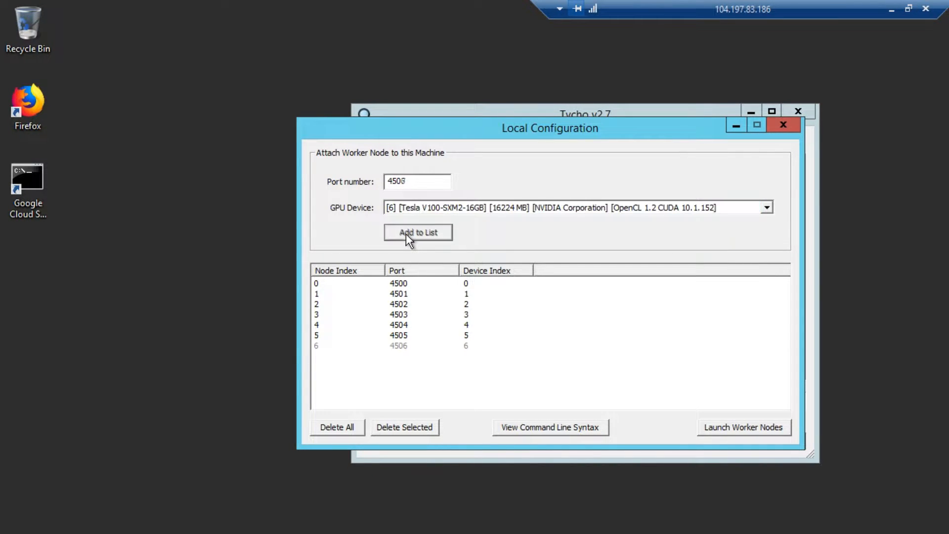
left_click(415, 208)
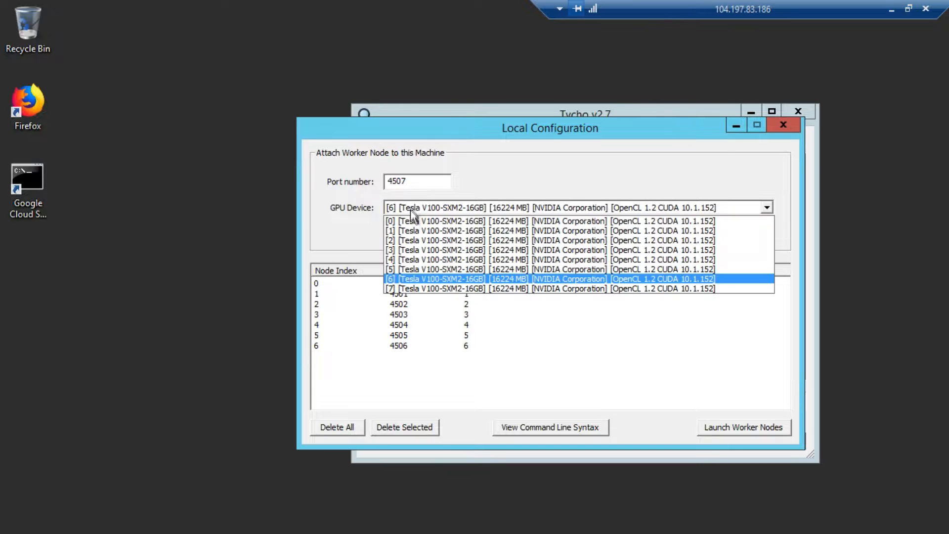
left_click(416, 284)
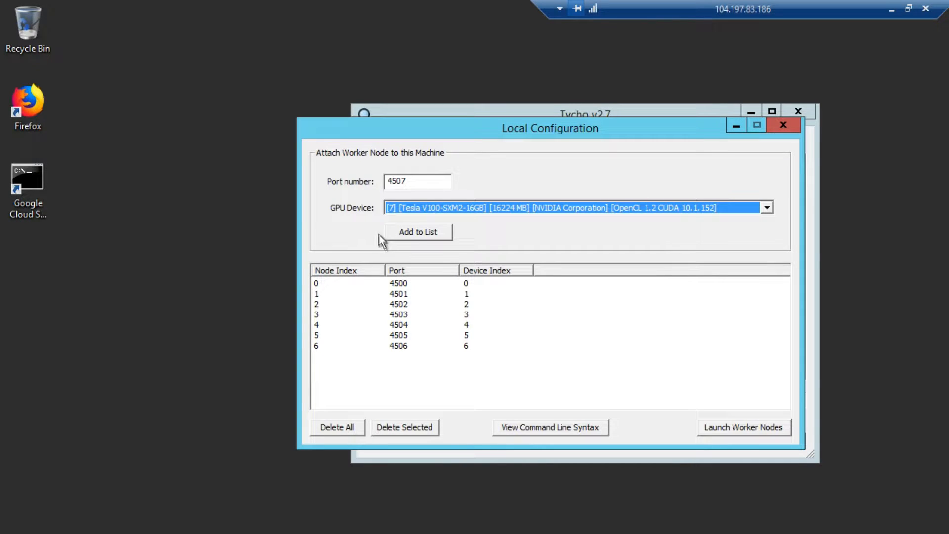
left_click(411, 239)
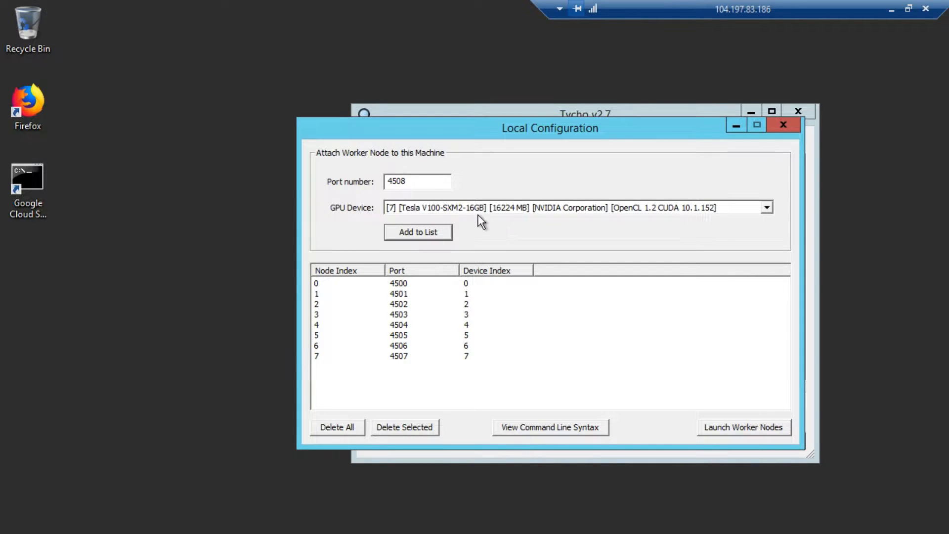
left_click(430, 209)
left_click(450, 210)
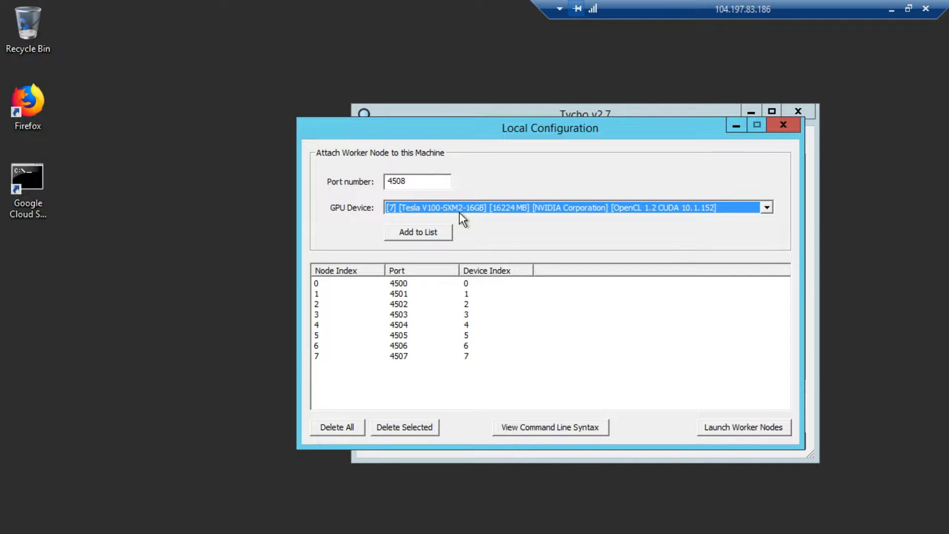
left_click(434, 181)
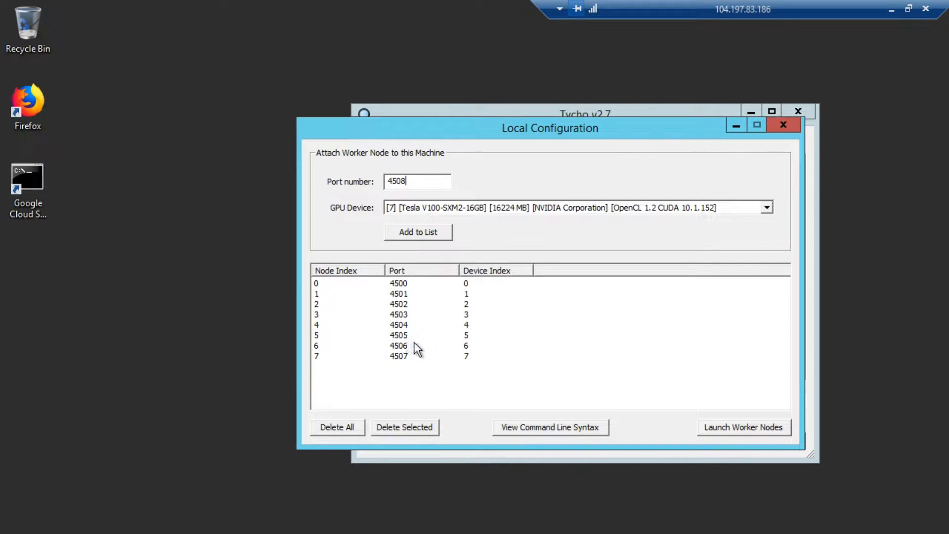
Review the command line syntax for launching the listed worker nodes, and close it
left_click(520, 428)
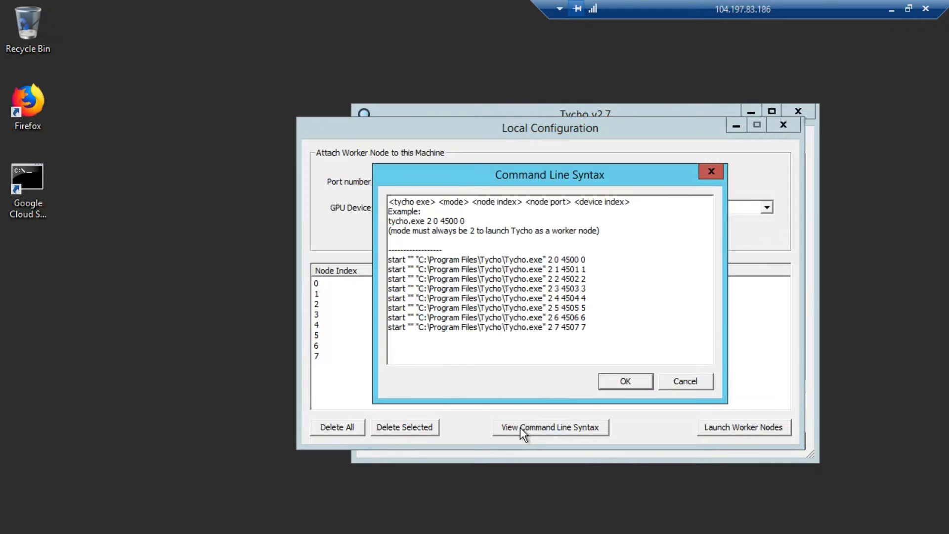
left_click(456, 346)
left_click(677, 381)
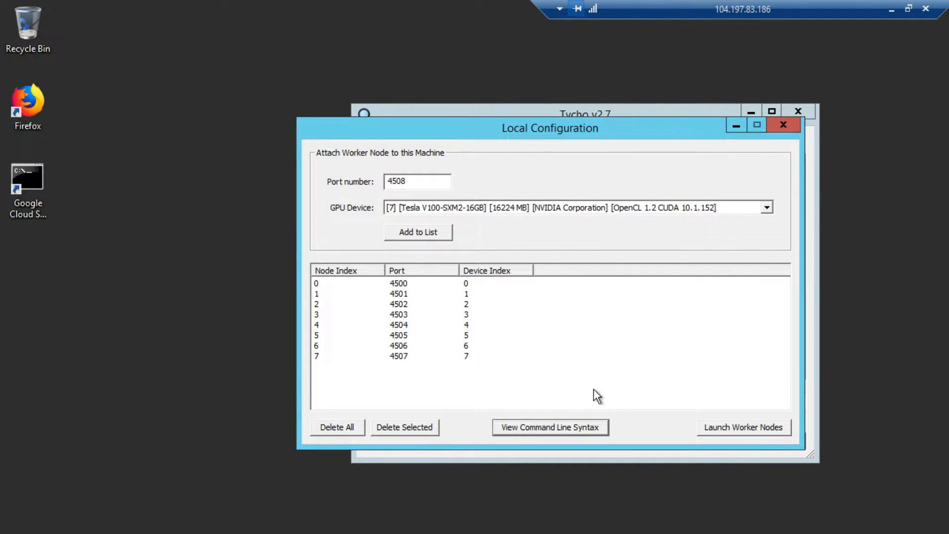
Copy the eight start commands for the worker nodes from the command line syntax and close the dialog
left_click(553, 423)
left_click_drag(482, 336, 363, 257)
key("ctrl+c")
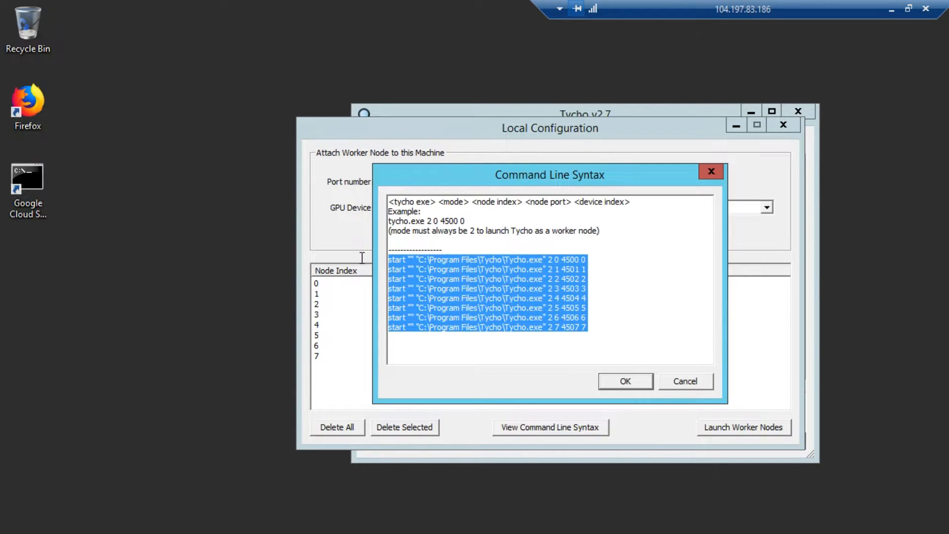
left_click(677, 381)
Create a new text document on the desktop named nodes.bat
right_click(213, 299)
mouse_move(316, 420)
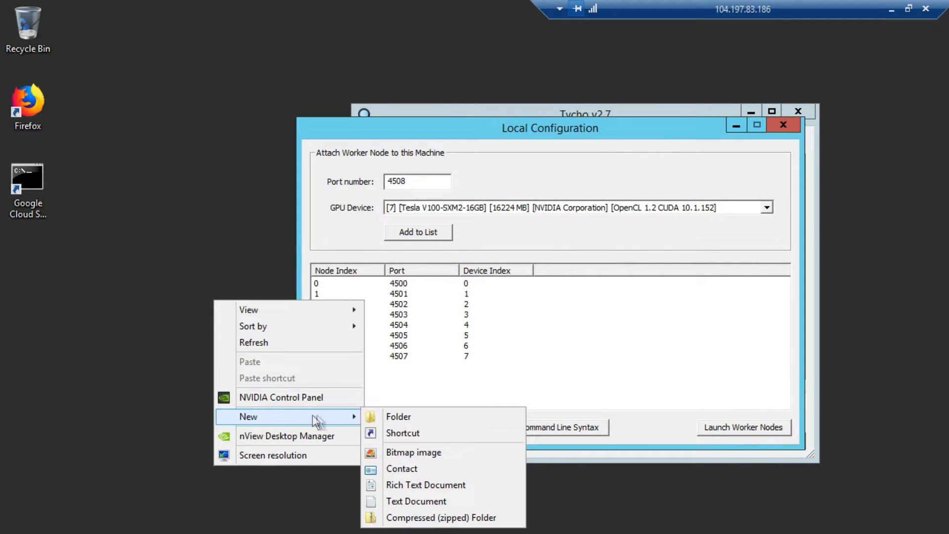
left_click(392, 501)
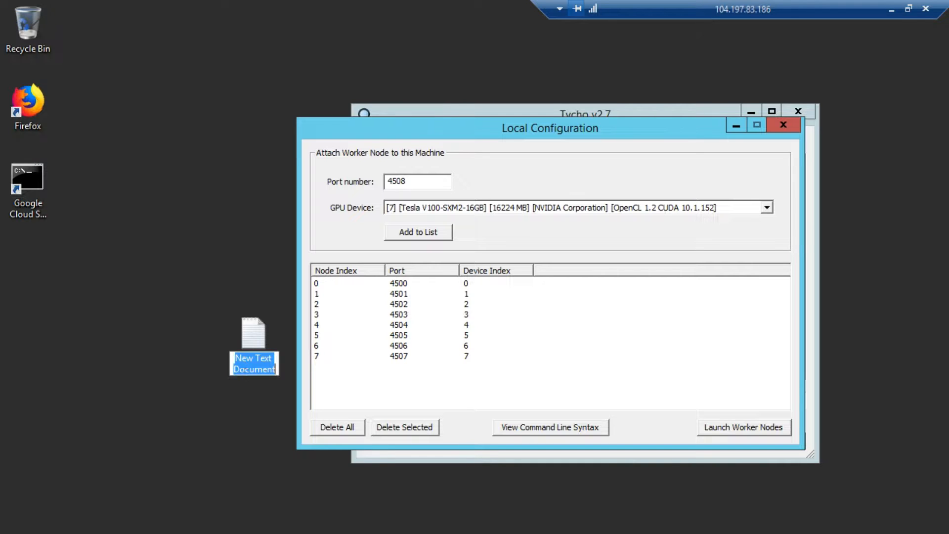
type("nodes.bat")
key("Return")
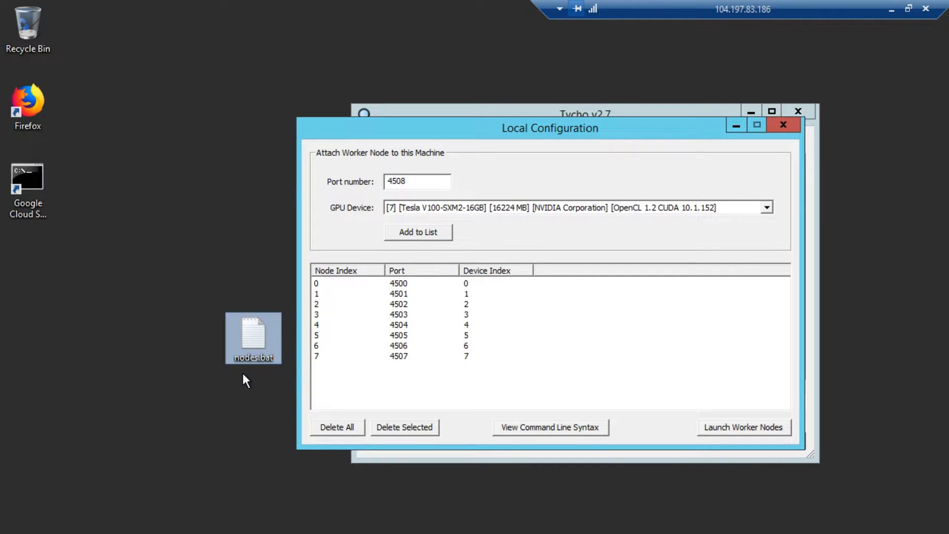
Rename nodes.bat as start_nodes.bat and move it to a free spot higher on the desktop
right_click(249, 345)
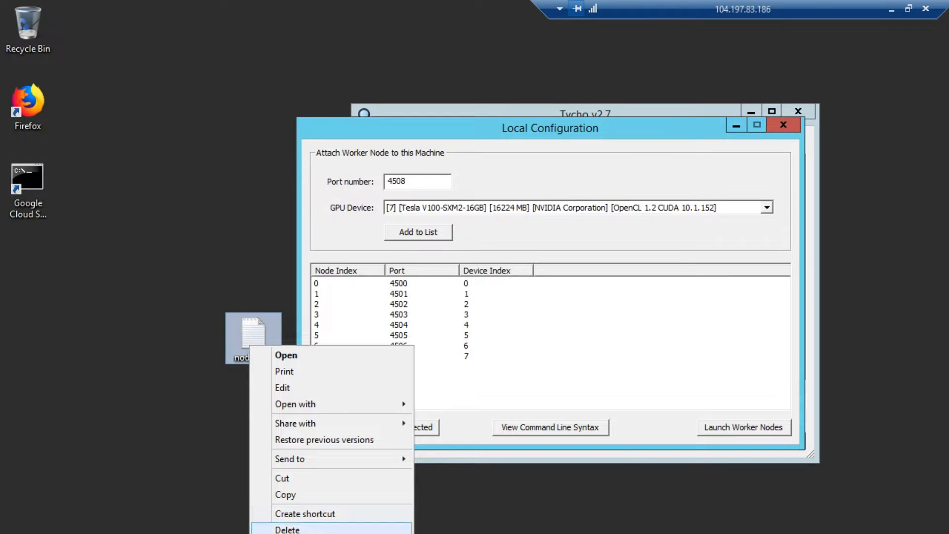
type("mstart_nodes.bat")
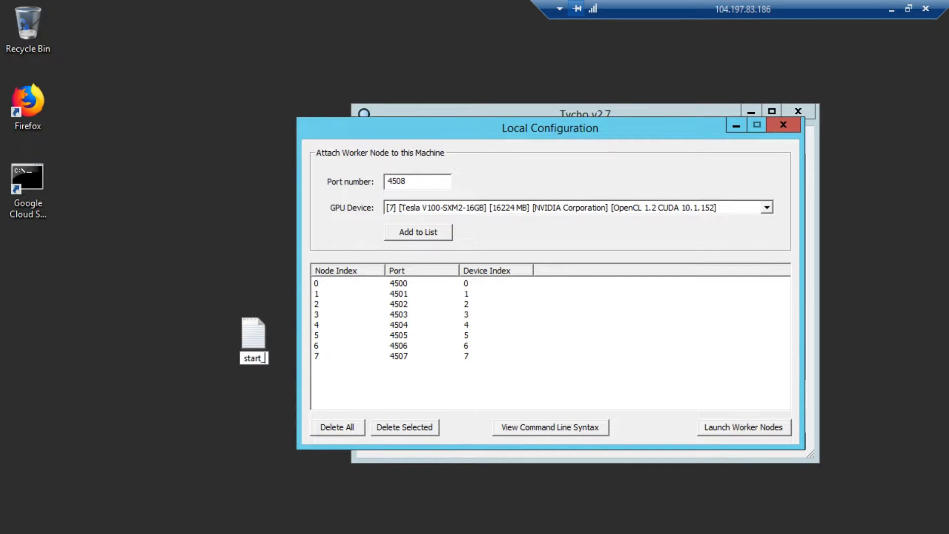
key("Return")
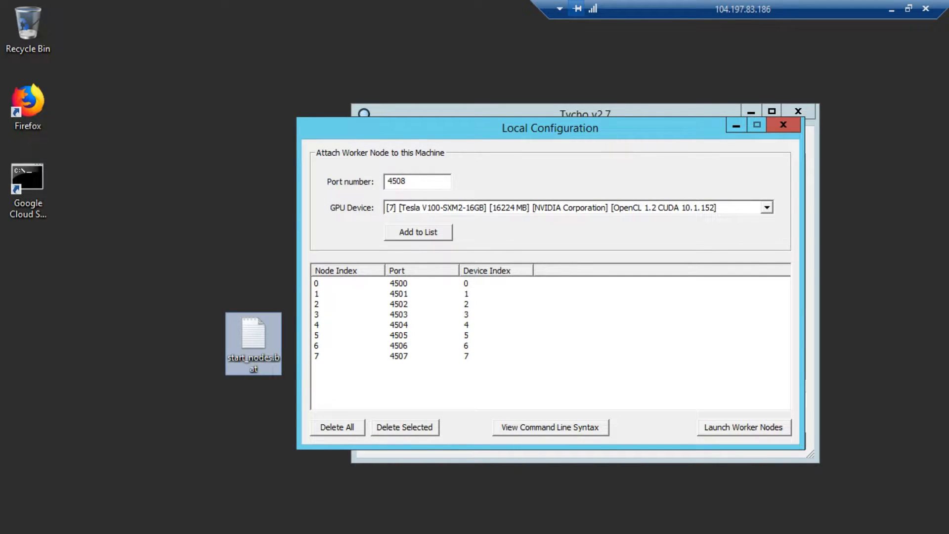
left_click_drag(249, 336, 195, 145)
Paste the copied start commands into start_nodes.bat in Notepad, save the file and close it
double_click(200, 183)
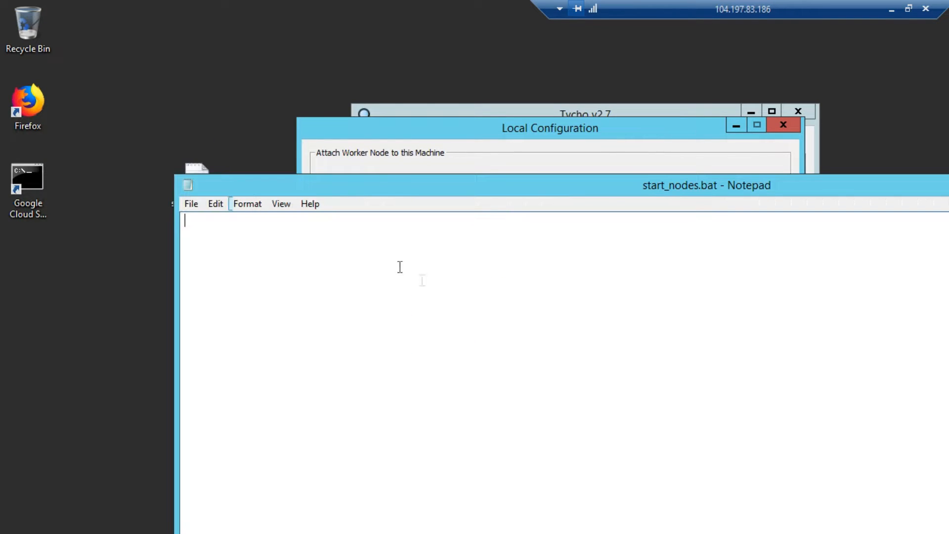
key("ctrl+v")
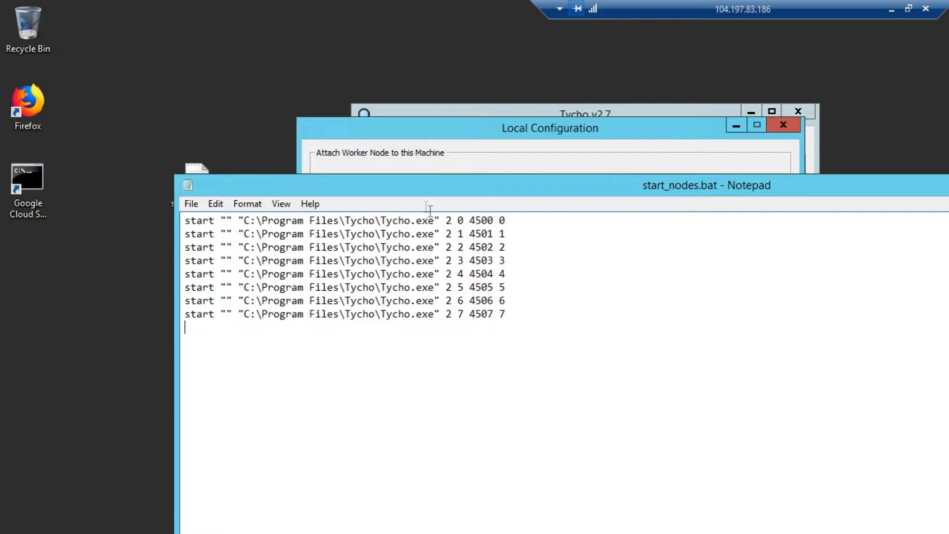
double_click(188, 186)
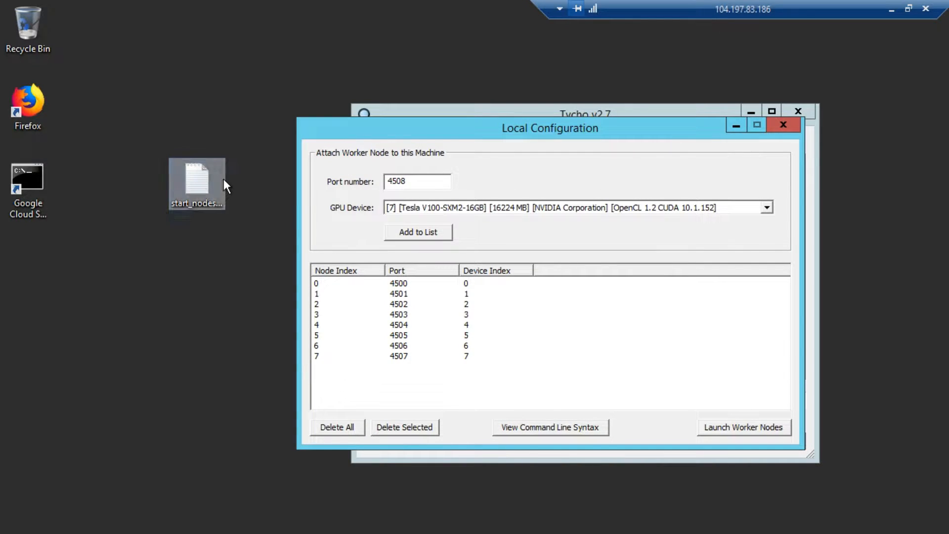
right_click(126, 198)
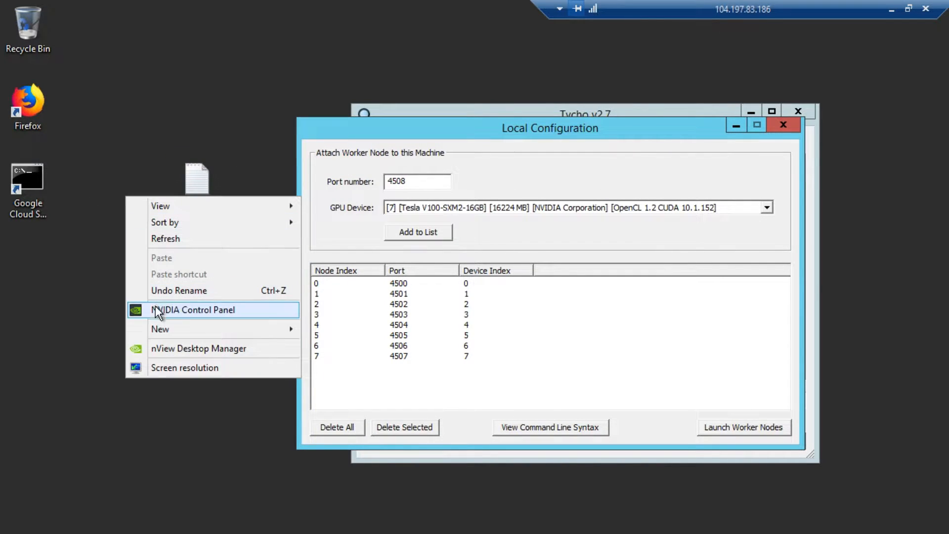
mouse_move(161, 330)
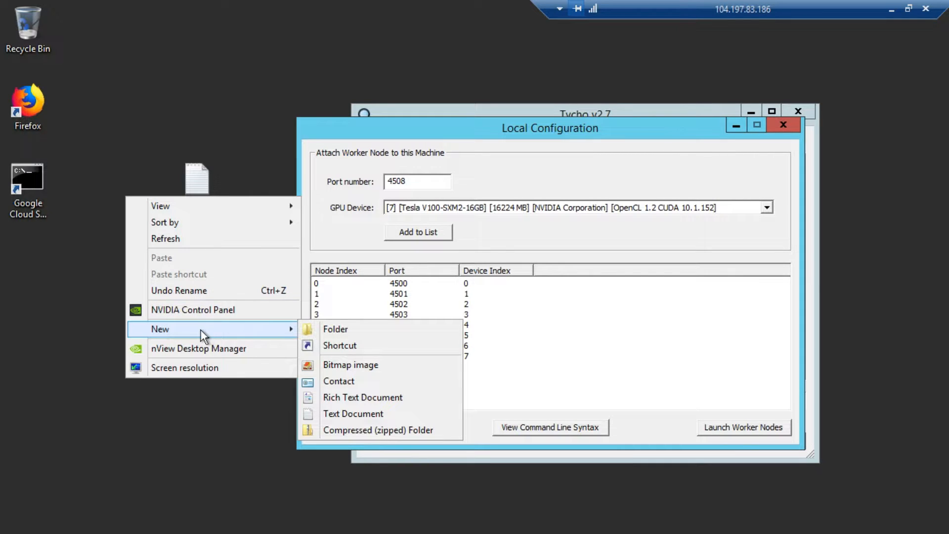
left_click(30, 330)
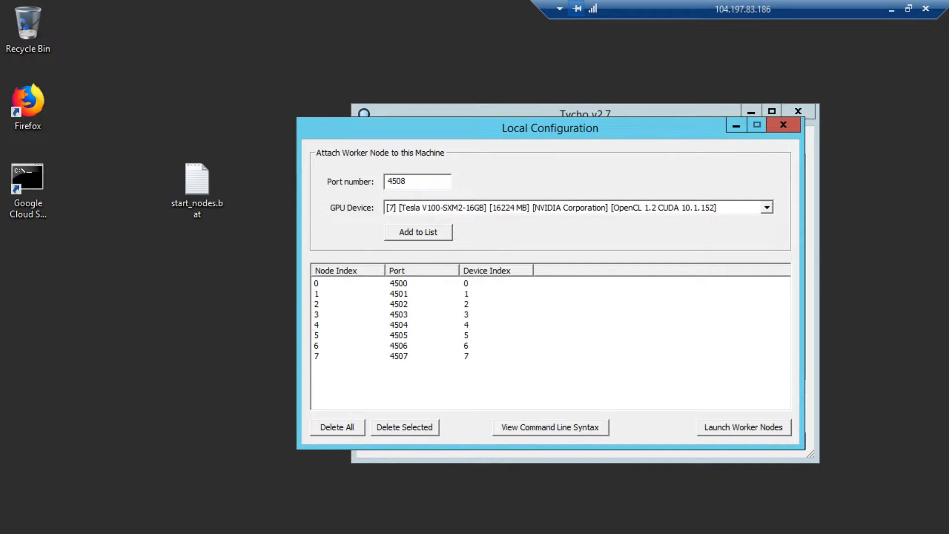
Change the folder options to show hidden files and stop hiding empty drives, extensions of known file types and folder merge conflicts
key("super+e")
left_click(361, 176)
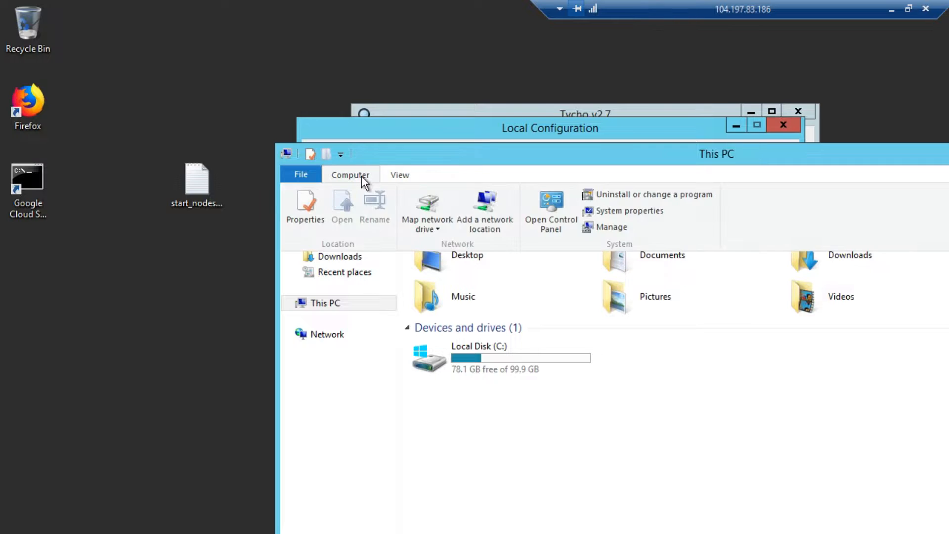
left_click(396, 176)
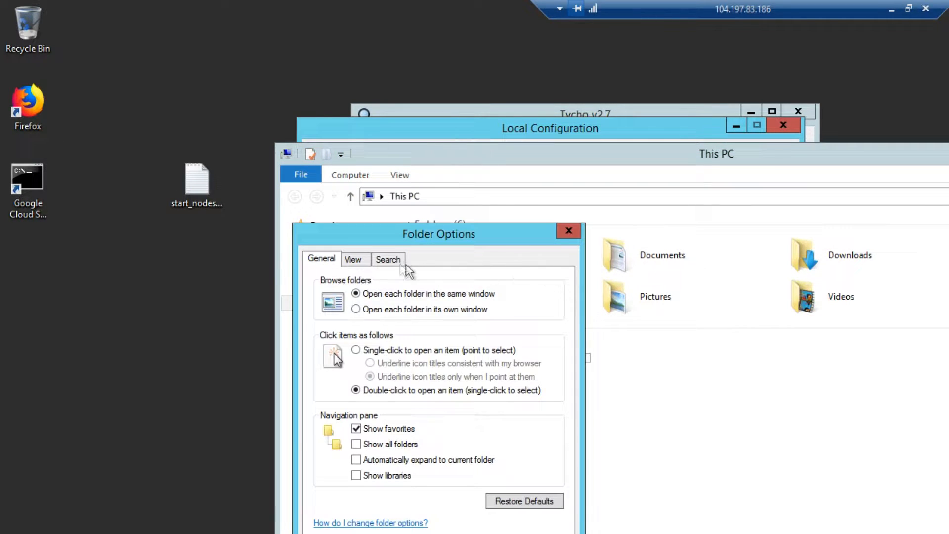
left_click(356, 261)
left_click(355, 479)
left_click(355, 490)
left_click(359, 501)
scroll(370, 475, "down", 1)
left_click(394, 455)
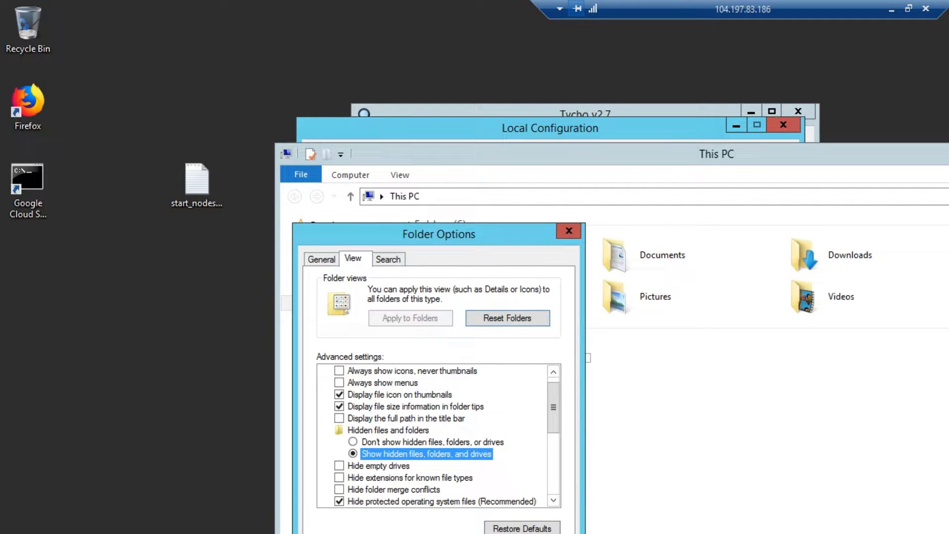
key("Return")
Rename the desktop document so its text extension is removed and its name ends in start_nodes.bat
right_click(199, 203)
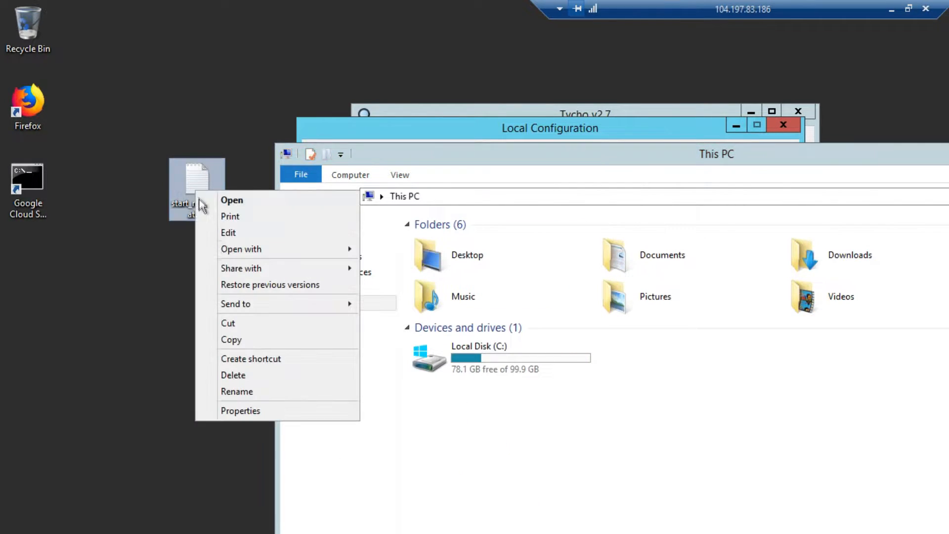
left_click(237, 391)
key("End")
key("shift+Left")
key("shift+Left")
key("shift+Left")
key("BackSpace")
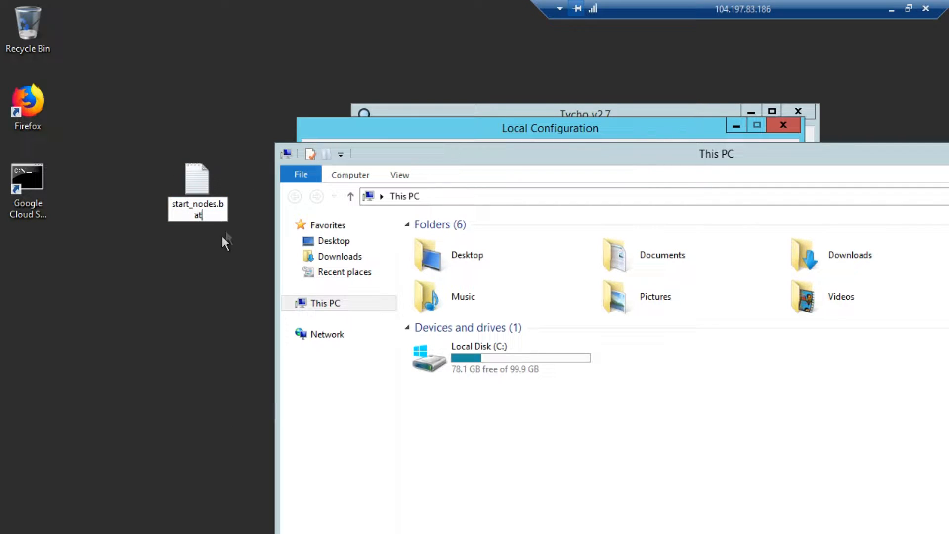
key("Return")
left_click(781, 399)
Run start_nodes.bat to launch the worker nodes, and close the Local Configuration and This PC windows
left_click(193, 182)
double_click(195, 182)
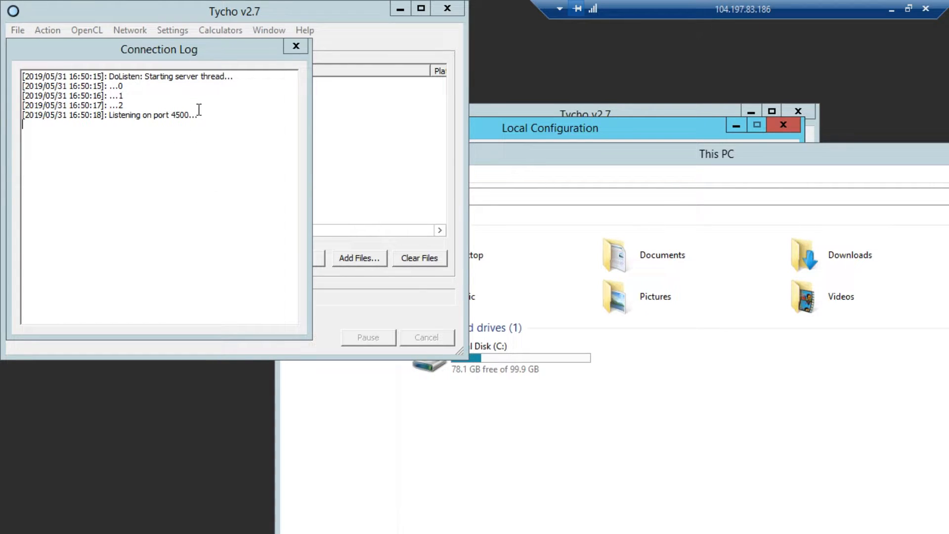
left_click(784, 125)
left_click_drag(737, 154, 512, 124)
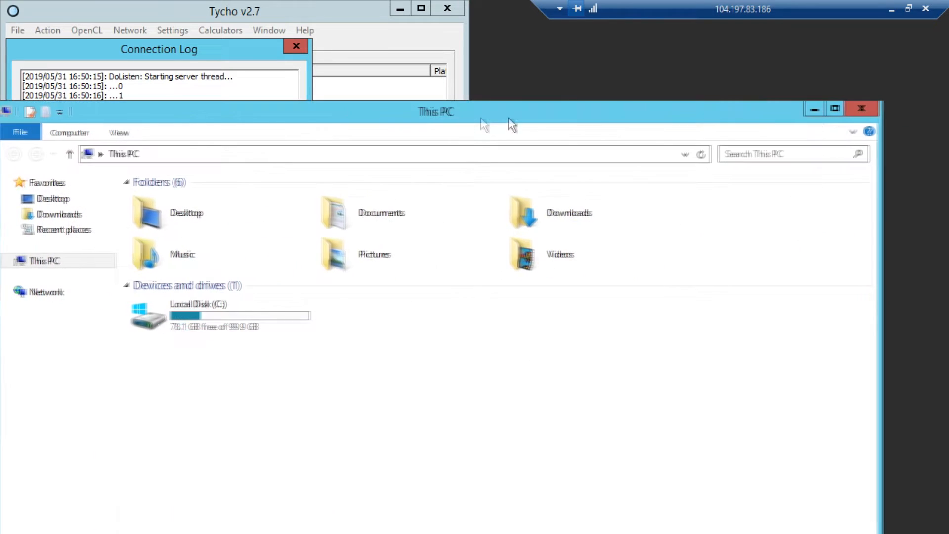
left_click(851, 112)
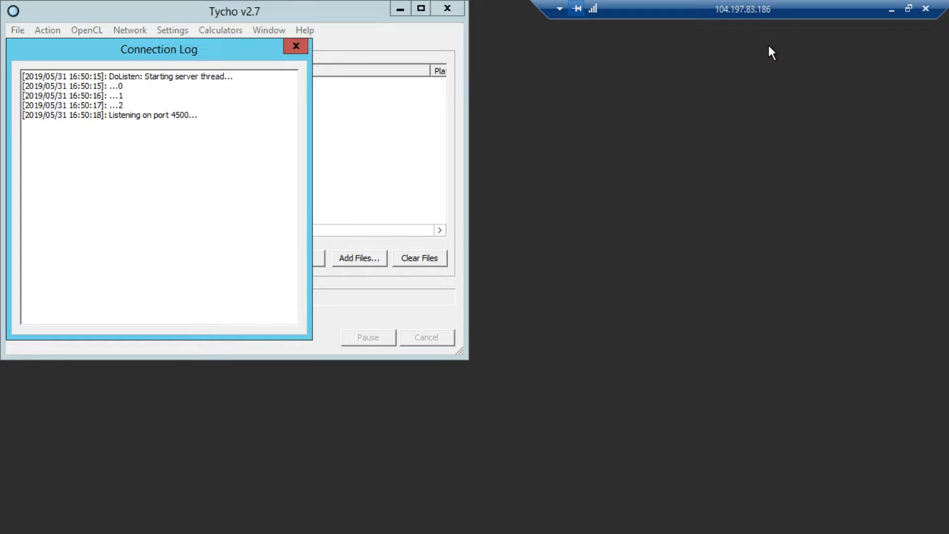
Switch to the Remote Desktop session of 34.66.203.206 and clear away the browser and Downloads windows
key("ctrl+alt+Break")
double_click(491, 37)
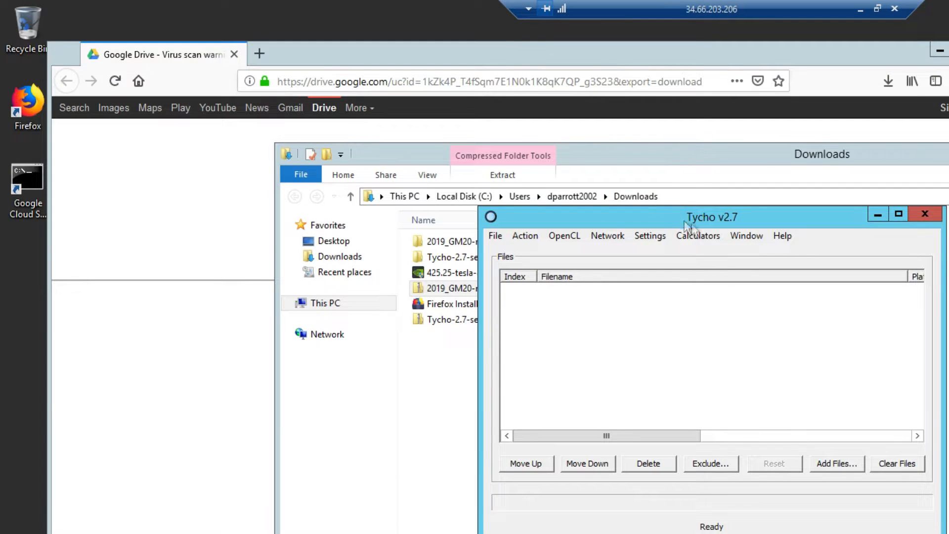
left_click(948, 151)
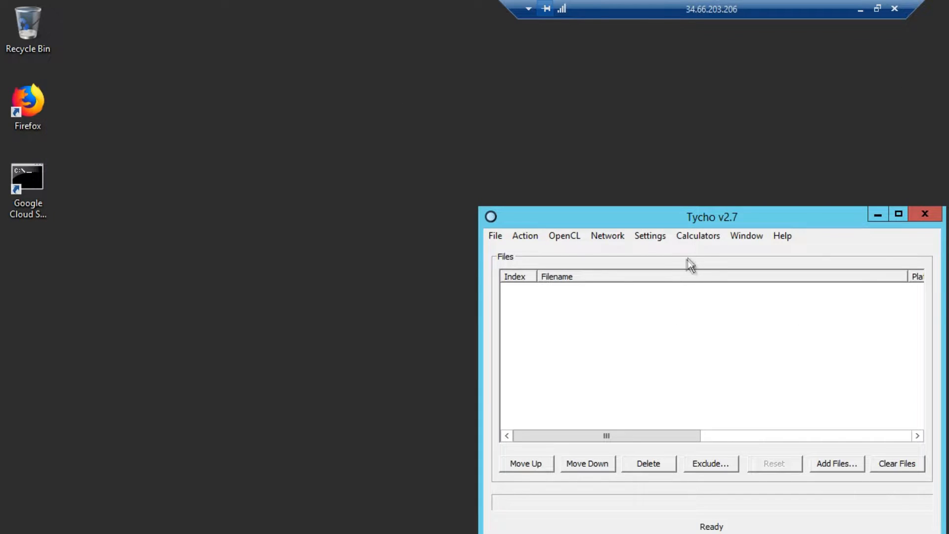
Move the Tycho window toward the middle of the desktop and open the worker node configuration for this machine
left_click_drag(695, 221, 592, 150)
left_click(507, 167)
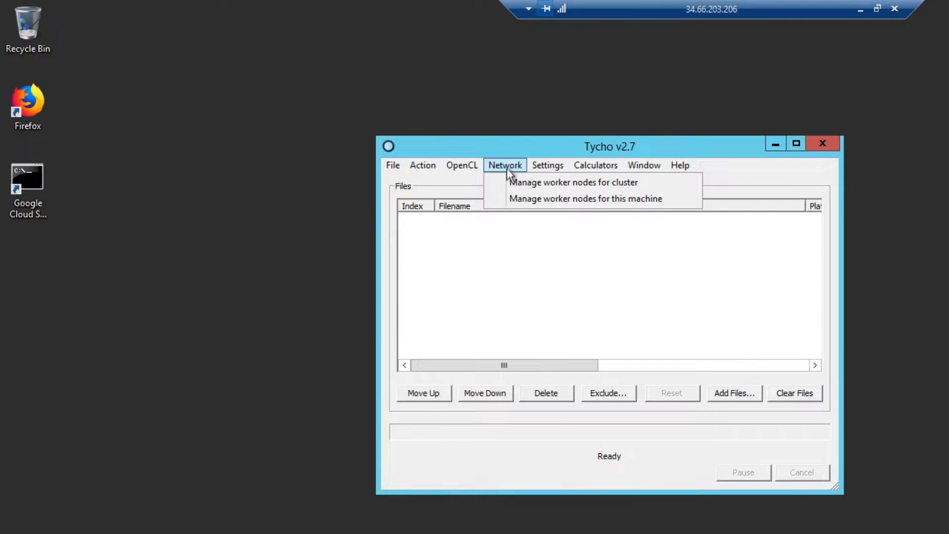
left_click(520, 198)
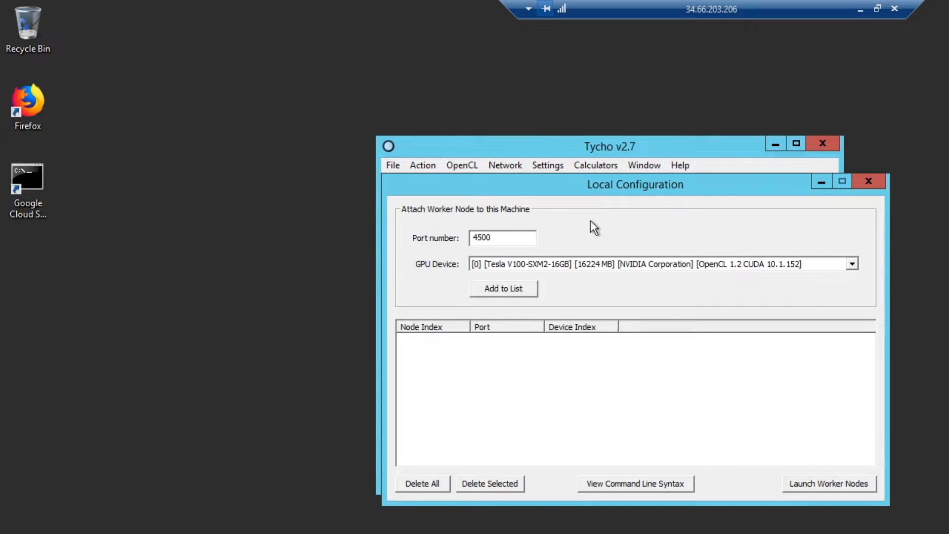
Move the Local Configuration window clear and add a worker node on port 4510 using GPU device 0
left_click_drag(590, 190, 506, 115)
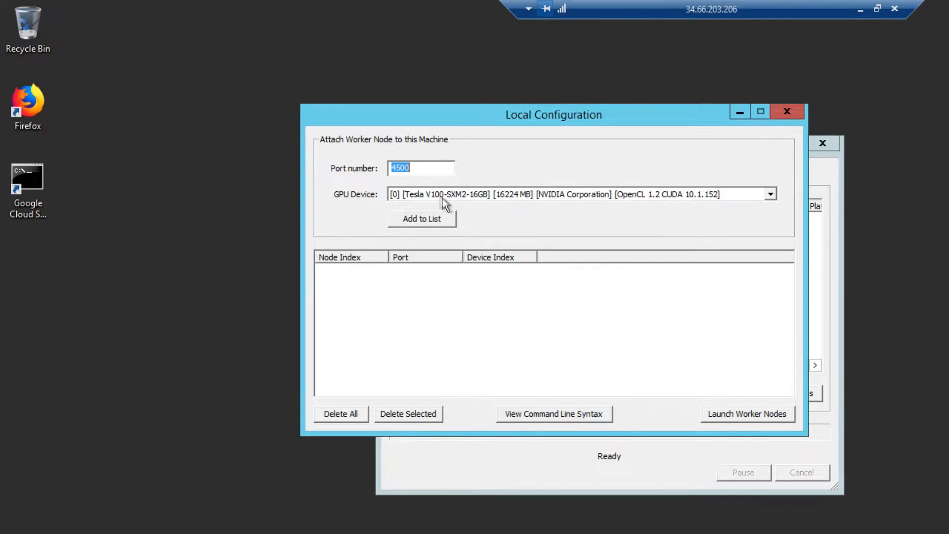
left_click(422, 195)
left_click(430, 166)
key("shift+Tab")
type("45")
key("BackSpace")
type("510")
left_click(417, 223)
Add worker nodes for GPU devices 1 and 2 on ports 4511 and 4512
left_click(419, 193)
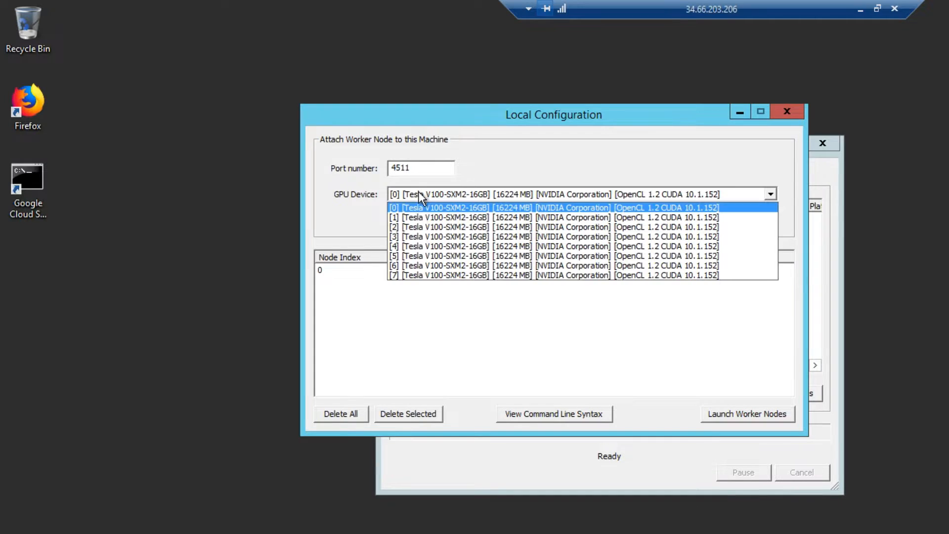
left_click(415, 218)
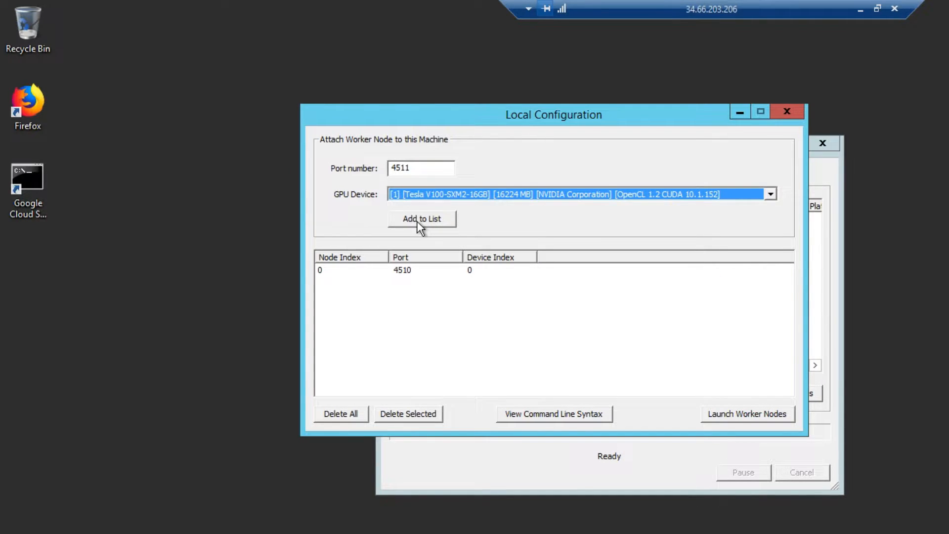
left_click(417, 221)
left_click(412, 196)
left_click(411, 227)
left_click(410, 219)
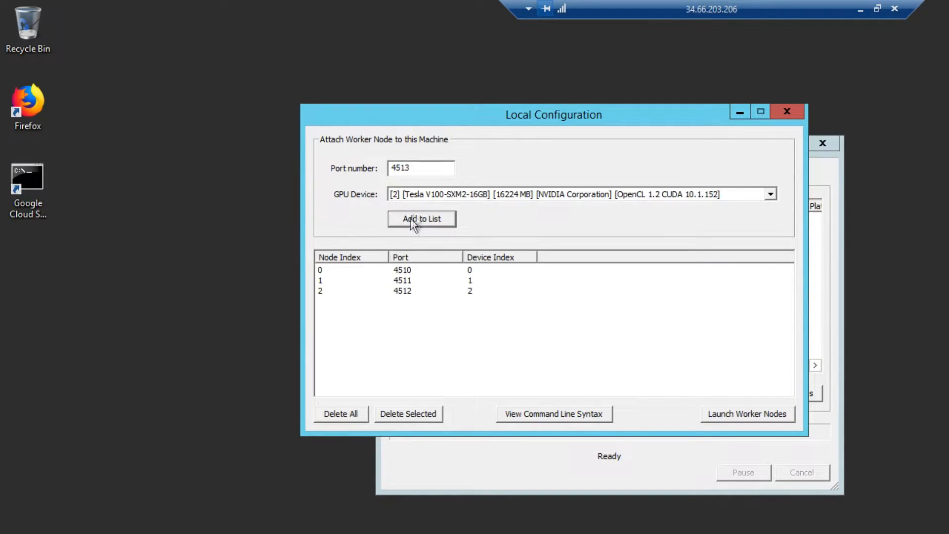
Add worker nodes for GPU devices 3 and 4 on ports 4513 and 4514
left_click(419, 197)
left_click(416, 235)
left_click(413, 216)
left_click(421, 198)
left_click(413, 246)
left_click(409, 218)
Add worker nodes for GPU devices 5, 6 and 7 on ports 4515, 4516 and 4517
left_click(419, 197)
left_click(415, 257)
left_click(414, 216)
left_click(418, 194)
left_click(415, 263)
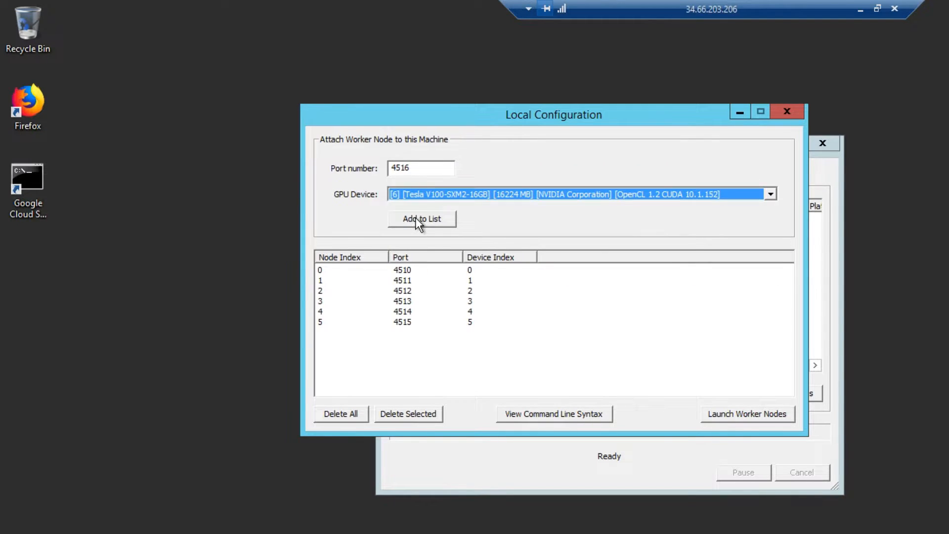
left_click(415, 218)
left_click(417, 195)
left_click(416, 275)
left_click(415, 220)
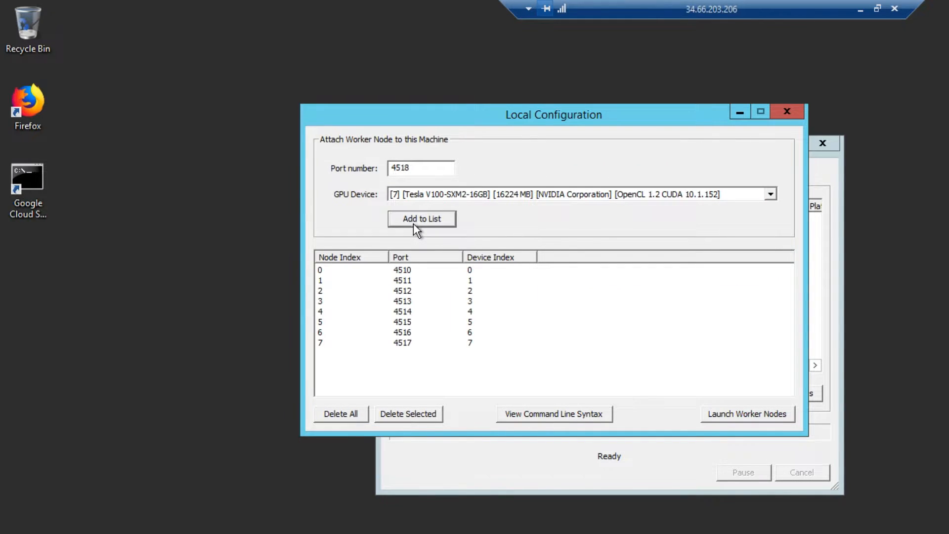
View the command line syntax, select the start commands for the eight nodes, and close the syntax and Local Configuration windows
left_click(533, 413)
left_click_drag(466, 328, 362, 243)
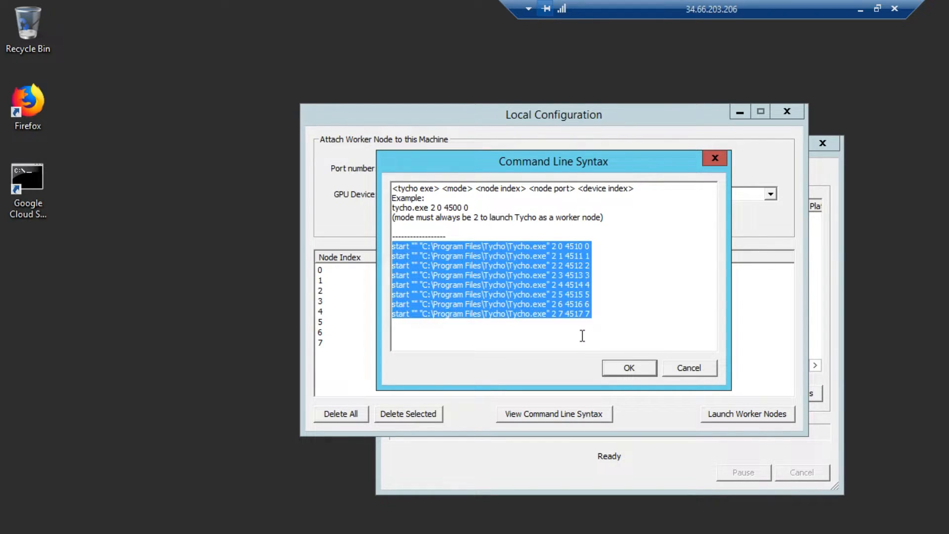
left_click(619, 367)
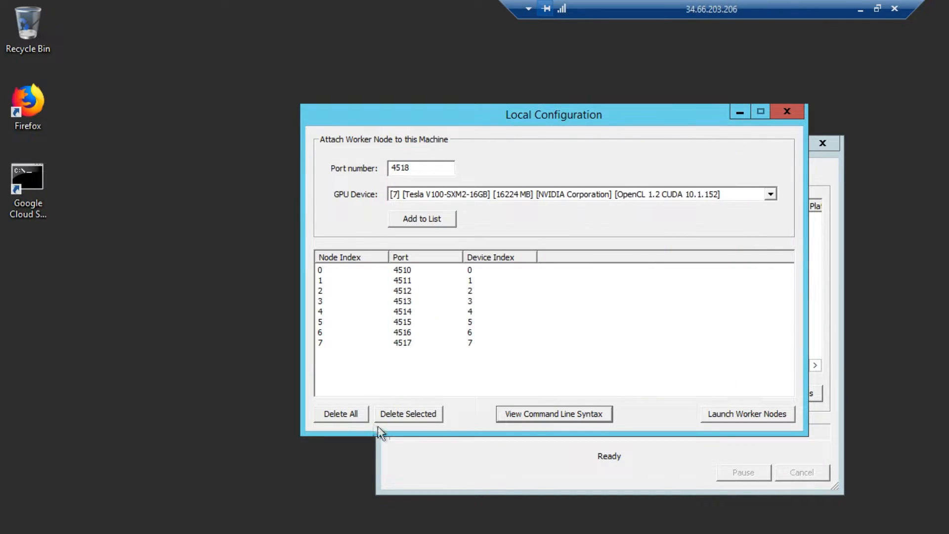
left_click(788, 112)
In the cluster configuration, add worker node A1 with hostname localhost and port 4510, and start adding node A2
left_click_drag(637, 143, 594, 85)
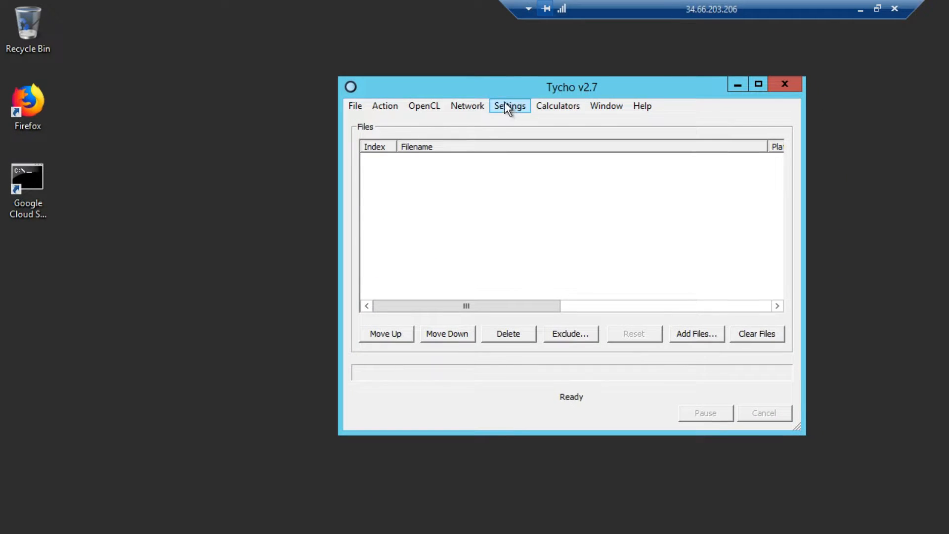
left_click(471, 105)
left_click(475, 123)
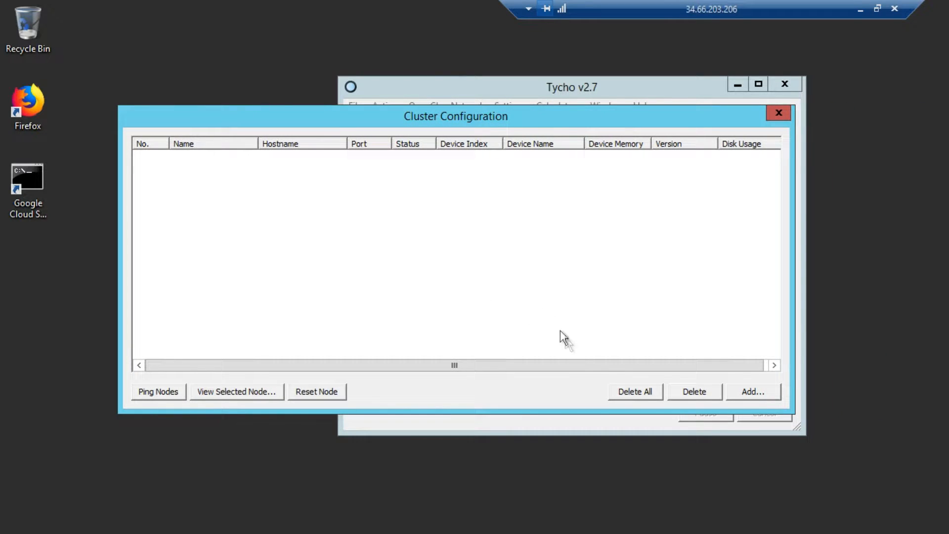
left_click(744, 391)
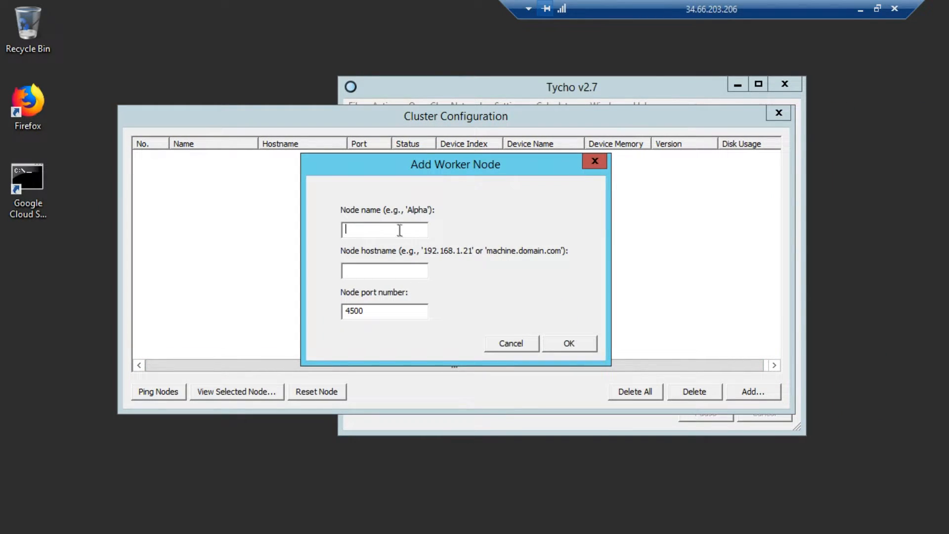
type("!")
key("BackSpace")
type("A1")
left_click(364, 271)
type("localhost")
key("Tab")
type("4510")
left_click(569, 346)
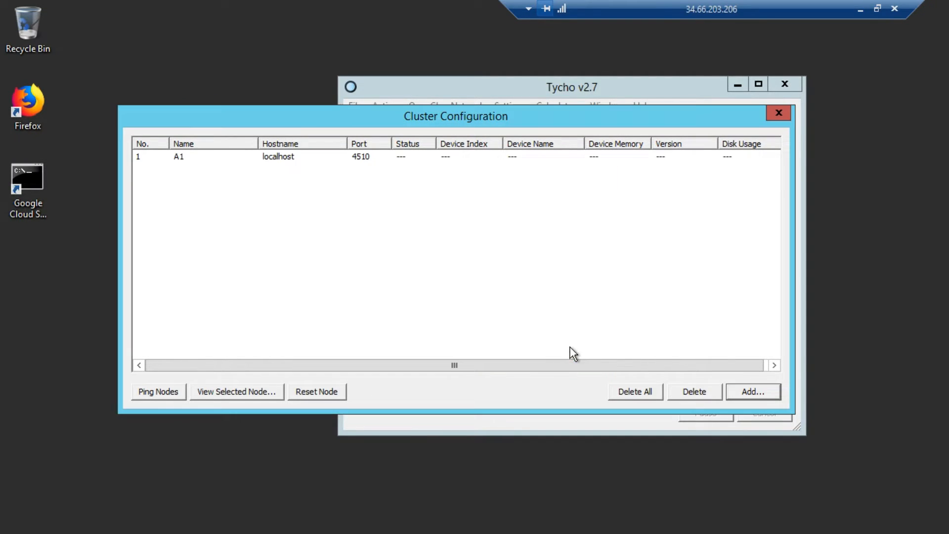
left_click(731, 396)
type("A2")
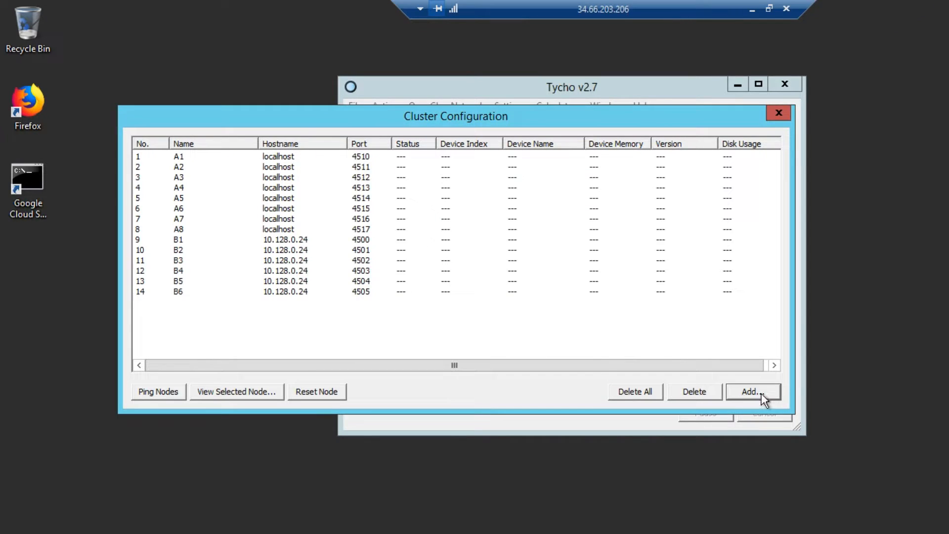
Add worker node B7 with hostname 10.128.0.24 and port 4506 to the cluster
left_click(762, 397)
type("B7")
left_click(368, 310)
key("BackSpace")
type("6")
left_click(568, 344)
Add worker node B8 with hostname 10.128.0.24 and port 4507 to the cluster
left_click(737, 392)
left_click(378, 235)
key("shift+Left")
type("8")
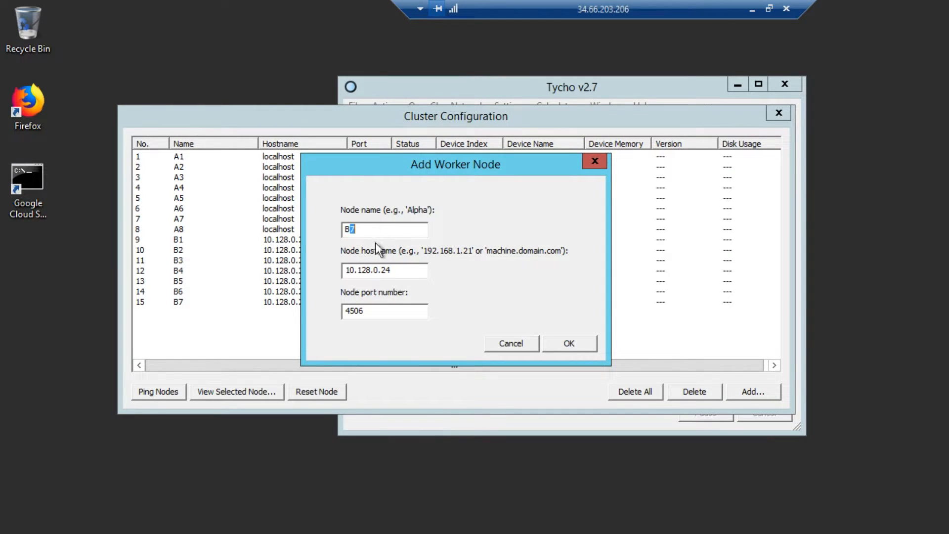
left_click_drag(361, 310, 378, 307)
type("7")
left_click(568, 344)
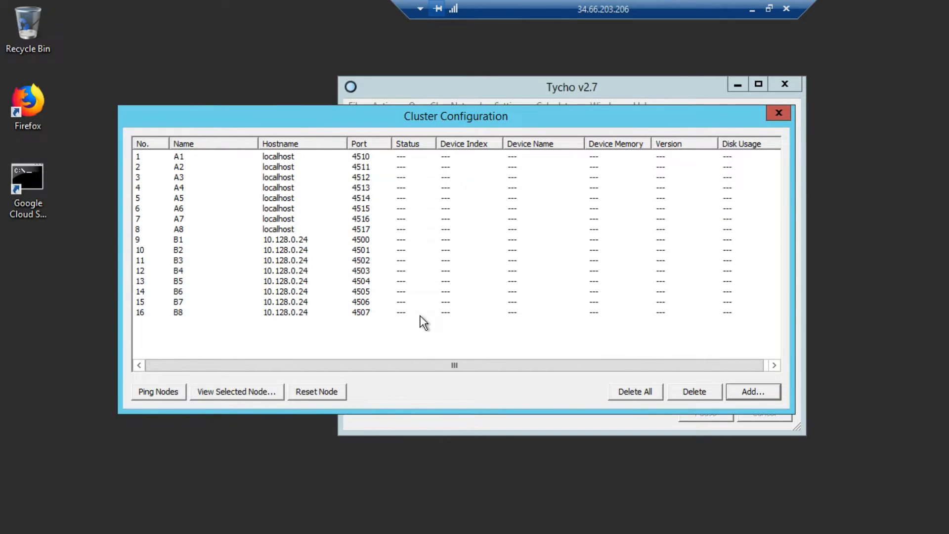
Ping all cluster nodes and move the Connection Log clear of the node list
left_click(144, 390)
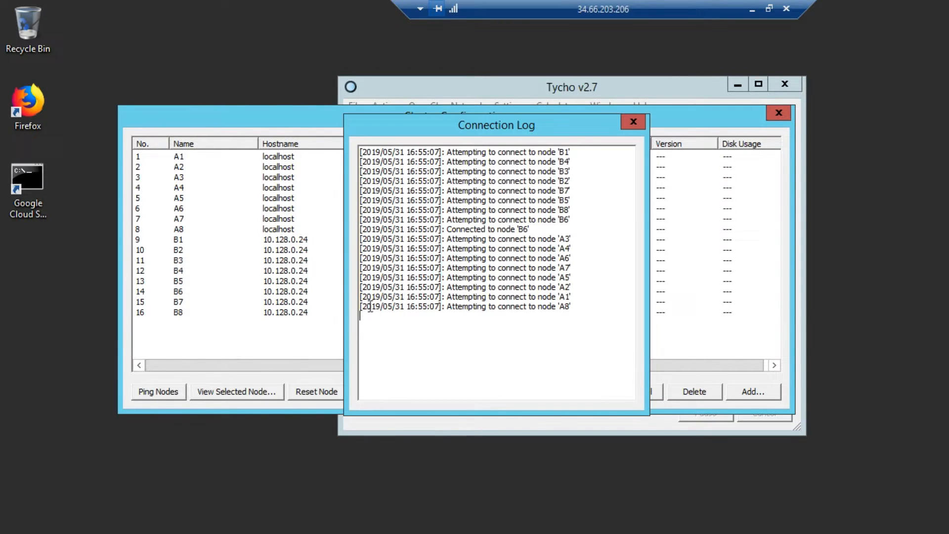
left_click_drag(406, 133, 754, 225)
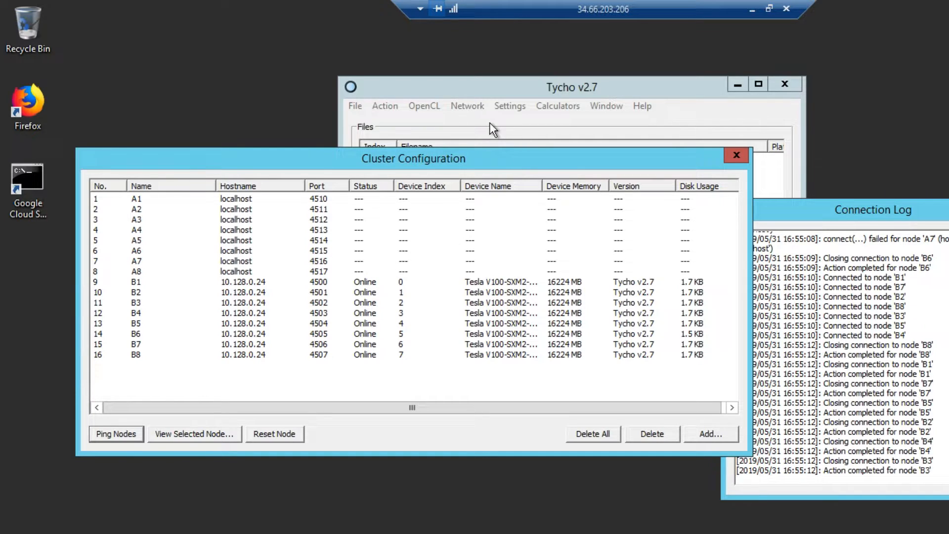
Launch the configured worker nodes on this machine and close the Local Configuration window
left_click(458, 105)
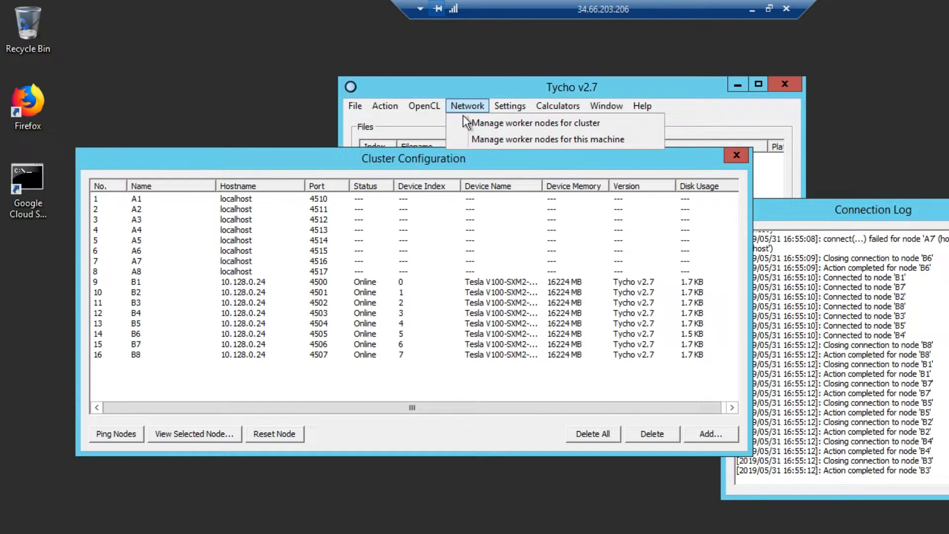
left_click(481, 137)
left_click(781, 426)
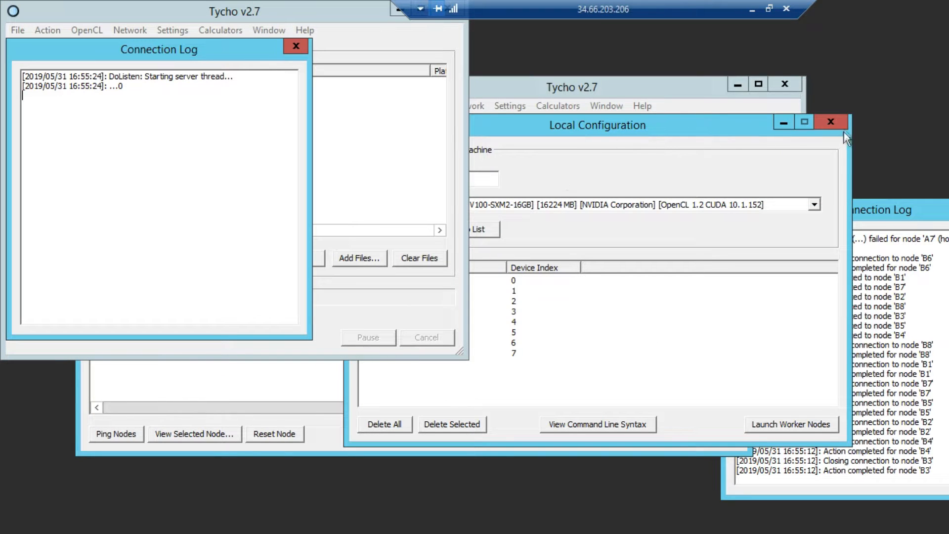
left_click(832, 122)
Ping the cluster nodes again, move the Cluster Configuration window to check their status, and close it
left_click(121, 435)
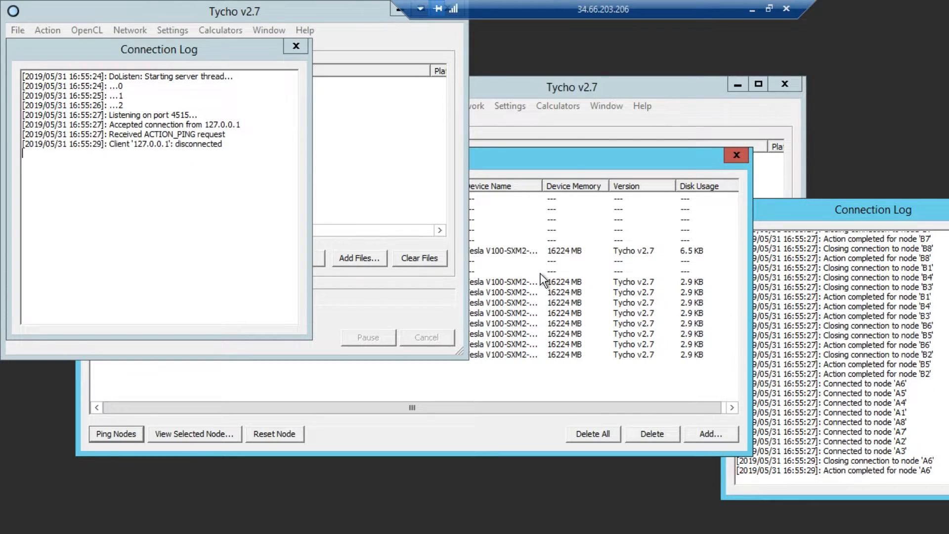
left_click_drag(552, 168, 701, 149)
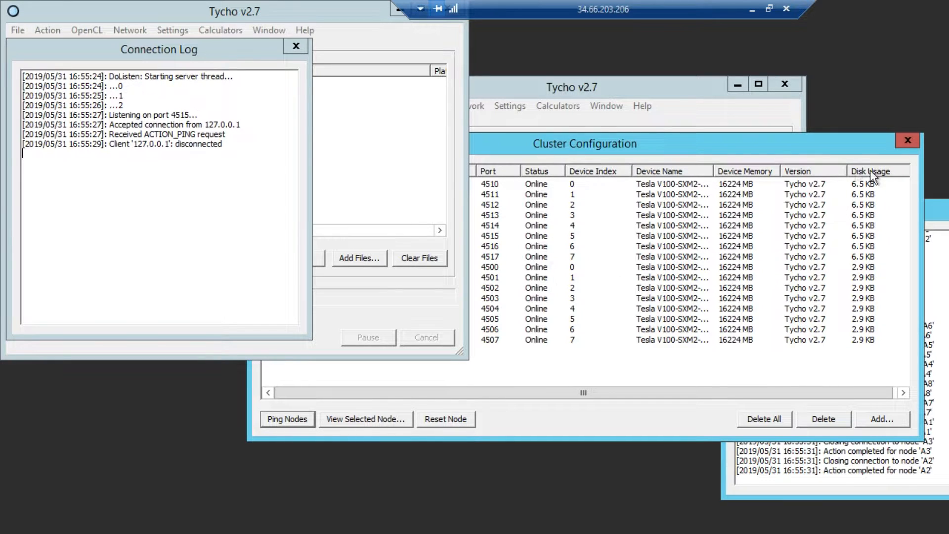
left_click(908, 140)
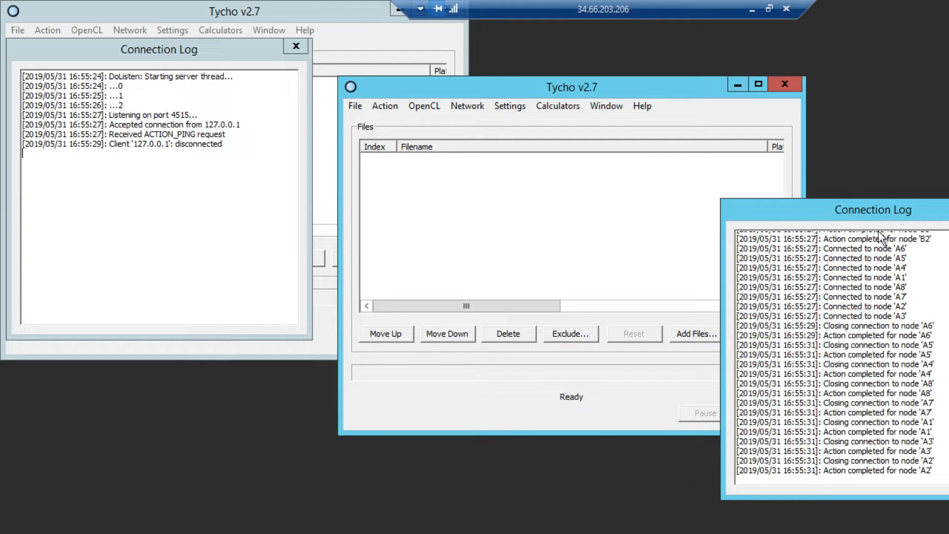
left_click_drag(610, 87, 638, 147)
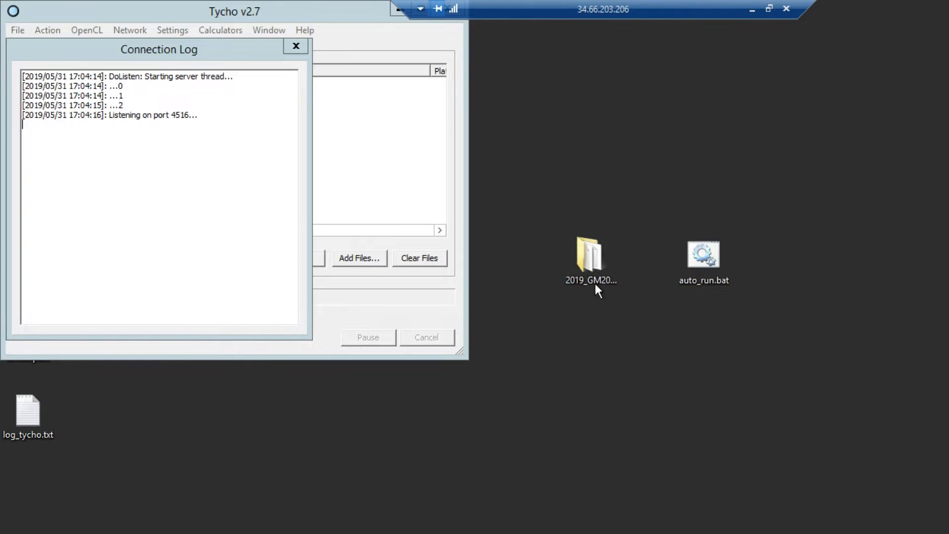
Open the 2019_GM20-r1-d-a-c-n folder on the desktop, look through its image files to the end, and close it
left_click(588, 269)
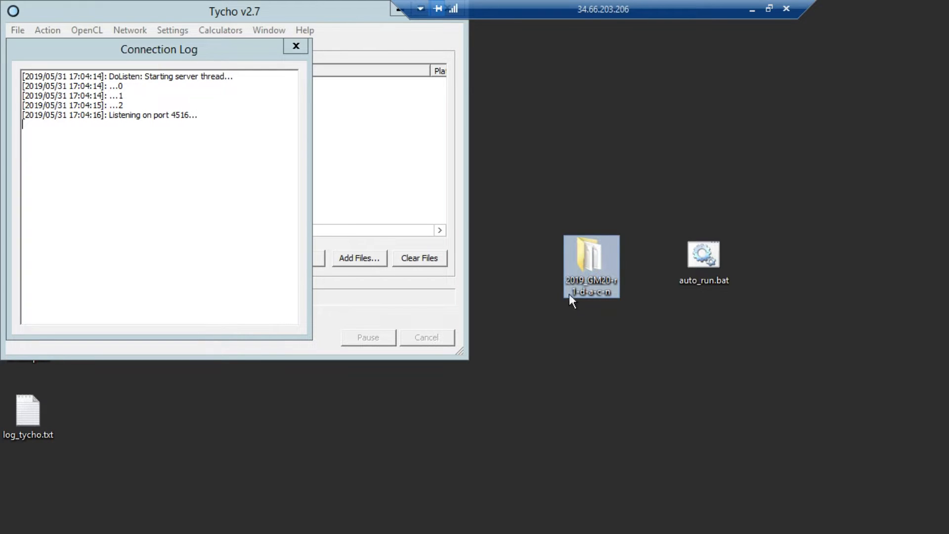
mouse_move(600, 294)
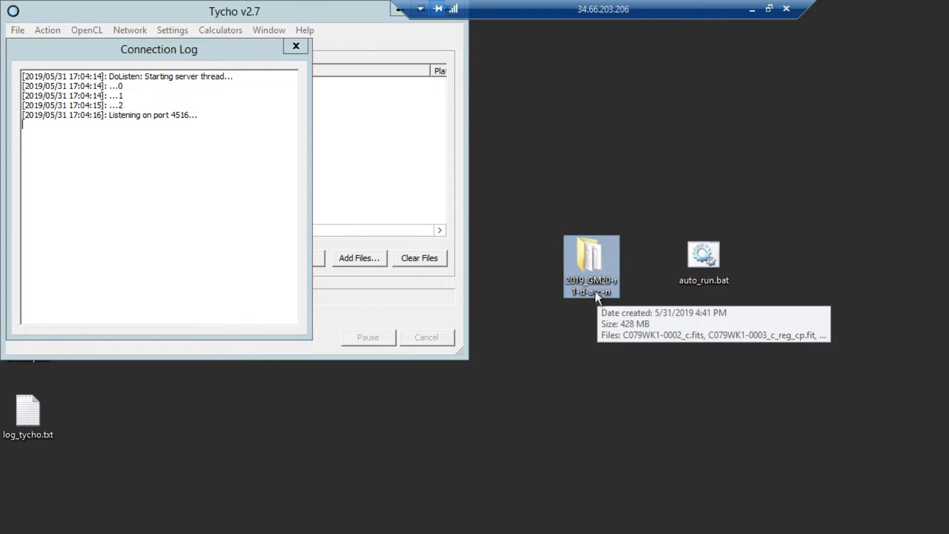
double_click(589, 289)
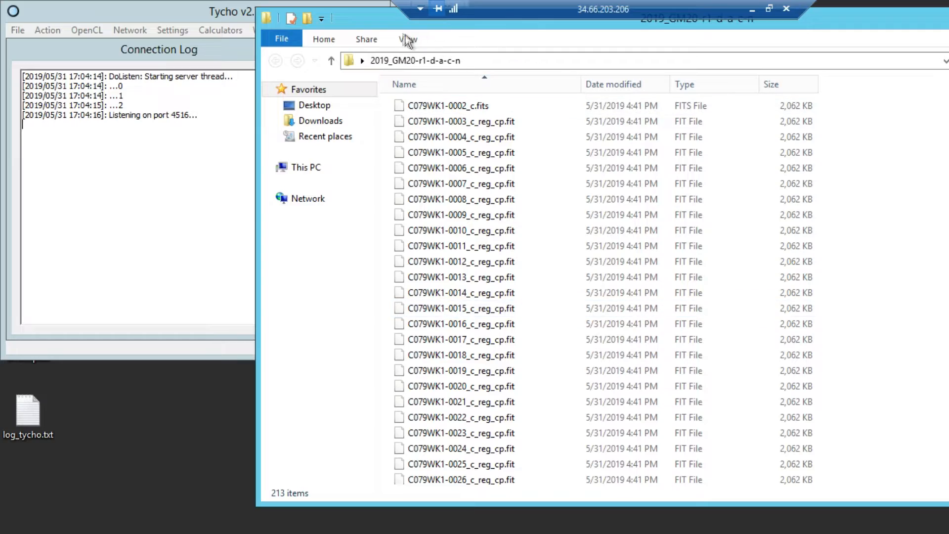
scroll(494, 292, "down", 20)
scroll(494, 292, "down", 20)
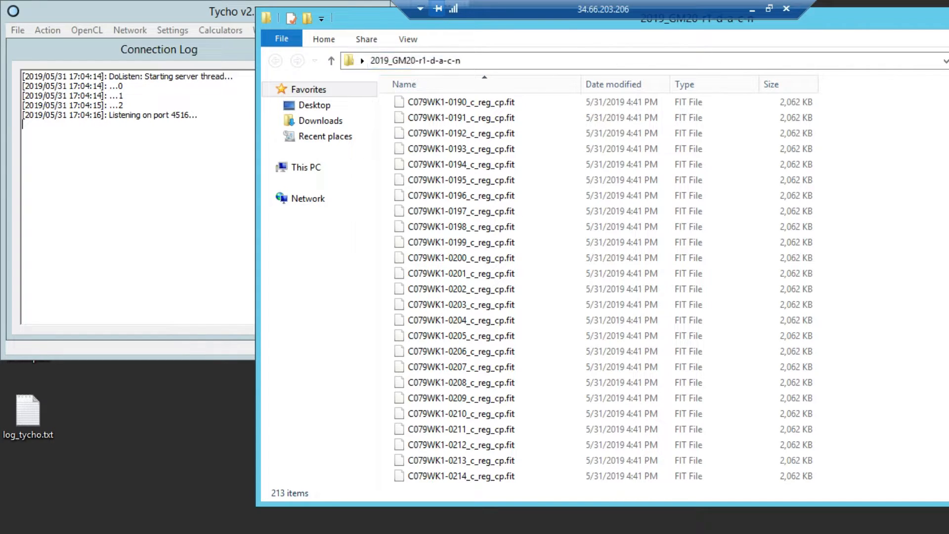
left_click(948, 15)
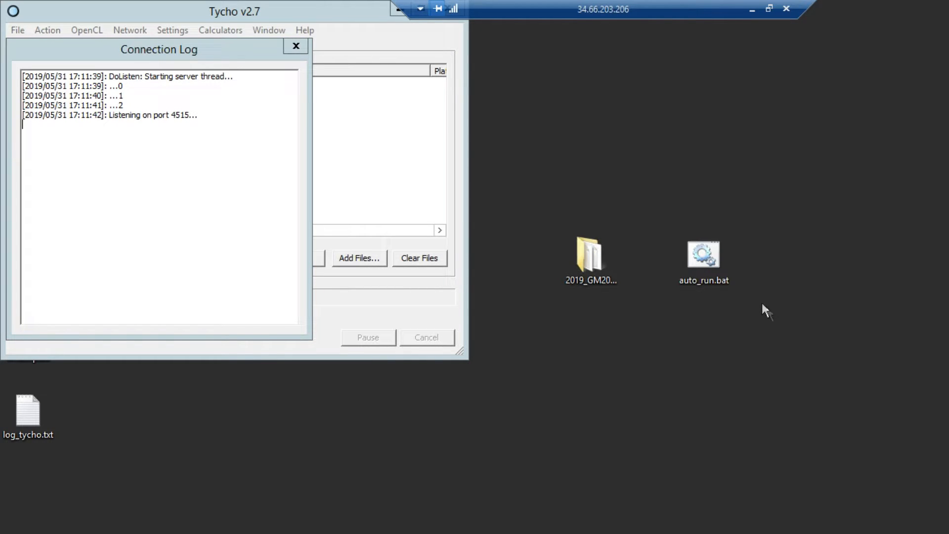
Open auto_run.bat in Notepad, examine the Tycho command with its mode and dataset folder path, and close the file
right_click(709, 274)
left_click(693, 263)
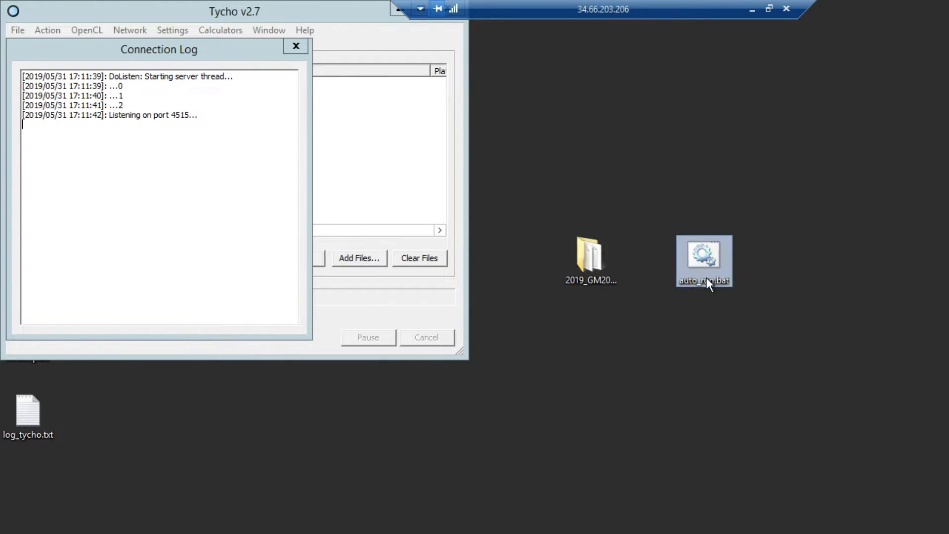
right_click(685, 261)
left_click(720, 286)
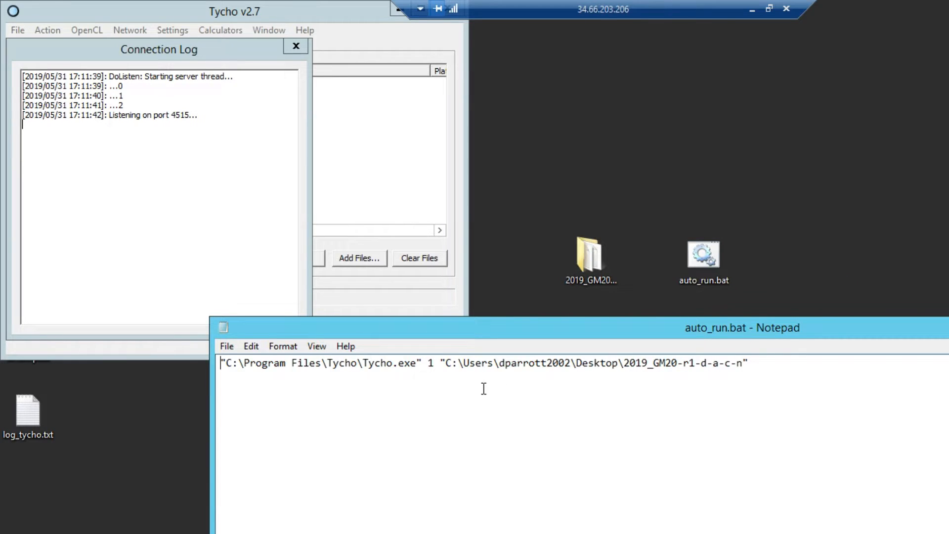
left_click(240, 380)
left_click(498, 367)
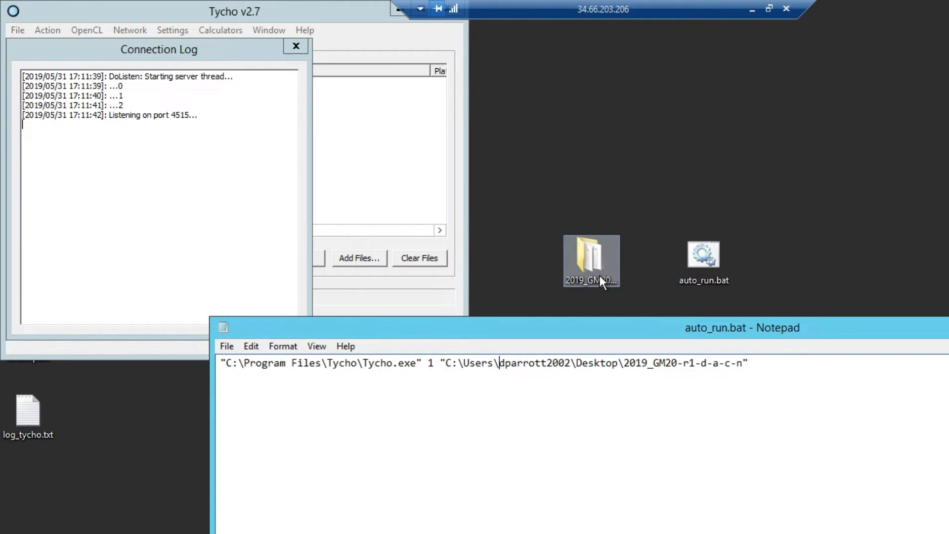
left_click(241, 375)
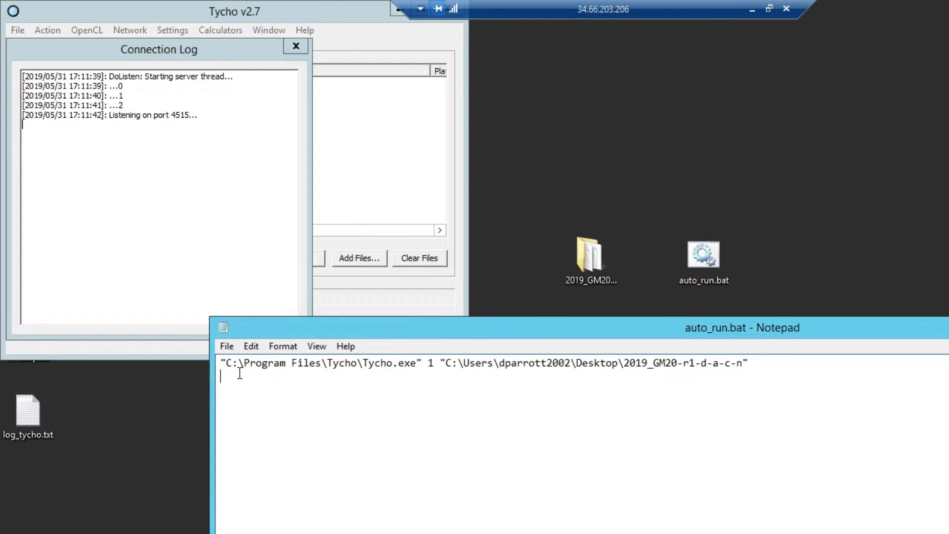
double_click(221, 328)
Run auto_run.bat to process the dataset on the cluster, and arrange the Connection Log and Cluster Status windows for monitoring
double_click(697, 268)
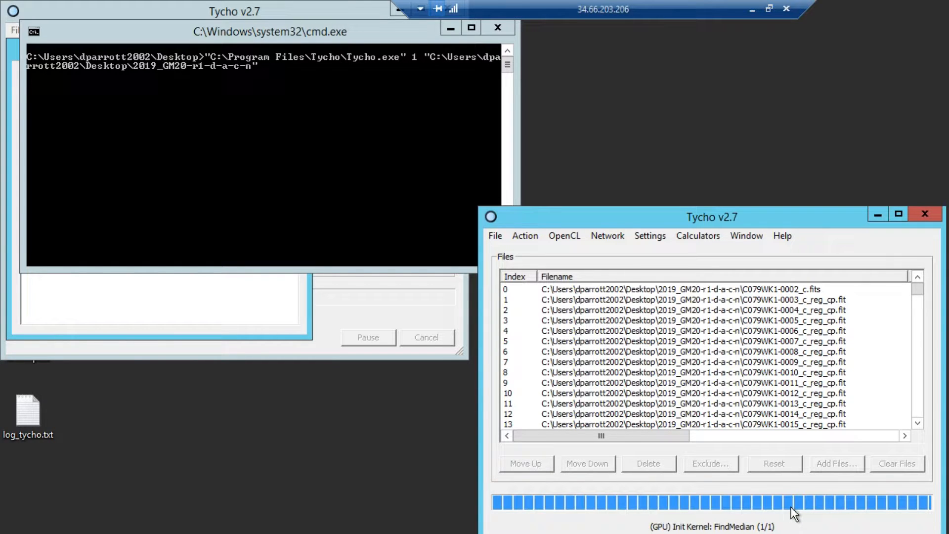
left_click_drag(687, 255, 407, 139)
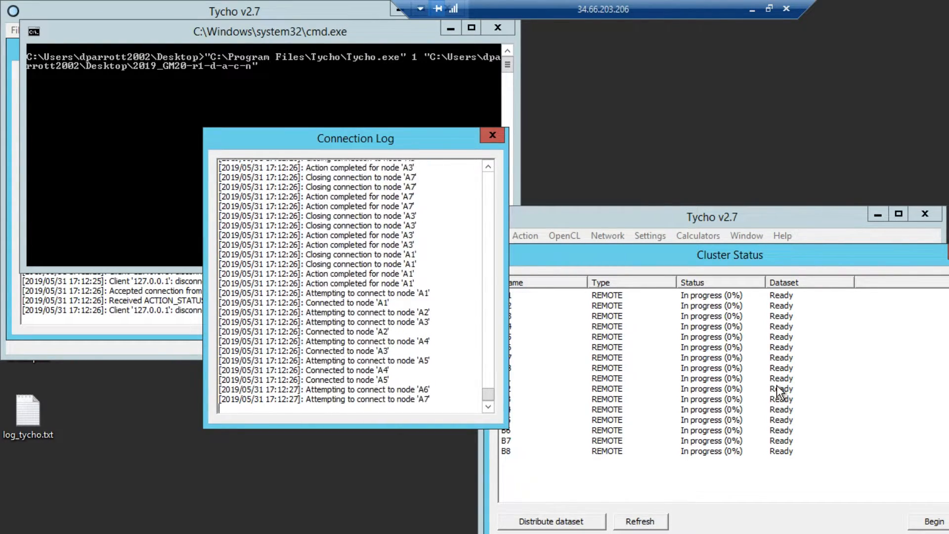
left_click_drag(742, 257, 704, 149)
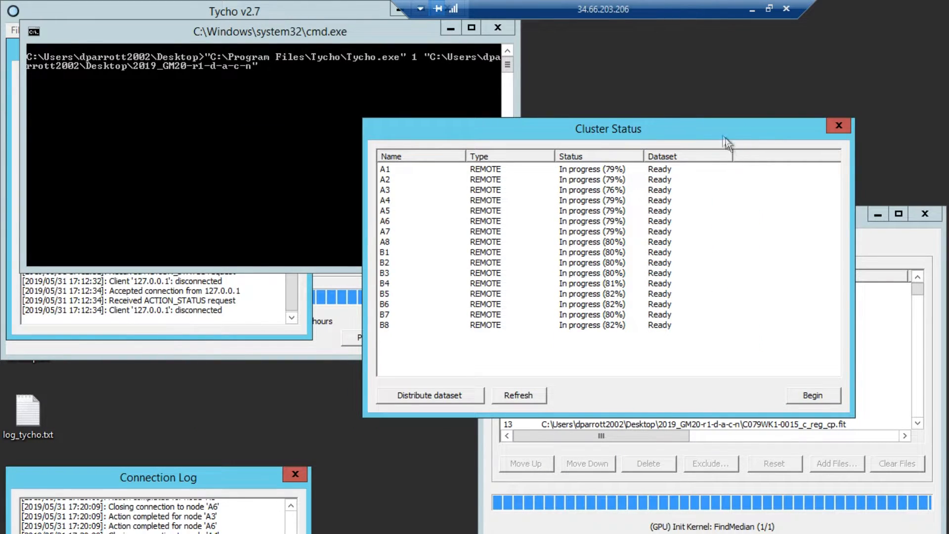
Reposition the Cluster Status window and monitor the progress of all the nodes
left_click_drag(693, 128, 655, 137)
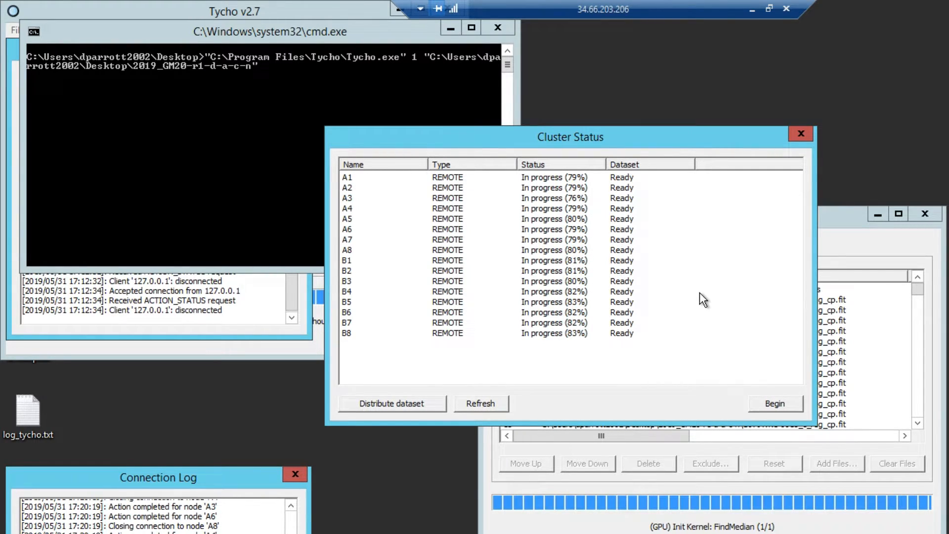
left_click_drag(636, 135, 672, 140)
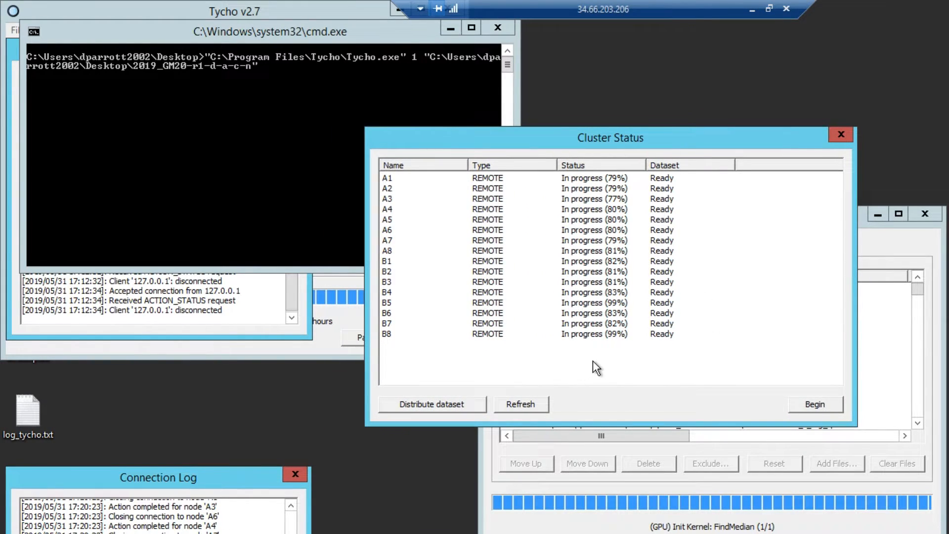
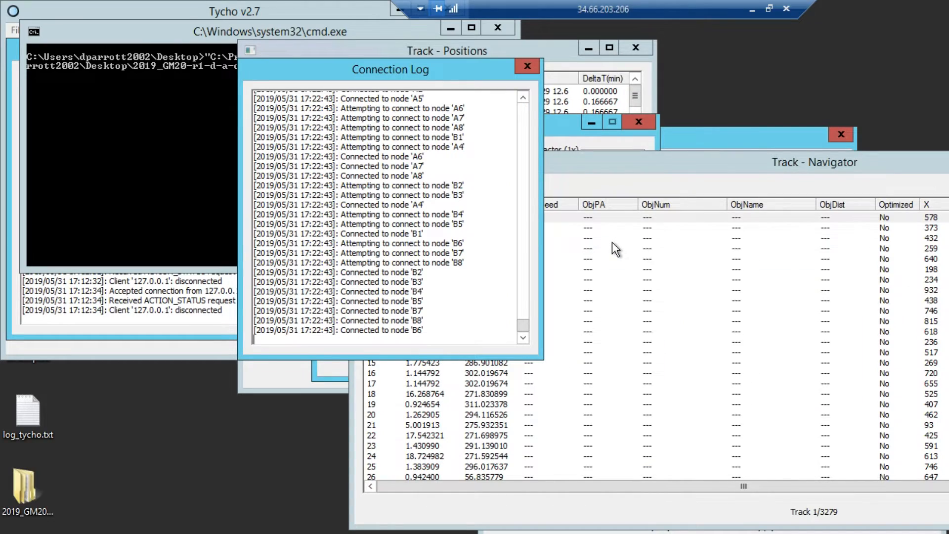
Bring the Track Navigator forward and open the track file's metadata to examine the run time, vector count and search settings
left_click_drag(634, 178, 412, 148)
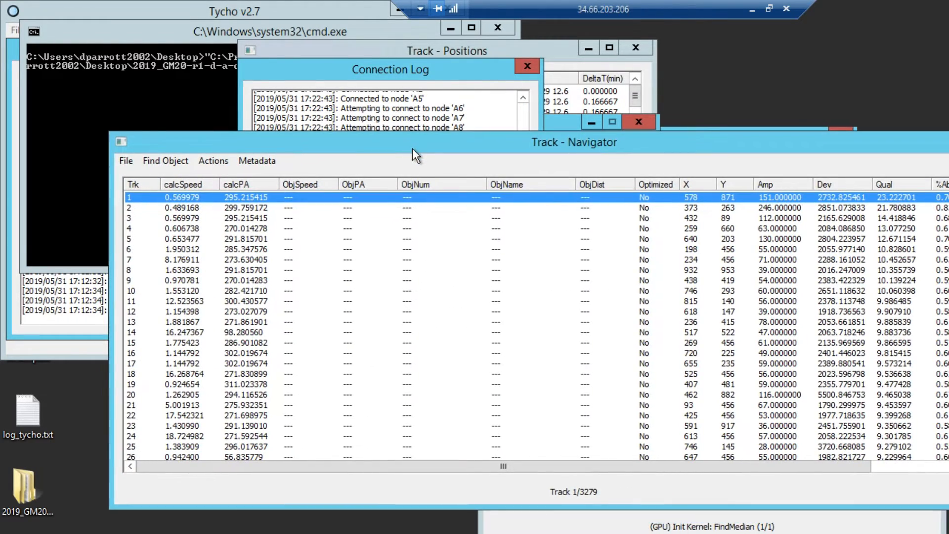
left_click(259, 160)
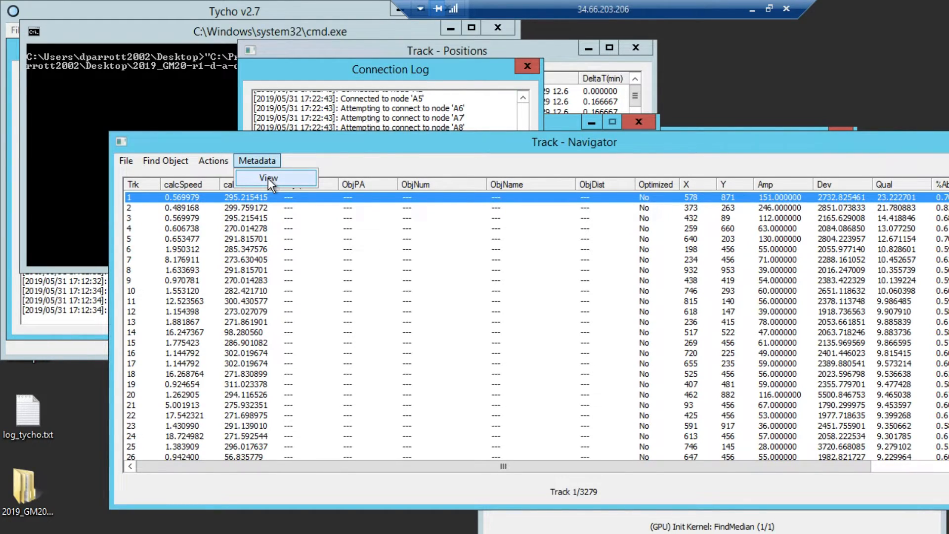
left_click(268, 178)
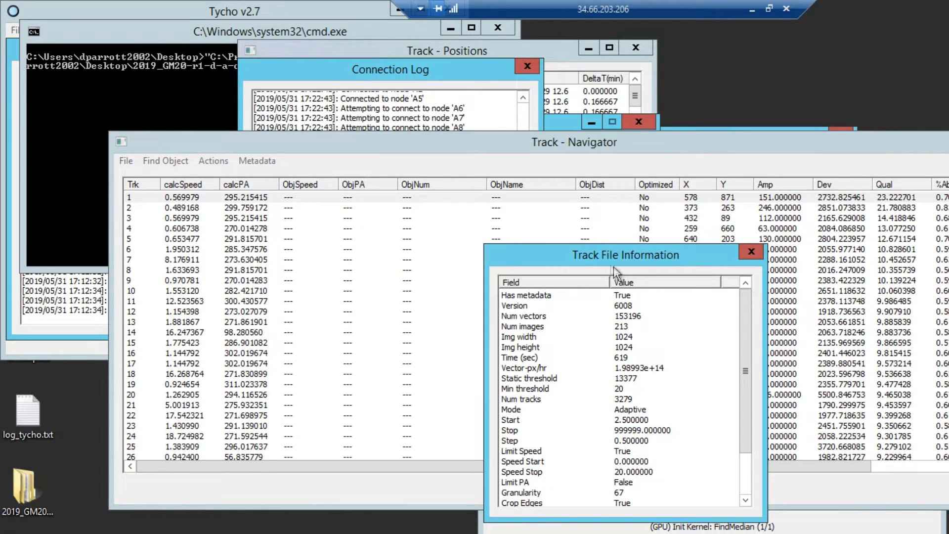
left_click_drag(571, 259, 511, 214)
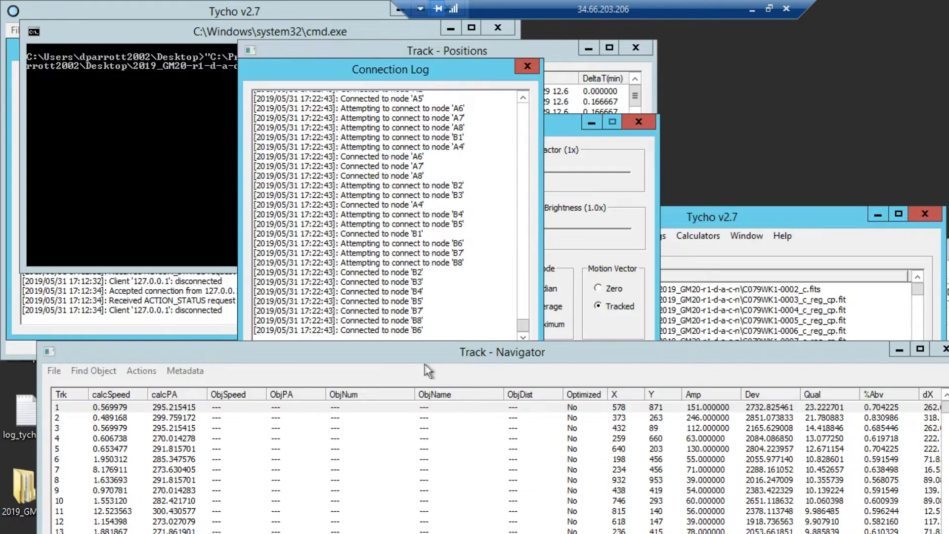
Reposition the Track Navigator and identify the known objects among the detected tracks
left_click_drag(425, 364, 551, 239)
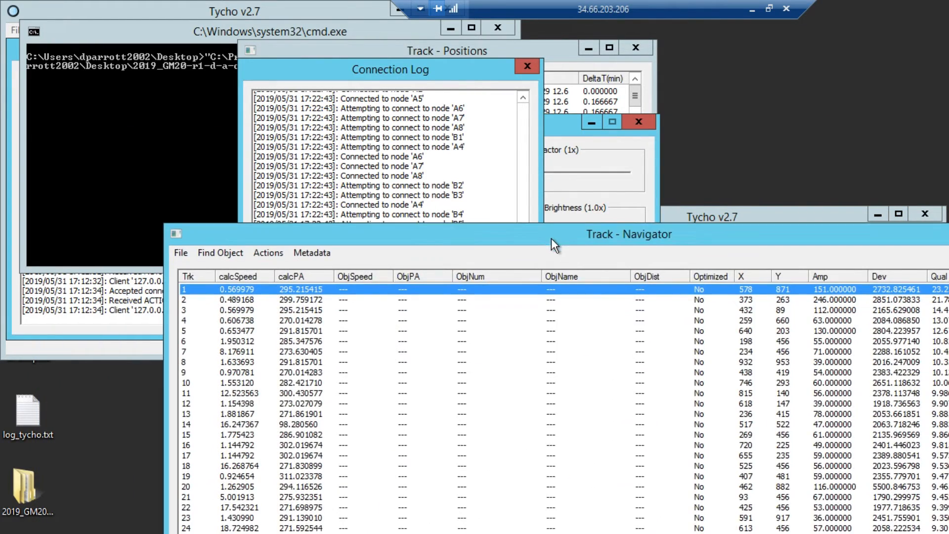
left_click(182, 251)
left_click(197, 267)
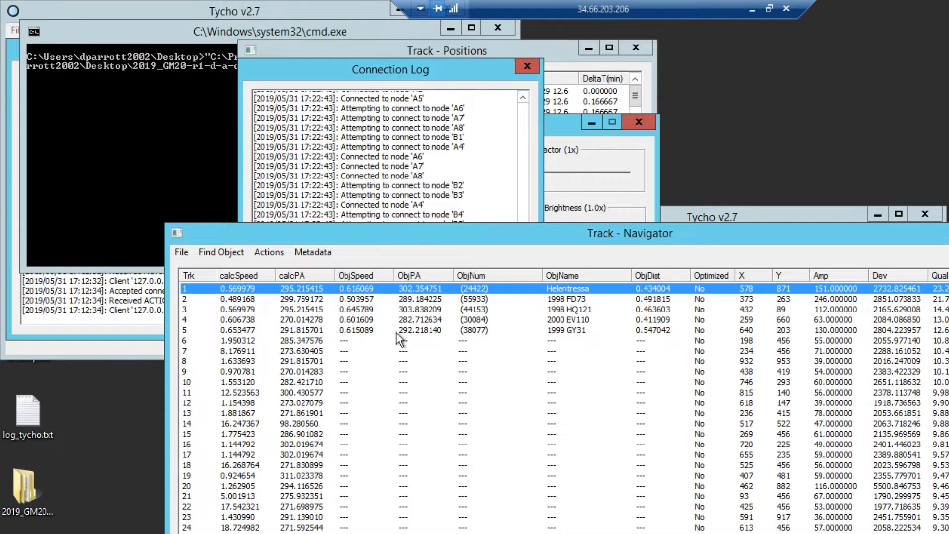
Load the track of 1999 GY31, spread out its windows, and set the Track - Combine zoom factor to 2x
left_click(450, 329)
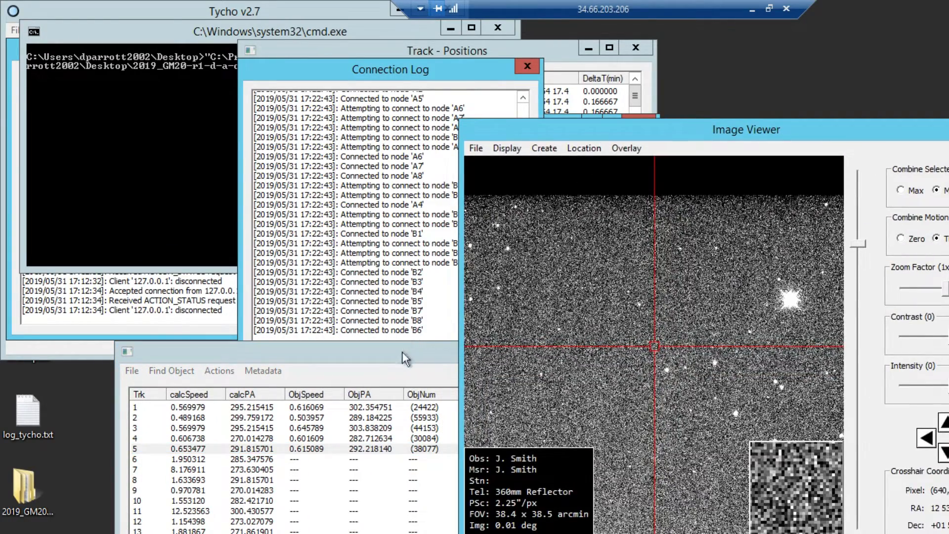
left_click_drag(402, 351, 375, 413)
left_click_drag(728, 138, 642, 178)
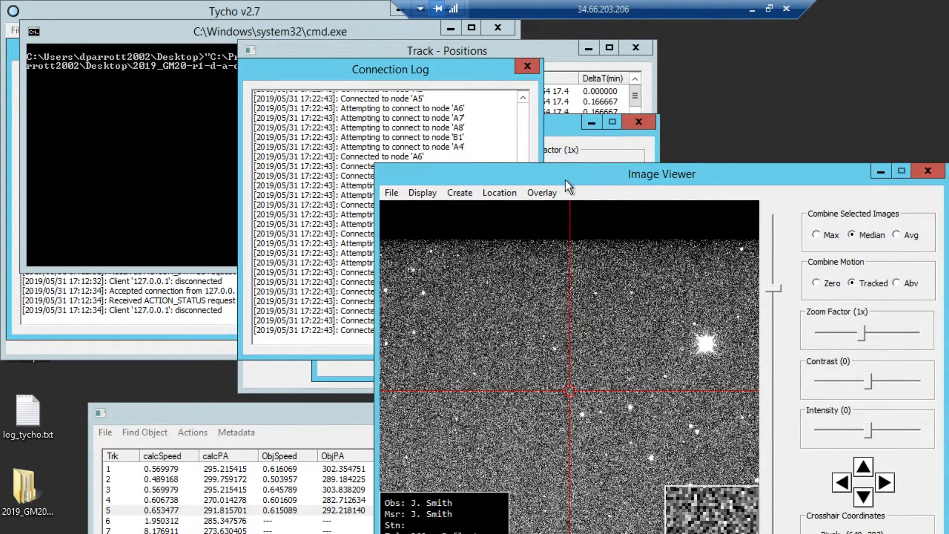
left_click_drag(550, 124, 277, 150)
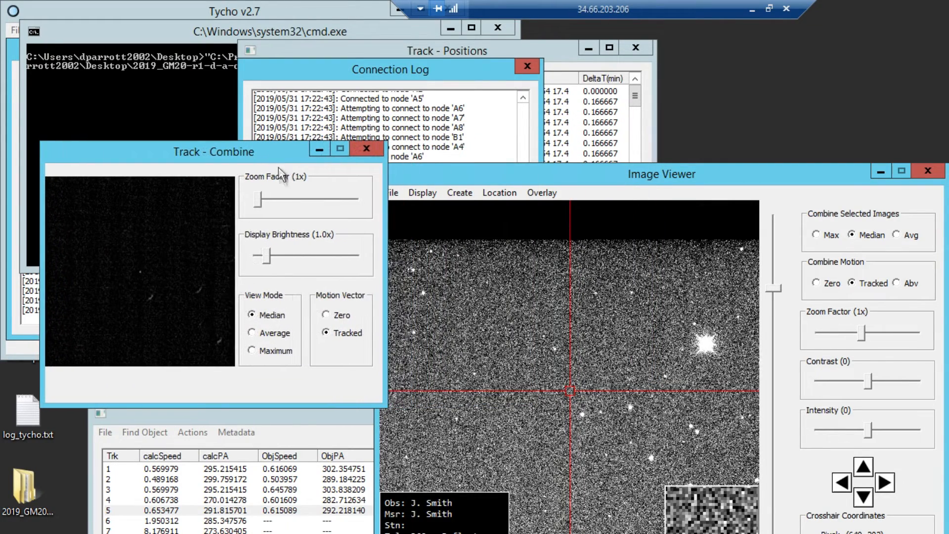
left_click_drag(258, 200, 281, 202)
Arrange the track positions list beside the Image Viewer and set the viewer's zoom factor to 2x
left_click_drag(595, 170, 948, 114)
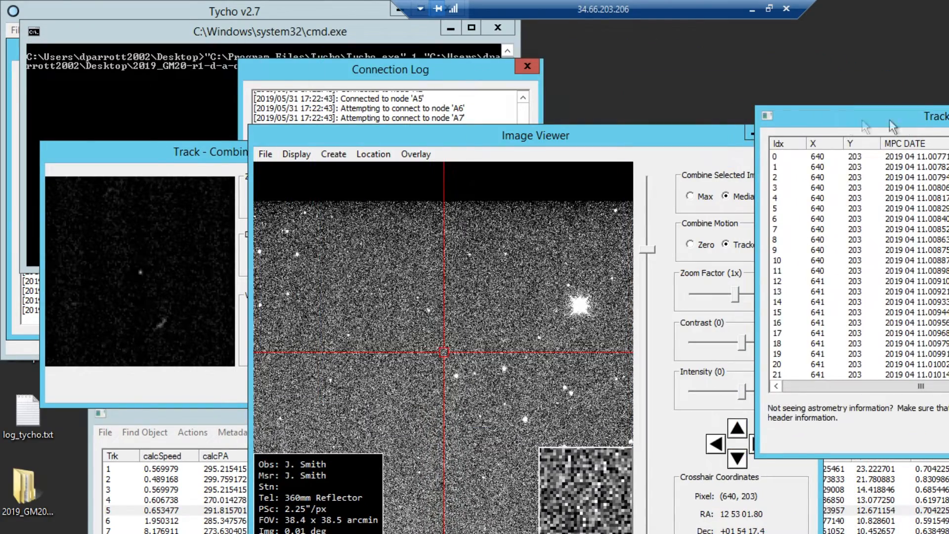
left_click_drag(892, 126, 948, 132)
left_click_drag(692, 138, 695, 85)
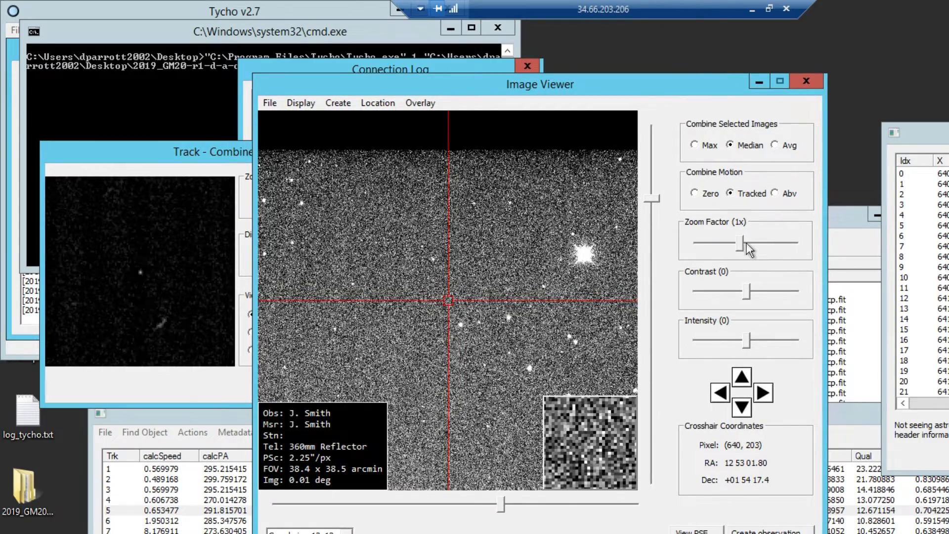
left_click_drag(745, 243, 758, 243)
Step through the 1999 GY31 track's individual images from index 0 to 65 to look for the object at the crosshair
left_click(901, 174)
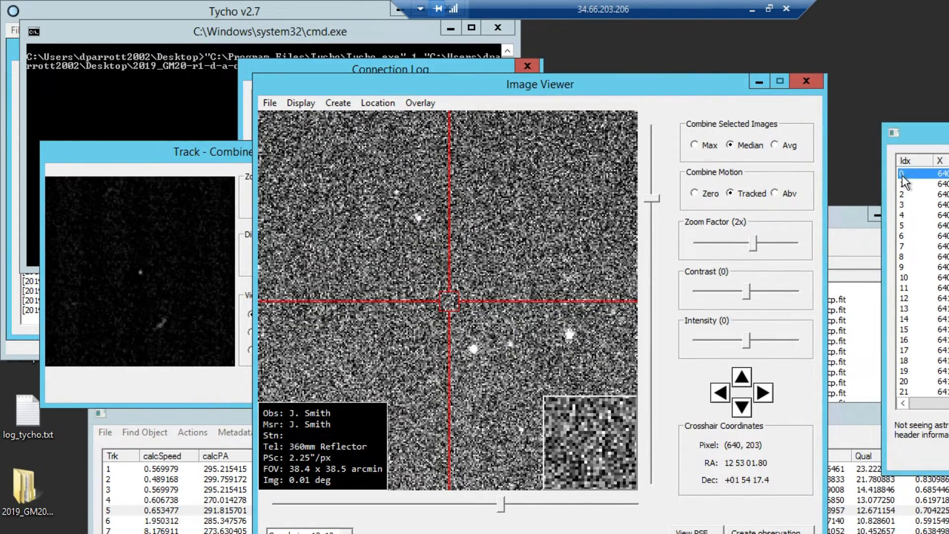
key("Down")
key("Down")
key("Down")
key("Down")
key("Down")
key("Down")
key("Down")
key("Down")
key("Down")
key("Down")
key("Down")
key("Down")
key("Down")
key("Down")
key("Down")
key("Down")
key("Down")
key("Down")
key("Down")
key("Down")
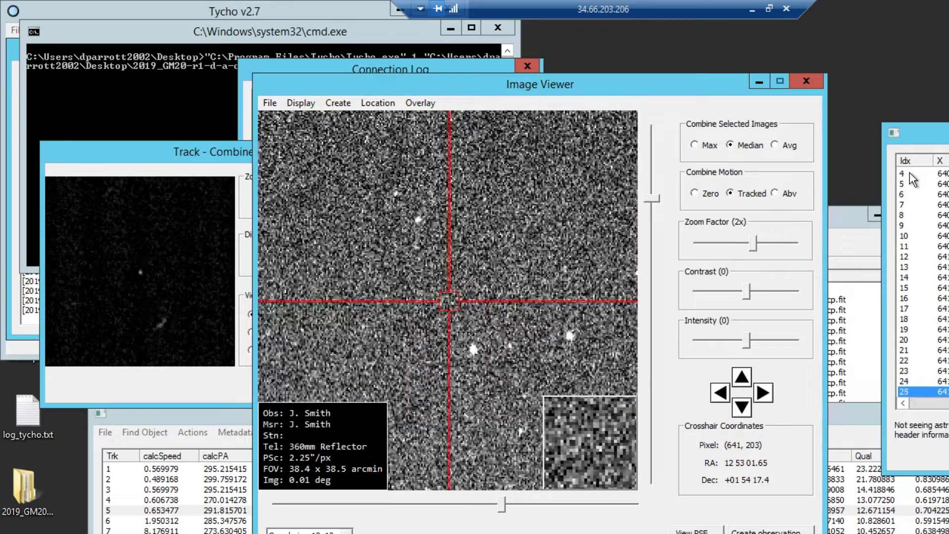
key("Down")
key("Down")
key("Down")
key("Down")
key("Down")
key("Down")
key("Down")
key("Down")
key("Down")
key("Down")
key("Down")
key("Down")
key("Down")
key("Down")
key("Down")
key("Down")
key("Down")
key("Down")
key("Down")
key("Down")
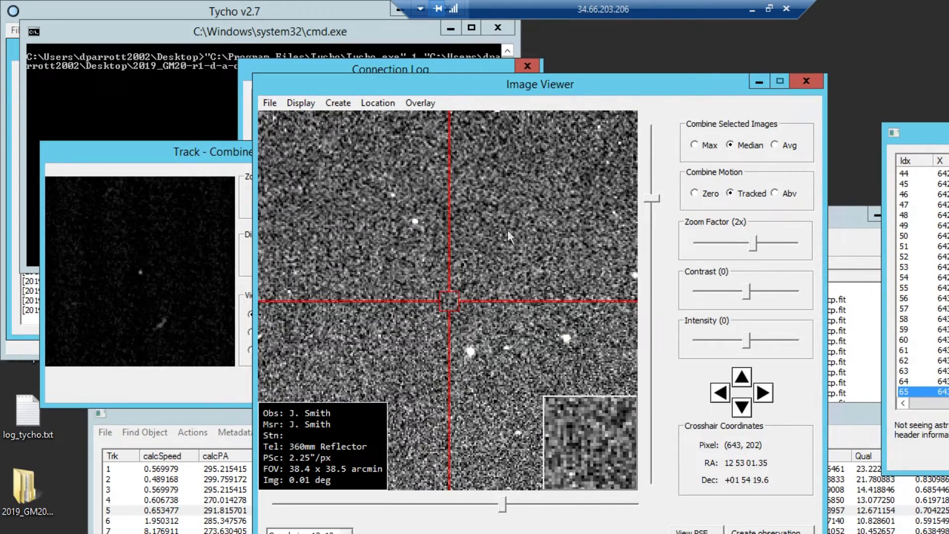
Select all the 1999 GY31 track positions through index 212 and combine their images by average
left_click(753, 245)
left_click(943, 204, "shift")
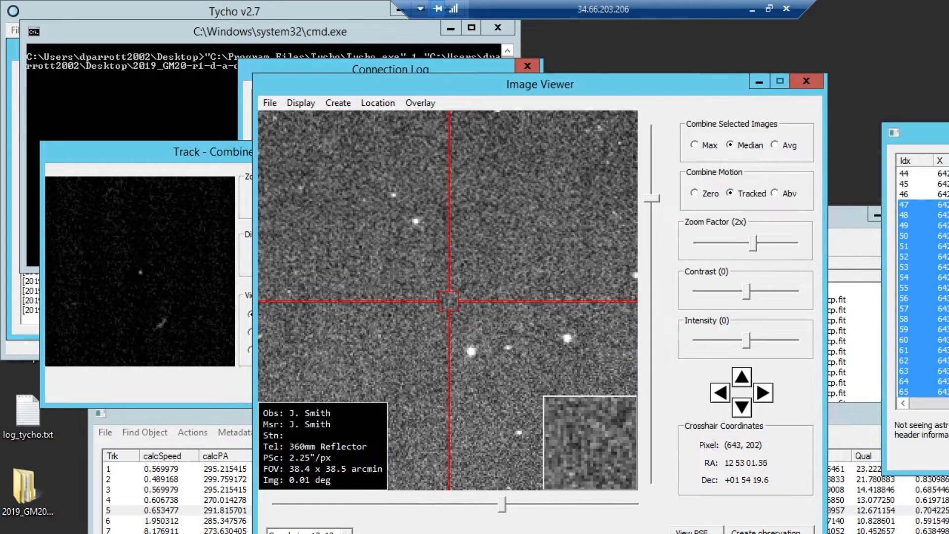
left_click(781, 146)
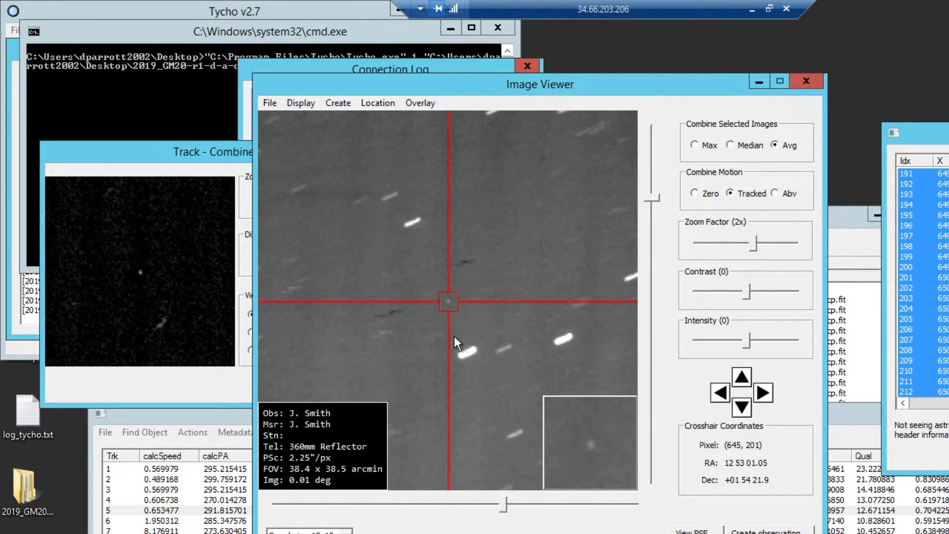
left_click_drag(749, 292, 535, 298)
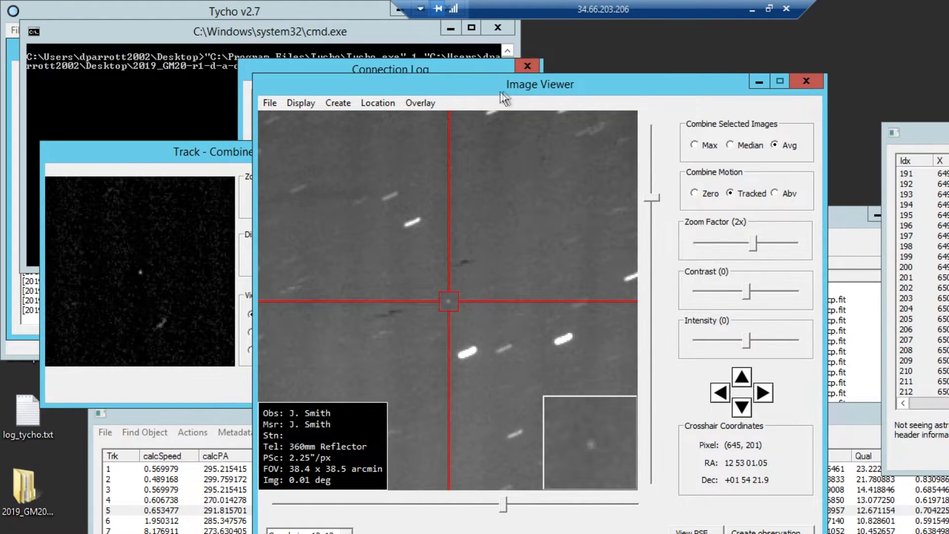
Load the track of 1998 HQ121 and stack all its images, index 0 to 212, in the Image Viewer
left_click_drag(501, 93, 547, 73)
left_click_drag(192, 416, 177, 346)
left_click(295, 419)
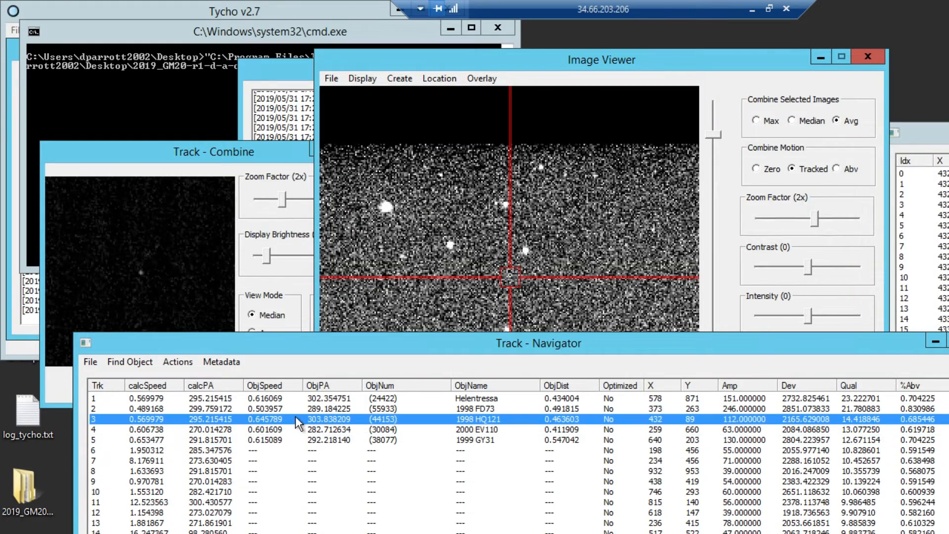
left_click_drag(479, 64, 369, 43)
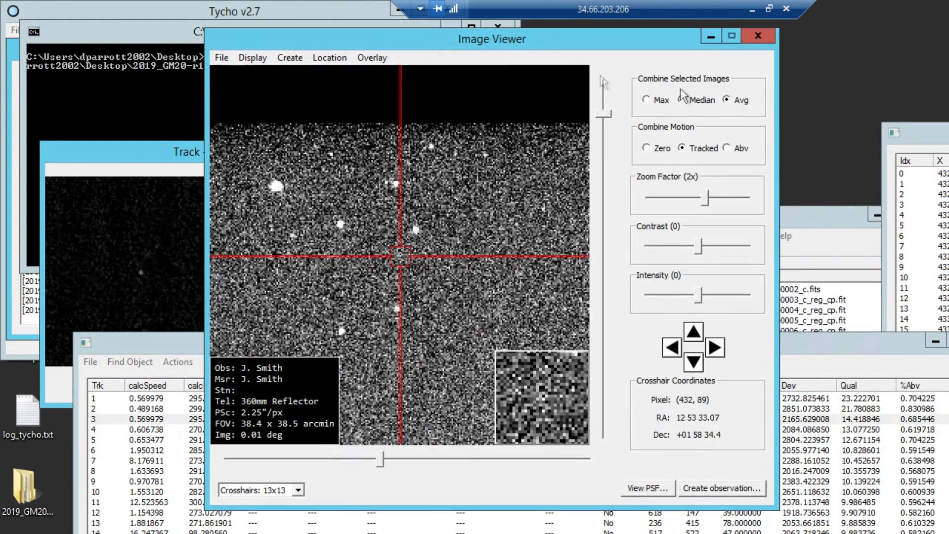
left_click_drag(912, 132, 829, 101)
scroll(856, 151, "down", 20)
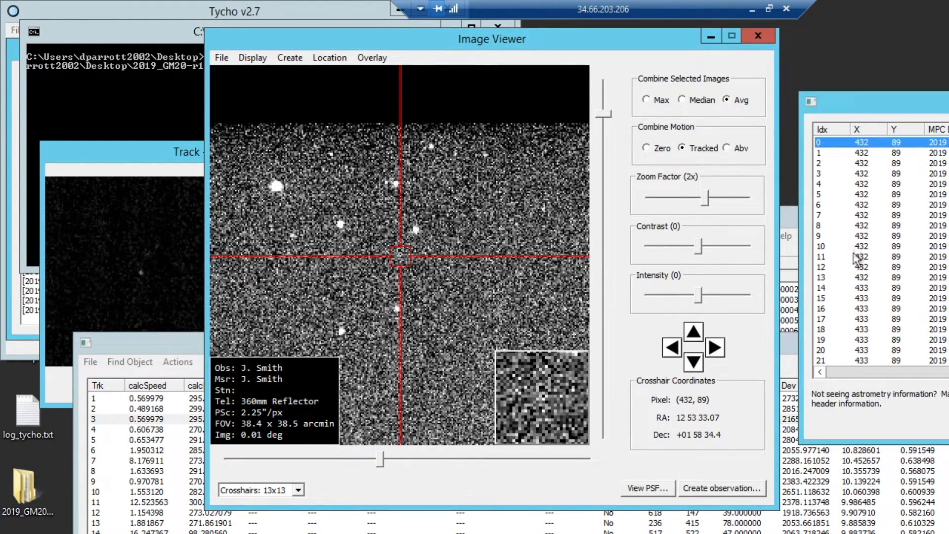
scroll(857, 350, "down", 20)
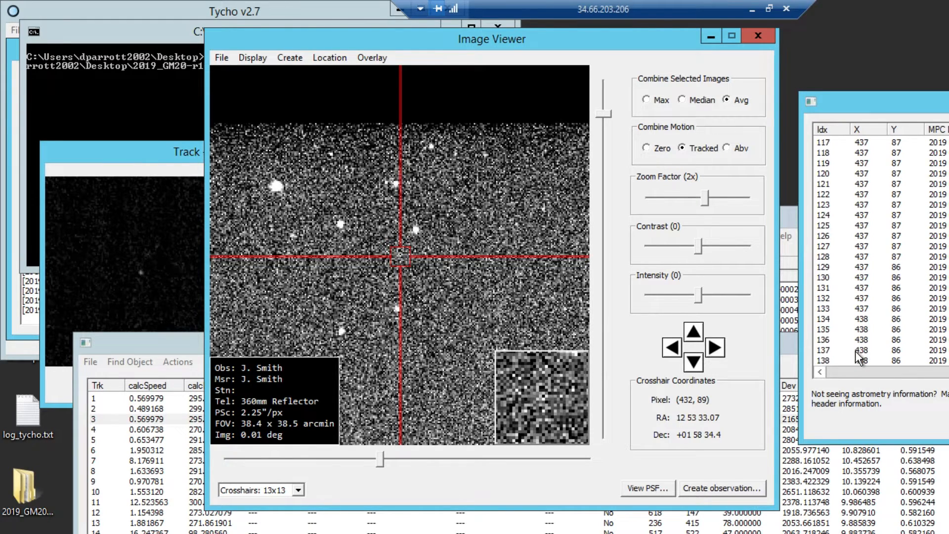
scroll(850, 353, "down", 6)
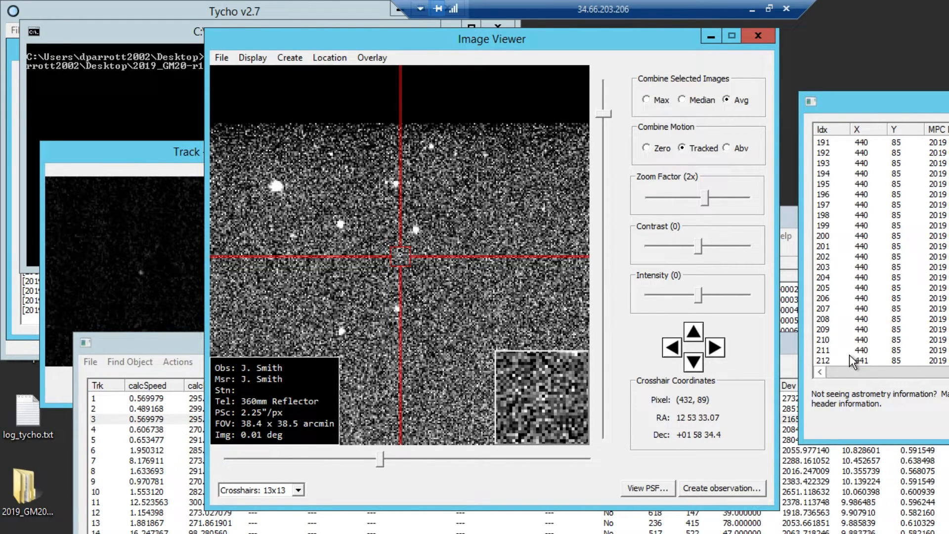
left_click(841, 360, "shift")
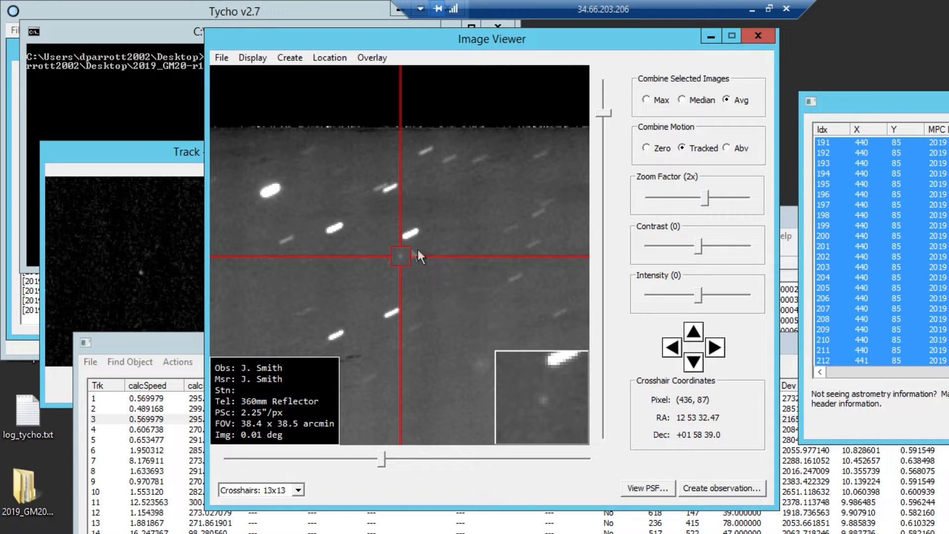
Bring the Track Navigator forward, load the unidentified track 6, and move Track - Combine fully into view
left_click_drag(174, 346, 193, 341)
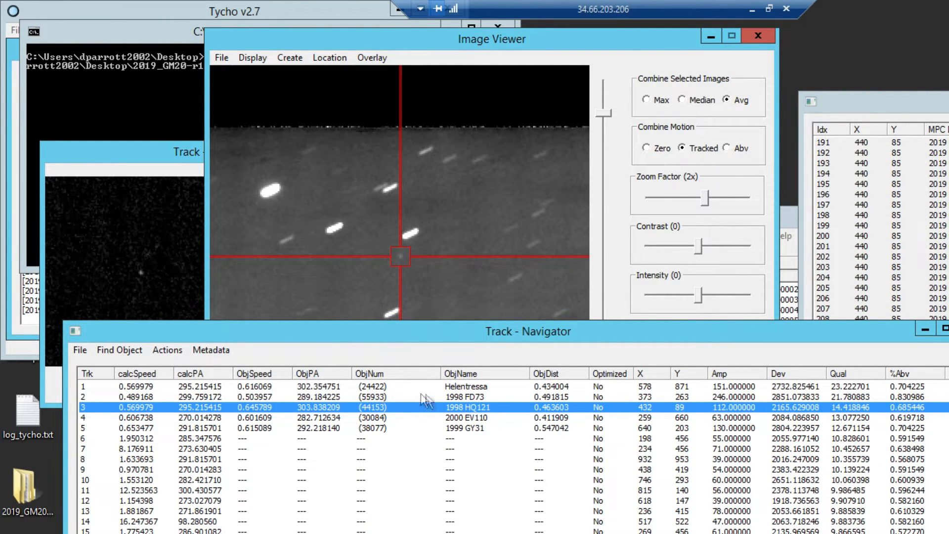
left_click_drag(420, 340, 456, 342)
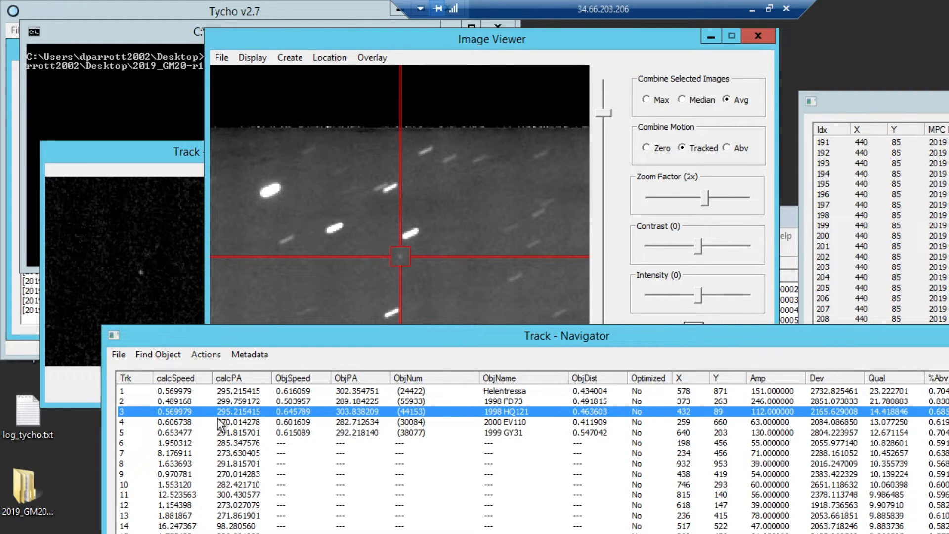
left_click_drag(239, 336, 225, 307)
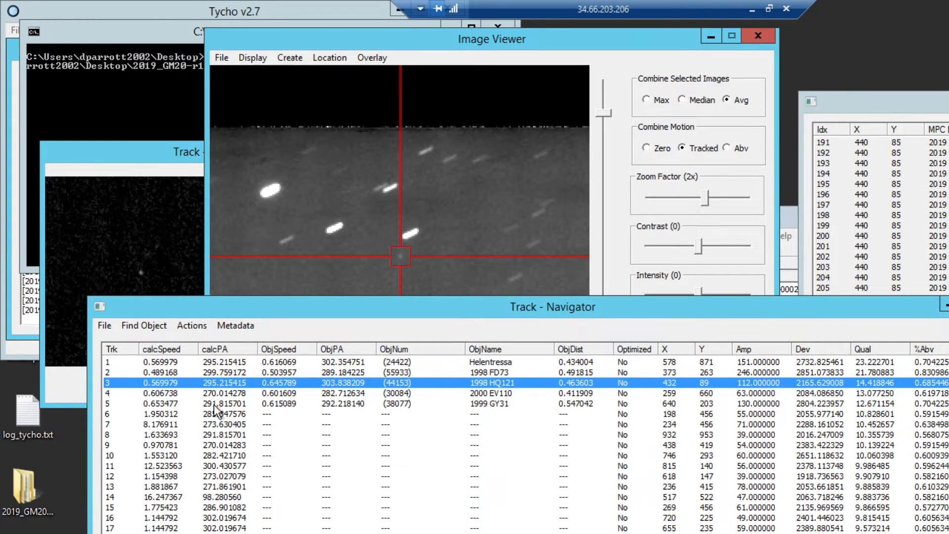
left_click(215, 413)
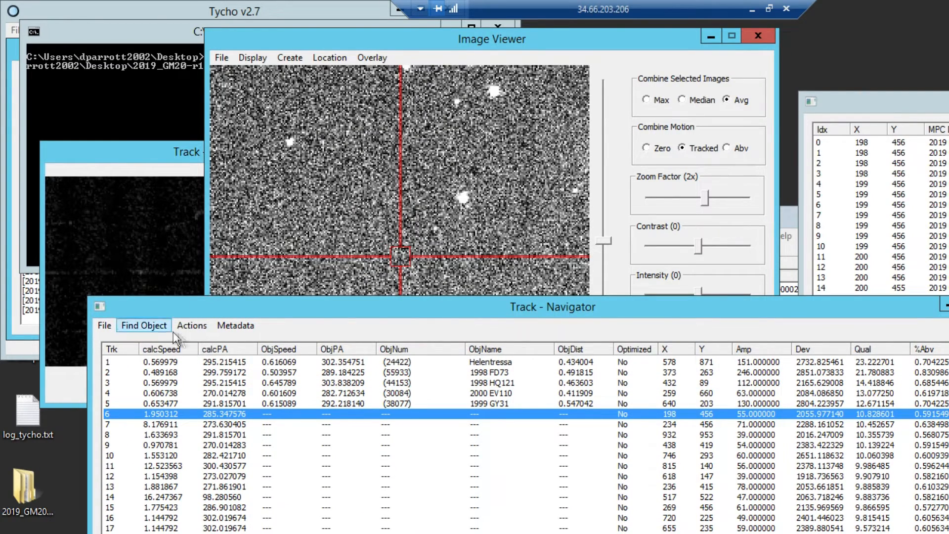
left_click_drag(158, 149, 132, 69)
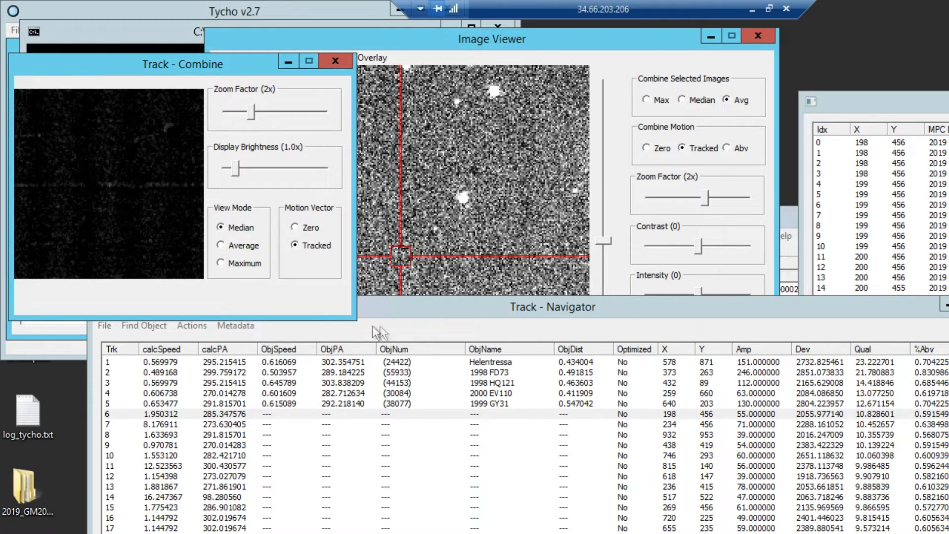
Load track 7 and raise the Track - Combine display brightness to 2.9x
left_click(342, 413)
key("Down")
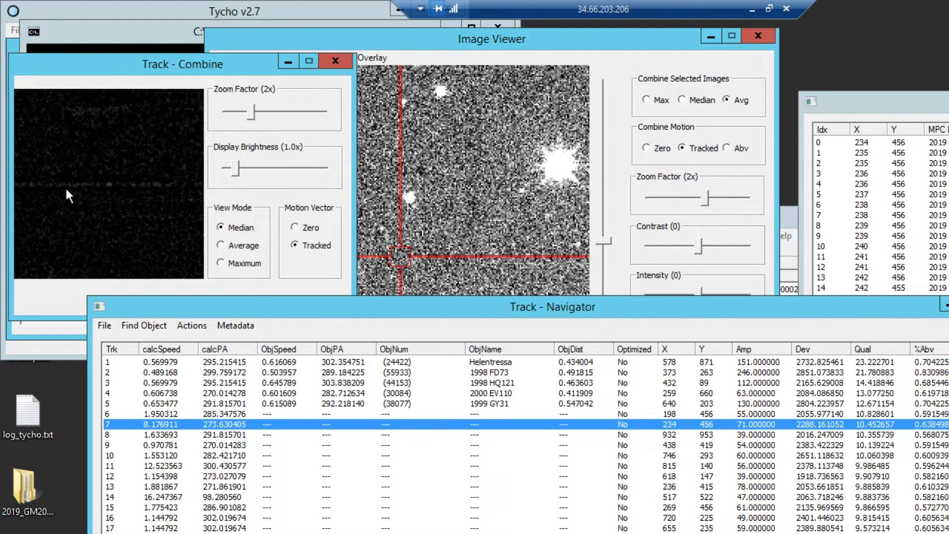
left_click_drag(235, 170, 256, 172)
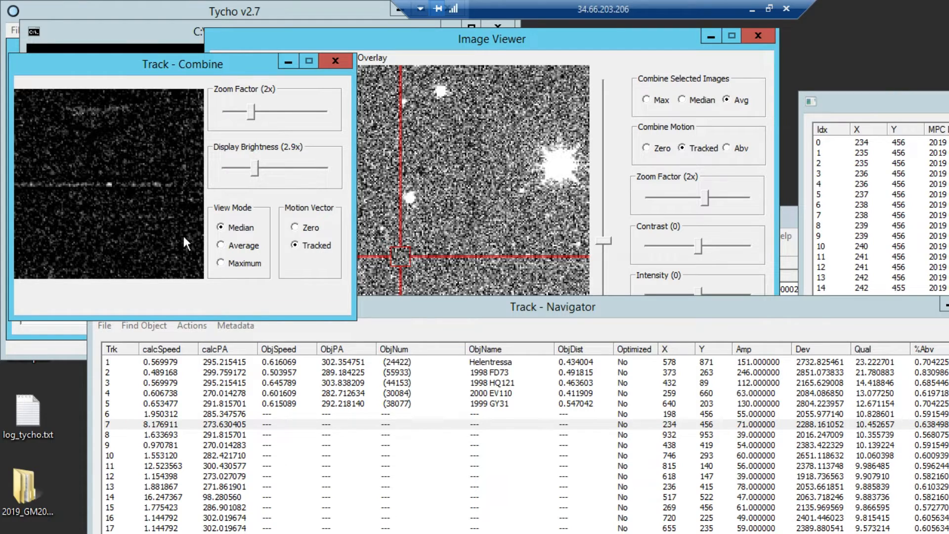
Step through tracks 8 and 9 to examine their combined images
left_click(287, 425)
left_click(289, 435)
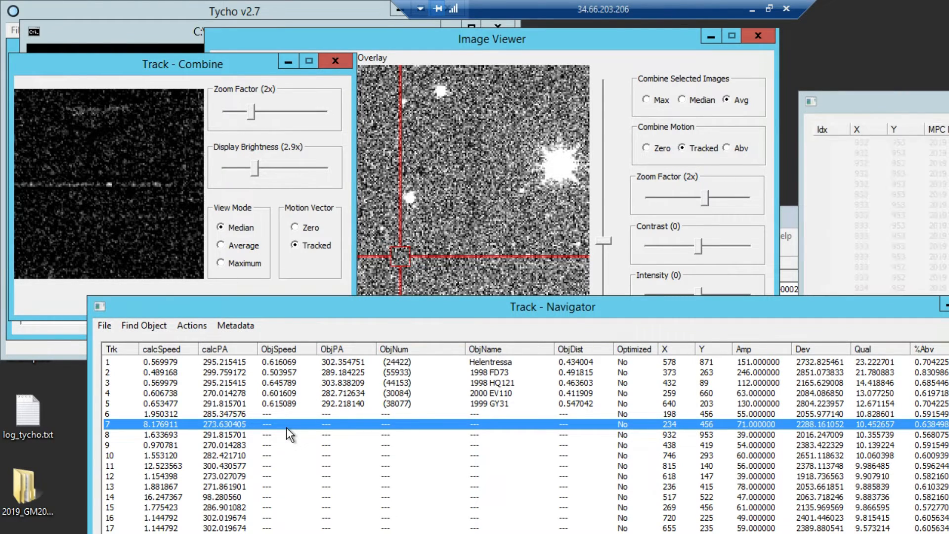
key("Down")
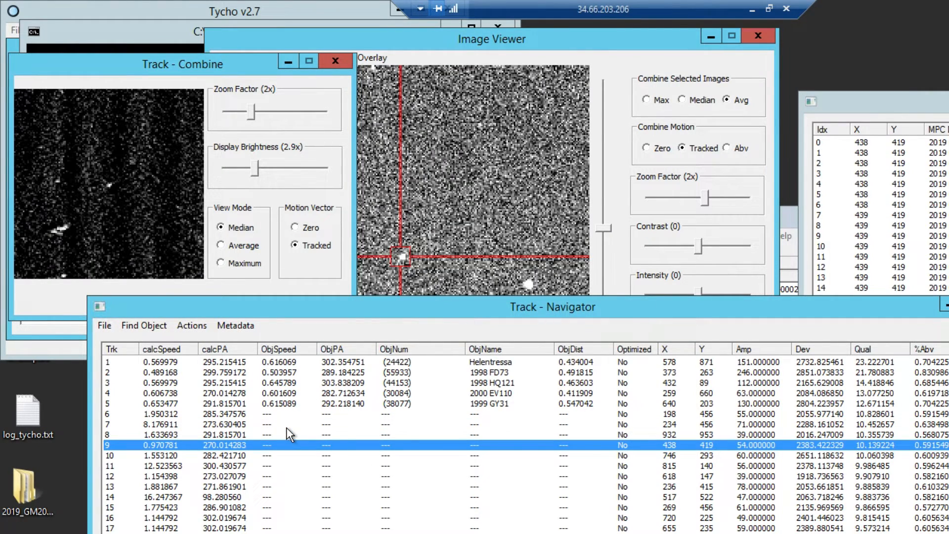
Step through tracks 10 to 14 to examine their combined images
key("Down")
key("Down")
key("Down")
key("Down")
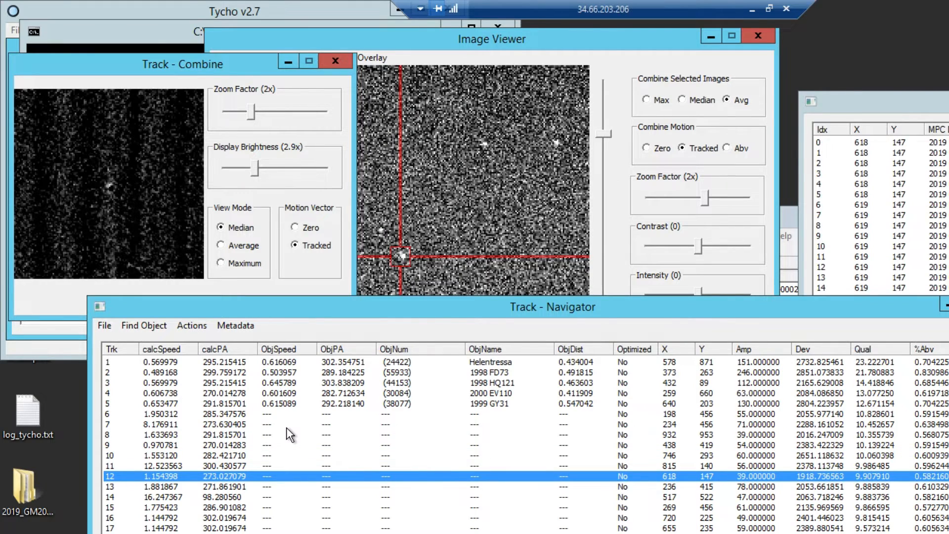
key("Down")
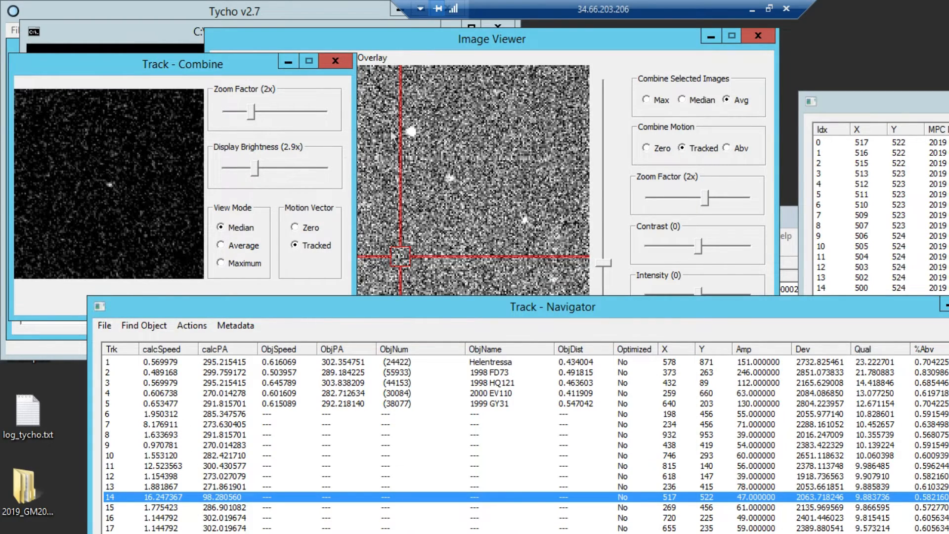
Bring the Image Viewer and Track - Positions forward and stack all of track 14's images, index 0 to 212
left_click_drag(414, 47, 399, 27)
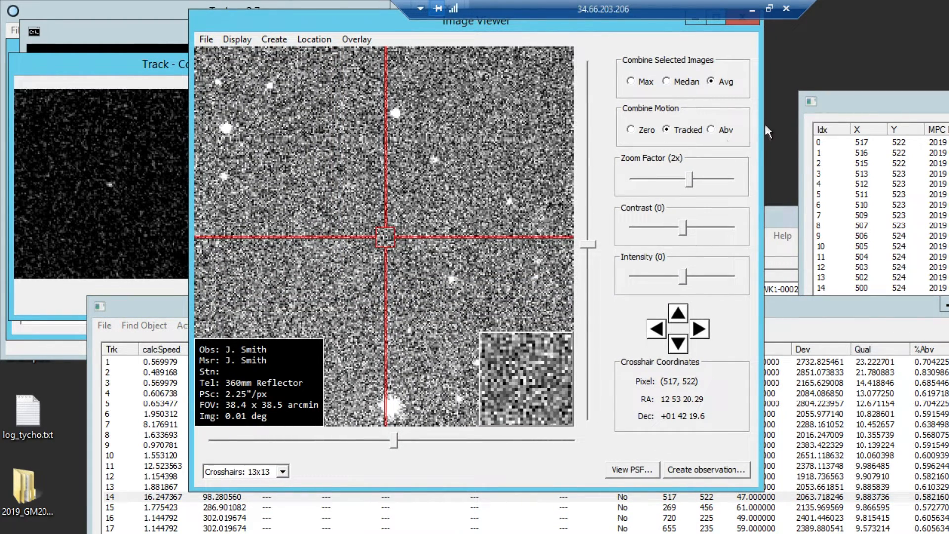
left_click_drag(835, 102, 778, 68)
left_click(785, 110)
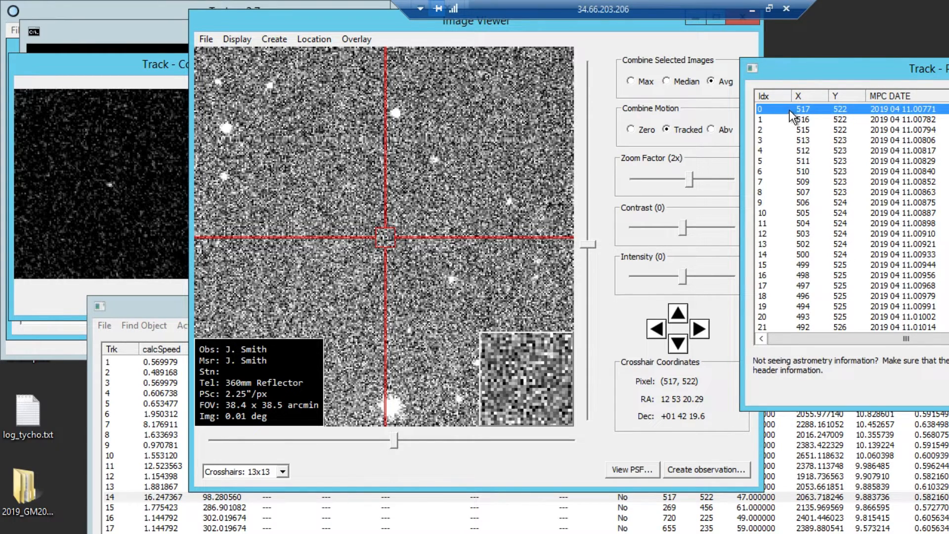
scroll(851, 218, "down", 20)
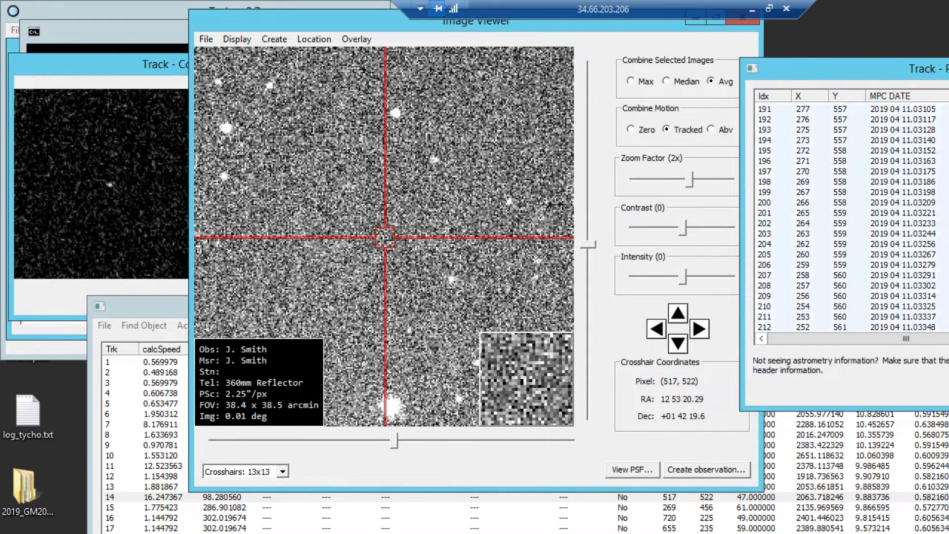
left_click(890, 327, "shift")
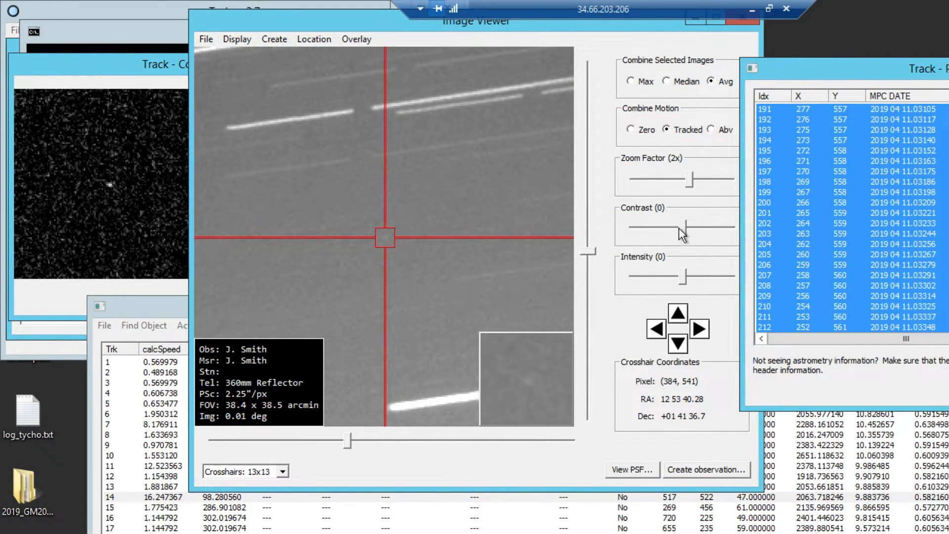
Inspect the stacked track 14 candidate at 0.25x and 4x zoom with contrast at 1000 and 910, and check its Track Navigator entry
left_click_drag(683, 228, 731, 232)
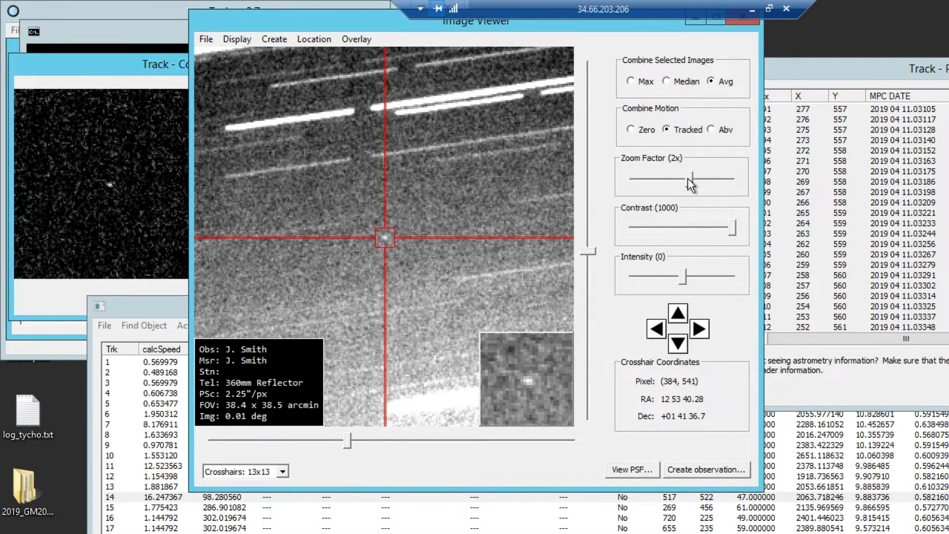
left_click_drag(687, 178, 663, 181)
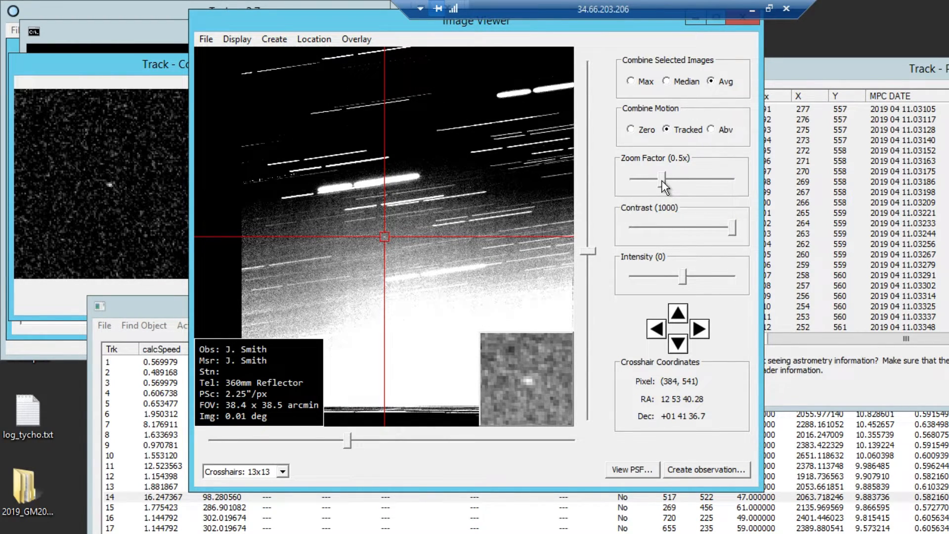
left_click_drag(665, 187, 648, 186)
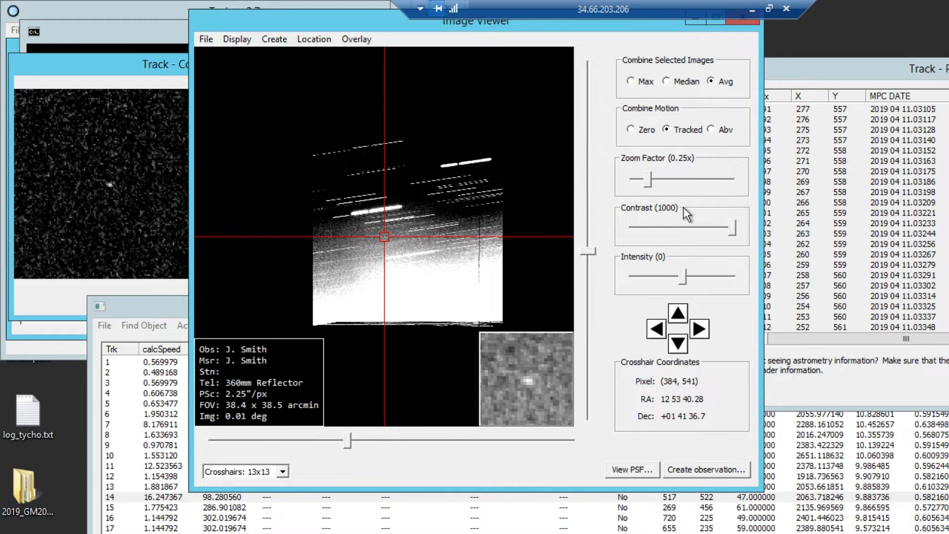
left_click_drag(666, 183, 707, 182)
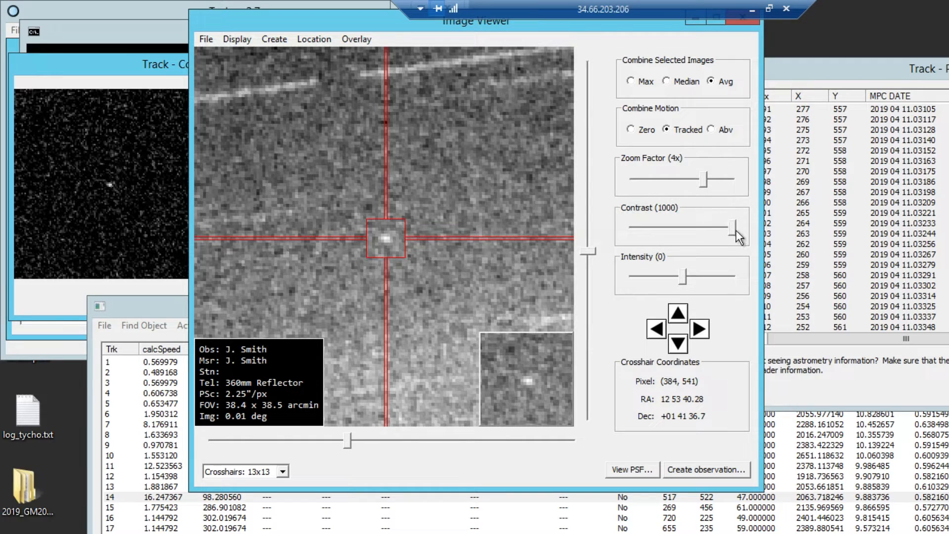
mouse_move(732, 229)
left_mouse_down()
mouse_move(682, 229)
mouse_move(734, 224)
mouse_move(728, 237)
left_mouse_up()
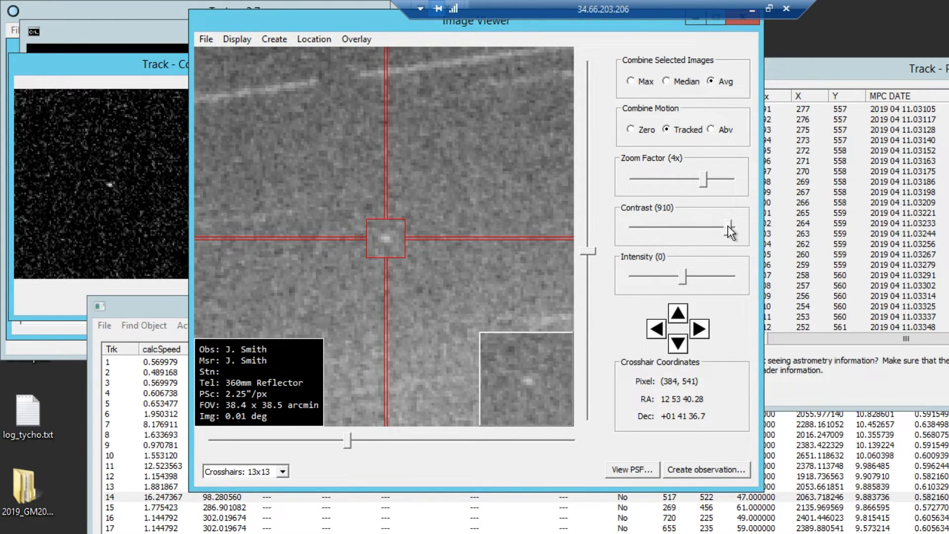
left_click_drag(159, 308, 138, 318)
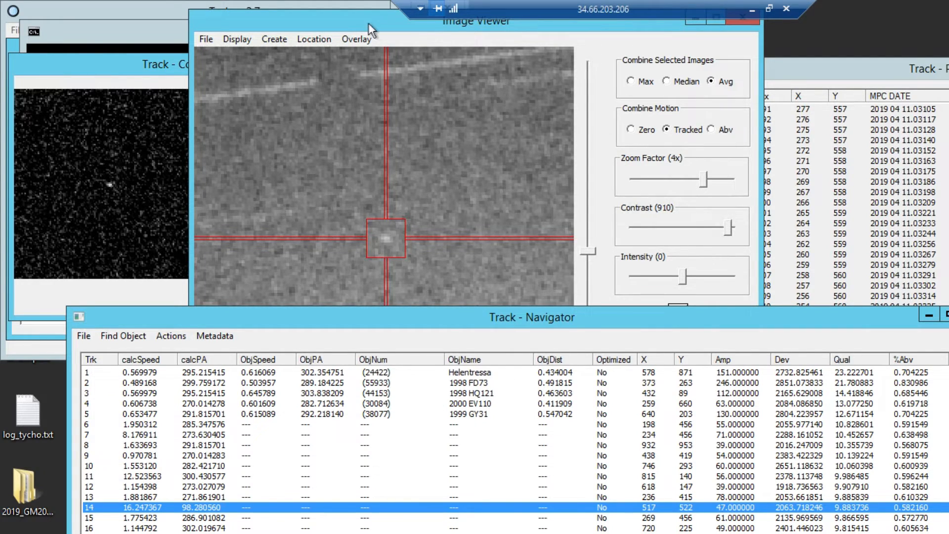
left_click_drag(369, 23, 357, 23)
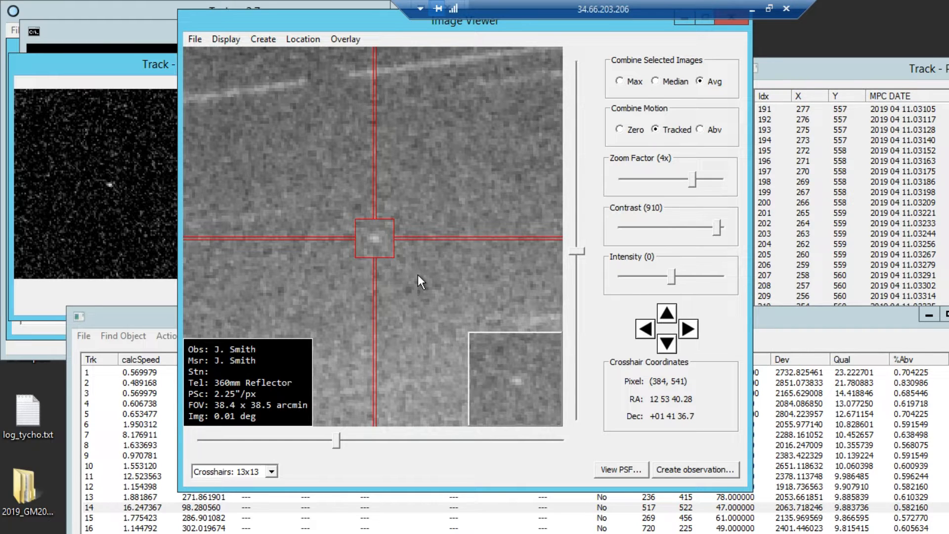
Show only track 14's single image at index 195, reset the contrast to 0 and set the zoom factor to 2x
left_click(842, 149)
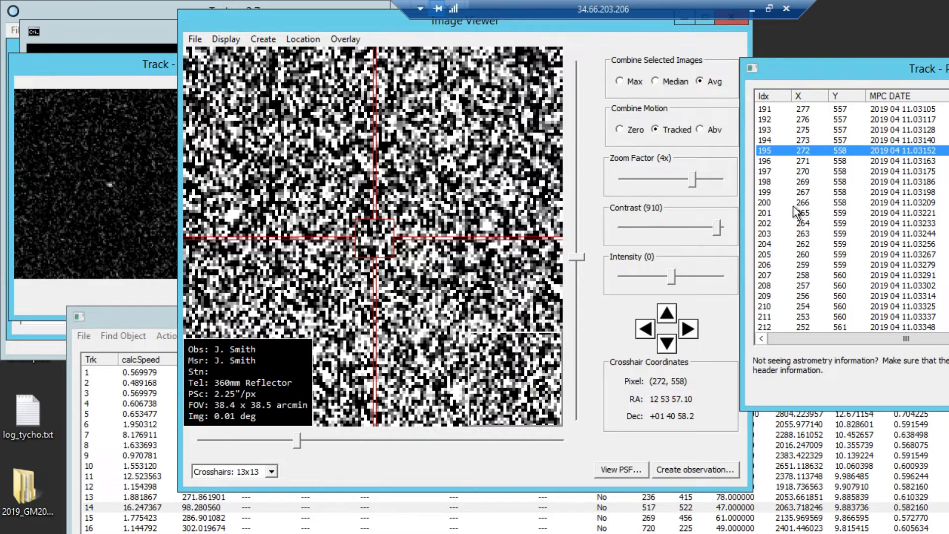
left_click(712, 232)
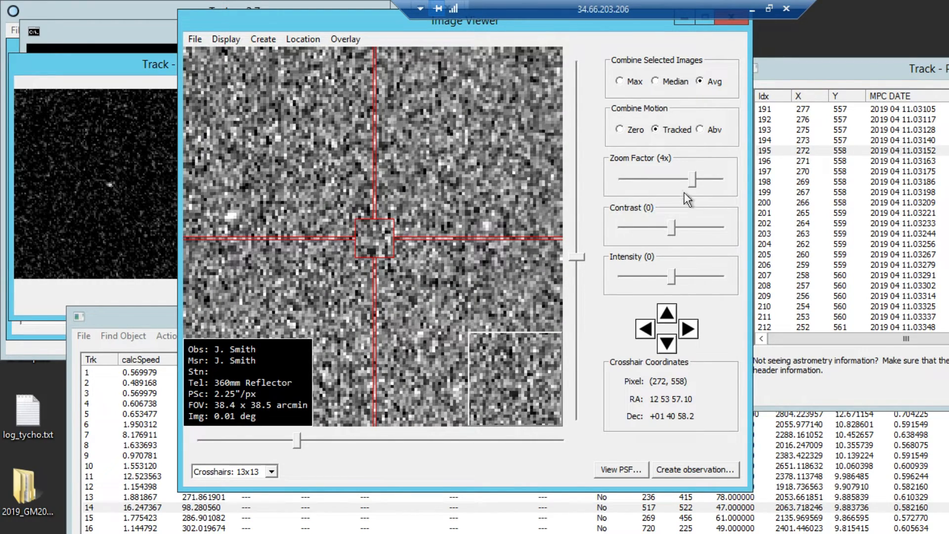
mouse_move(694, 181)
left_mouse_down()
mouse_move(660, 181)
mouse_move(686, 181)
left_mouse_up()
Step backward through track 14's individual images from index 199 to 117 to check whether the candidate appears in single frames
left_click(790, 240)
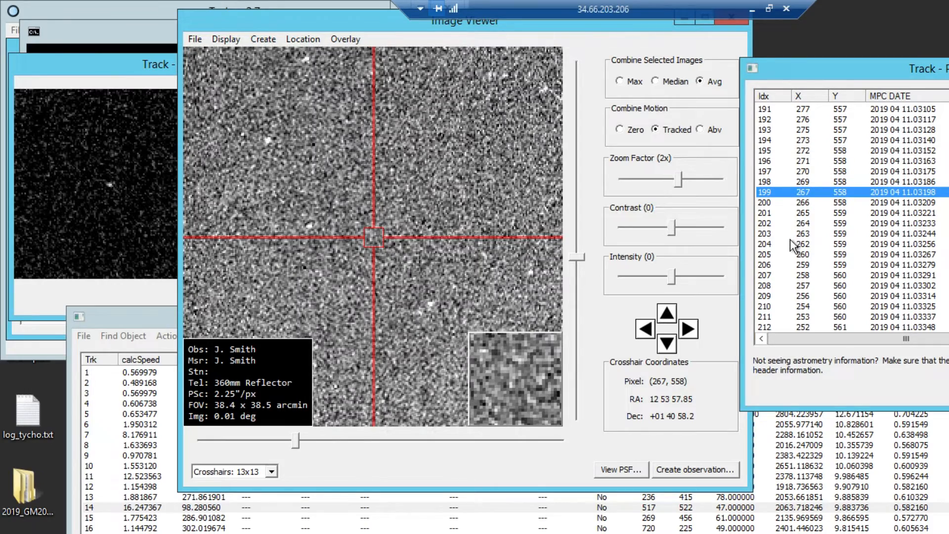
left_click(835, 173)
scroll(823, 174, "up", 6)
left_click(821, 175)
scroll(821, 174, "up", 5)
left_click(821, 175)
scroll(820, 174, "up", 5)
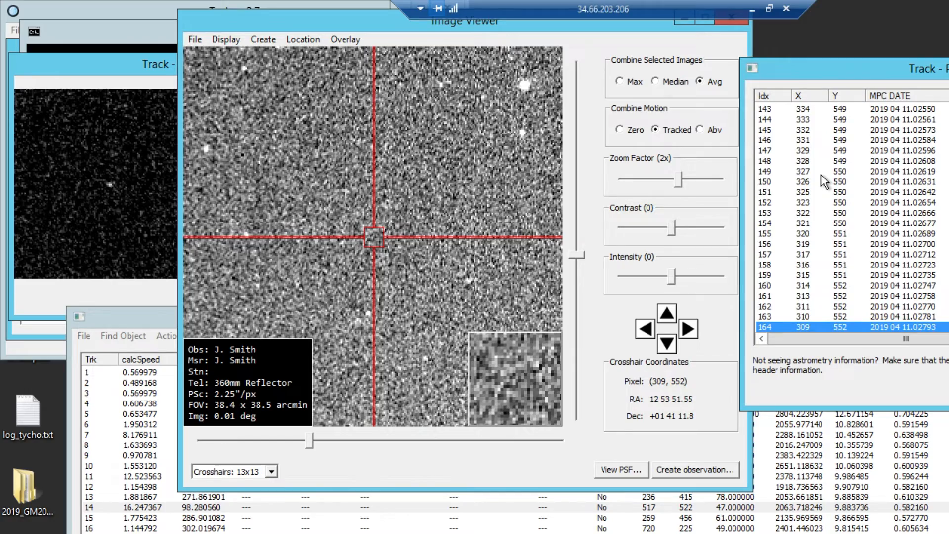
left_click(820, 174)
scroll(821, 174, "up", 3)
left_click(819, 171)
scroll(815, 165, "up", 3)
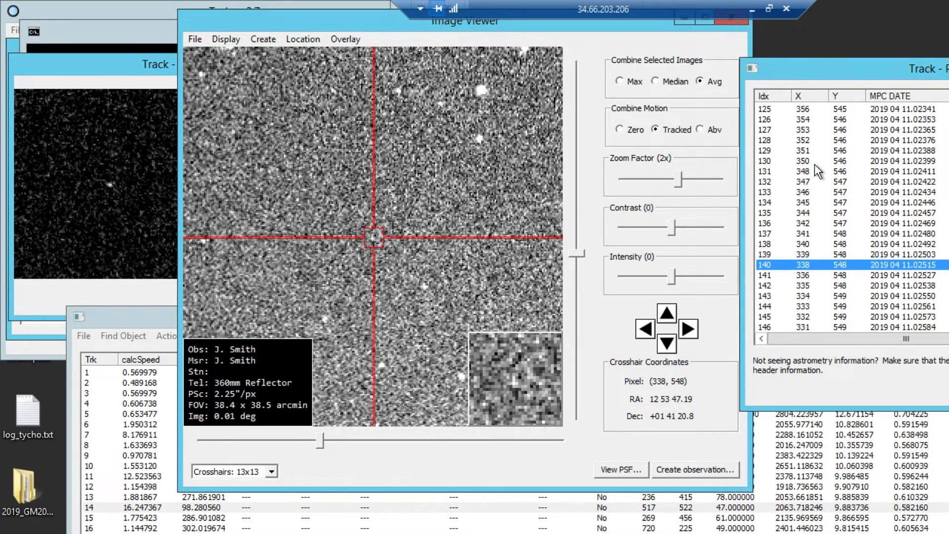
left_click(815, 164)
scroll(815, 164, "up", 4)
left_click(814, 150)
scroll(814, 149, "up", 5)
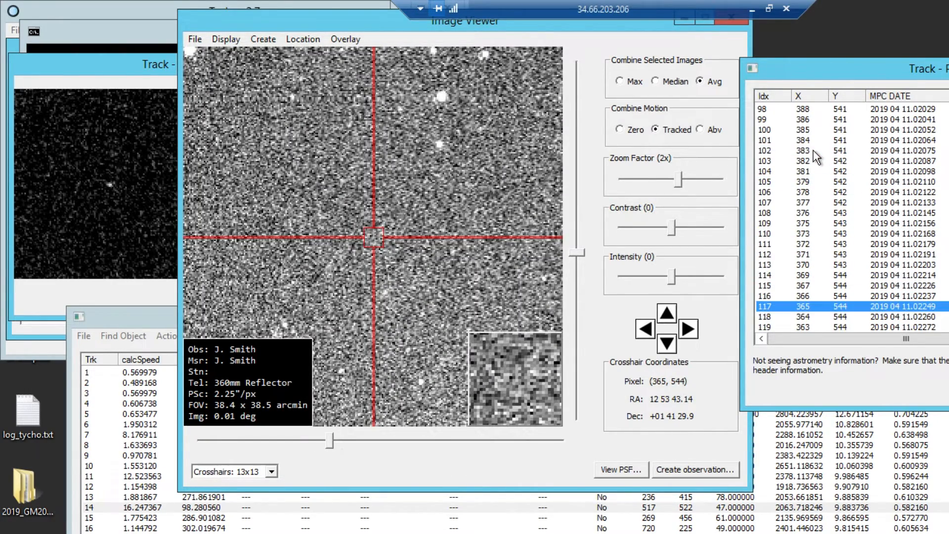
Stack track 14's images from index 102 to 138, inspect the result at contrast 836, and reset the contrast to 0
left_click(814, 150)
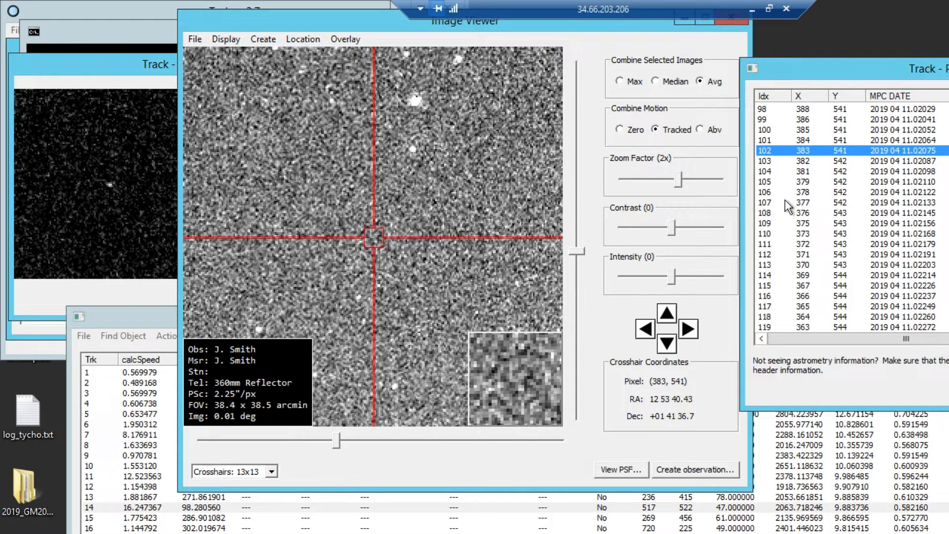
left_click(808, 244, "shift")
scroll(800, 265, "down", 4)
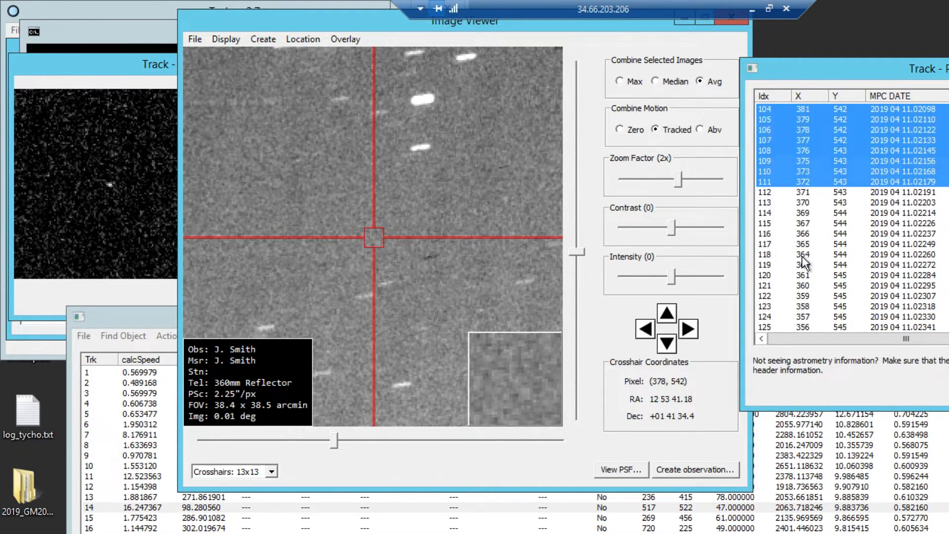
left_click(791, 271, "shift")
scroll(796, 271, "down", 4)
left_click(795, 273, "shift")
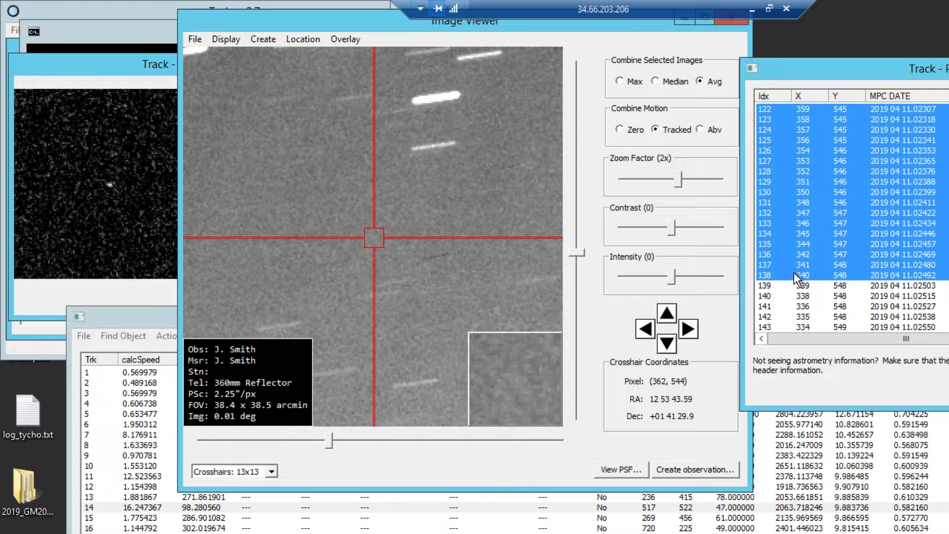
scroll(794, 213, "up", 8)
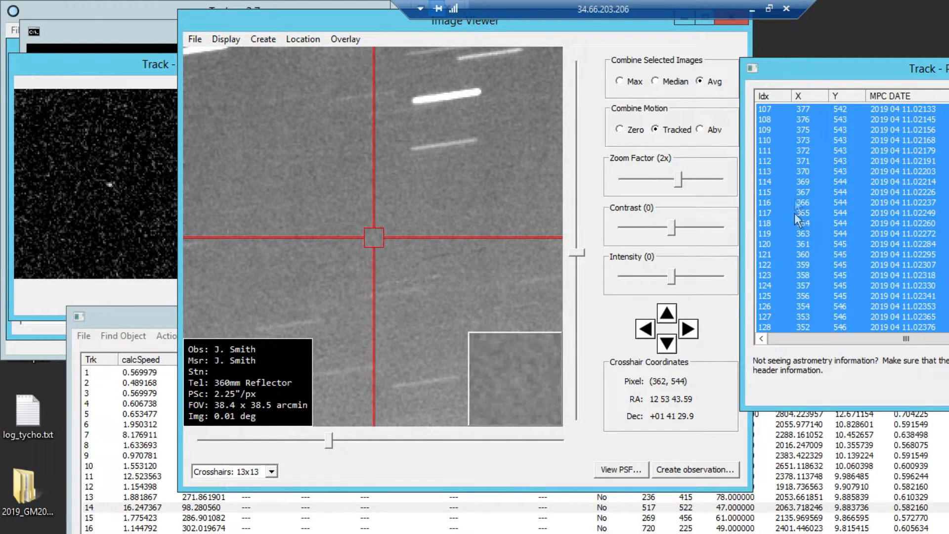
scroll(791, 185, "down", 4)
left_click_drag(673, 227, 713, 228)
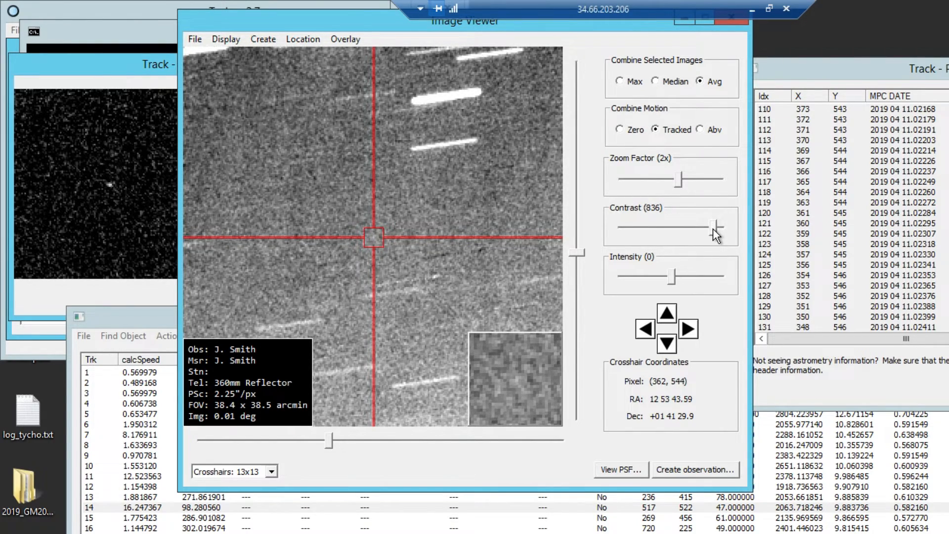
right_click(713, 228)
Extend track 14's stack to index 212, inspect it in the Image Viewer with raised contrast, and reset the contrast to 0
left_click_drag(788, 67, 676, 63)
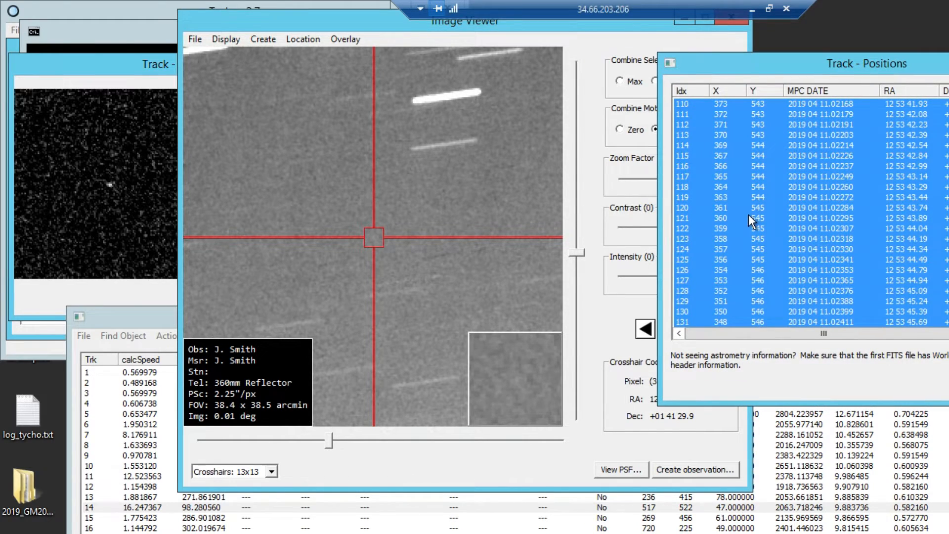
scroll(748, 215, "down", 8)
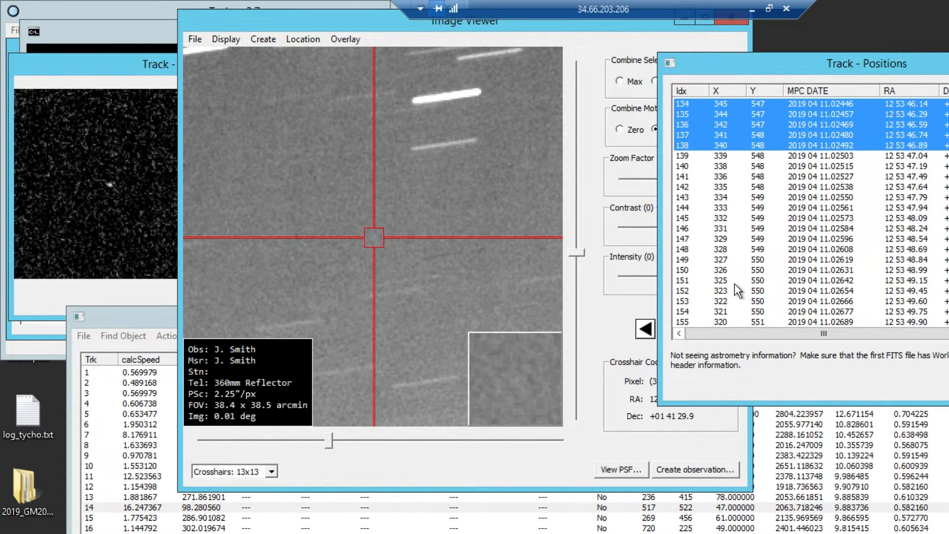
left_click(736, 311, "shift")
scroll(728, 294, "down", 5)
scroll(726, 304, "down", 14)
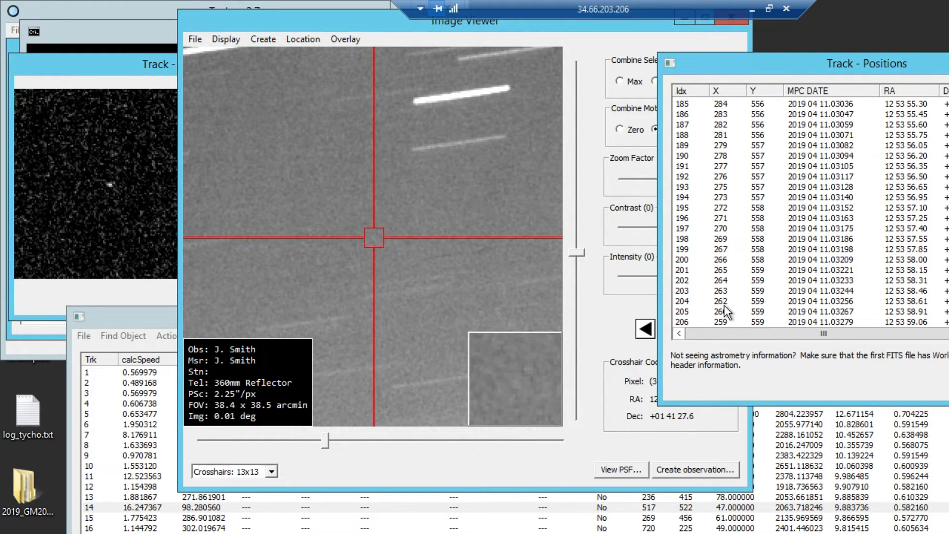
left_click(710, 322, "shift")
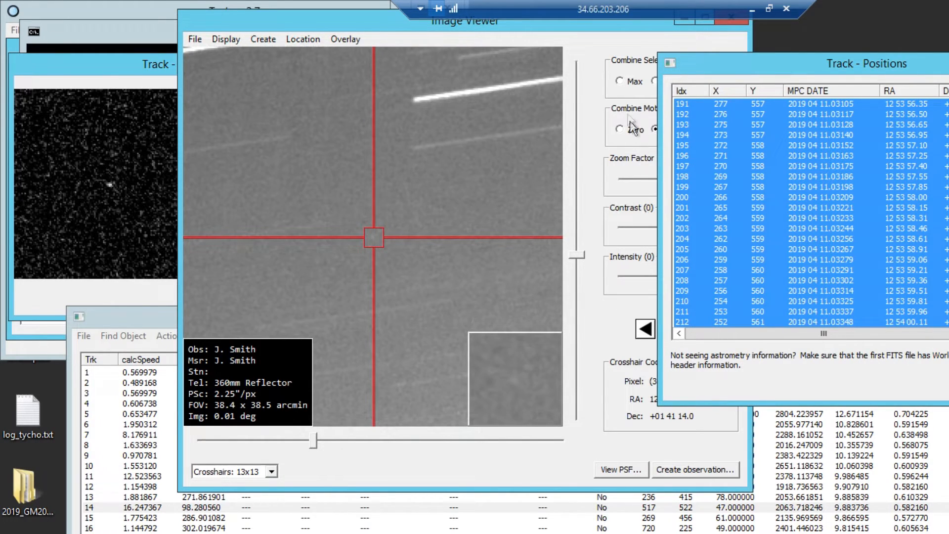
left_click_drag(380, 23, 362, 26)
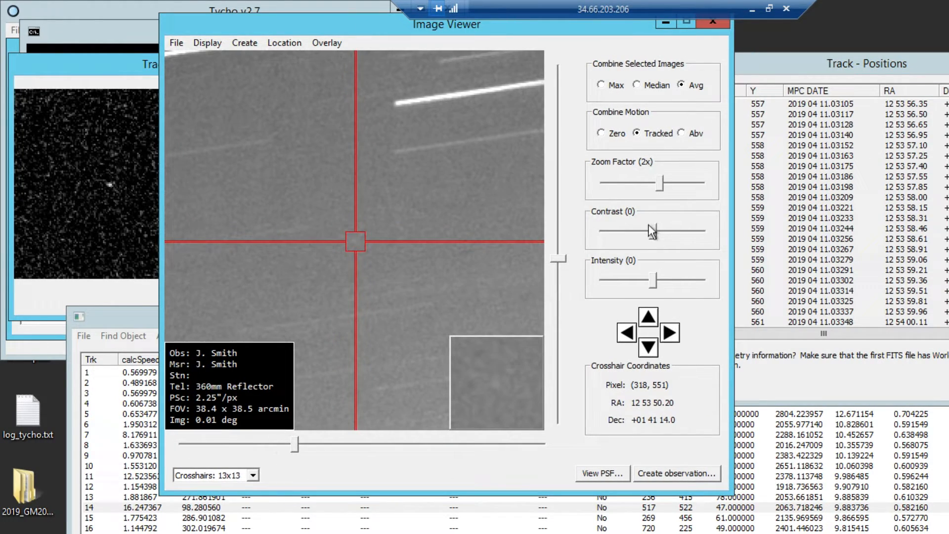
left_click_drag(655, 232, 705, 242)
right_click(702, 235)
Return to the Track Navigator and load the track of Helentressa followed by the track of 1998 HQ121
left_click(133, 317)
left_click(342, 374)
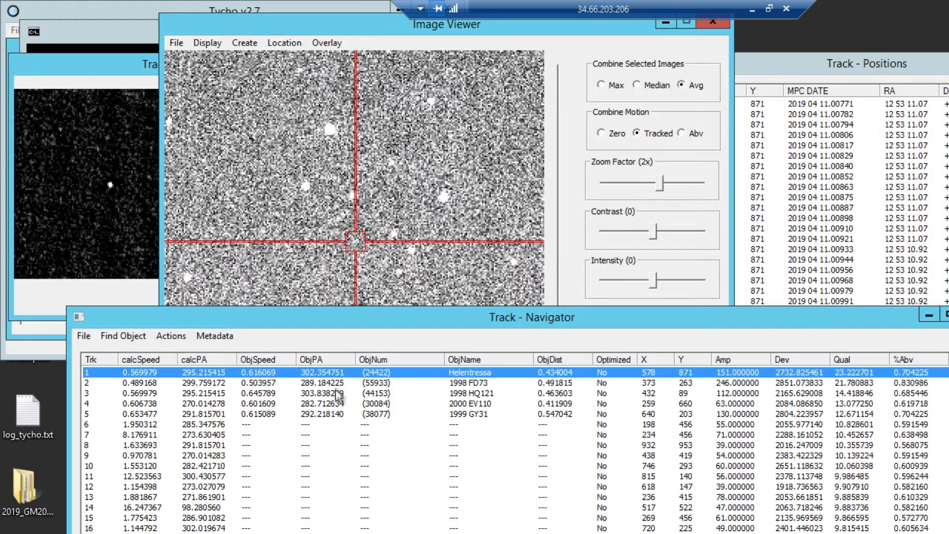
left_click(347, 393)
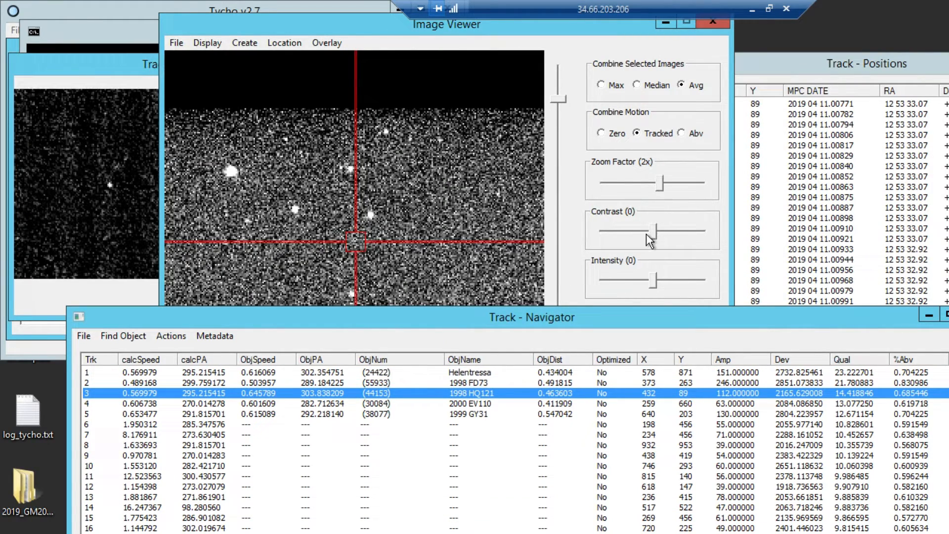
Stack the 1998 HQ121 images from index 2 to 212 in the Image Viewer
left_click(786, 124)
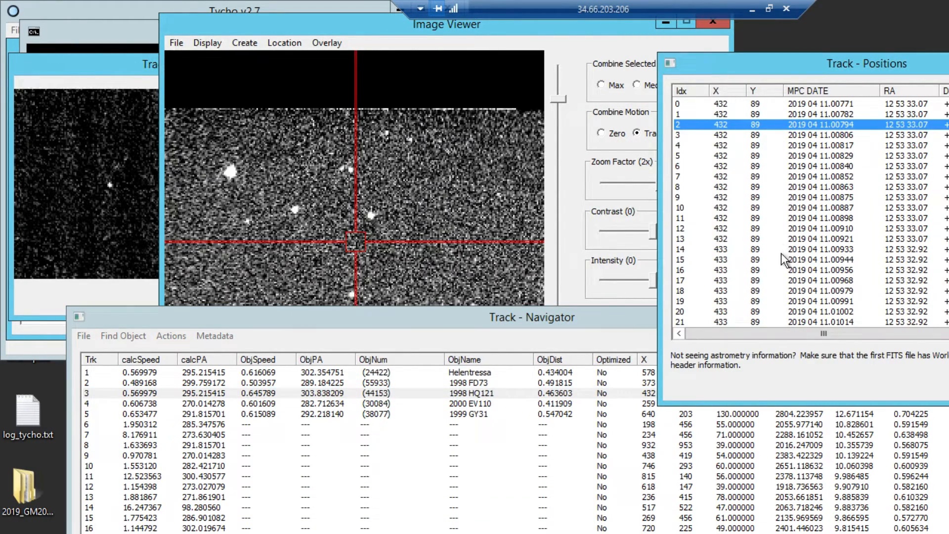
left_click(778, 294, "shift")
scroll(775, 286, "down", 6)
left_click(757, 310, "shift")
scroll(755, 303, "down", 3)
scroll(757, 307, "down", 20)
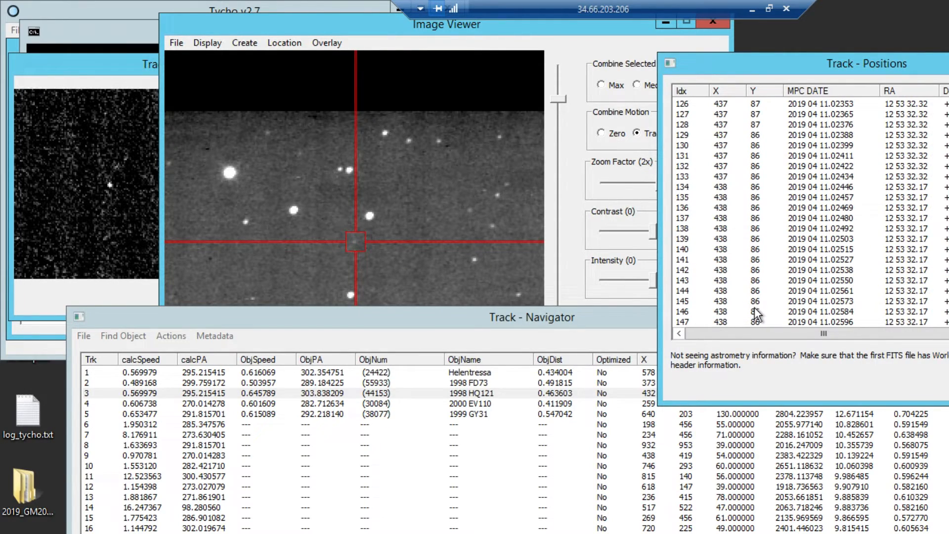
scroll(731, 326, "down", 20)
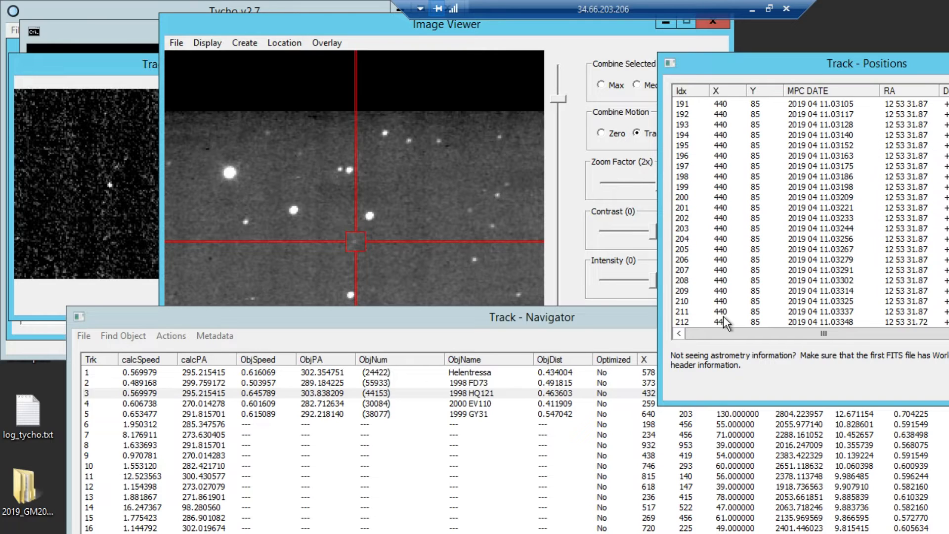
left_click(711, 325, "shift")
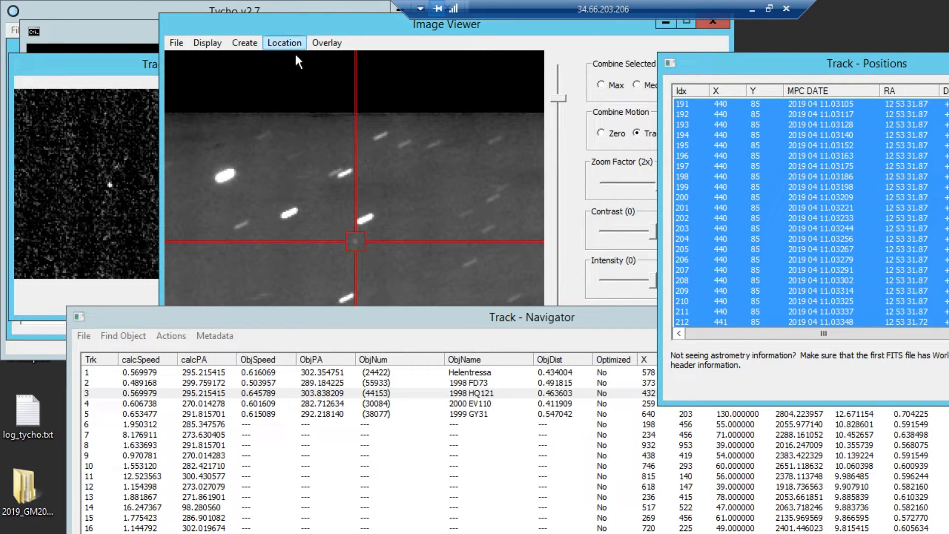
View the track file metadata, check the processing time entry, and close the information window
left_click(207, 338)
left_click(223, 352)
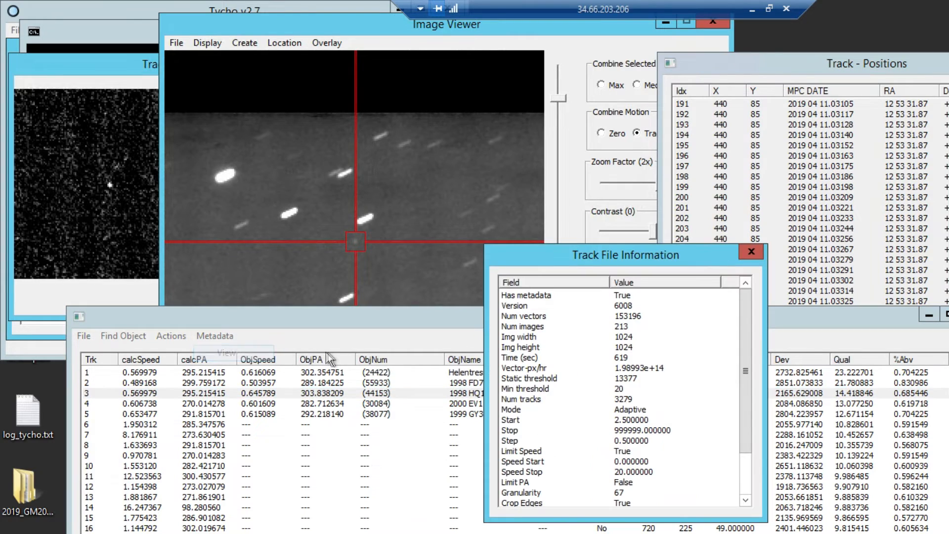
left_click(628, 358)
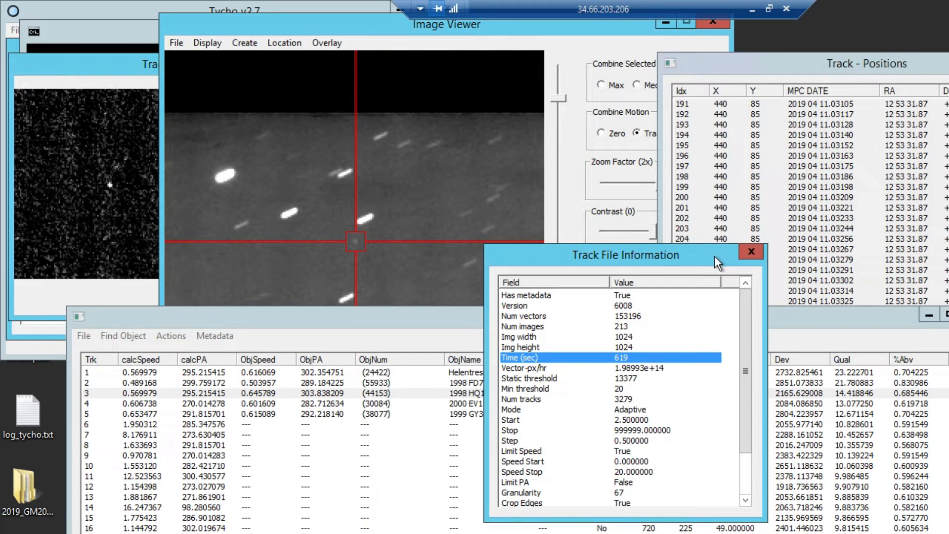
left_click_drag(714, 256, 686, 248)
left_click(722, 245)
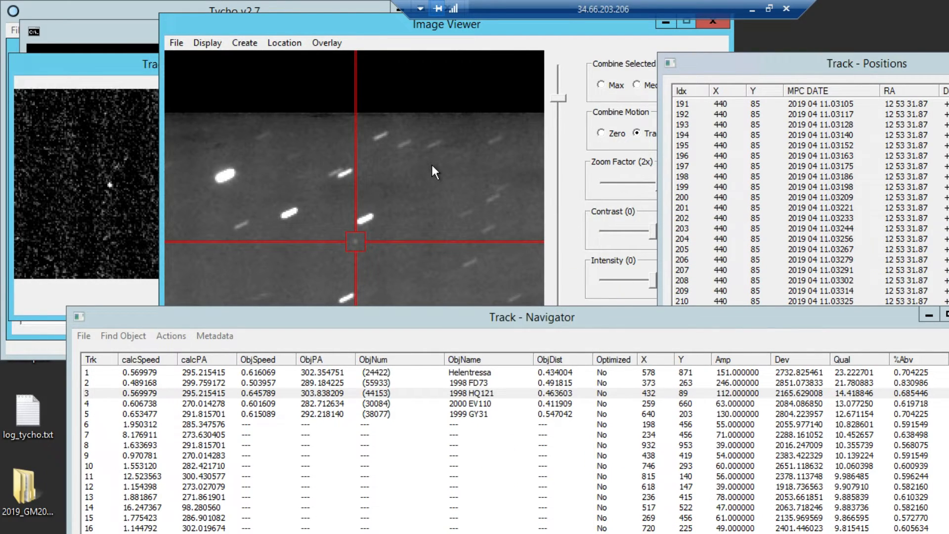
Move the overlapping windows aside and review the total elapsed time through to the last image in the main file list
left_click_drag(384, 28, 925, 227)
left_click(618, 118)
left_click_drag(902, 70, 948, 74)
left_click_drag(859, 219, 948, 329)
left_click_drag(828, 322, 731, 494)
left_click_drag(697, 334, 876, 335)
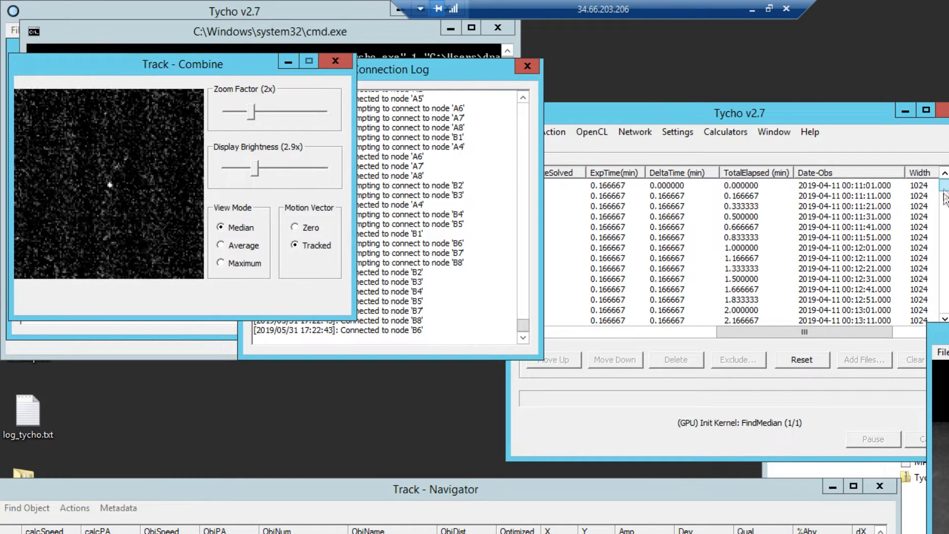
left_click_drag(944, 187, 943, 309)
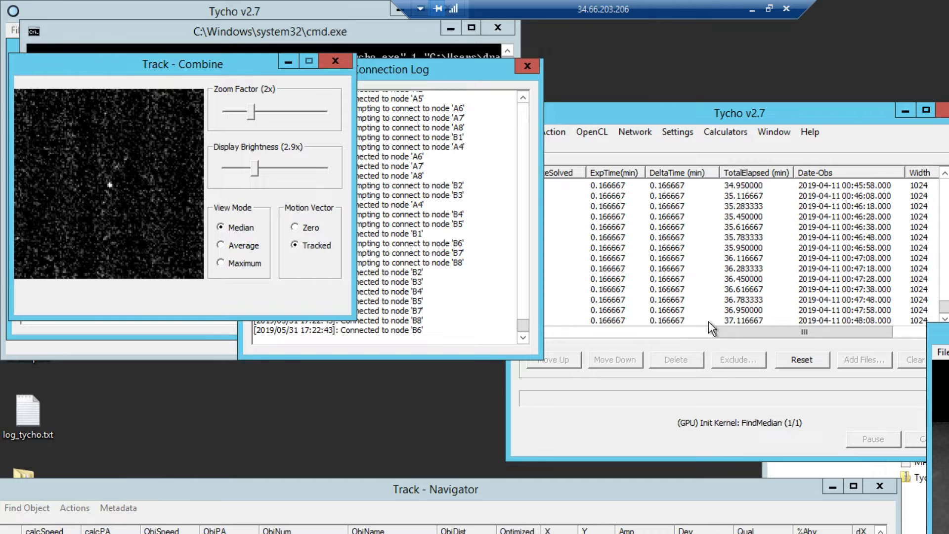
Reopen the track file metadata to review the run parameters, close it, and bring the full track list into view
left_click_drag(633, 492, 625, 340)
left_click(141, 355)
left_click(150, 369)
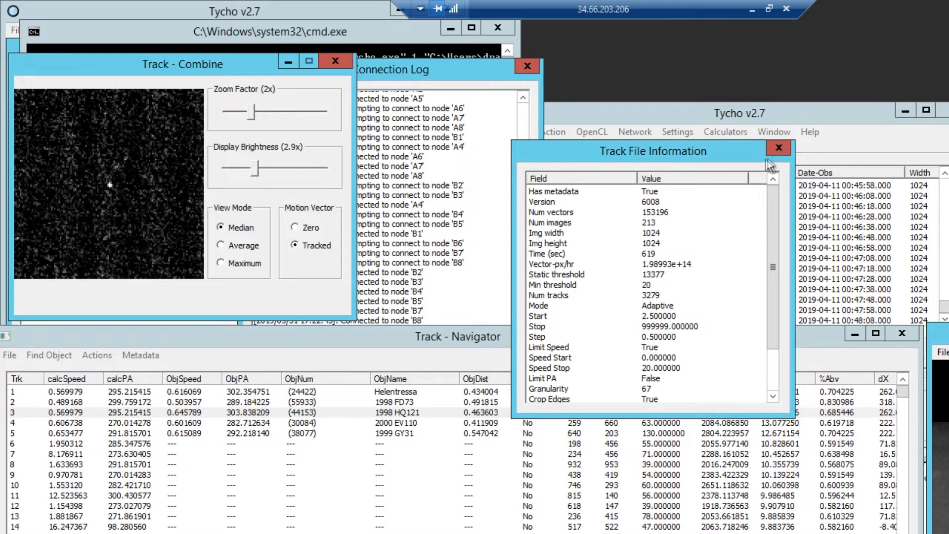
left_click(778, 148)
left_click_drag(354, 341, 445, 215)
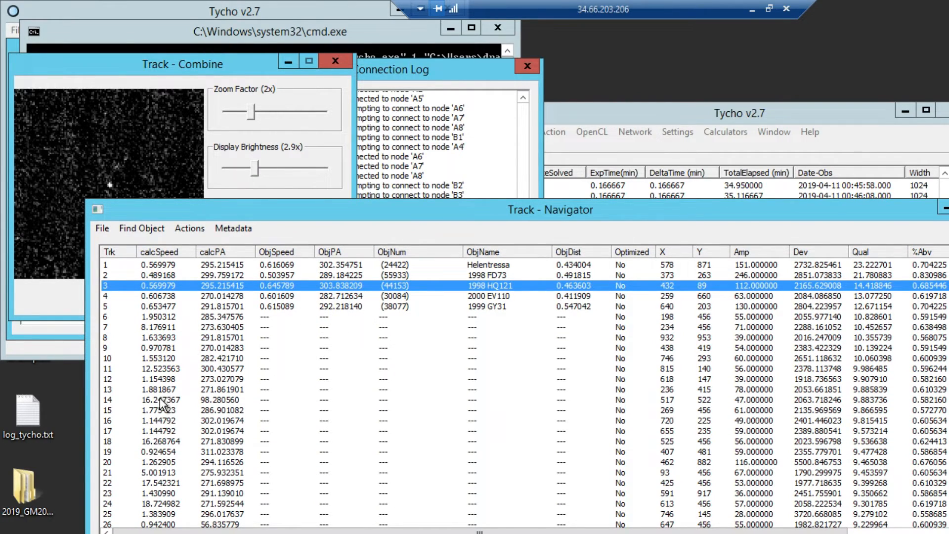
Load track 14 and check the track file metadata again for the tracking settings
left_click(181, 396)
left_click_drag(212, 211, 181, 316)
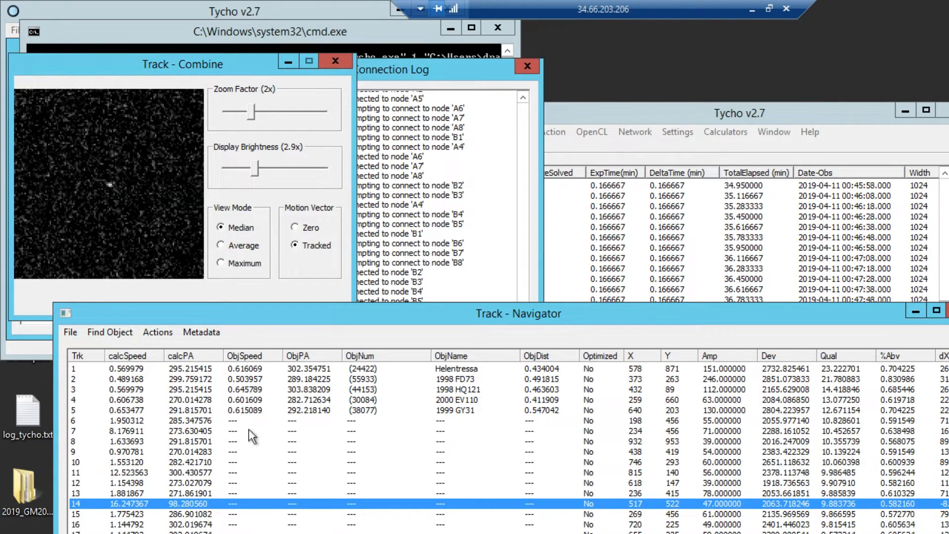
left_click(197, 332)
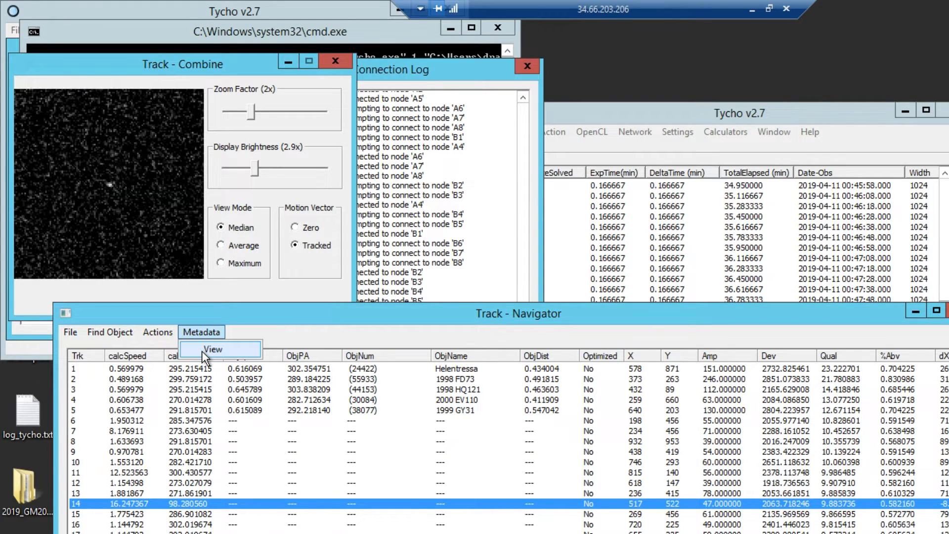
left_click(202, 350)
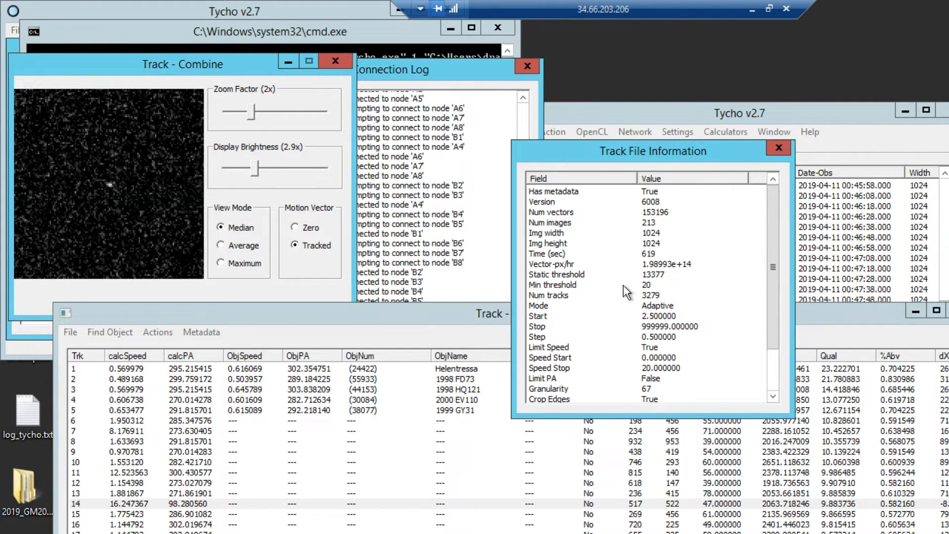
left_click_drag(628, 159, 676, 150)
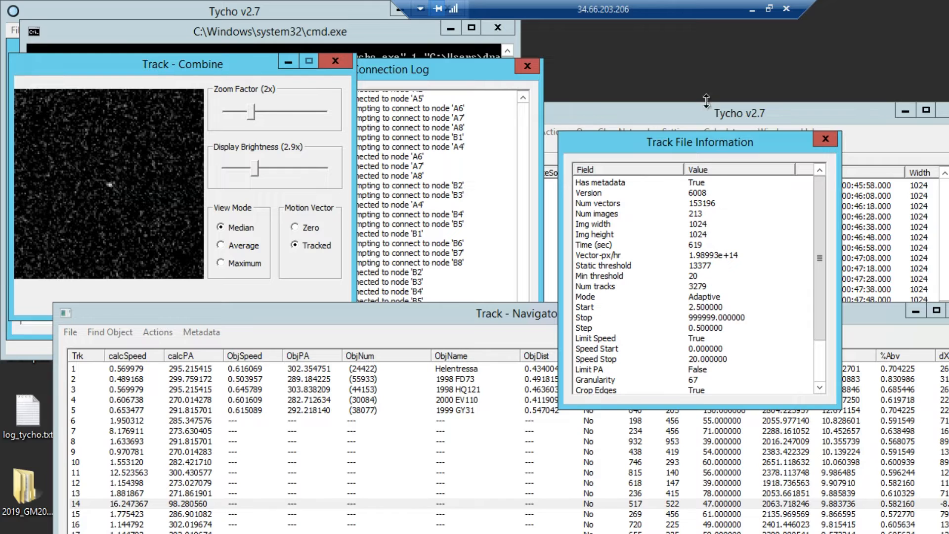
left_click_drag(681, 143, 948, 160)
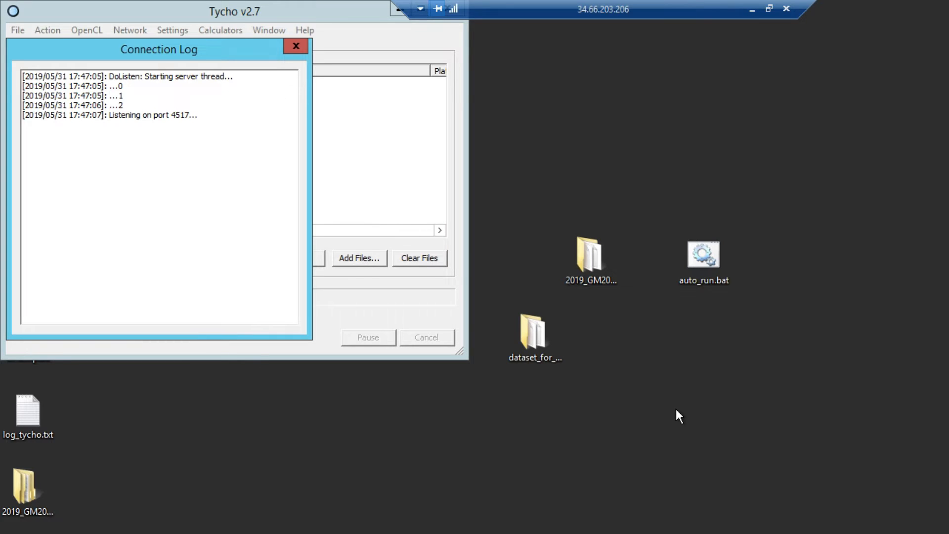
Check the full names of the dataset_for_tycho_guide_a_n and 2019_GM20-r1-d-a-c-n folders on the desktop
left_click(534, 340)
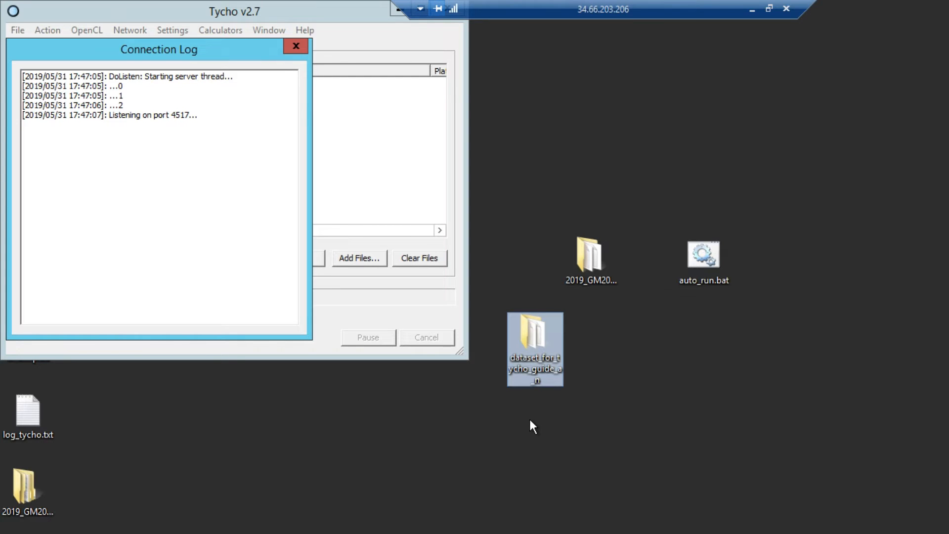
left_click(606, 363)
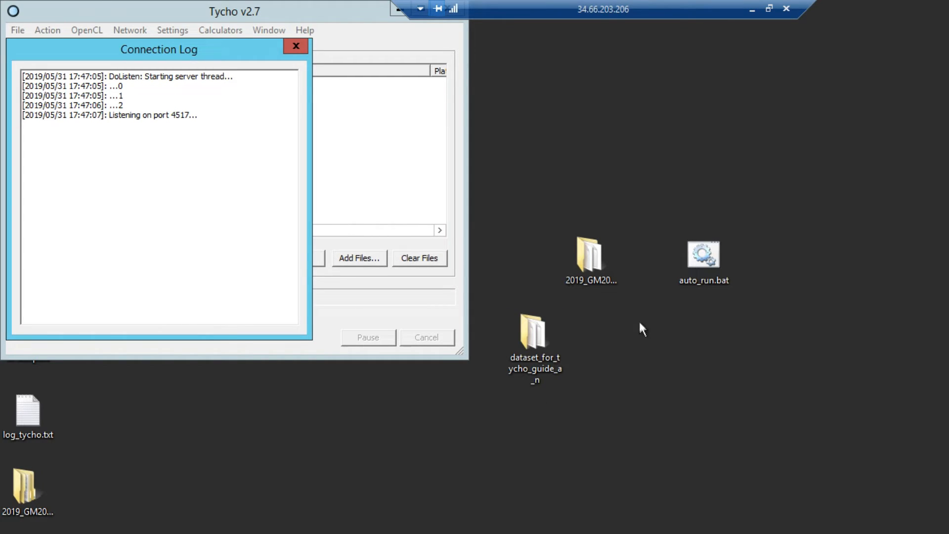
left_click(582, 278)
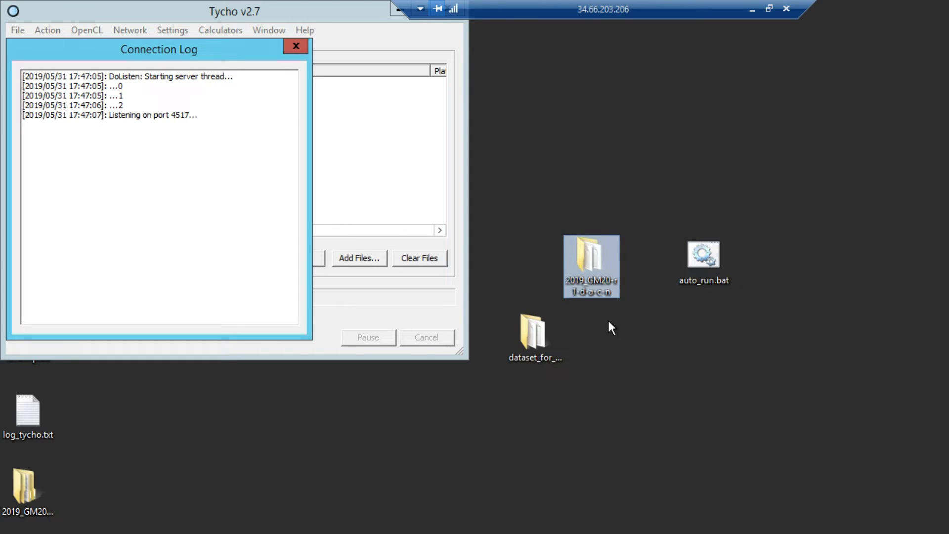
left_click(616, 333)
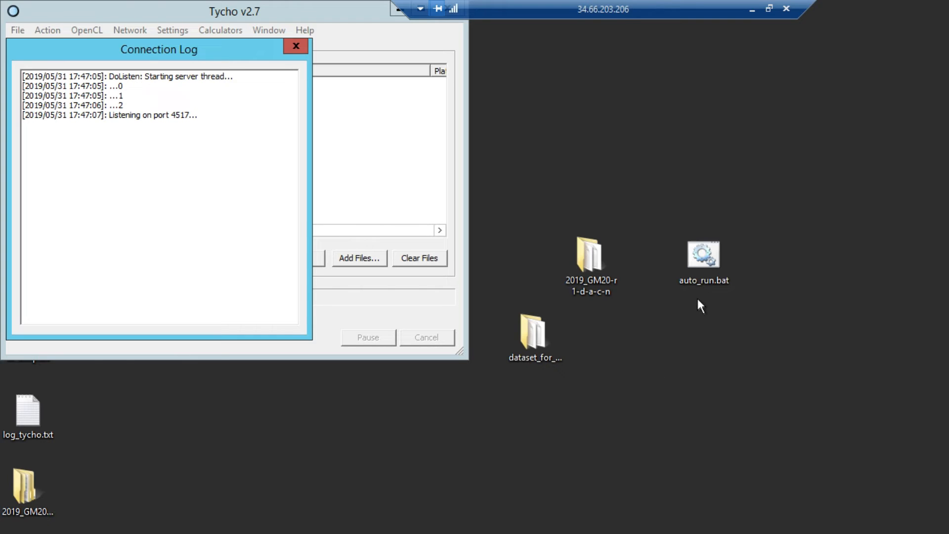
Open auto_run.bat in Notepad, check which dataset folder its Tycho command uses, and close the file
right_click(699, 275)
left_click(717, 302)
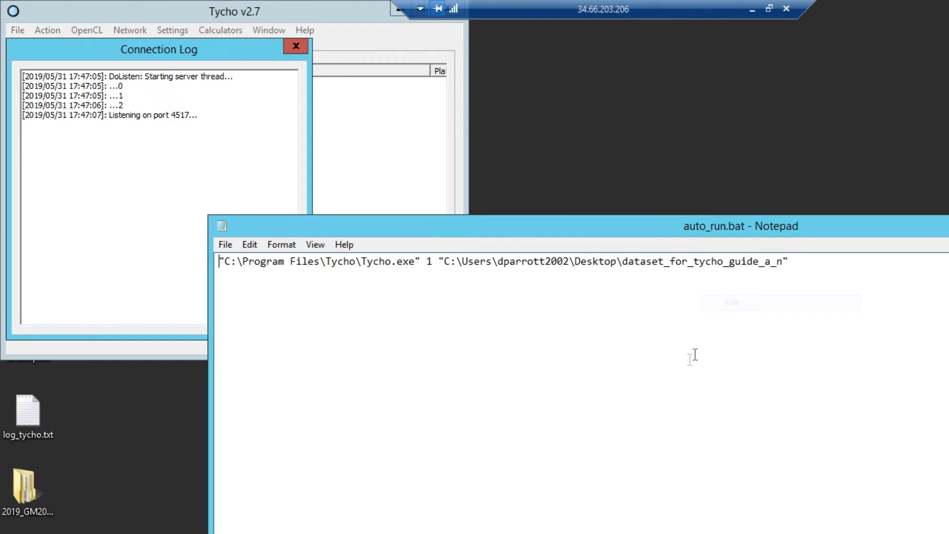
left_click_drag(305, 236, 304, 343)
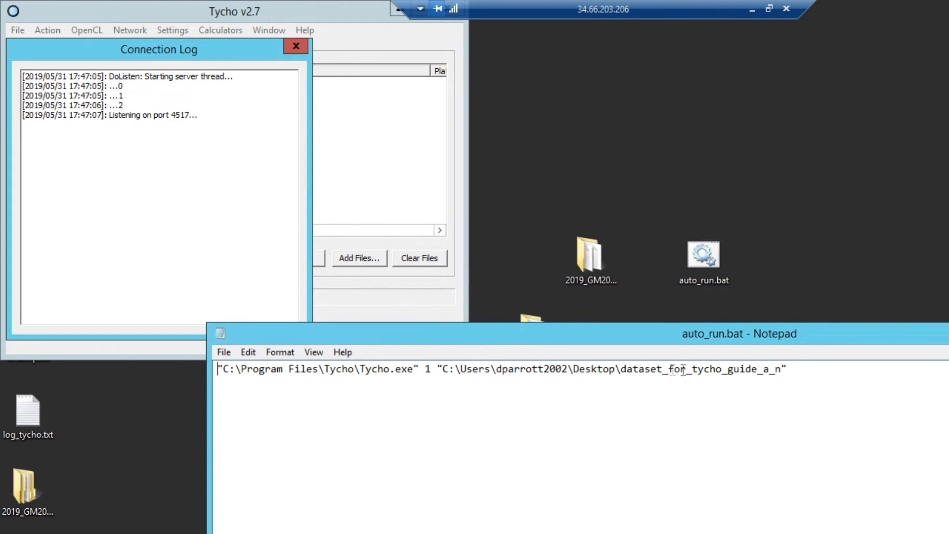
double_click(220, 335)
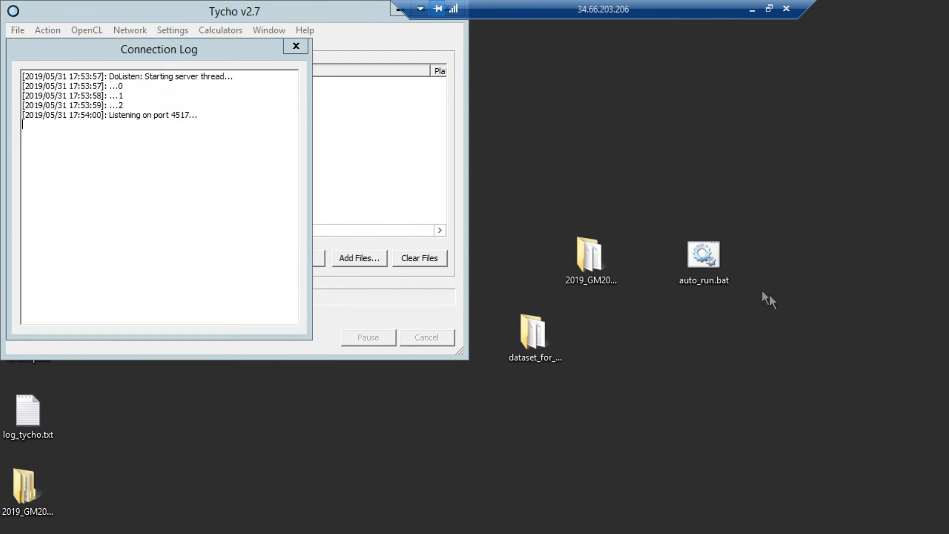
Run auto_run.bat to start automated cluster tracking of the dataset_for_tycho_guide_a_n images and arrange the windows to watch progress
double_click(706, 261)
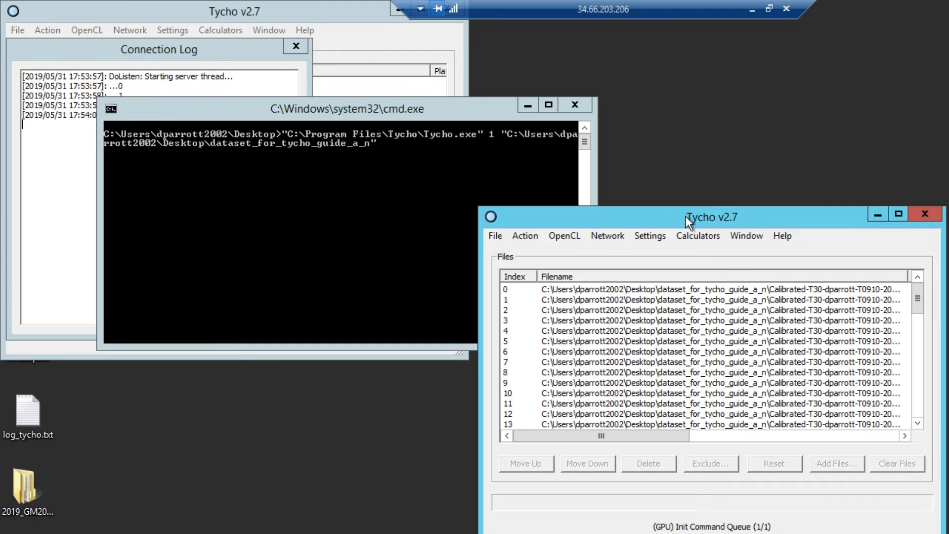
left_click_drag(686, 215, 667, 162)
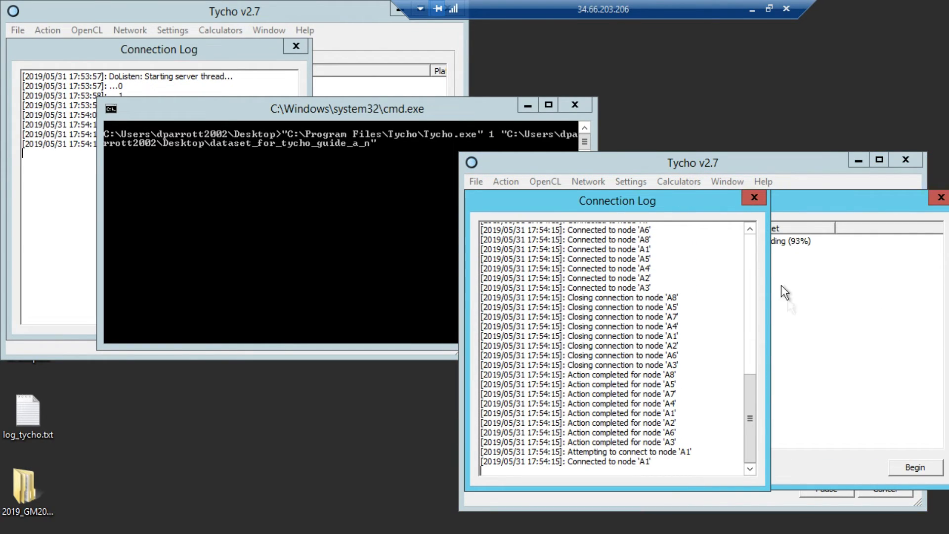
left_click_drag(609, 207, 336, 200)
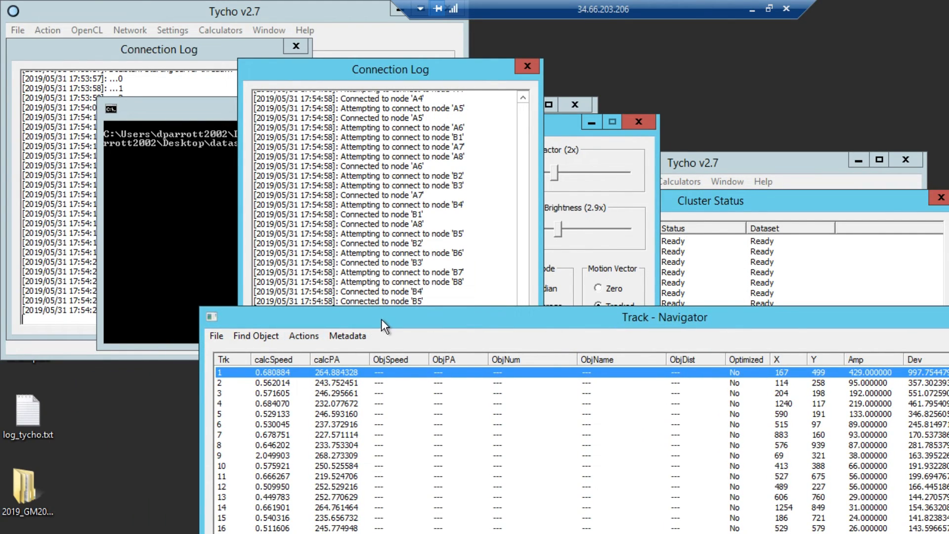
Identify the known objects among the new tracks in the Track Navigator and review the full track list
left_click_drag(381, 319, 373, 308)
left_click(211, 325)
left_click(218, 343)
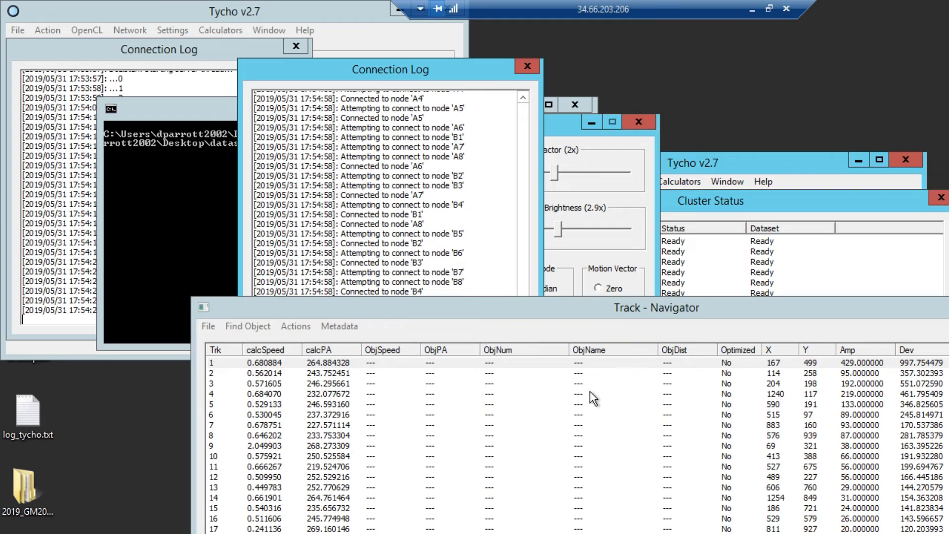
left_click_drag(625, 310, 522, 146)
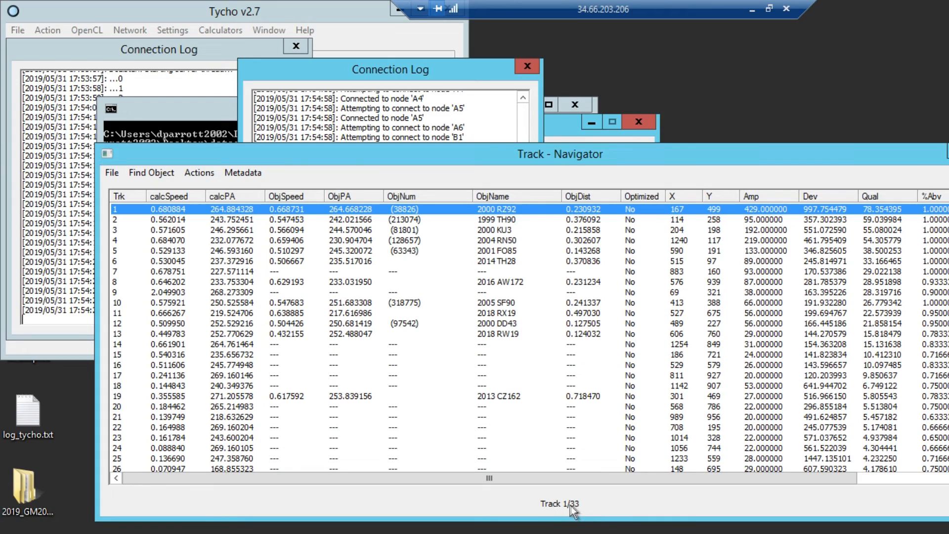
left_click_drag(479, 166, 482, 279)
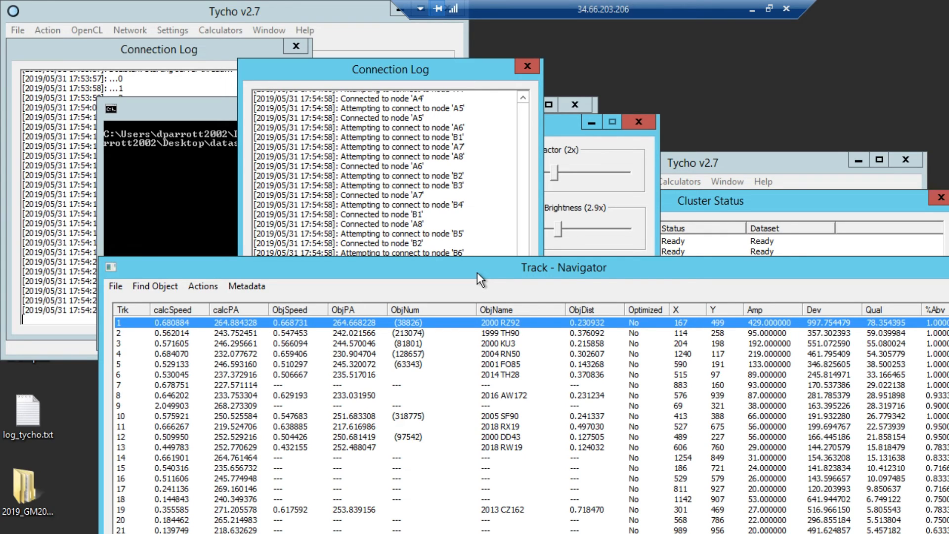
left_click_drag(476, 273, 480, 327)
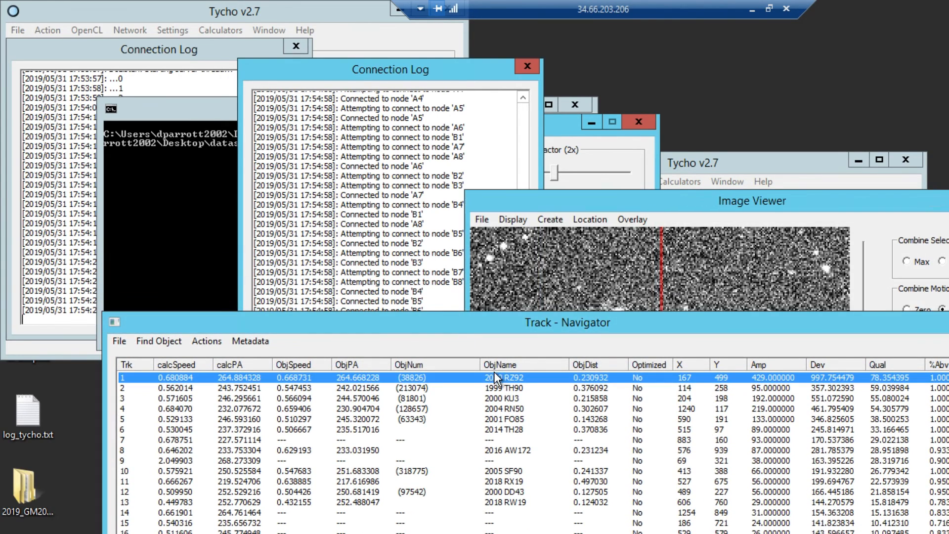
View the new run's track file metadata, then close the information window
left_click(251, 341)
left_click(278, 361)
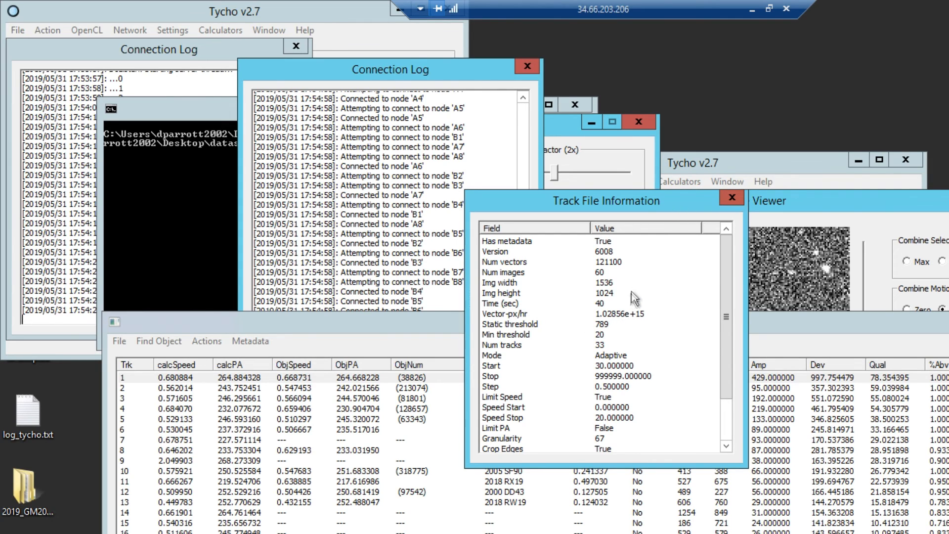
left_click(732, 198)
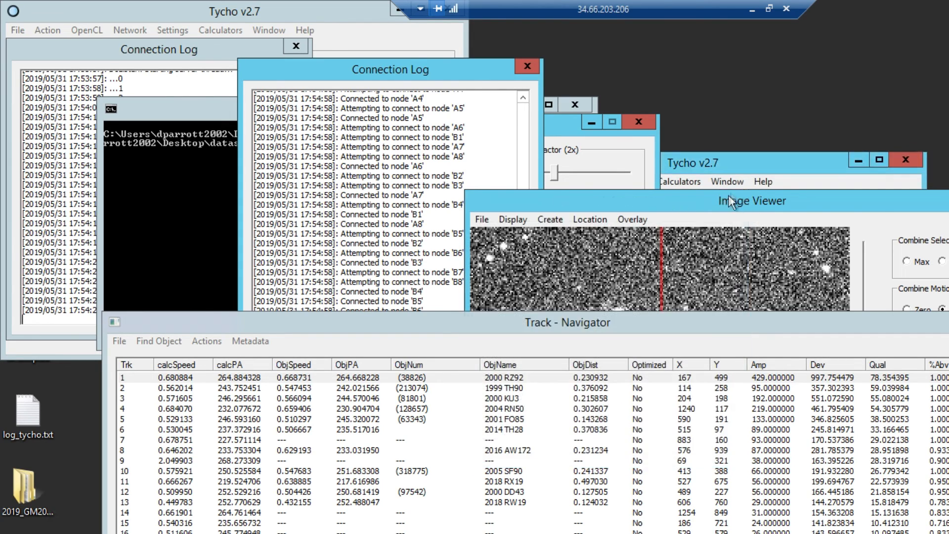
Bring the Image Viewer into view, step through the tracks from 1 to 10 to inspect each, and return to the Track Navigator
left_click_drag(583, 331, 572, 359)
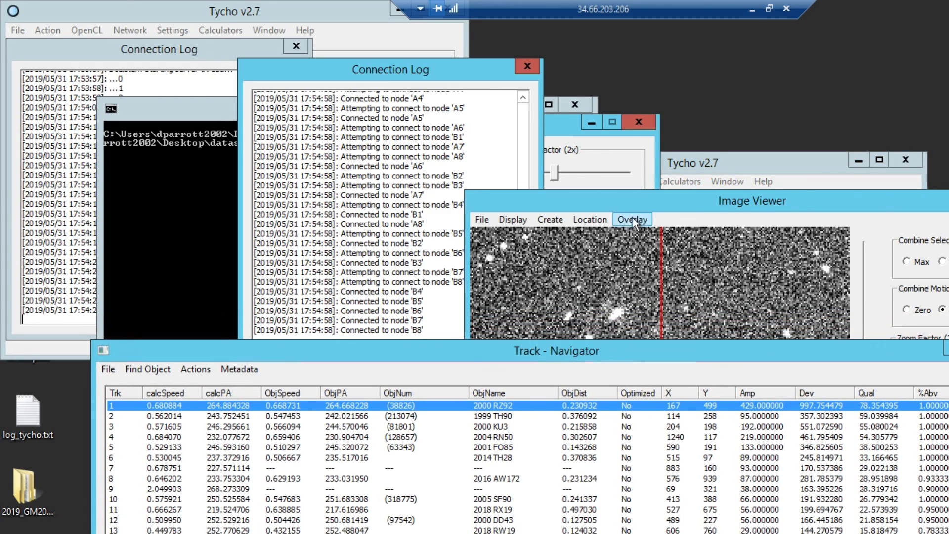
left_click_drag(633, 200, 556, 151)
left_click_drag(491, 132, 360, 44)
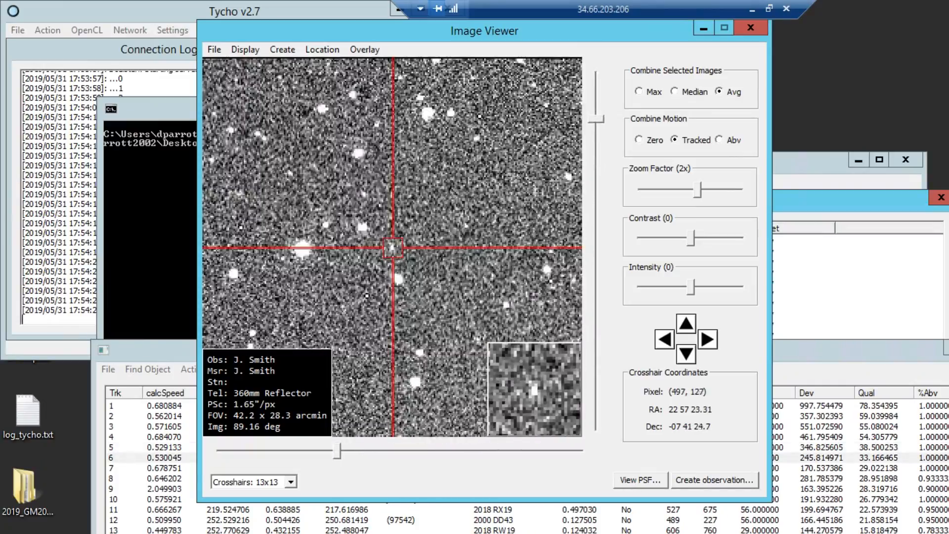
key("Down")
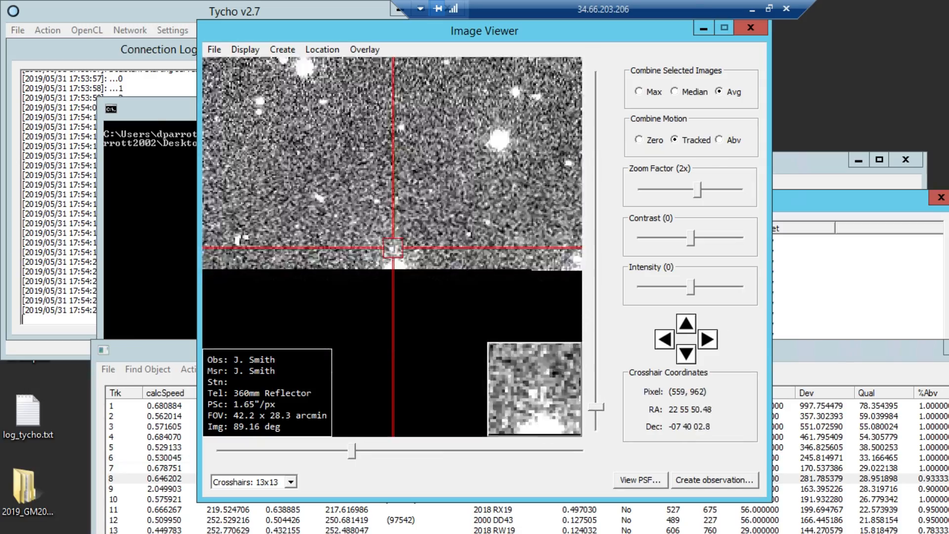
key("Down")
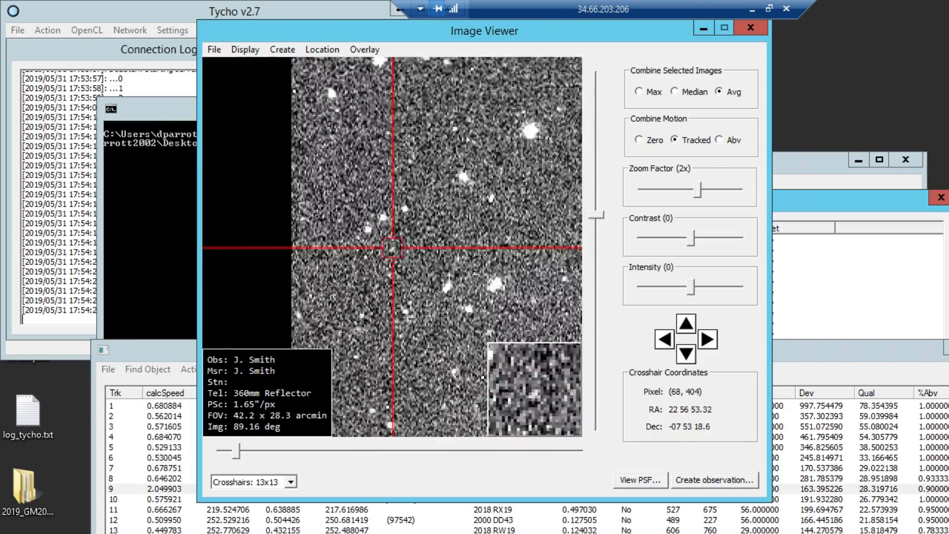
key("Down")
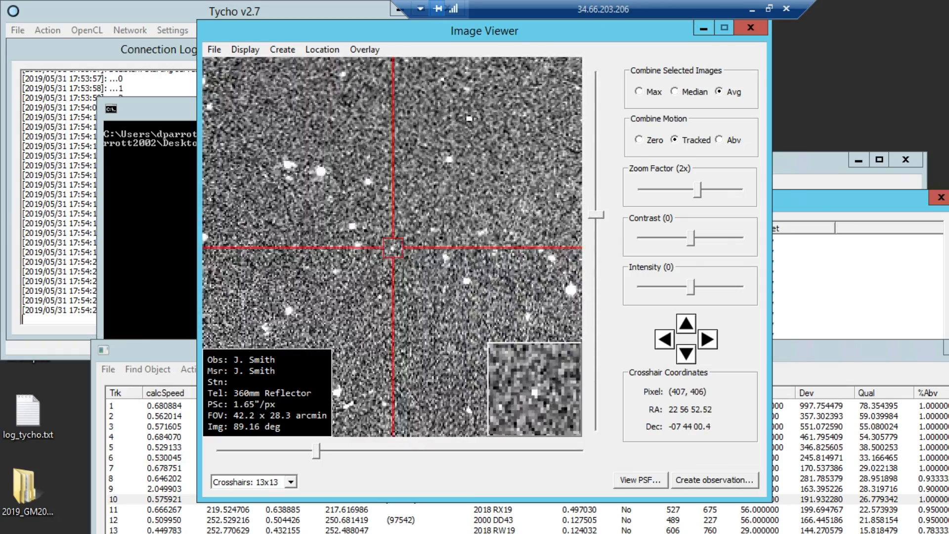
left_click_drag(815, 352, 797, 339)
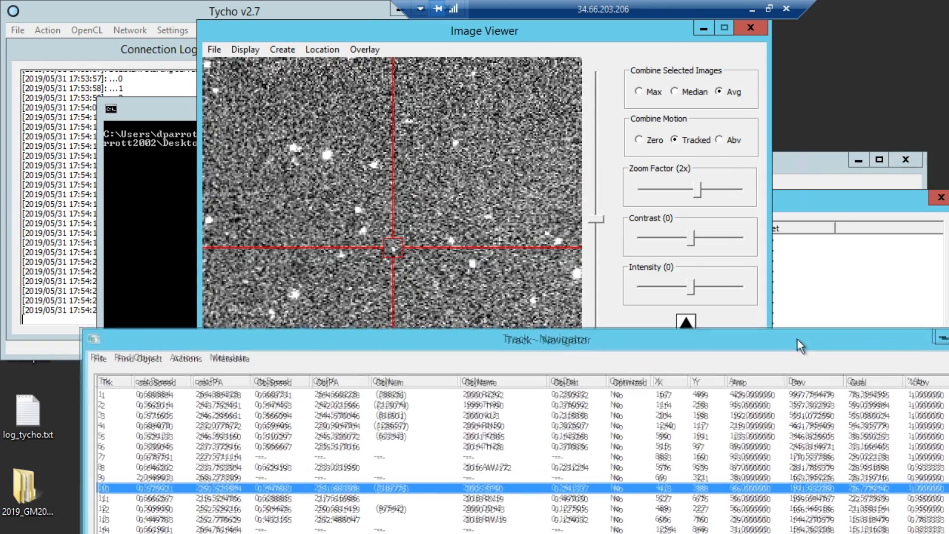